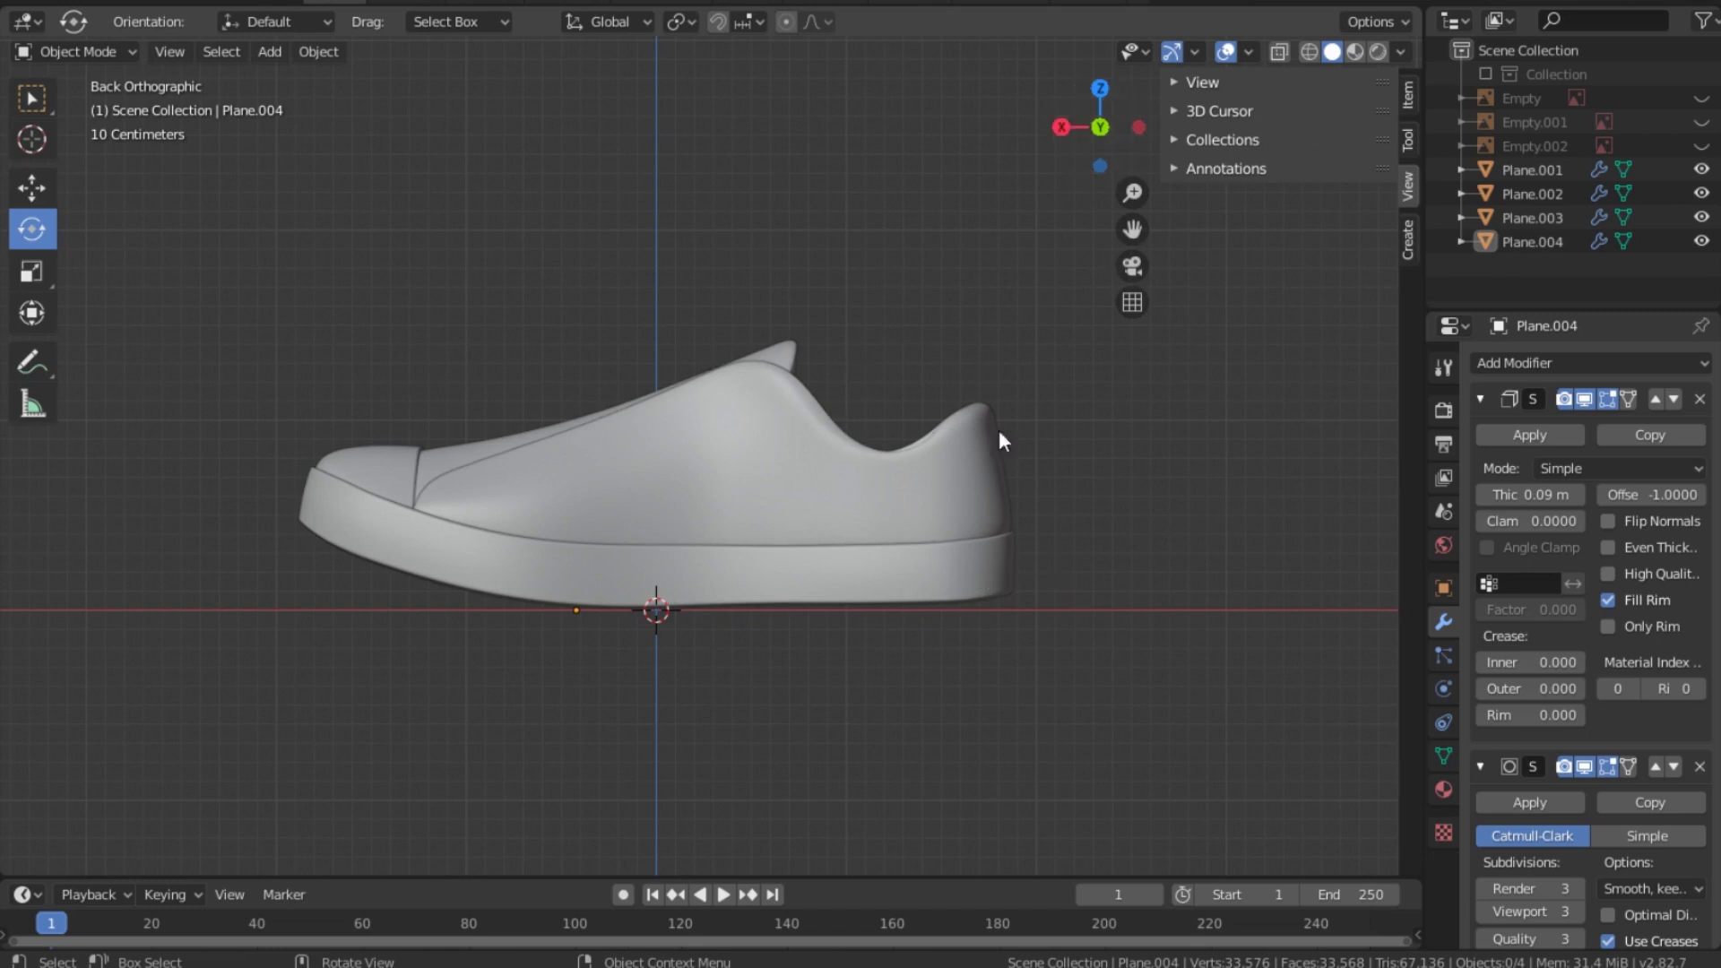
# Step: Show the side-view reference image behind the shoe in back orthographic view
pyautogui.press('`')
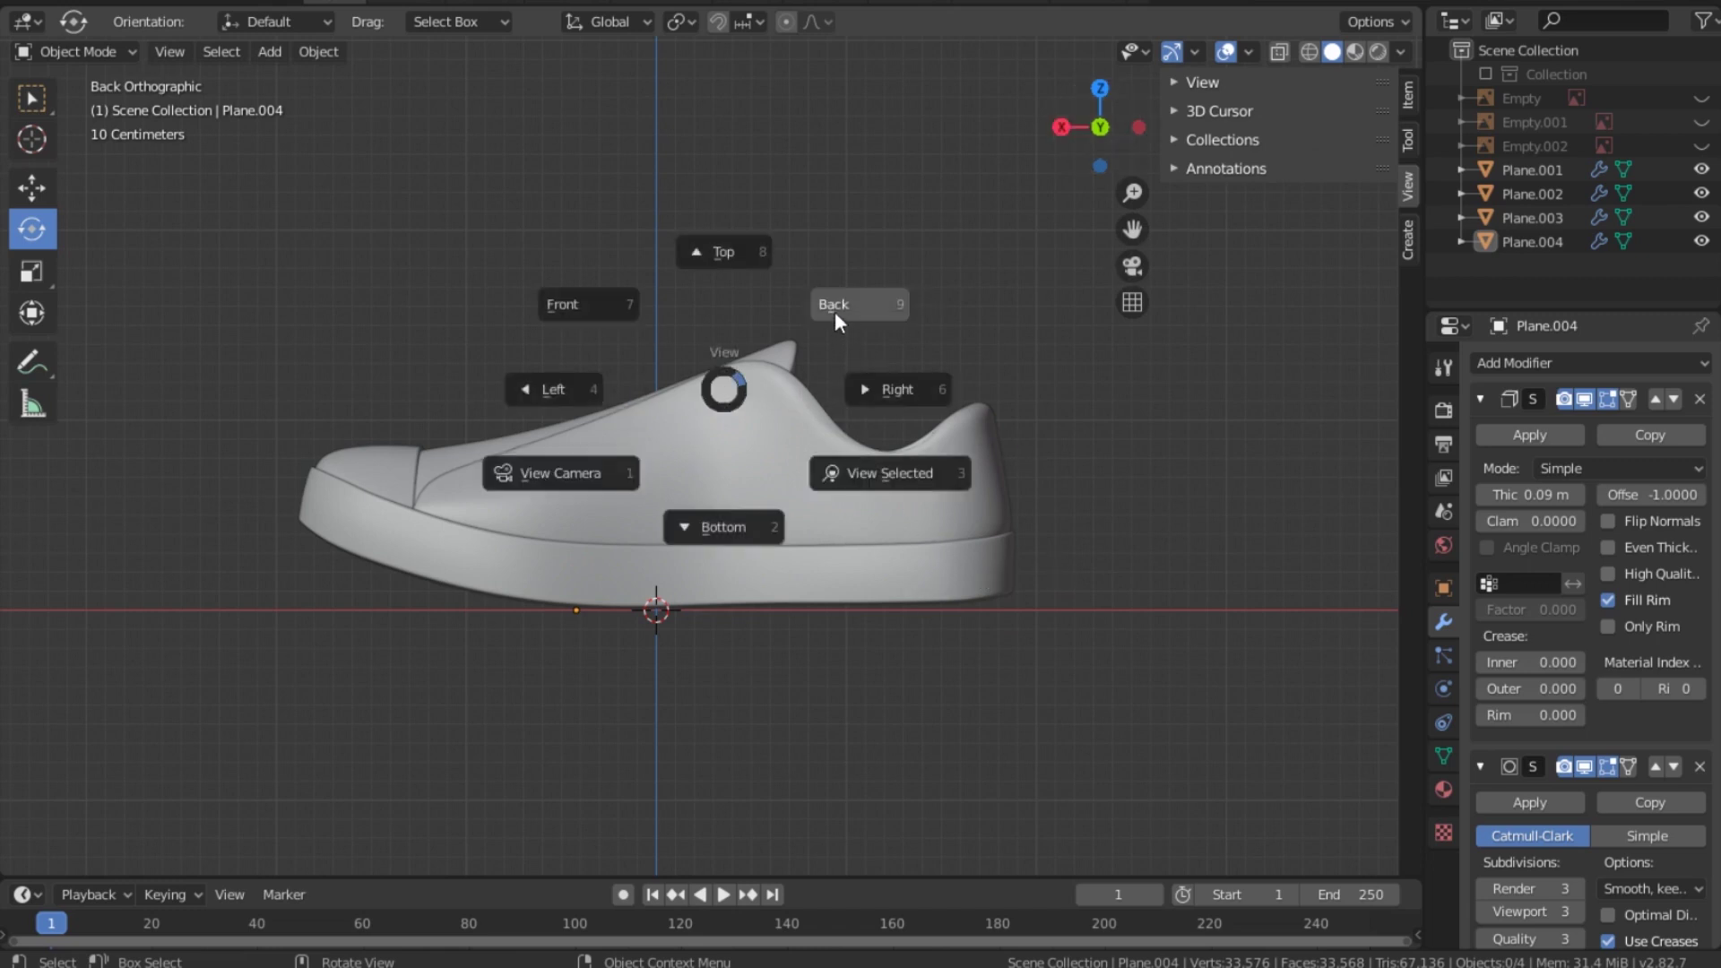
pyautogui.click(835, 305)
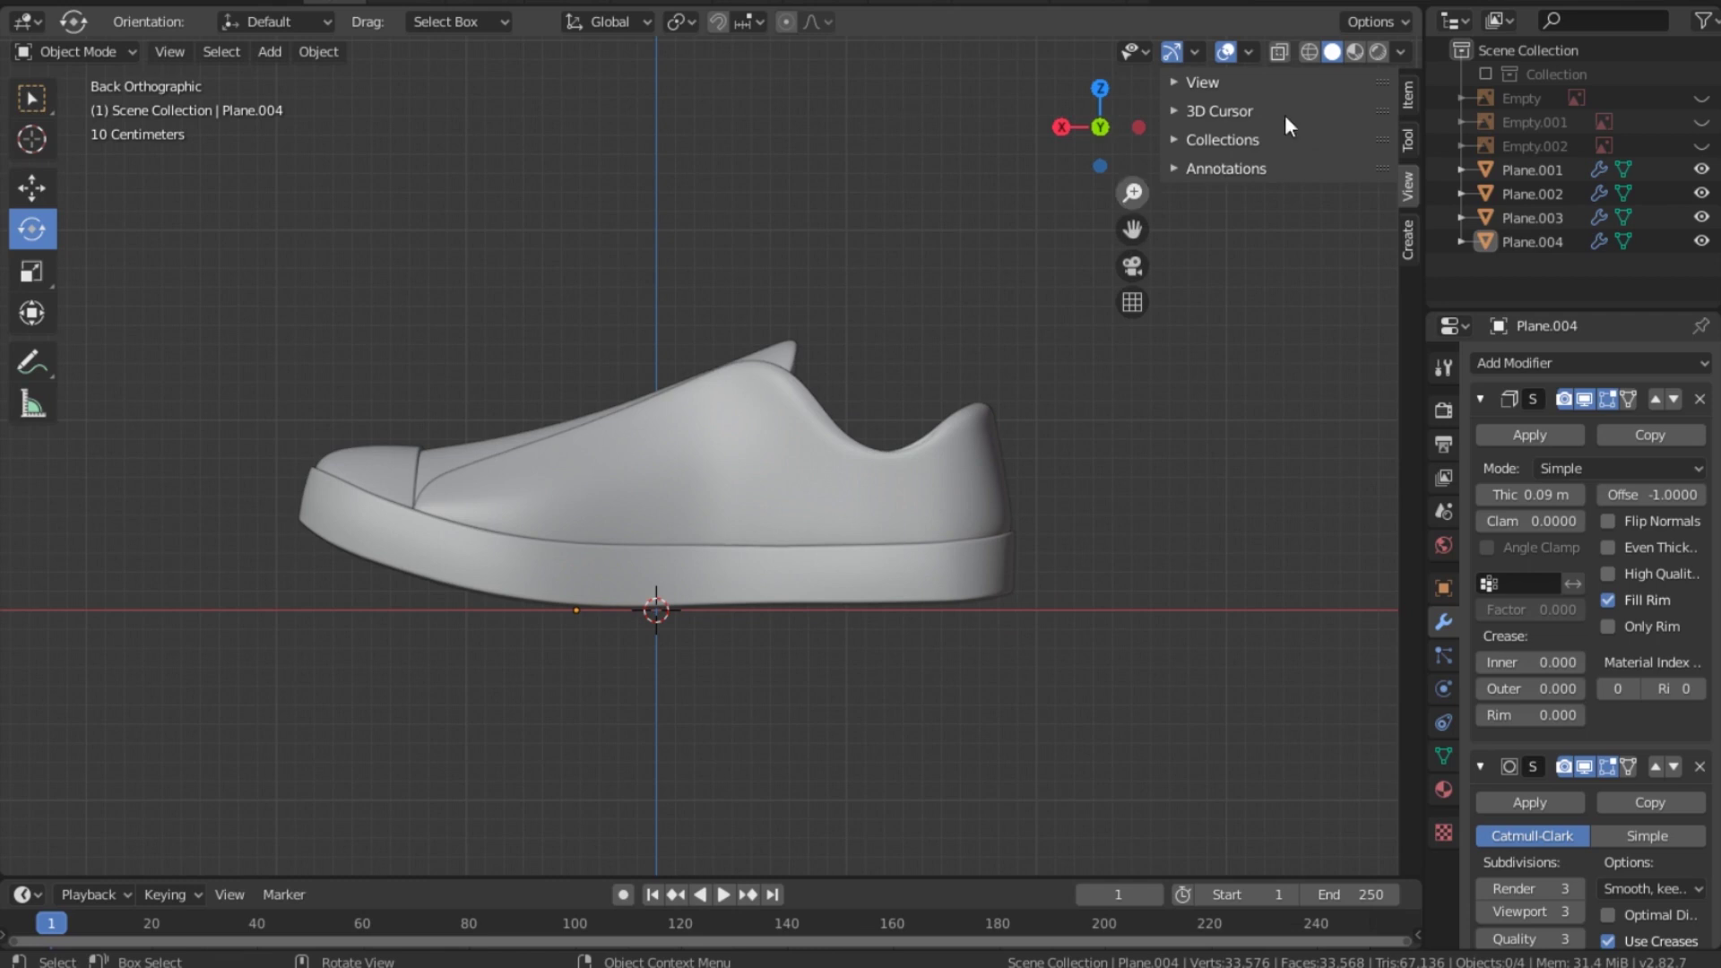
pyautogui.click(1702, 121)
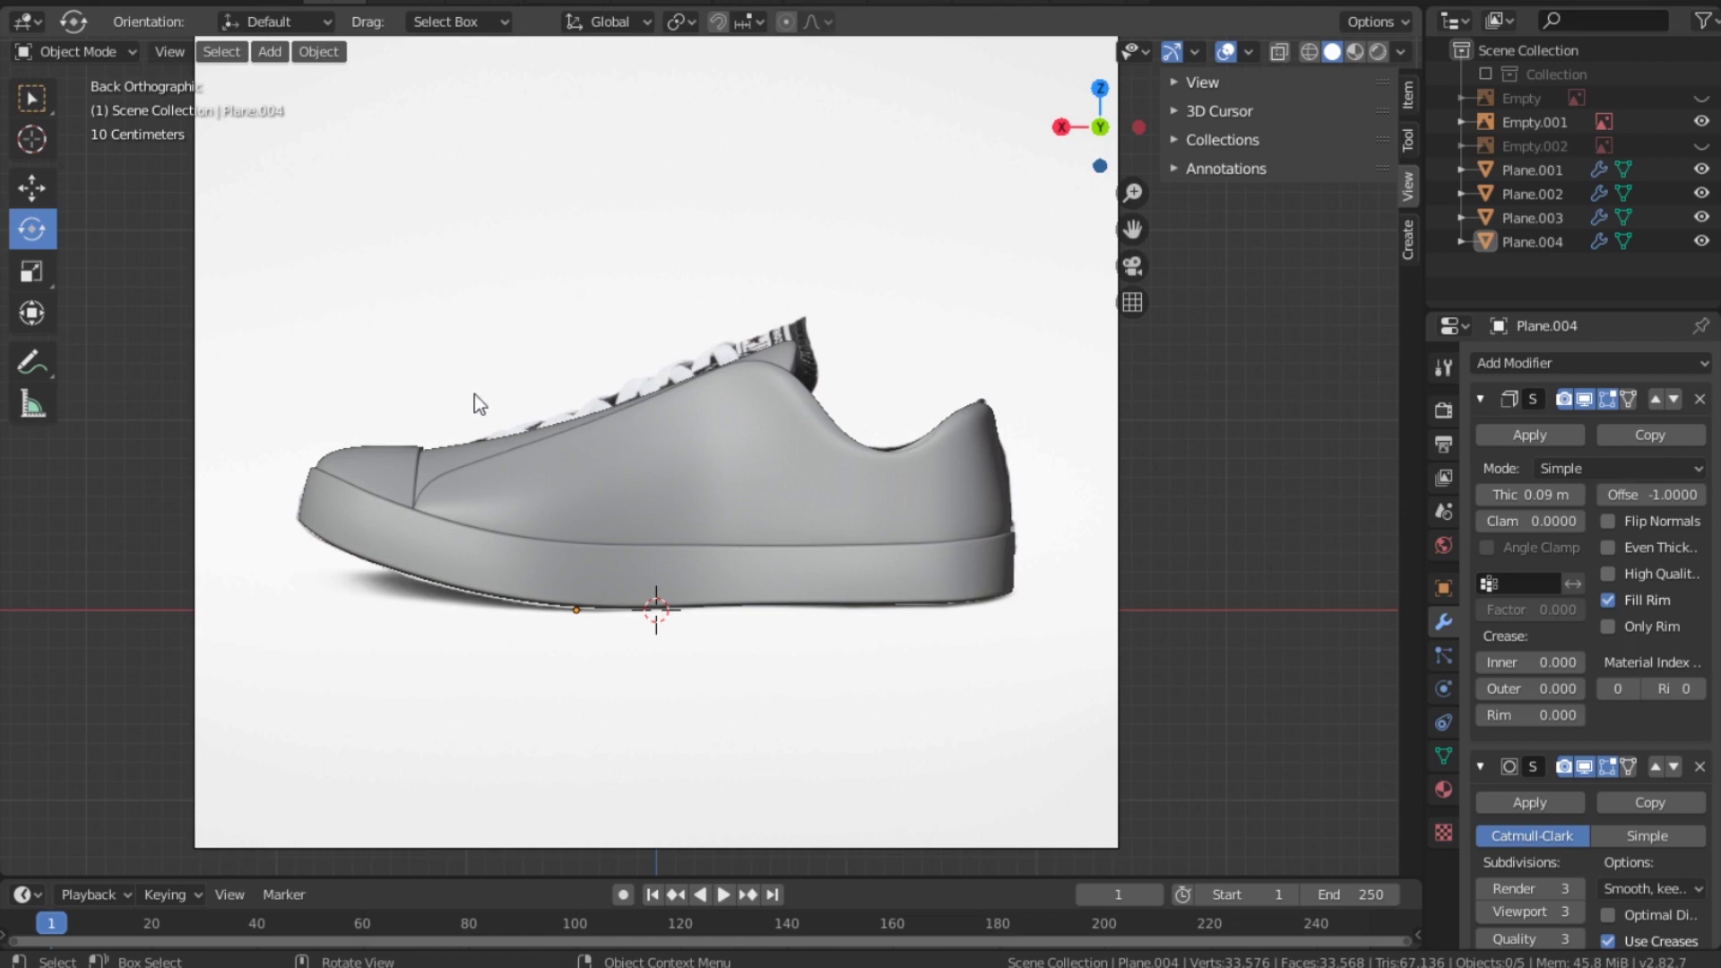
# Step: With X-ray on, move the vertices at the tongue's upper end about -0.044 m in X and 0.057 m in Z to match the reference
pyautogui.click(782, 349)
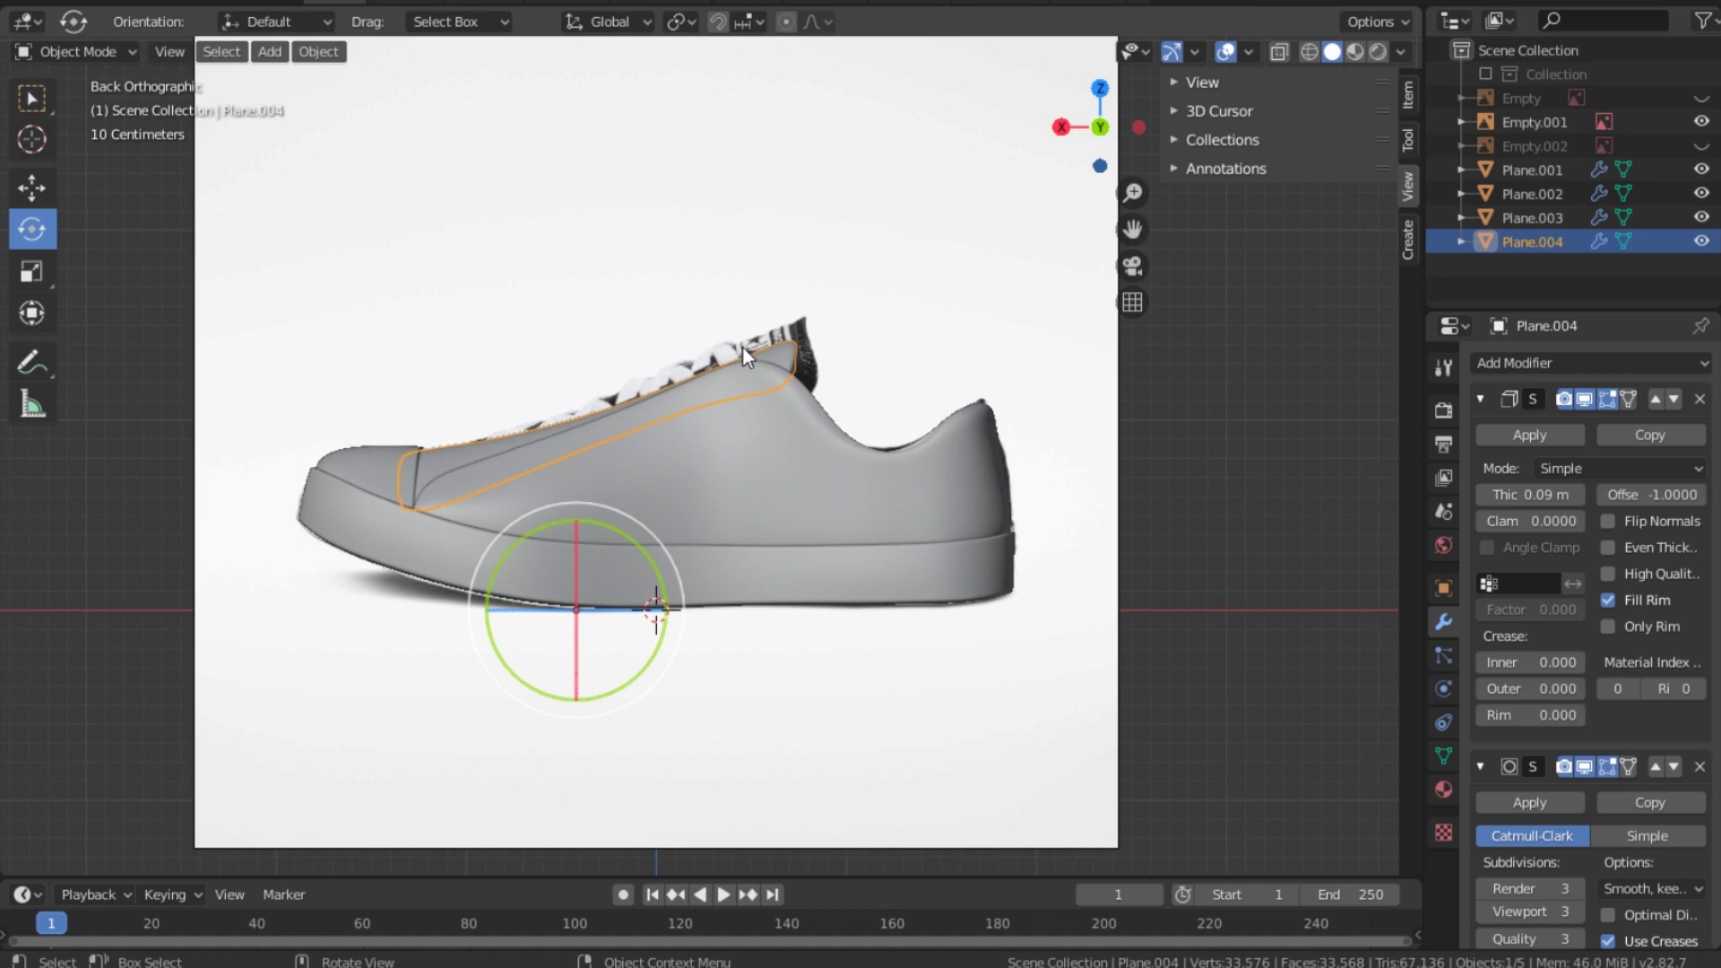
pyautogui.press('Tab')
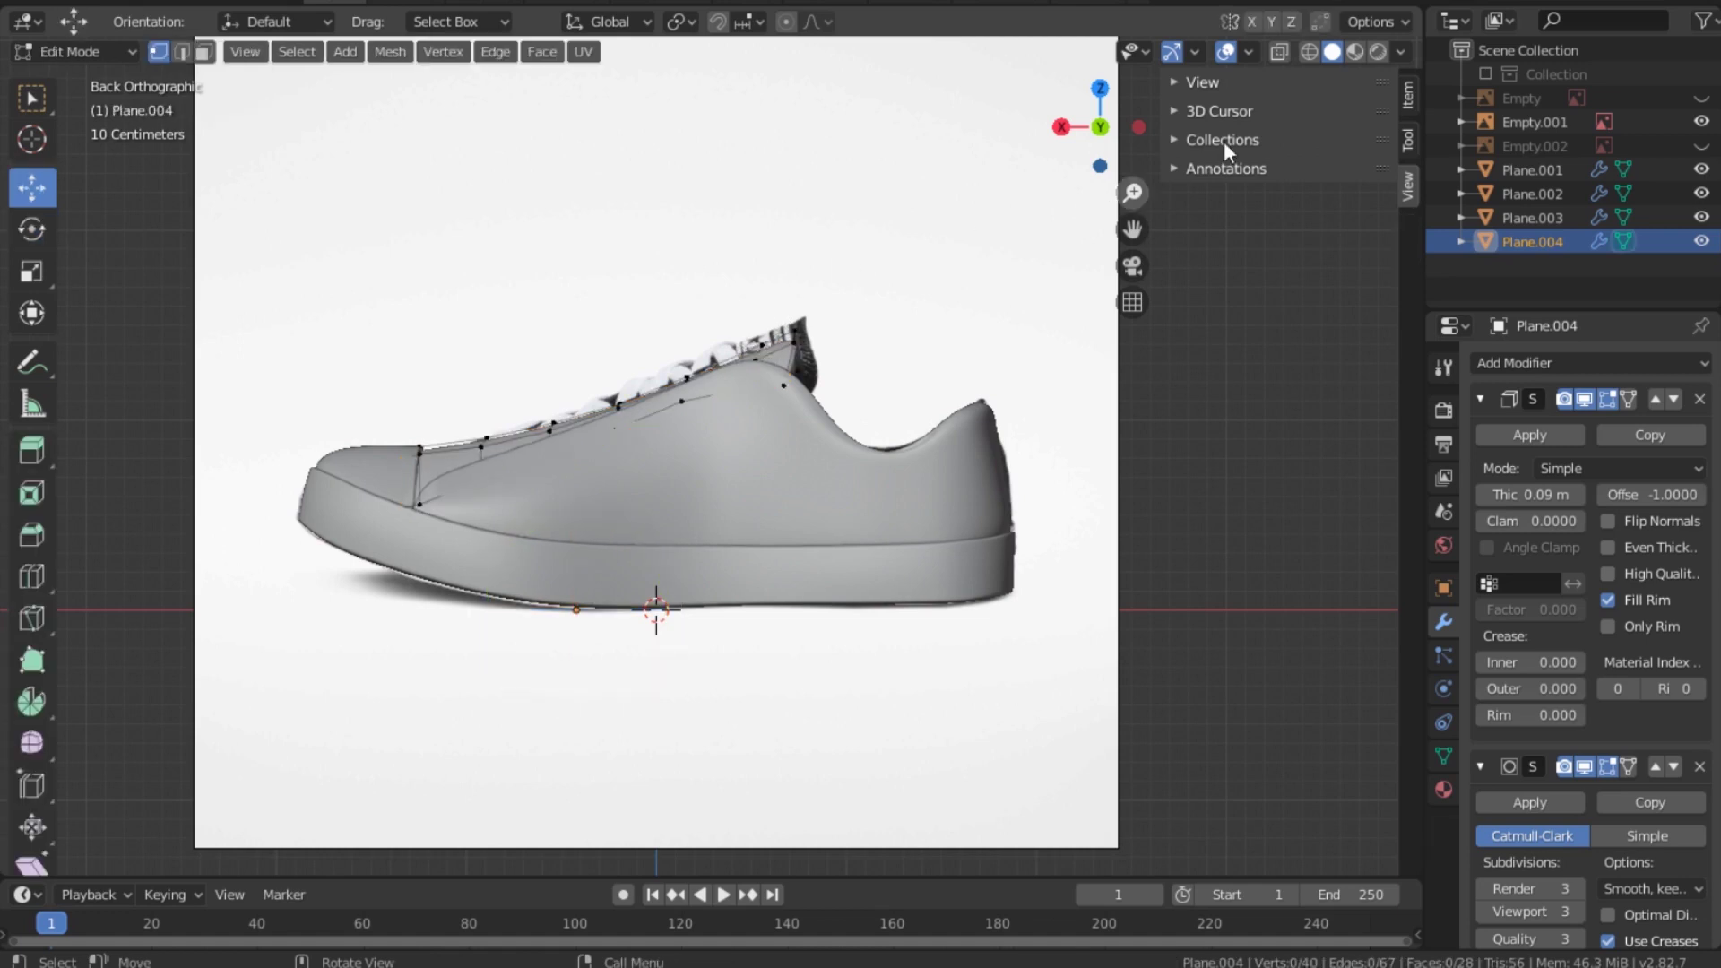
pyautogui.click(1278, 51)
pyautogui.moveTo(776, 303); pyautogui.dragTo(810, 427)
pyautogui.moveTo(793, 367); pyautogui.dragTo(801, 338)
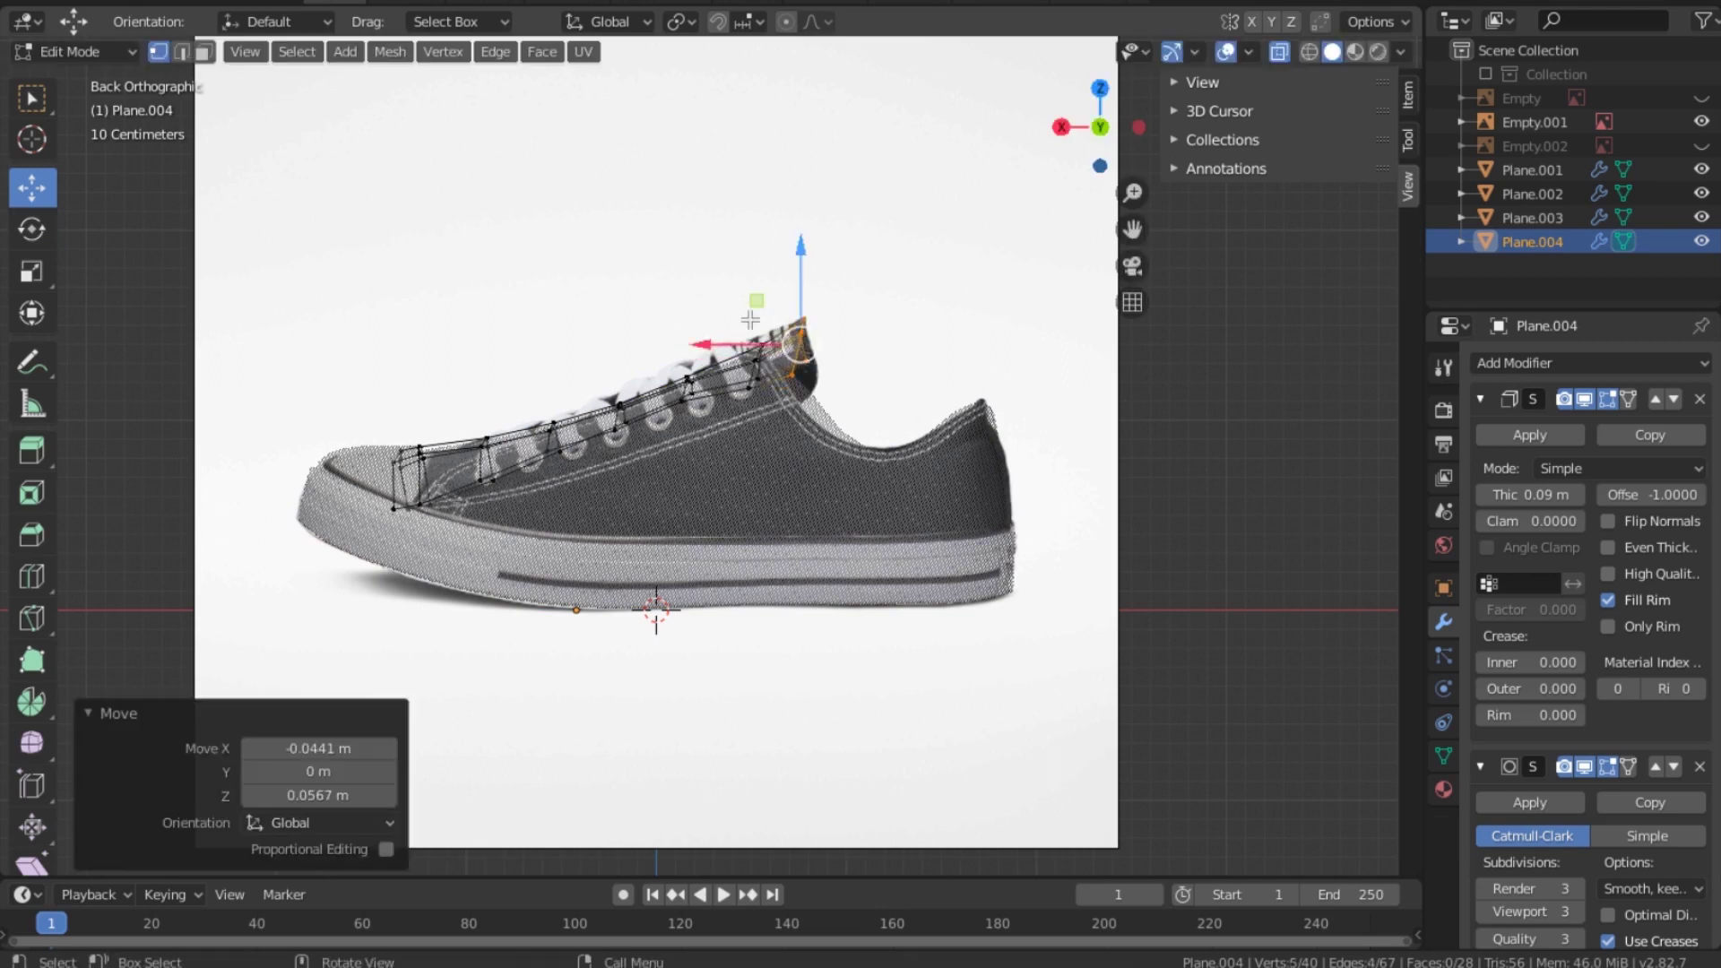
# Step: Raise the next tongue vertices to the reference outline, leave edit mode and hide the reference image to check the shape
pyautogui.moveTo(737, 276); pyautogui.dragTo(762, 359)
pyautogui.moveTo(669, 314); pyautogui.dragTo(711, 435)
pyautogui.moveTo(689, 378); pyautogui.dragTo(694, 367)
pyautogui.press('Tab')
pyautogui.click(1280, 52)
pyautogui.click(1701, 121)
pyautogui.moveTo(888, 235); pyautogui.dragTo(795, 293, button='middle')
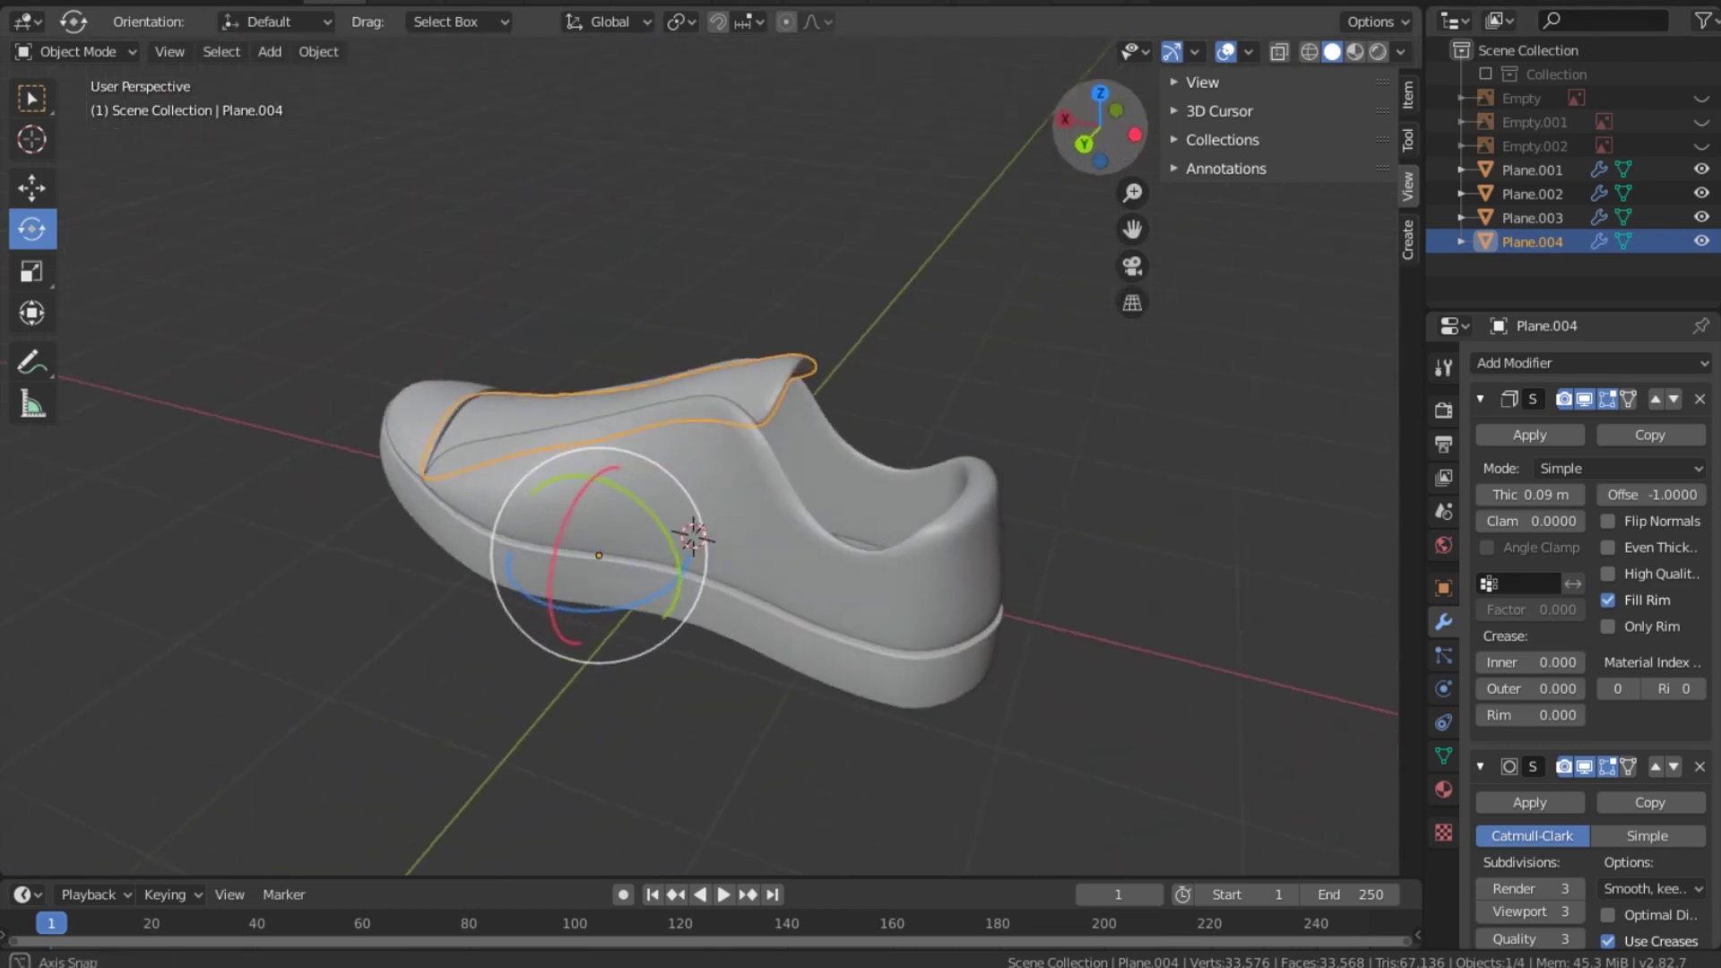
# Step: Reopen the tongue mesh in back view with the side reference image and X-ray on, and adjust its middle vertices
pyautogui.press('Tab')
pyautogui.press('`')
pyautogui.click(913, 215)
pyautogui.click(1701, 122)
pyautogui.moveTo(590, 348); pyautogui.dragTo(638, 448)
pyautogui.moveTo(617, 349); pyautogui.dragTo(578, 457)
pyautogui.moveTo(554, 340); pyautogui.dragTo(553, 331)
pyautogui.moveTo(752, 276); pyautogui.dragTo(774, 404)
pyautogui.click(1279, 53)
# Step: Fit the remaining tongue vertices along the lacing to the reference outline and leave edit mode
pyautogui.moveTo(594, 349); pyautogui.dragTo(648, 441)
pyautogui.click(625, 333)
pyautogui.moveTo(736, 316); pyautogui.dragTo(776, 394)
pyautogui.moveTo(754, 303); pyautogui.dragTo(753, 299)
pyautogui.click(803, 320)
pyautogui.moveTo(671, 398); pyautogui.dragTo(708, 376)
pyautogui.moveTo(691, 314); pyautogui.dragTo(692, 319)
pyautogui.moveTo(536, 456); pyautogui.dragTo(553, 384)
pyautogui.moveTo(771, 397); pyautogui.dragTo(729, 366)
pyautogui.moveTo(754, 314); pyautogui.dragTo(754, 319)
pyautogui.click(874, 260)
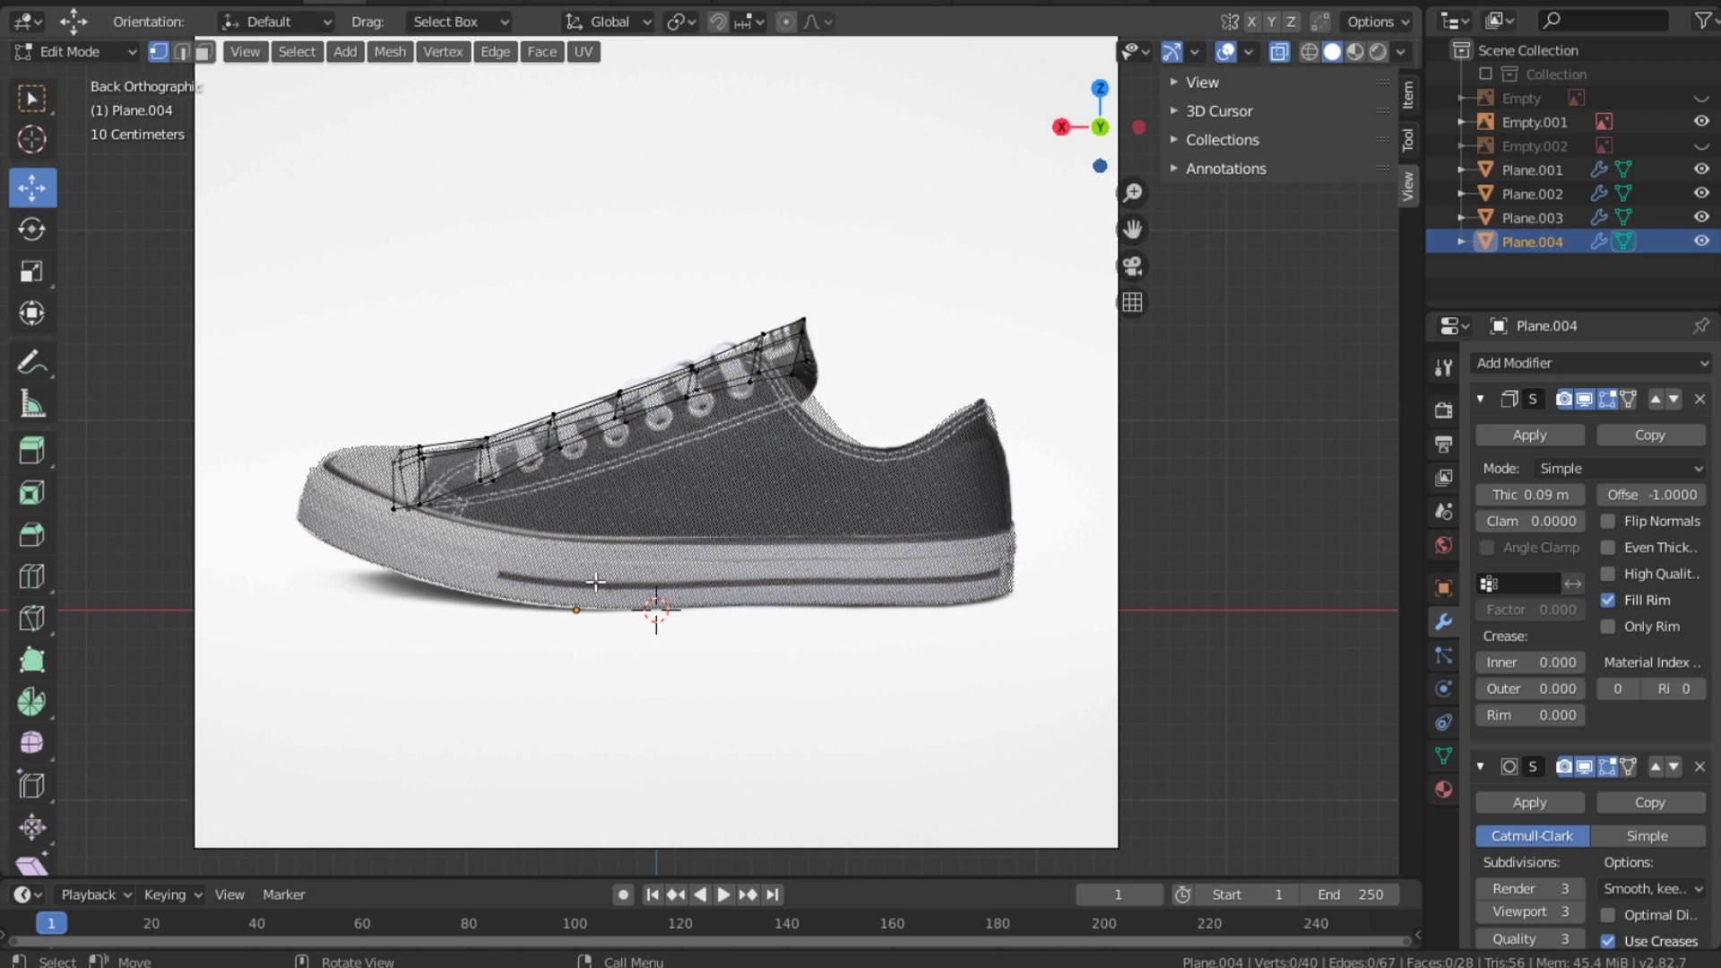
pyautogui.press('Tab')
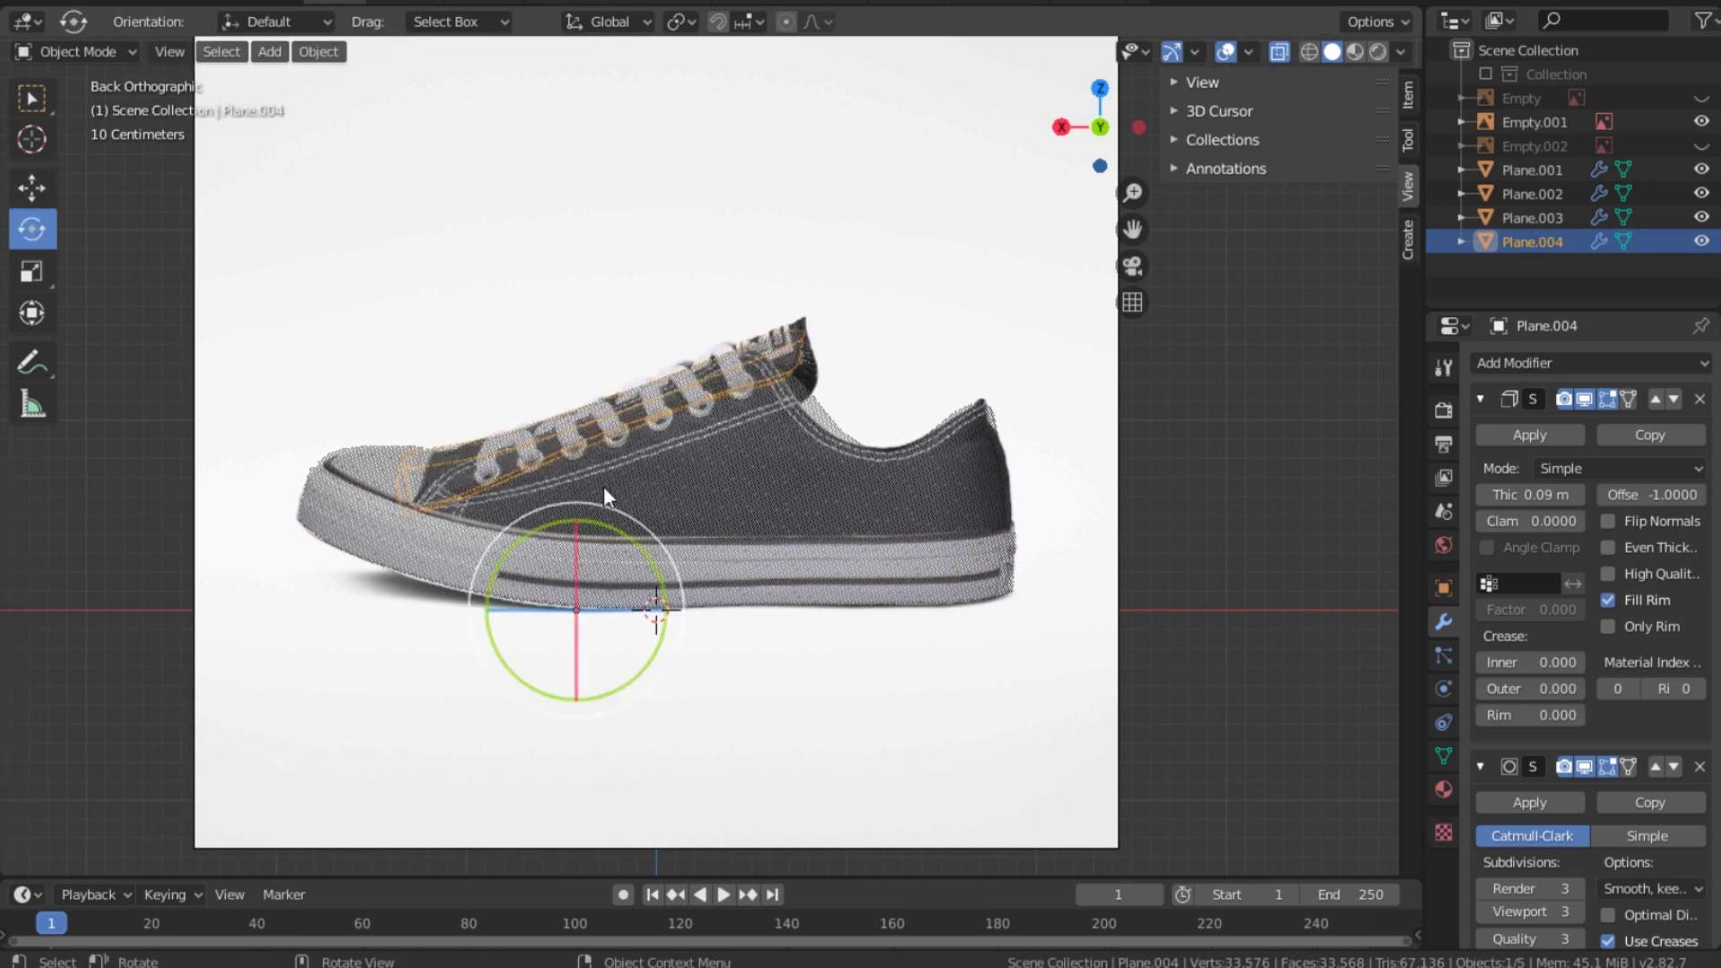
# Step: Add one vertical loop cut with a slide factor of 0.158 to the sole, where the reference's dark stripe begins
pyautogui.click(472, 540)
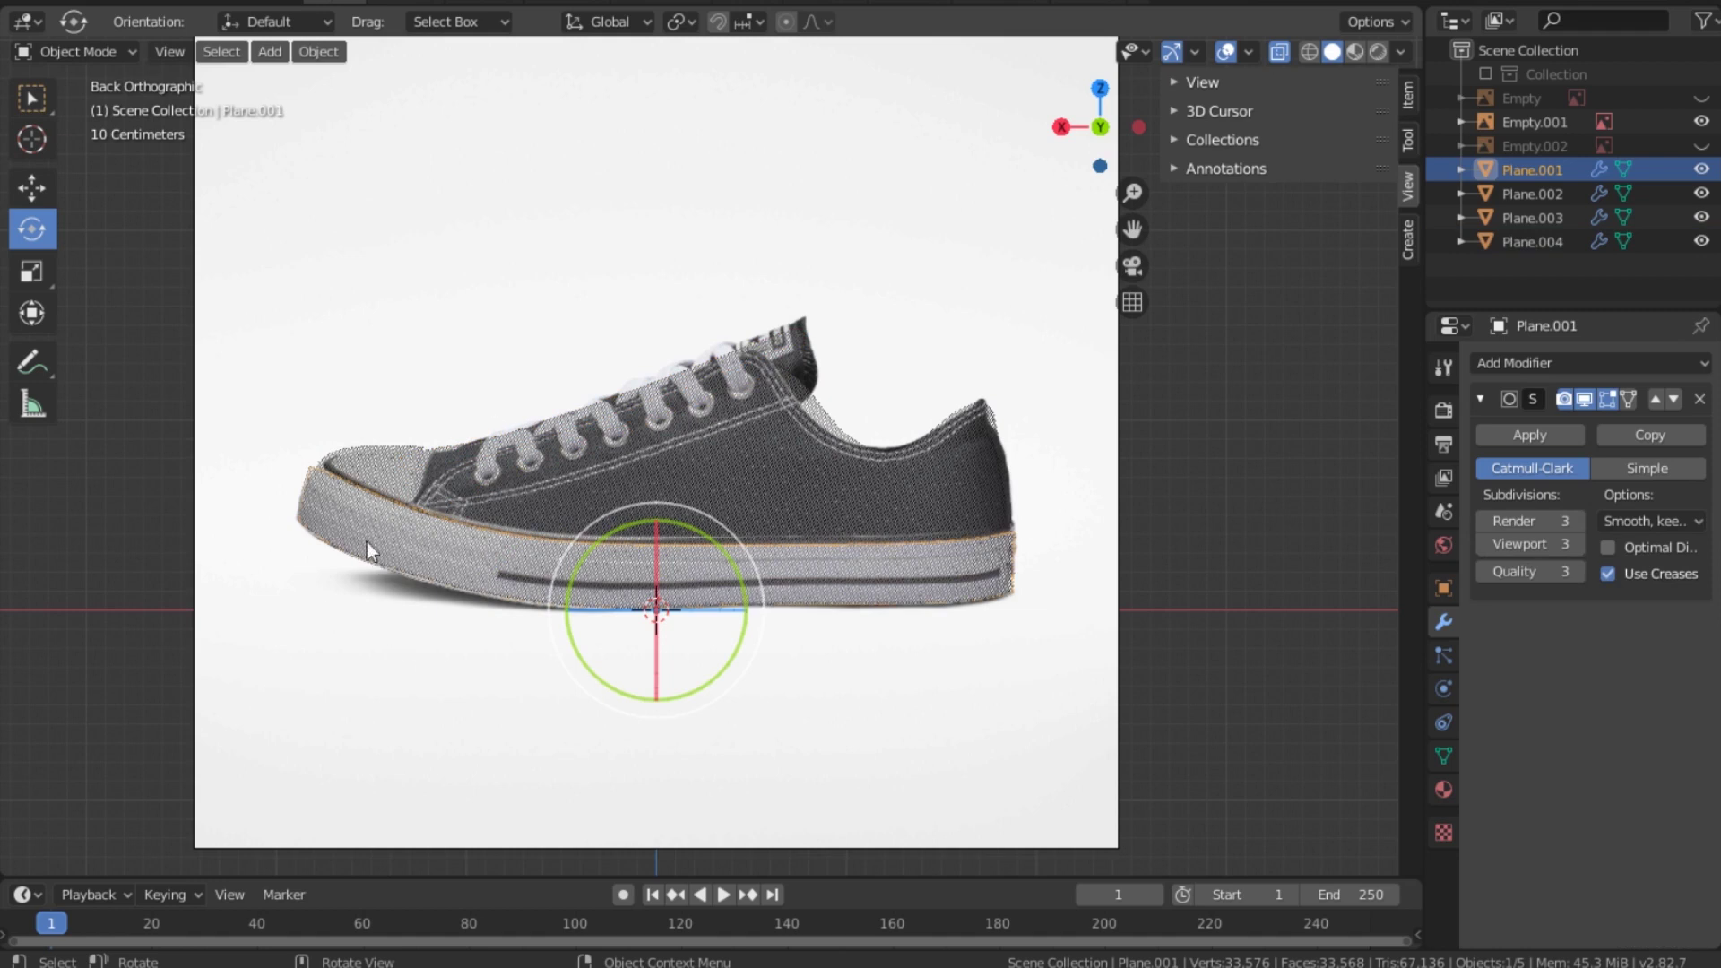
pyautogui.press('Tab')
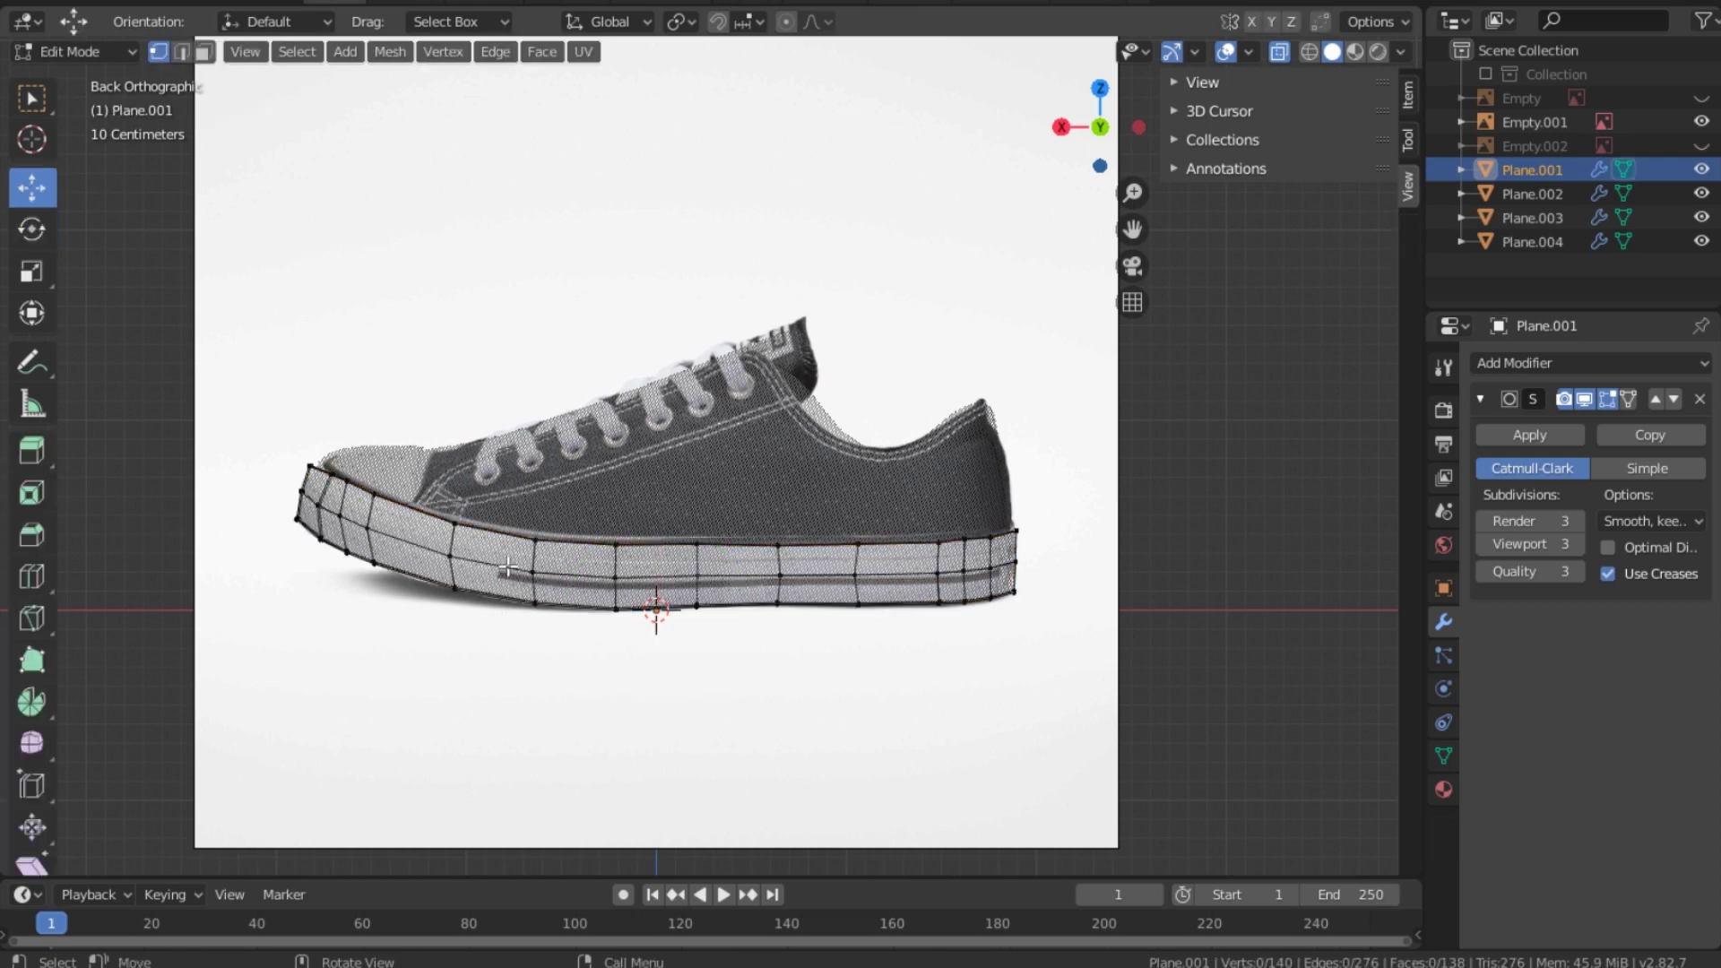
pyautogui.hotkey('ctrl', 'r')
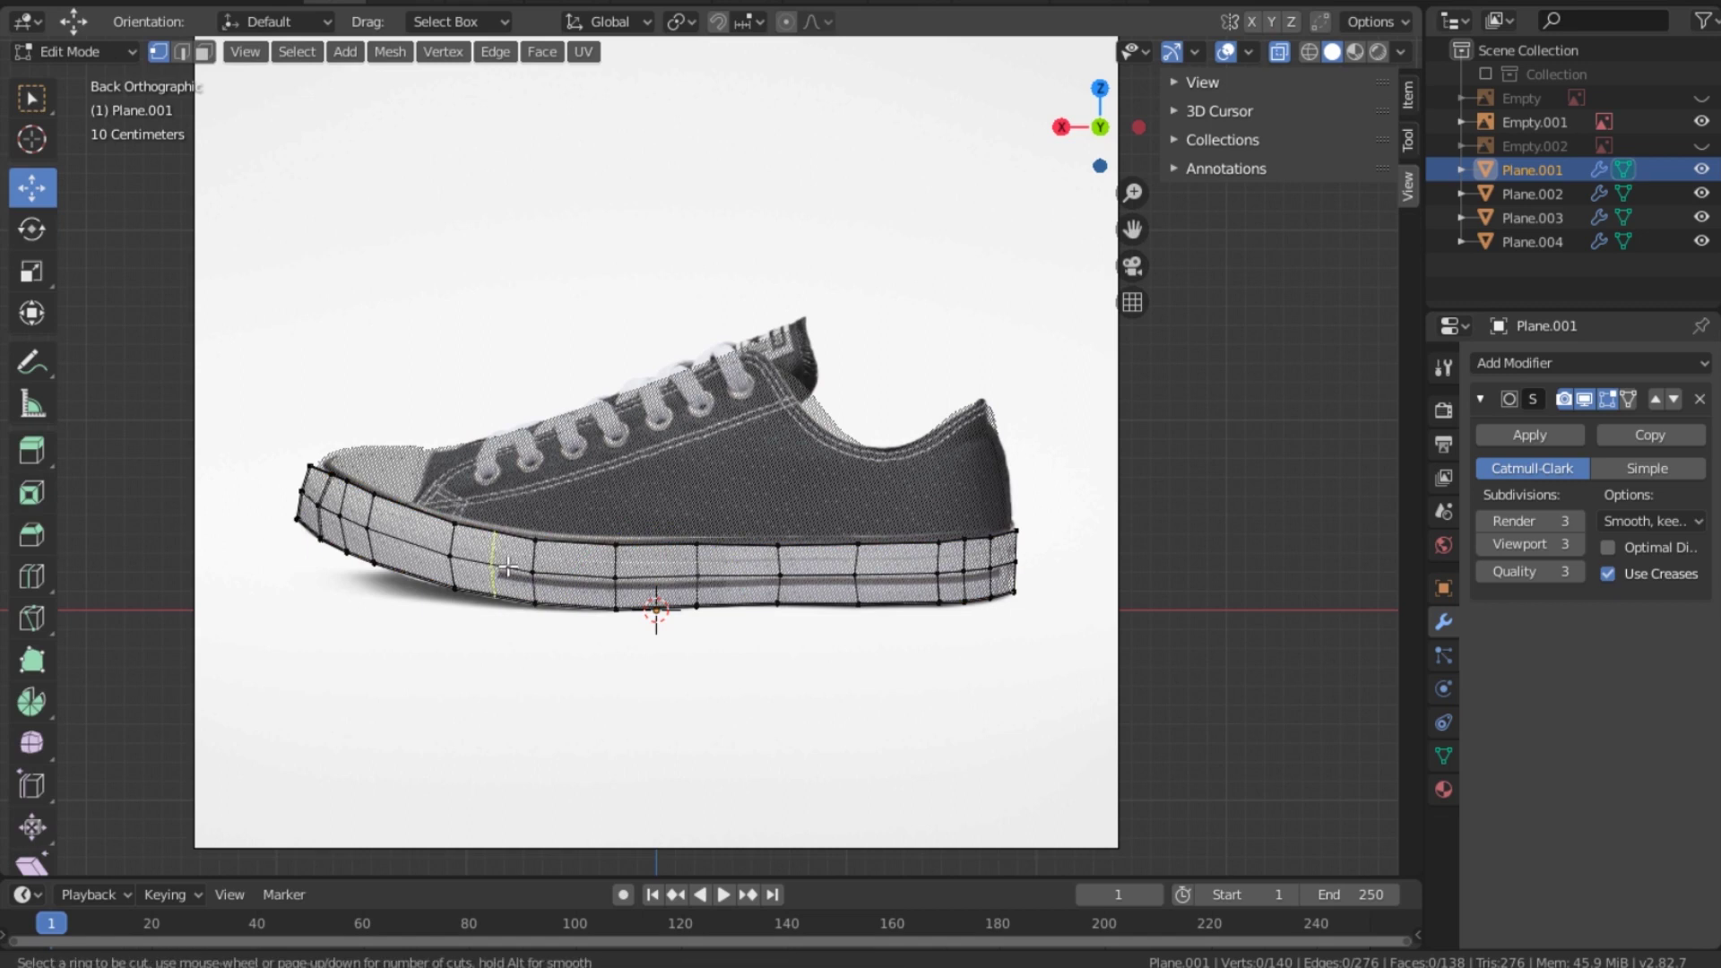
pyautogui.click(518, 563)
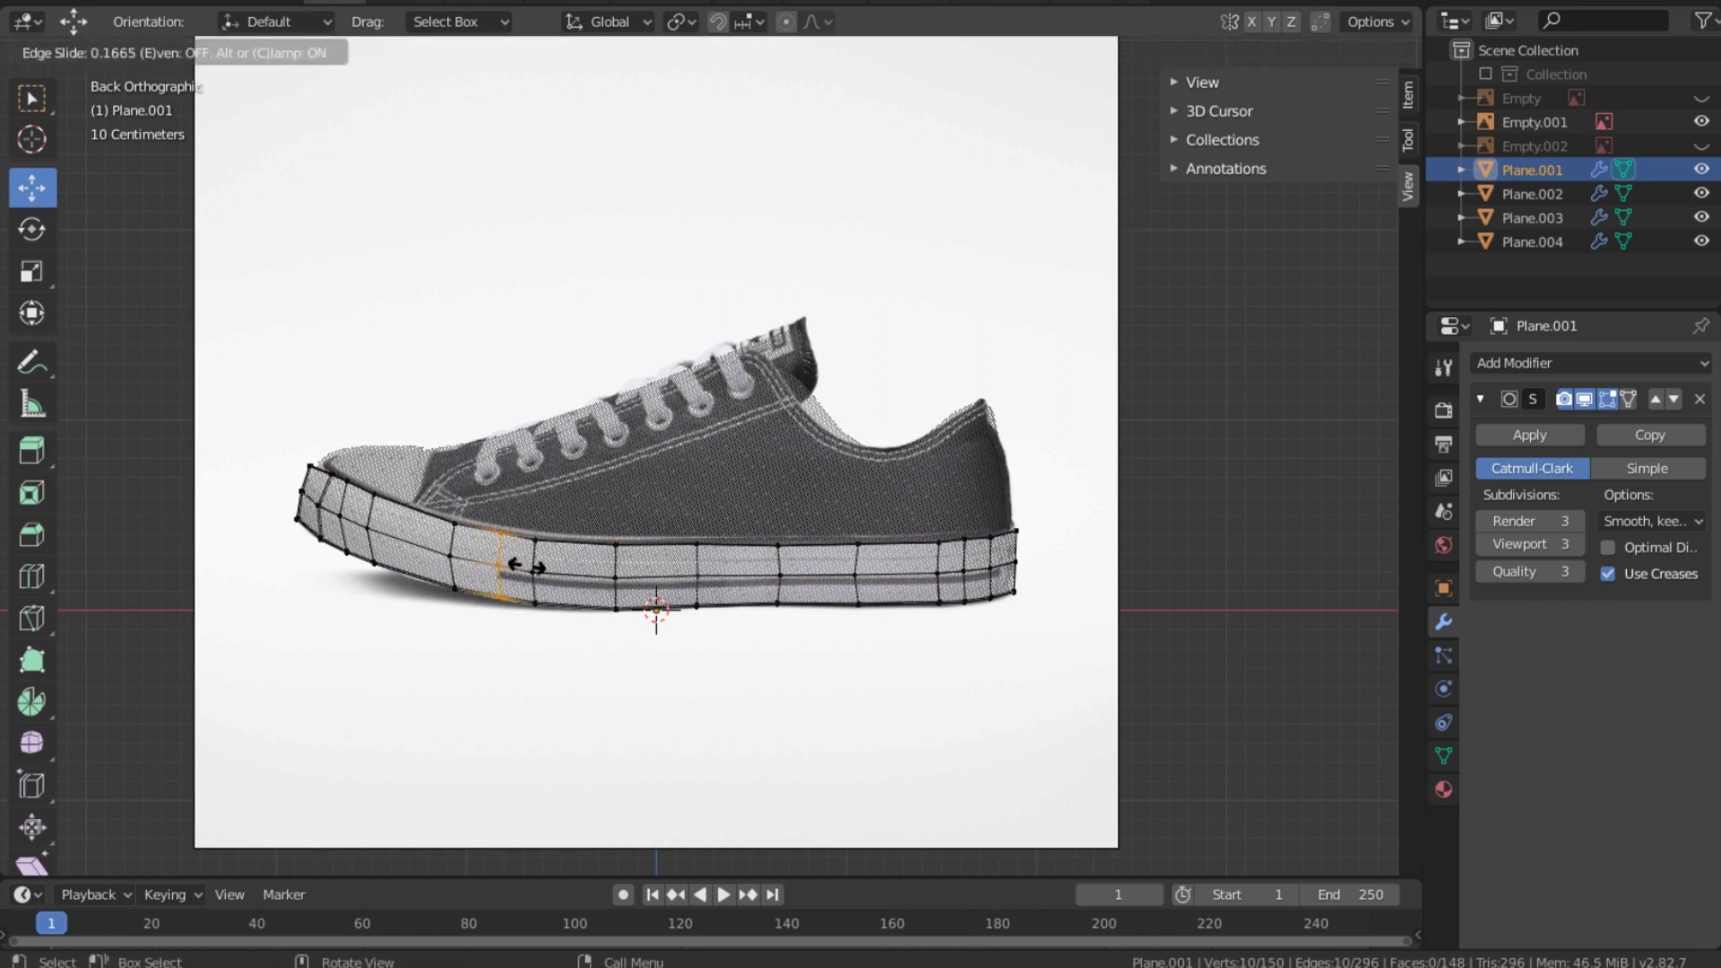
pyautogui.click(520, 569)
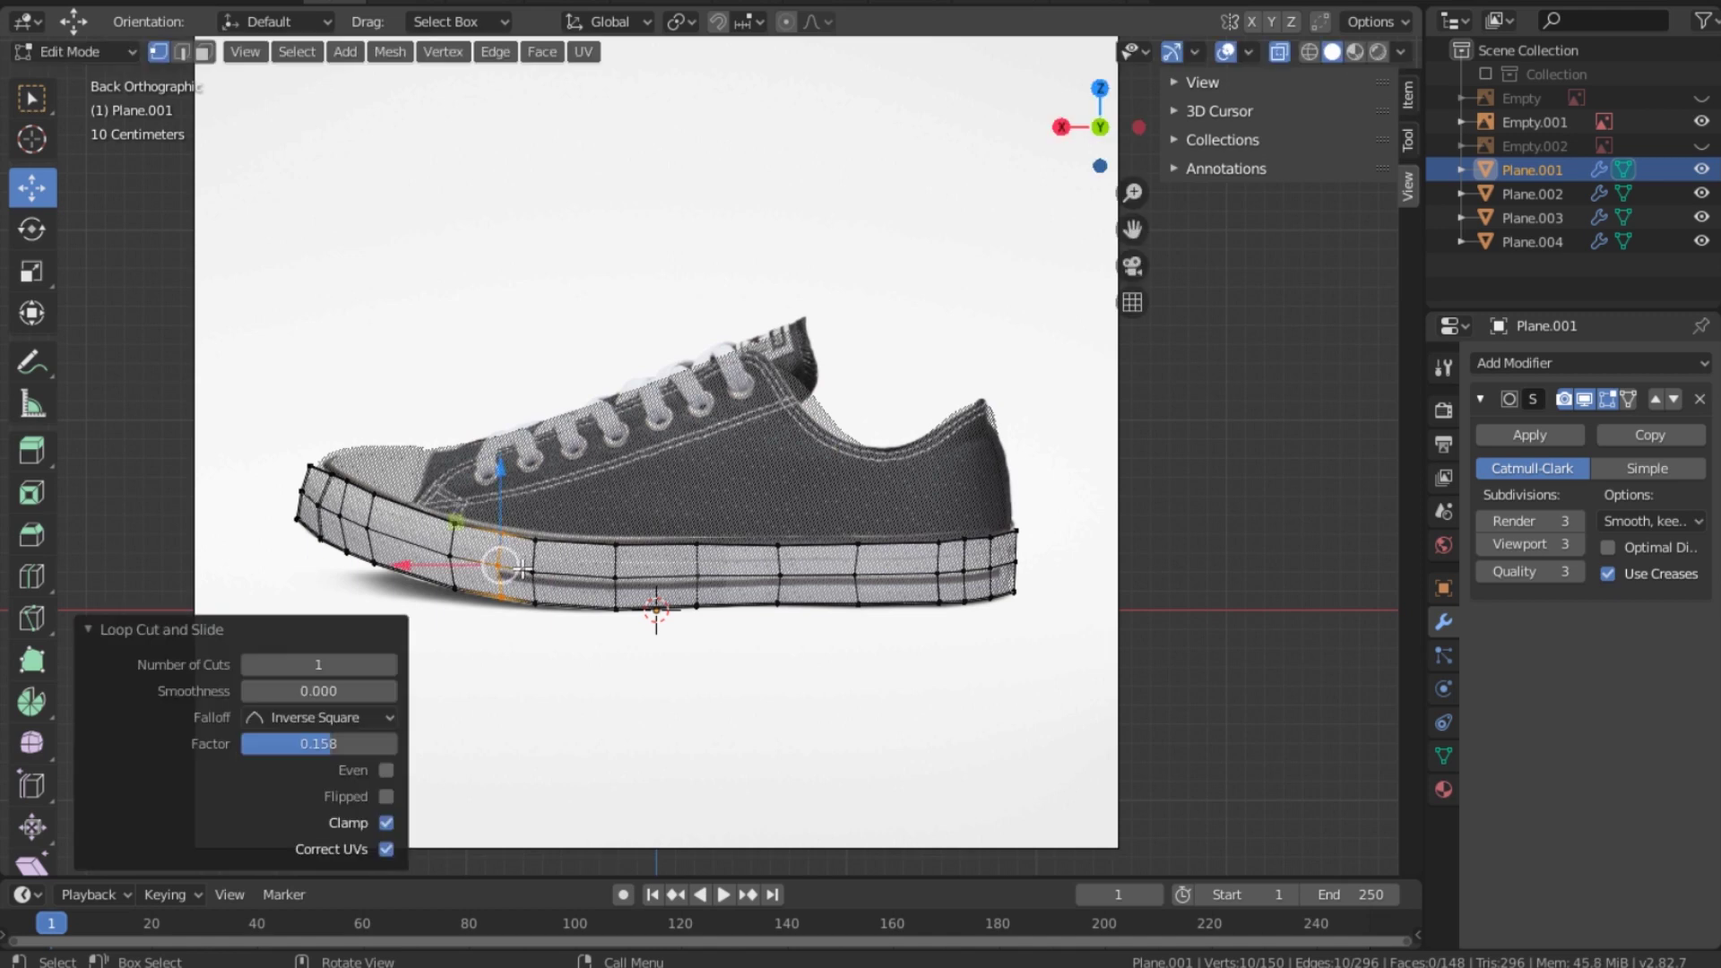
pyautogui.rightClick(522, 567)
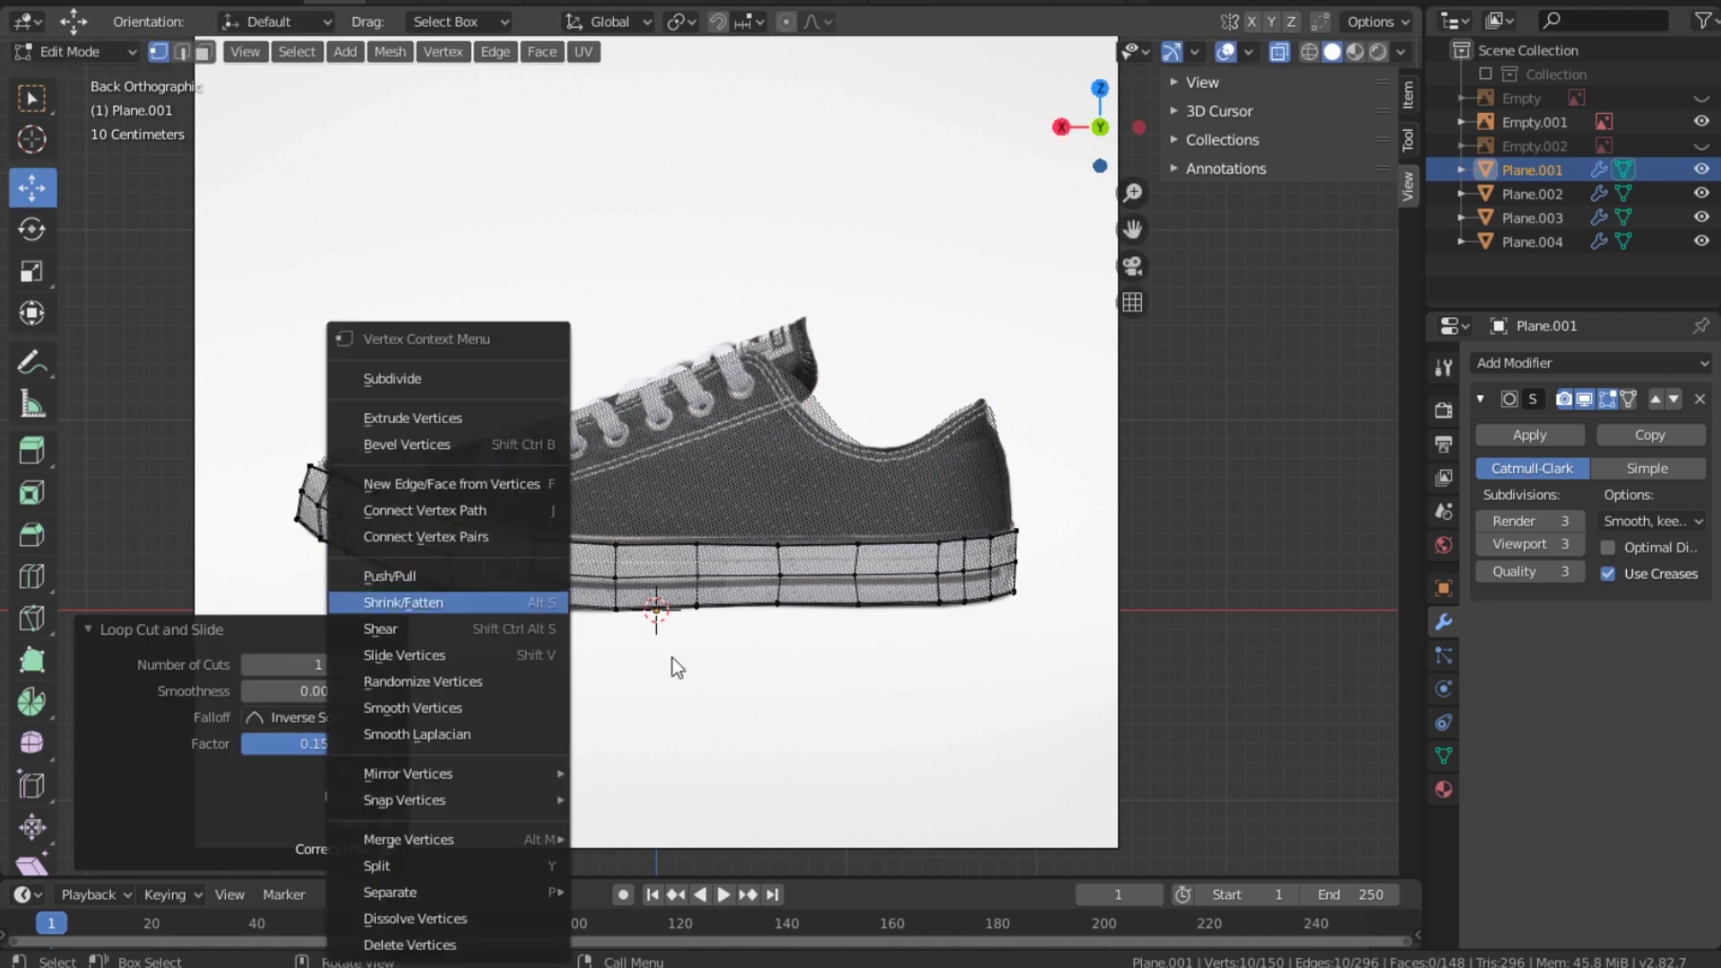
# Step: Select the toe section of the sole up to the new loop cut and isolate the sole from the other shoe parts
pyautogui.moveTo(260, 384); pyautogui.dragTo(517, 638)
pyautogui.press('`')
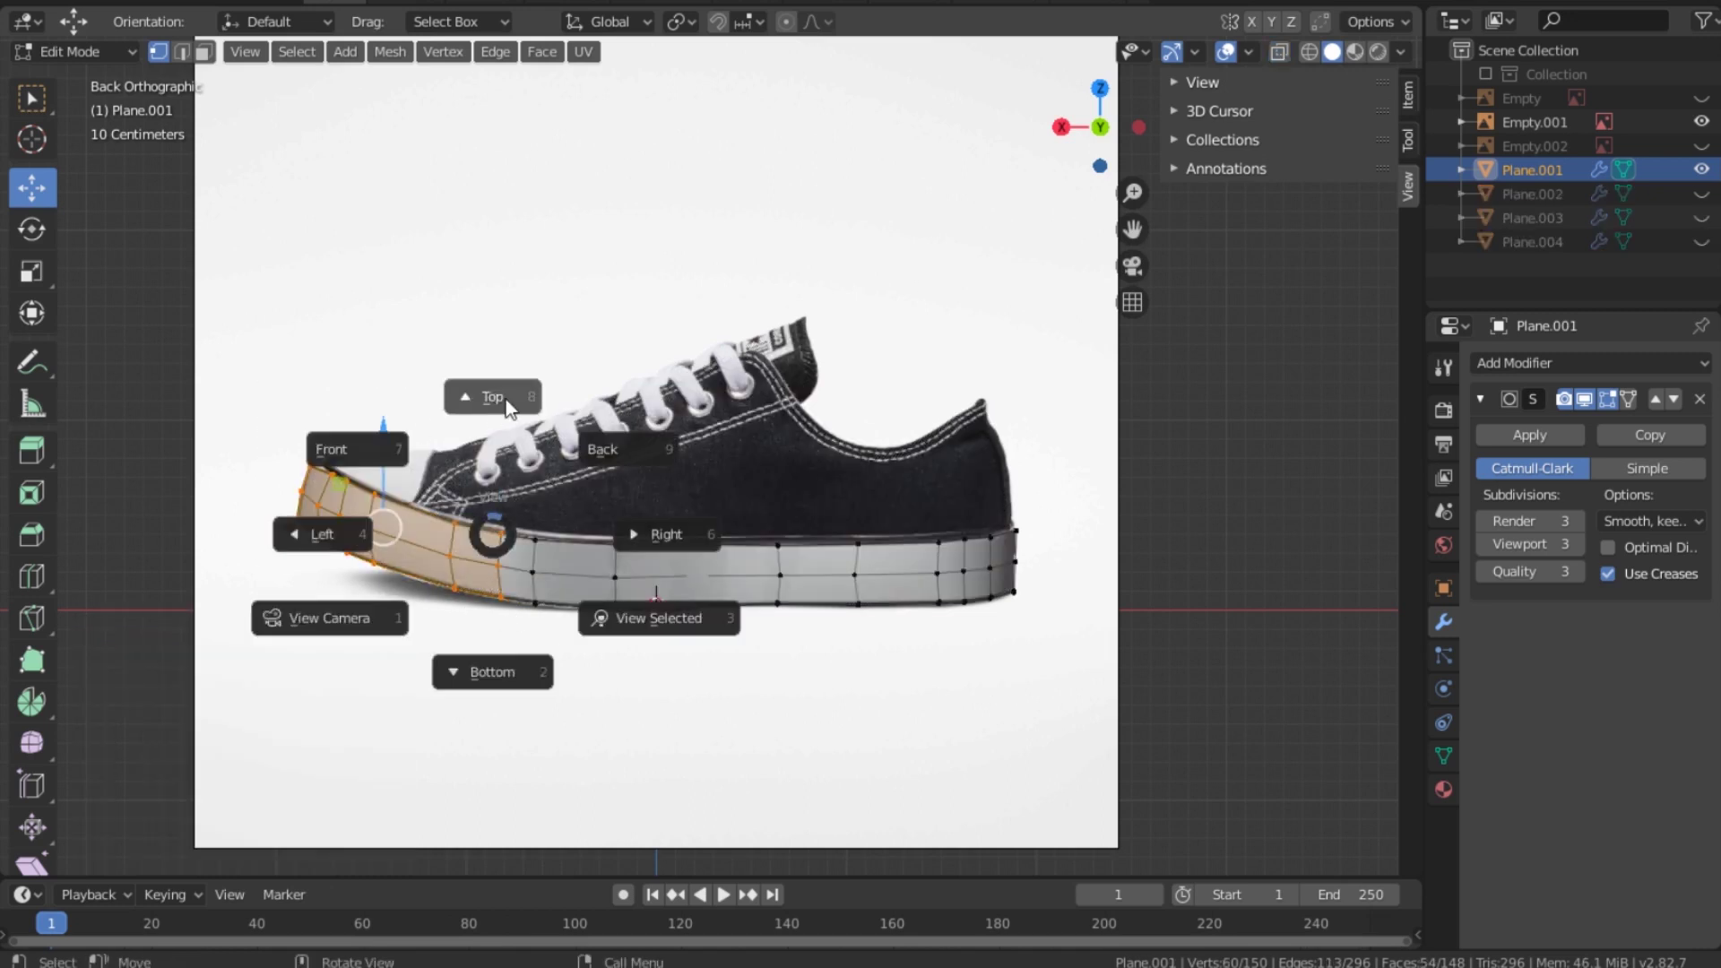
pyautogui.click(508, 400)
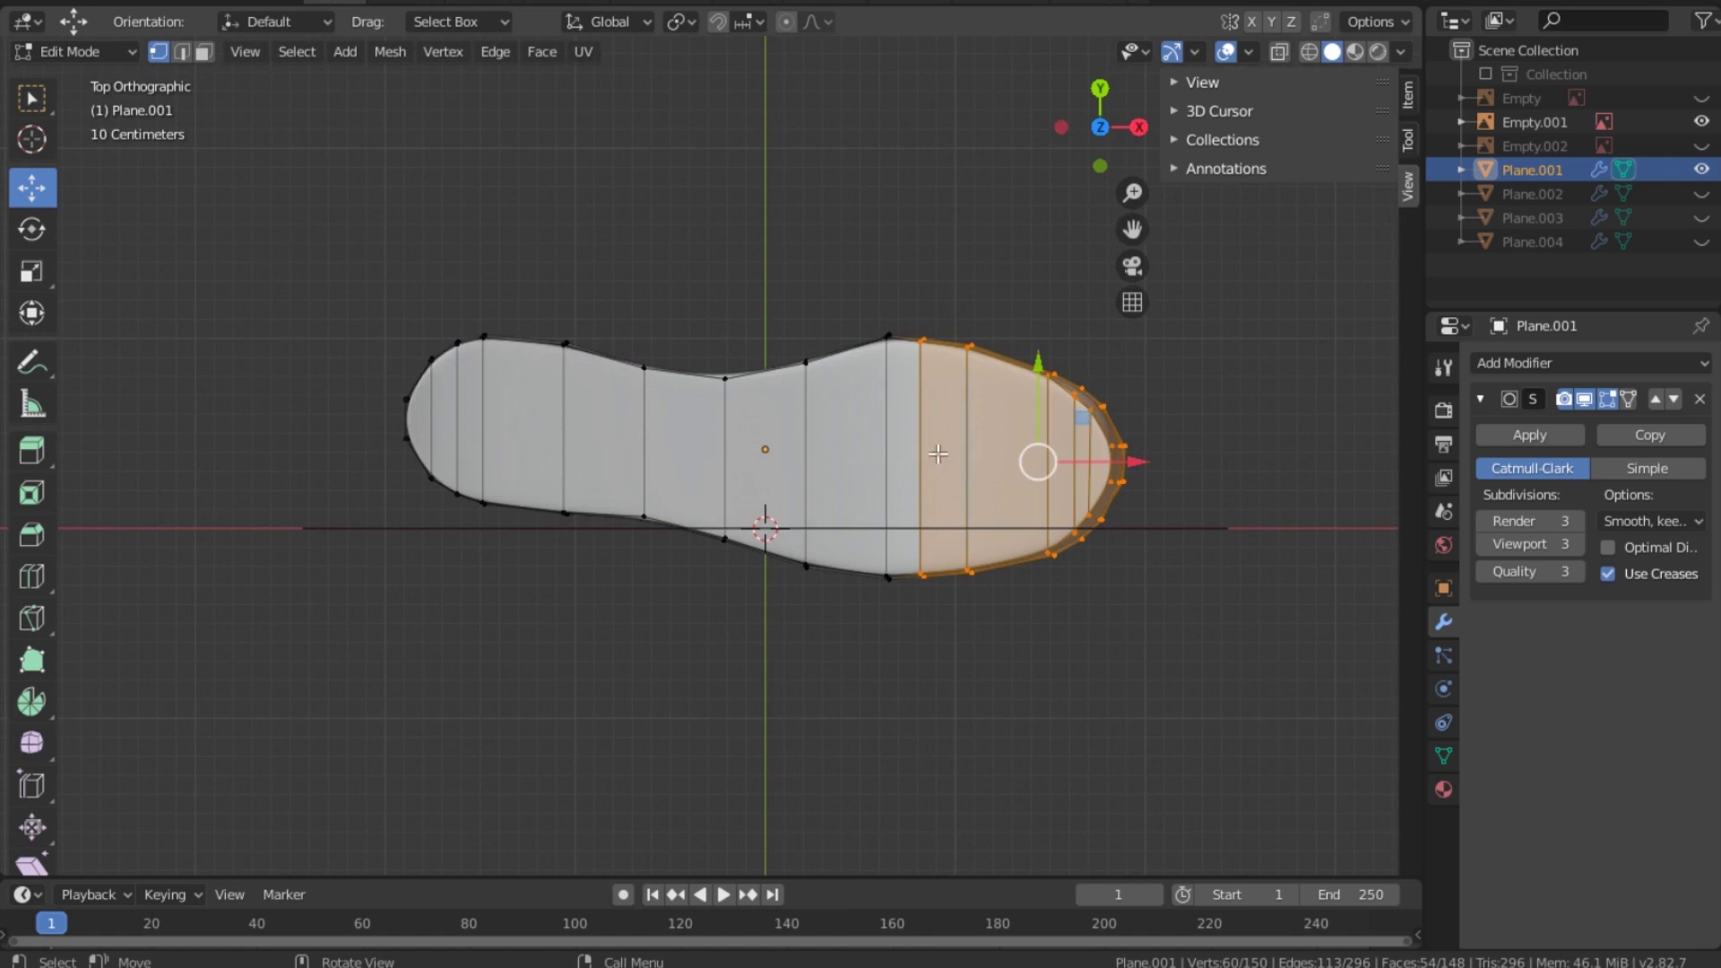
pyautogui.moveTo(955, 411); pyautogui.dragTo(983, 454)
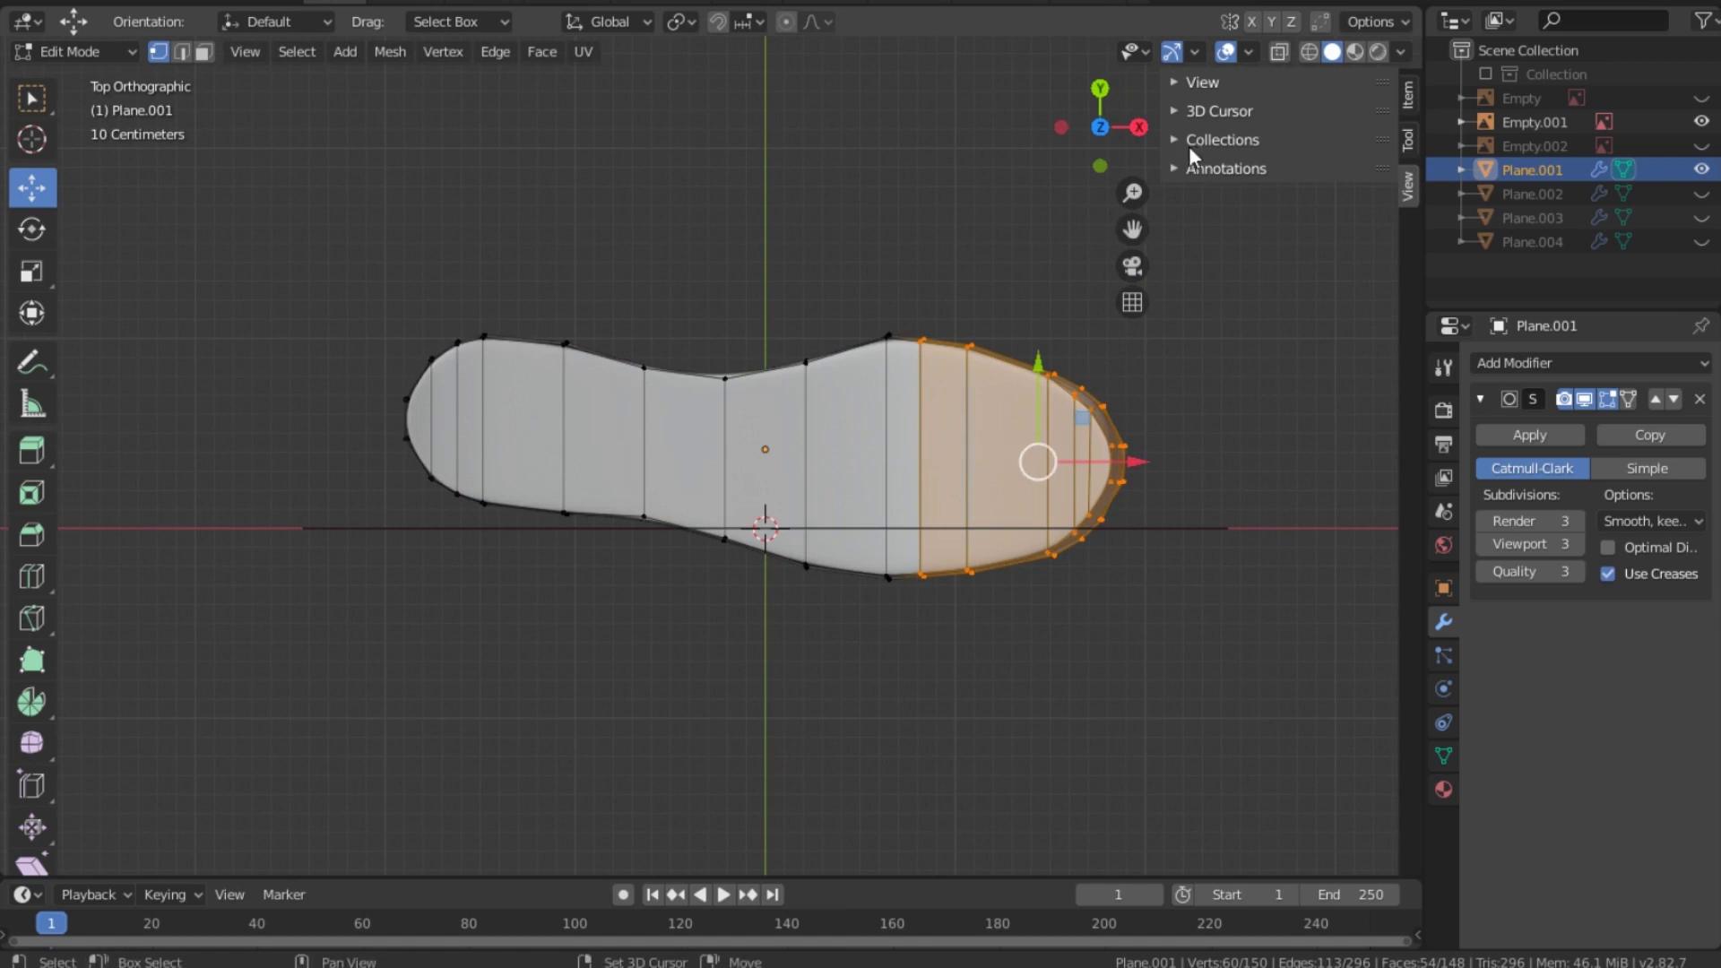
pyautogui.moveTo(1098, 141); pyautogui.dragTo(1006, 460)
# Step: Switch to face selection and deselect the faces on the upper surface of the toe section
pyautogui.keyDown('shift'); pyautogui.click(882, 644); pyautogui.keyUp('shift')
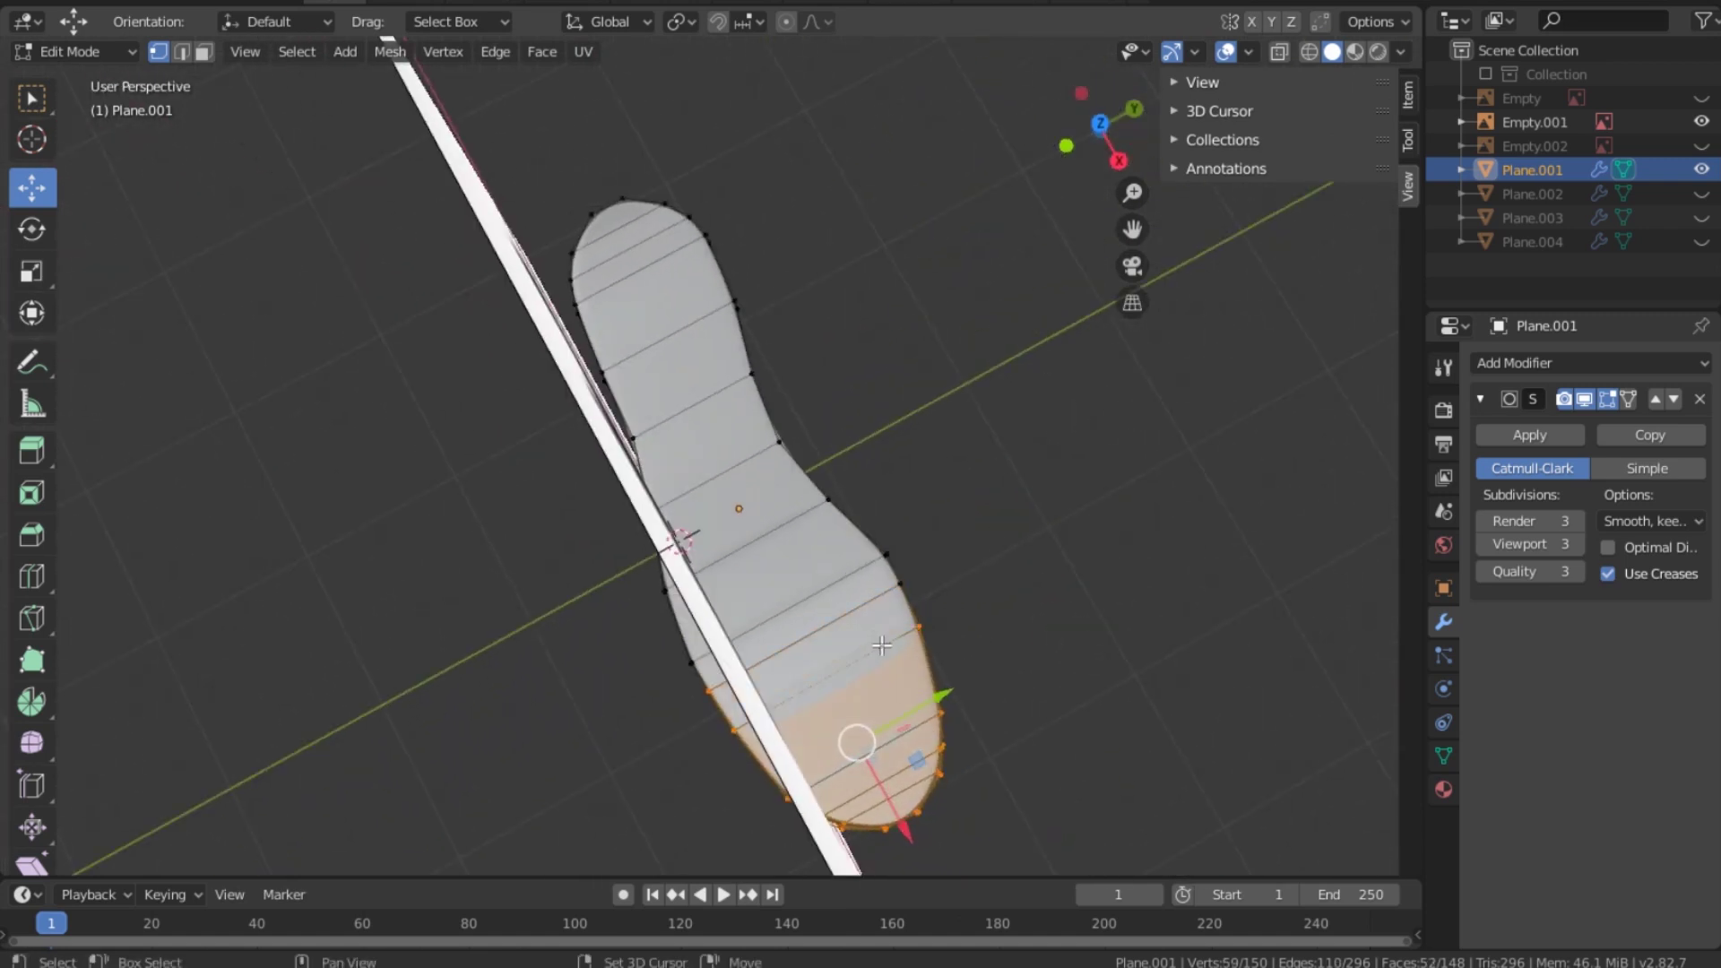
pyautogui.click(203, 51)
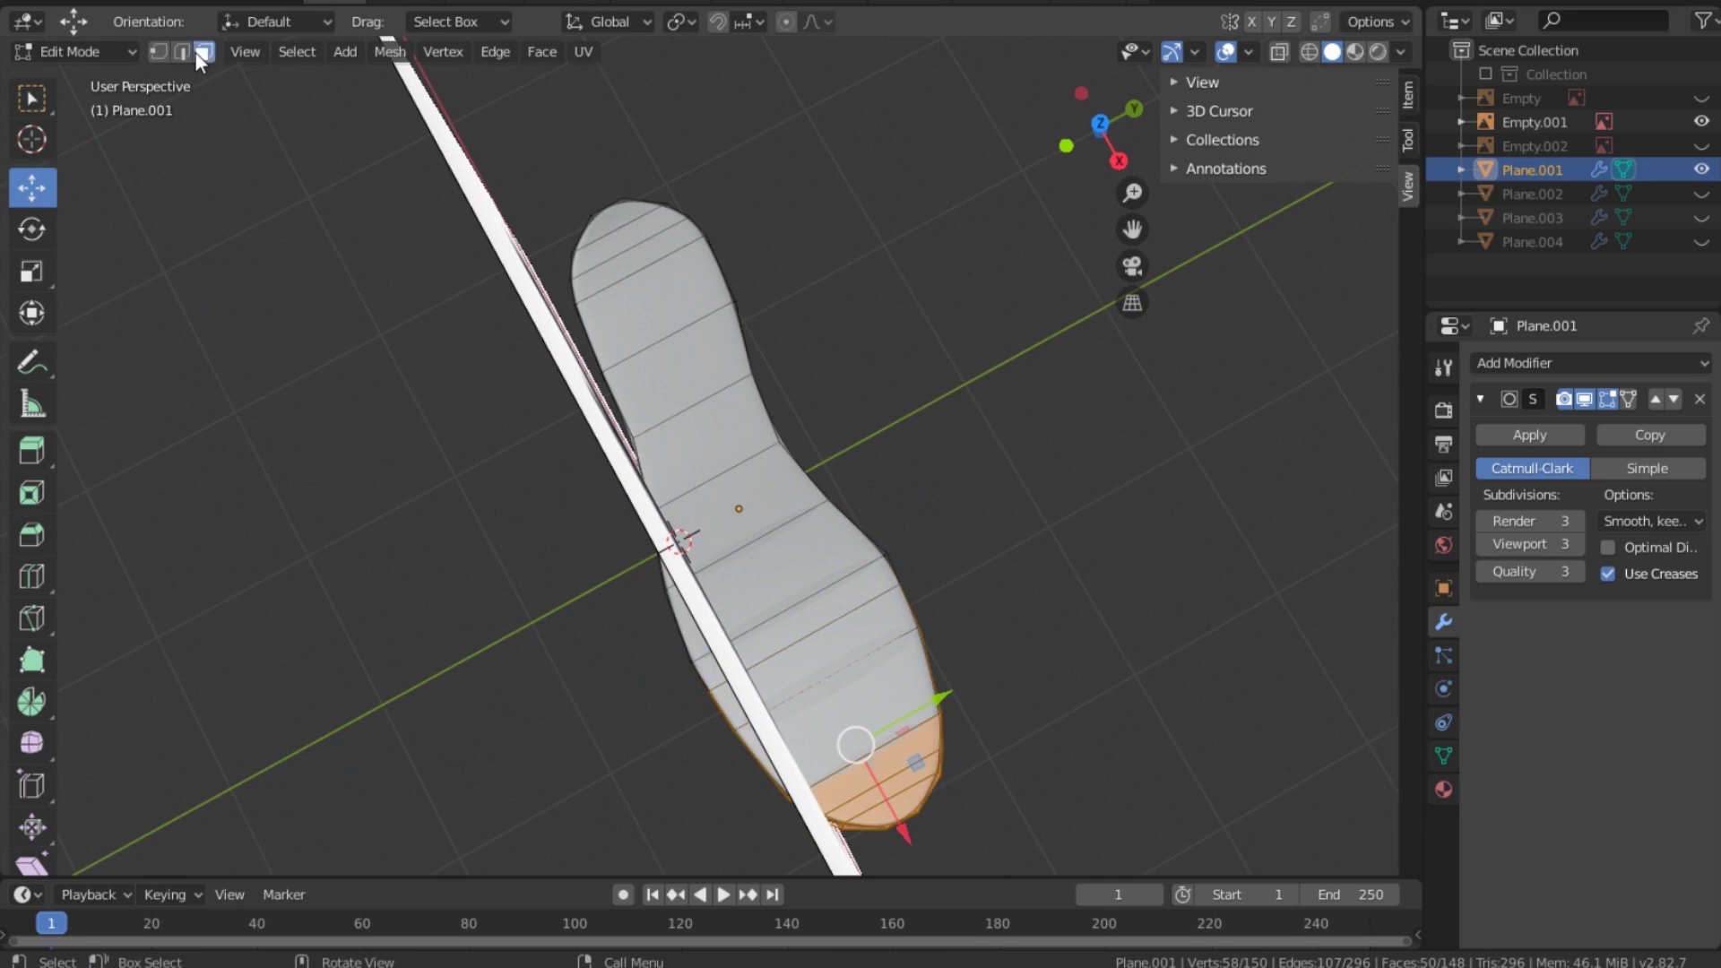
pyautogui.keyDown('shift'); pyautogui.click(897, 758); pyautogui.keyUp('shift')
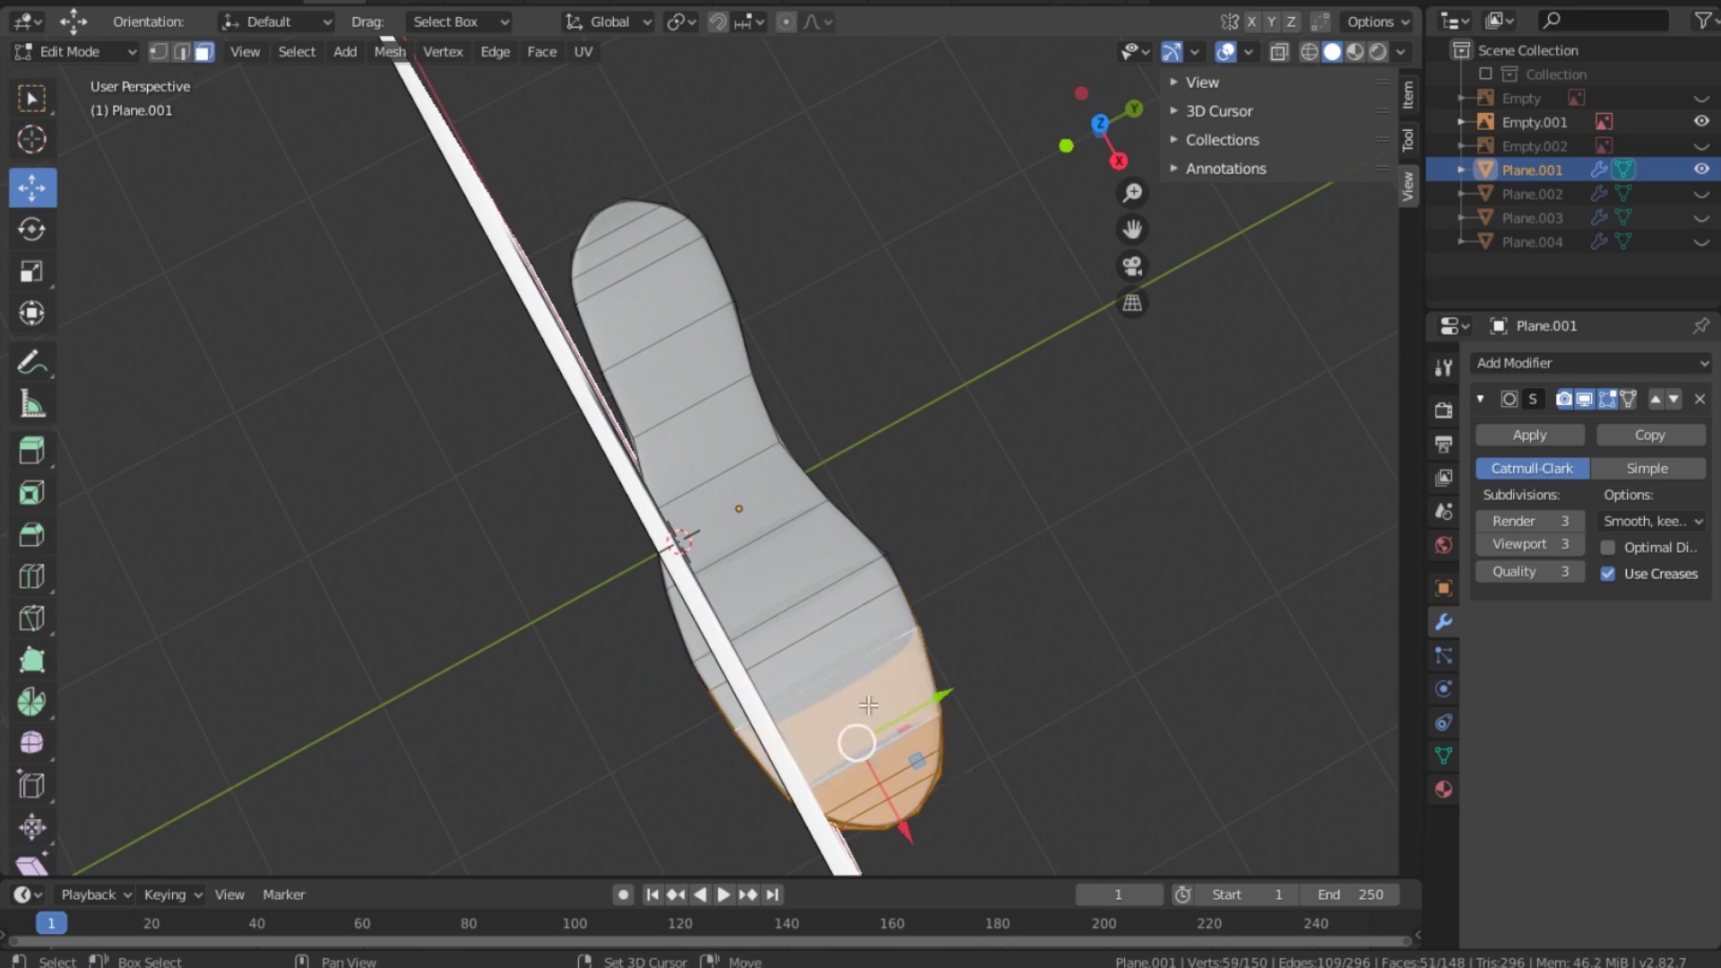
pyautogui.keyDown('shift'); pyautogui.click(869, 706); pyautogui.keyUp('shift')
pyautogui.keyDown('shift'); pyautogui.click(904, 789); pyautogui.keyUp('shift')
pyautogui.keyDown('shift'); pyautogui.click(905, 797); pyautogui.keyUp('shift')
# Step: Deselect the faces on the underside of the toe section, keeping only the side wall selected
pyautogui.moveTo(1100, 125); pyautogui.dragTo(1056, 156)
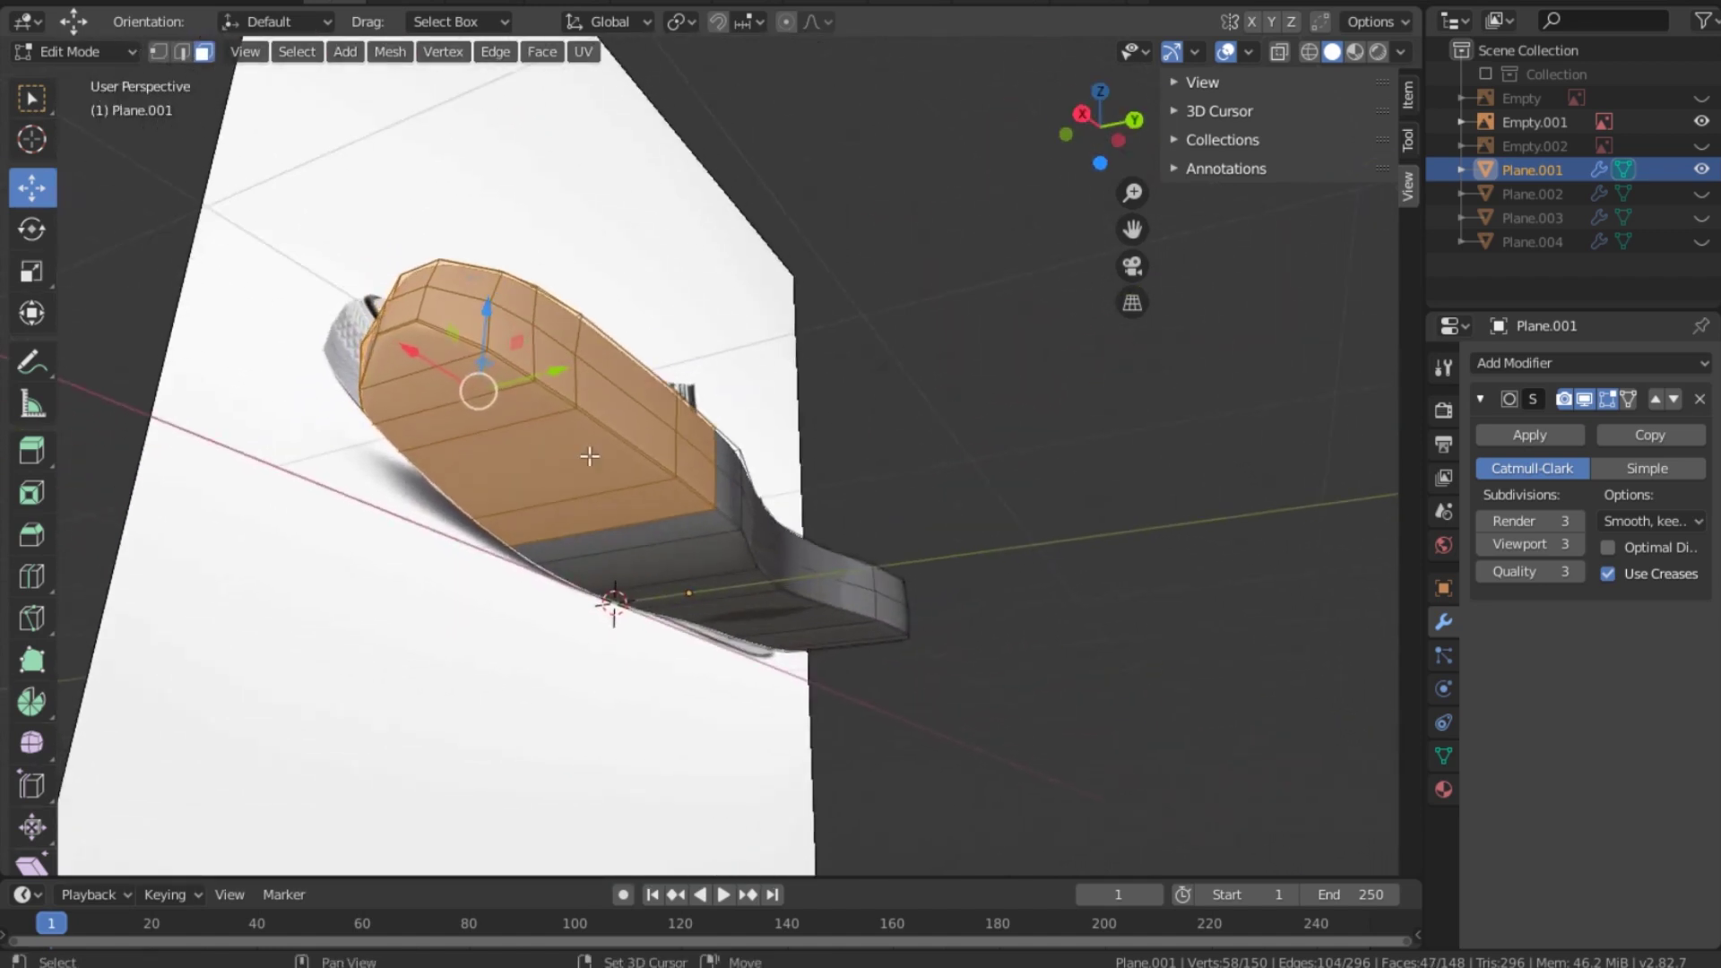
pyautogui.keyDown('shift'); pyautogui.click(394, 373); pyautogui.keyUp('shift')
pyautogui.keyDown('shift'); pyautogui.click(448, 415); pyautogui.keyUp('shift')
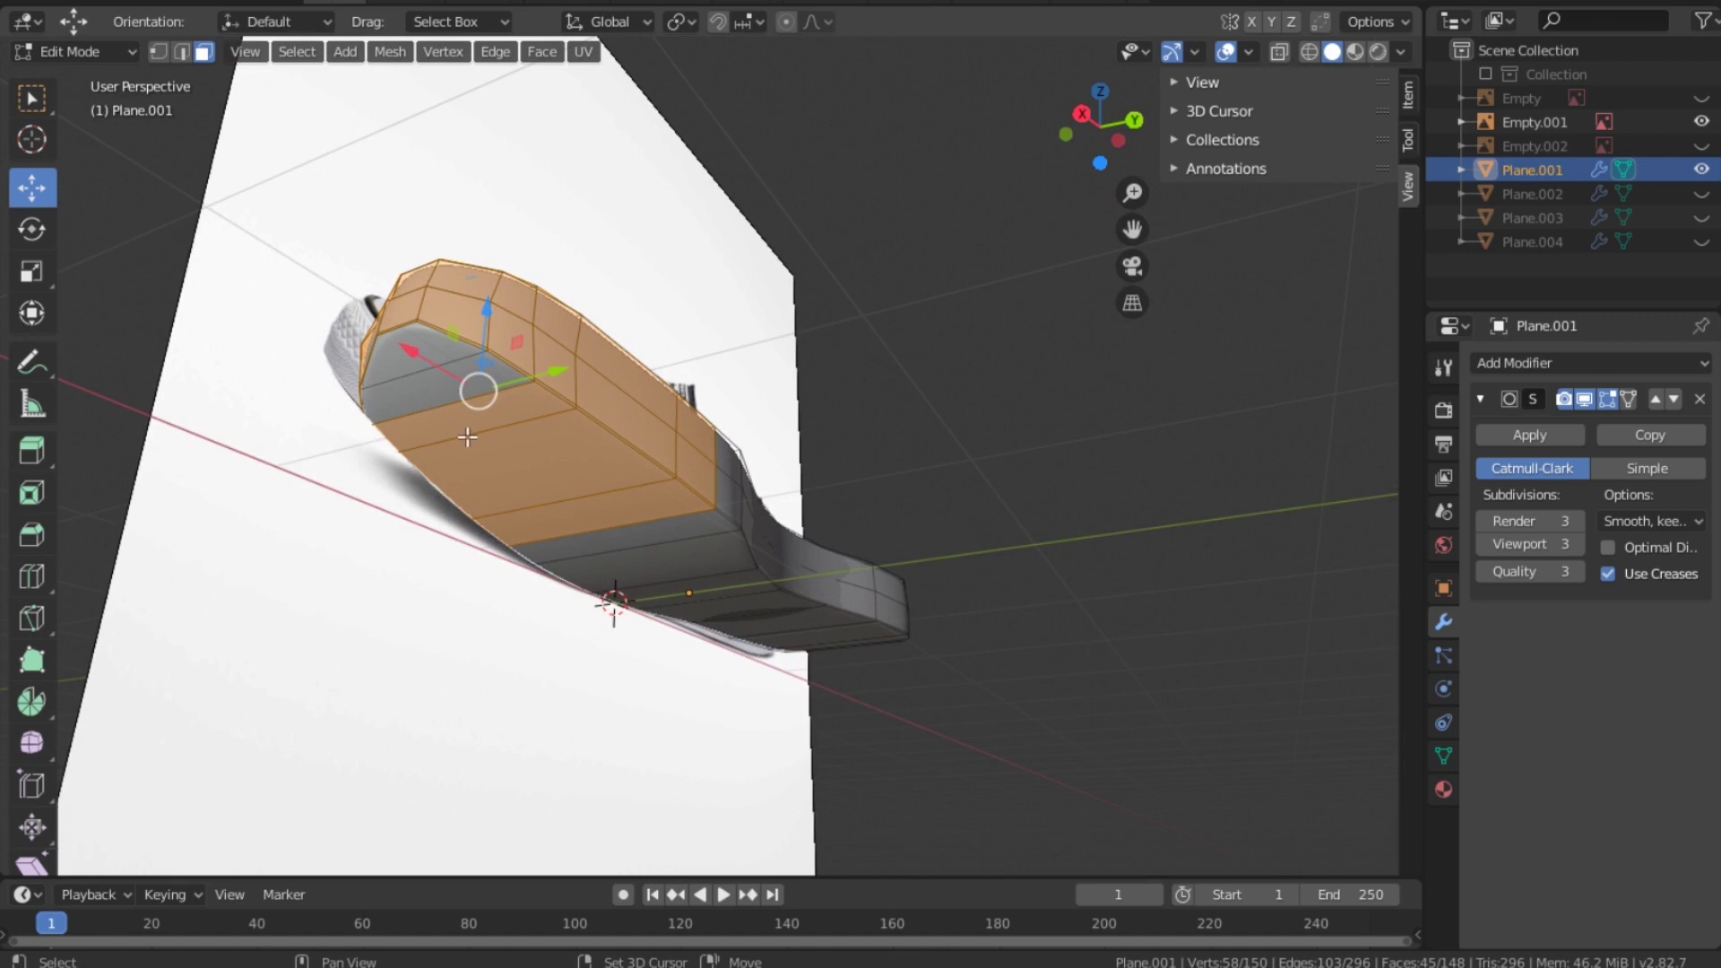
pyautogui.keyDown('shift'); pyautogui.click(489, 459); pyautogui.keyUp('shift')
pyautogui.keyDown('shift'); pyautogui.click(538, 422); pyautogui.keyUp('shift')
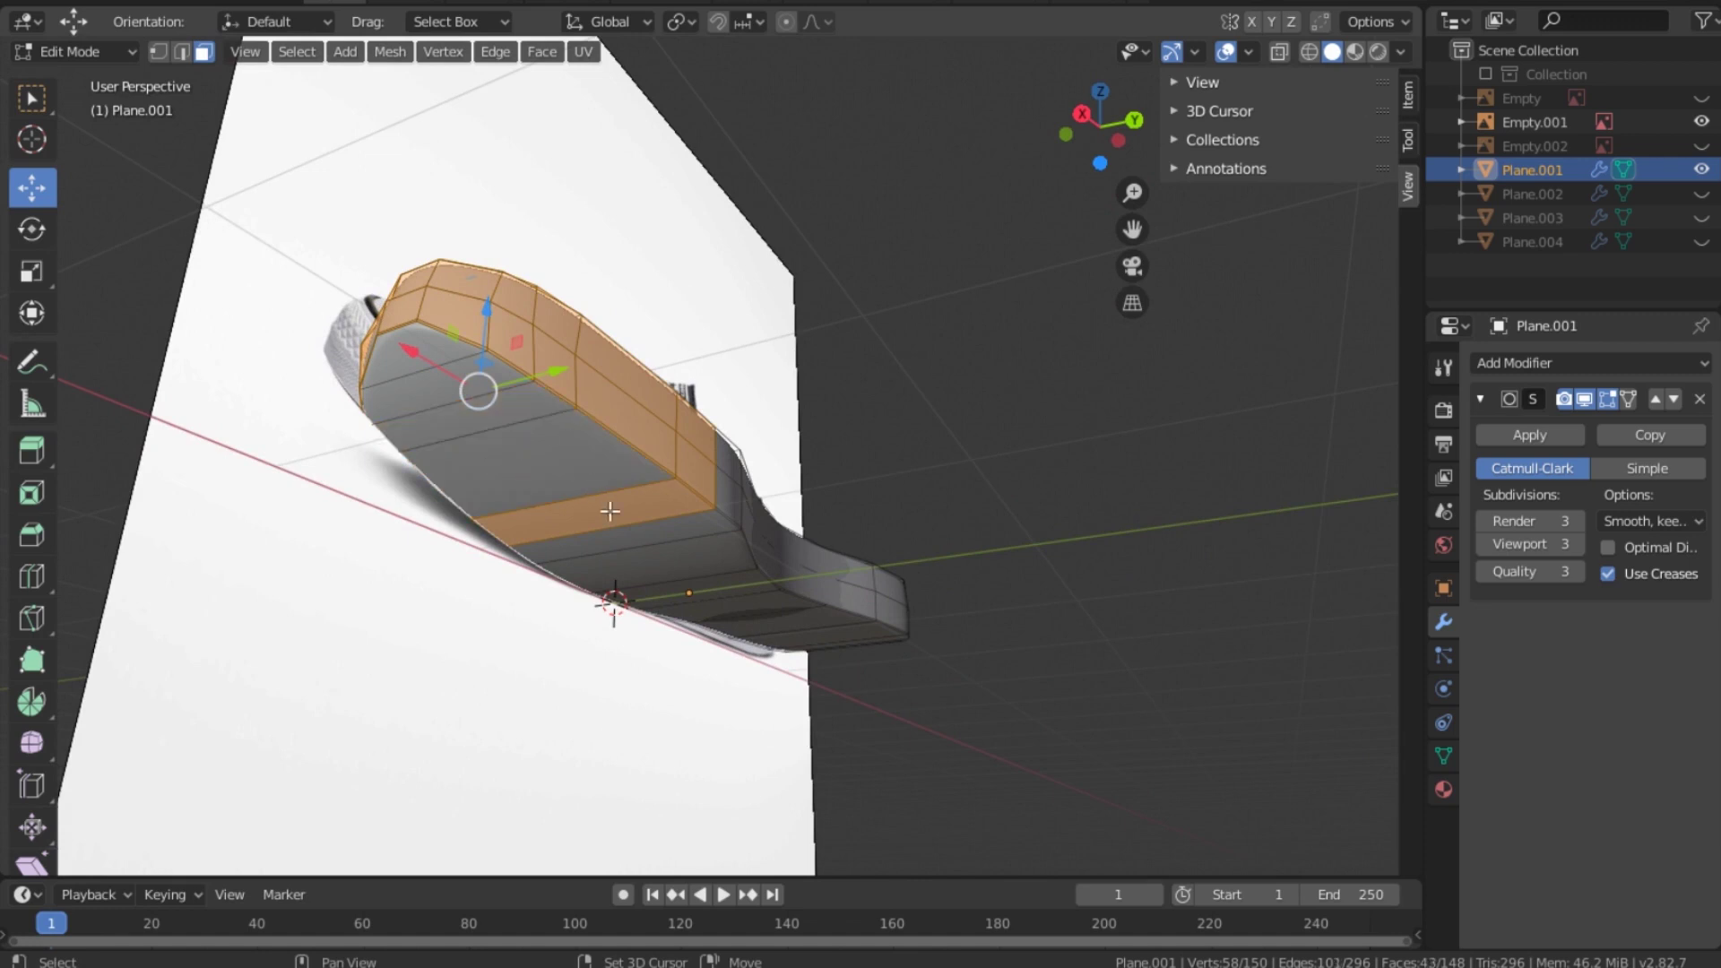
pyautogui.keyDown('shift'); pyautogui.click(609, 511); pyautogui.keyUp('shift')
# Step: Inspect the selected toe wall up close and refine the face selection along its upper edge
pyautogui.moveTo(1098, 125); pyautogui.dragTo(1035, 175)
pyautogui.scroll(4, 1309, 282)
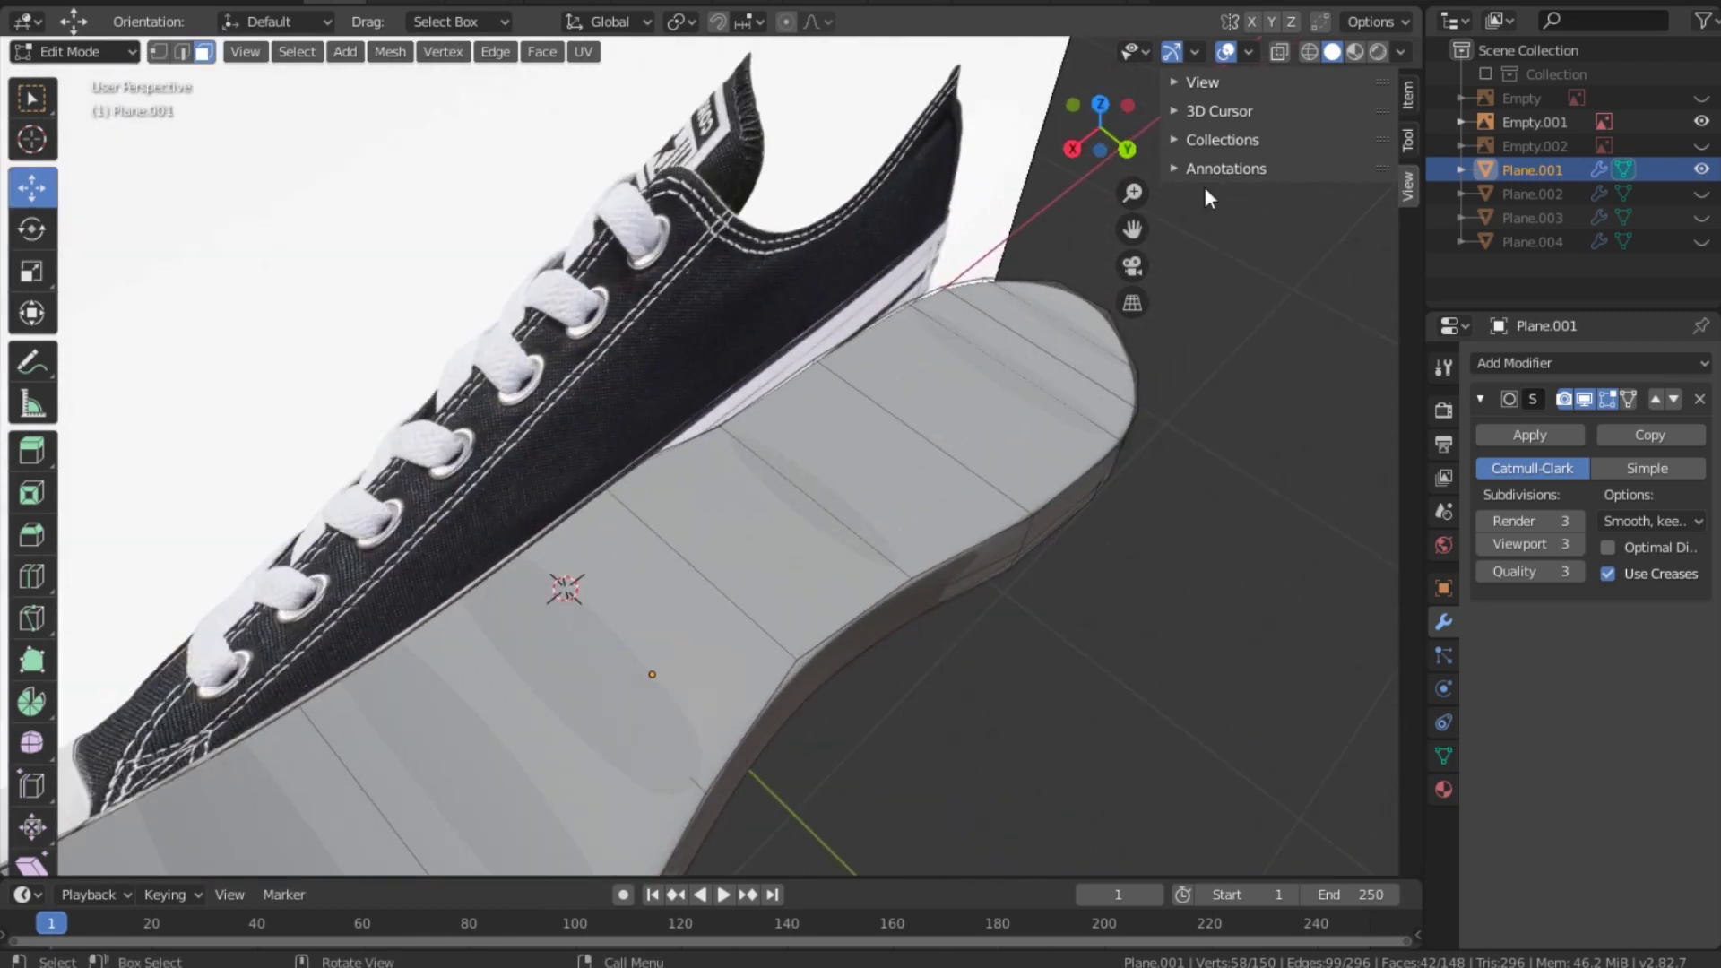
pyautogui.press('KP_Decimal')
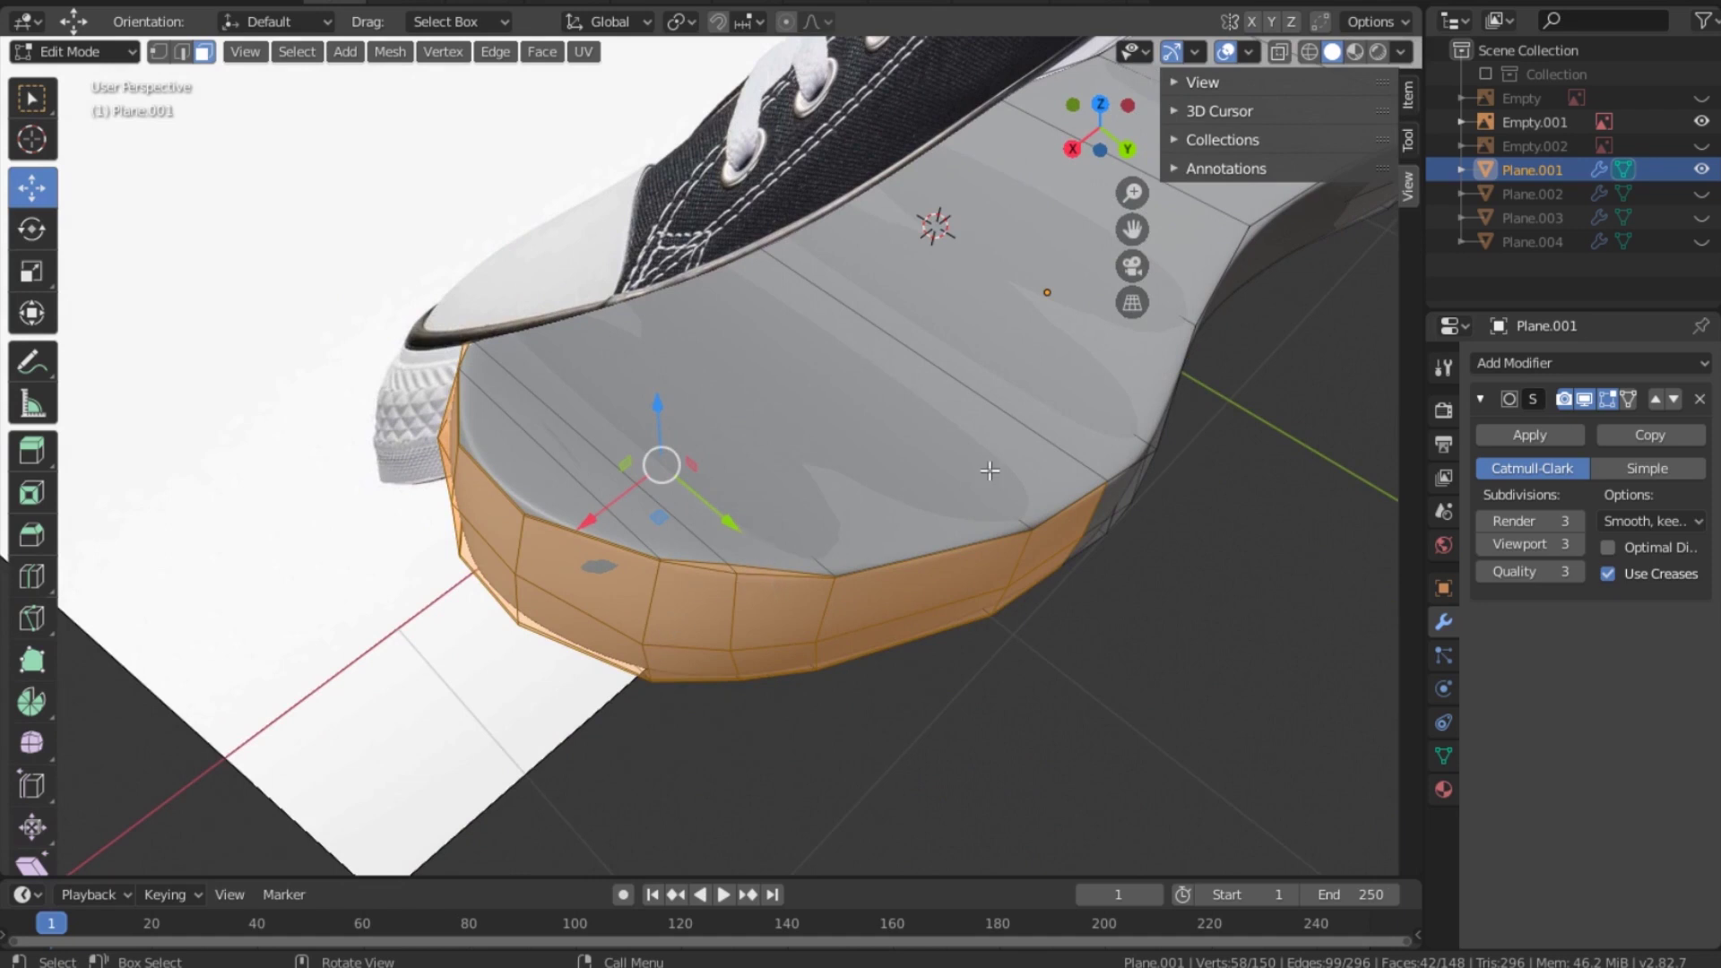
pyautogui.moveTo(1124, 119); pyautogui.dragTo(1101, 157)
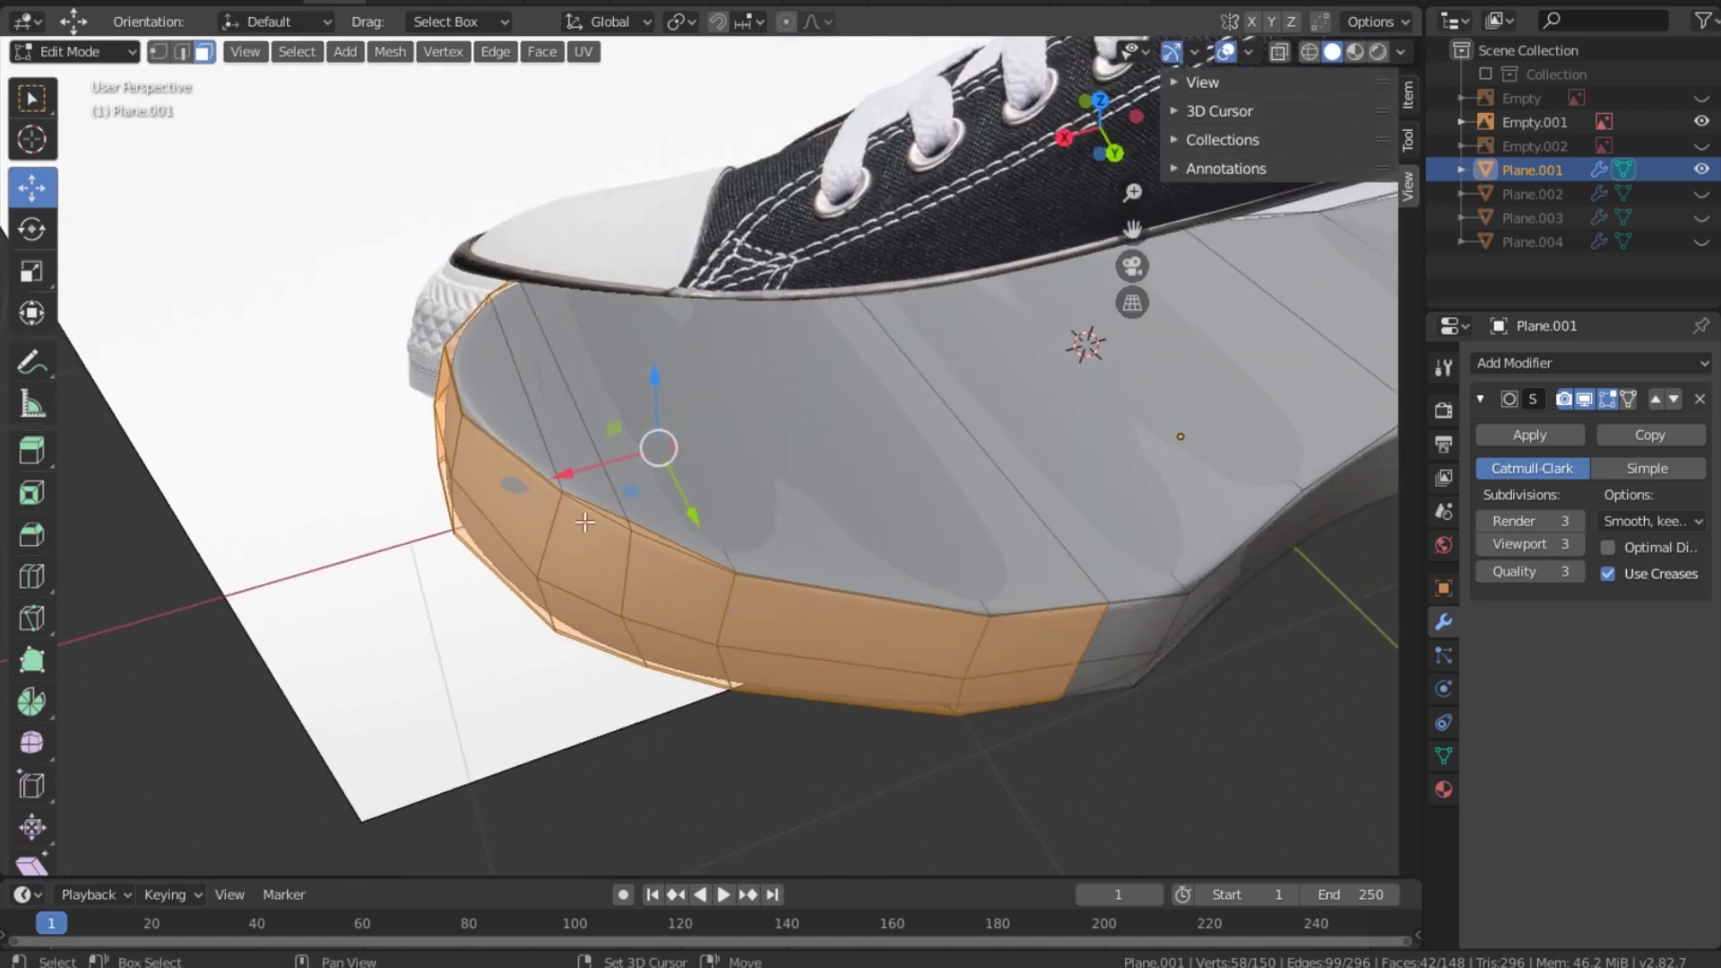
pyautogui.keyDown('shift'); pyautogui.click(631, 529); pyautogui.keyUp('shift')
pyautogui.keyDown('shift'); pyautogui.click(629, 526); pyautogui.keyUp('shift')
pyautogui.keyDown('shift'); pyautogui.click(640, 530); pyautogui.keyUp('shift')
pyautogui.keyDown('shift'); pyautogui.click(635, 528); pyautogui.keyUp('shift')
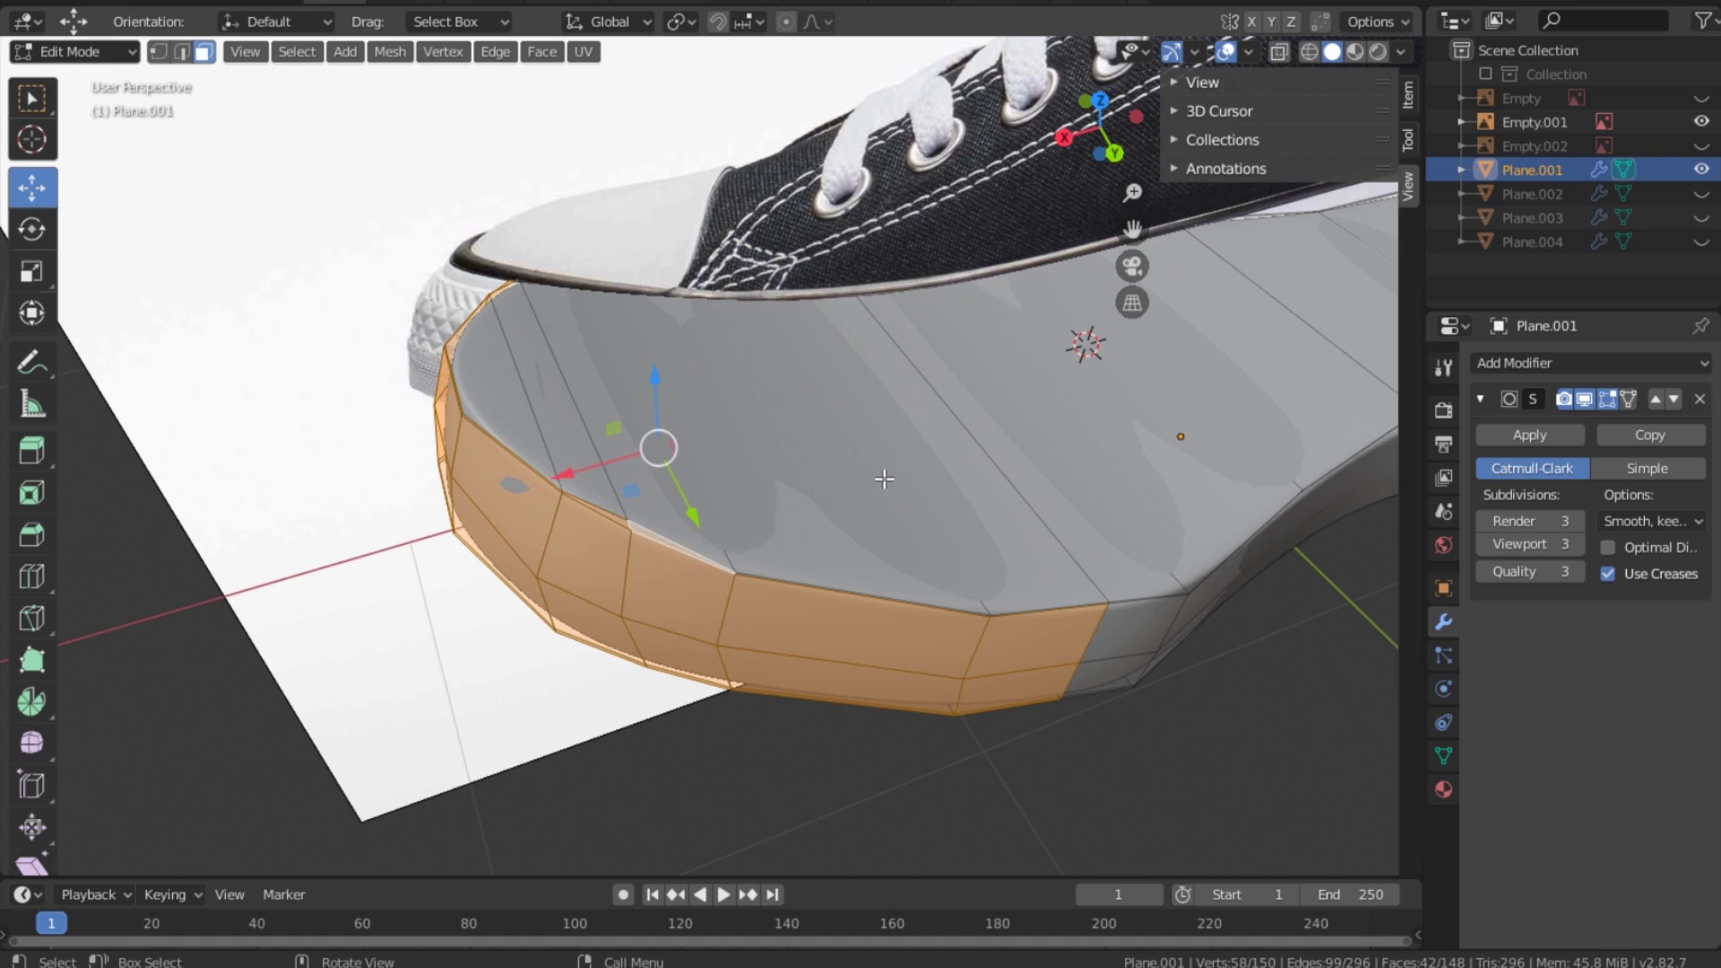
# Step: Duplicate the selected toe wall faces in place and separate the copy into its own object
pyautogui.press('shift')
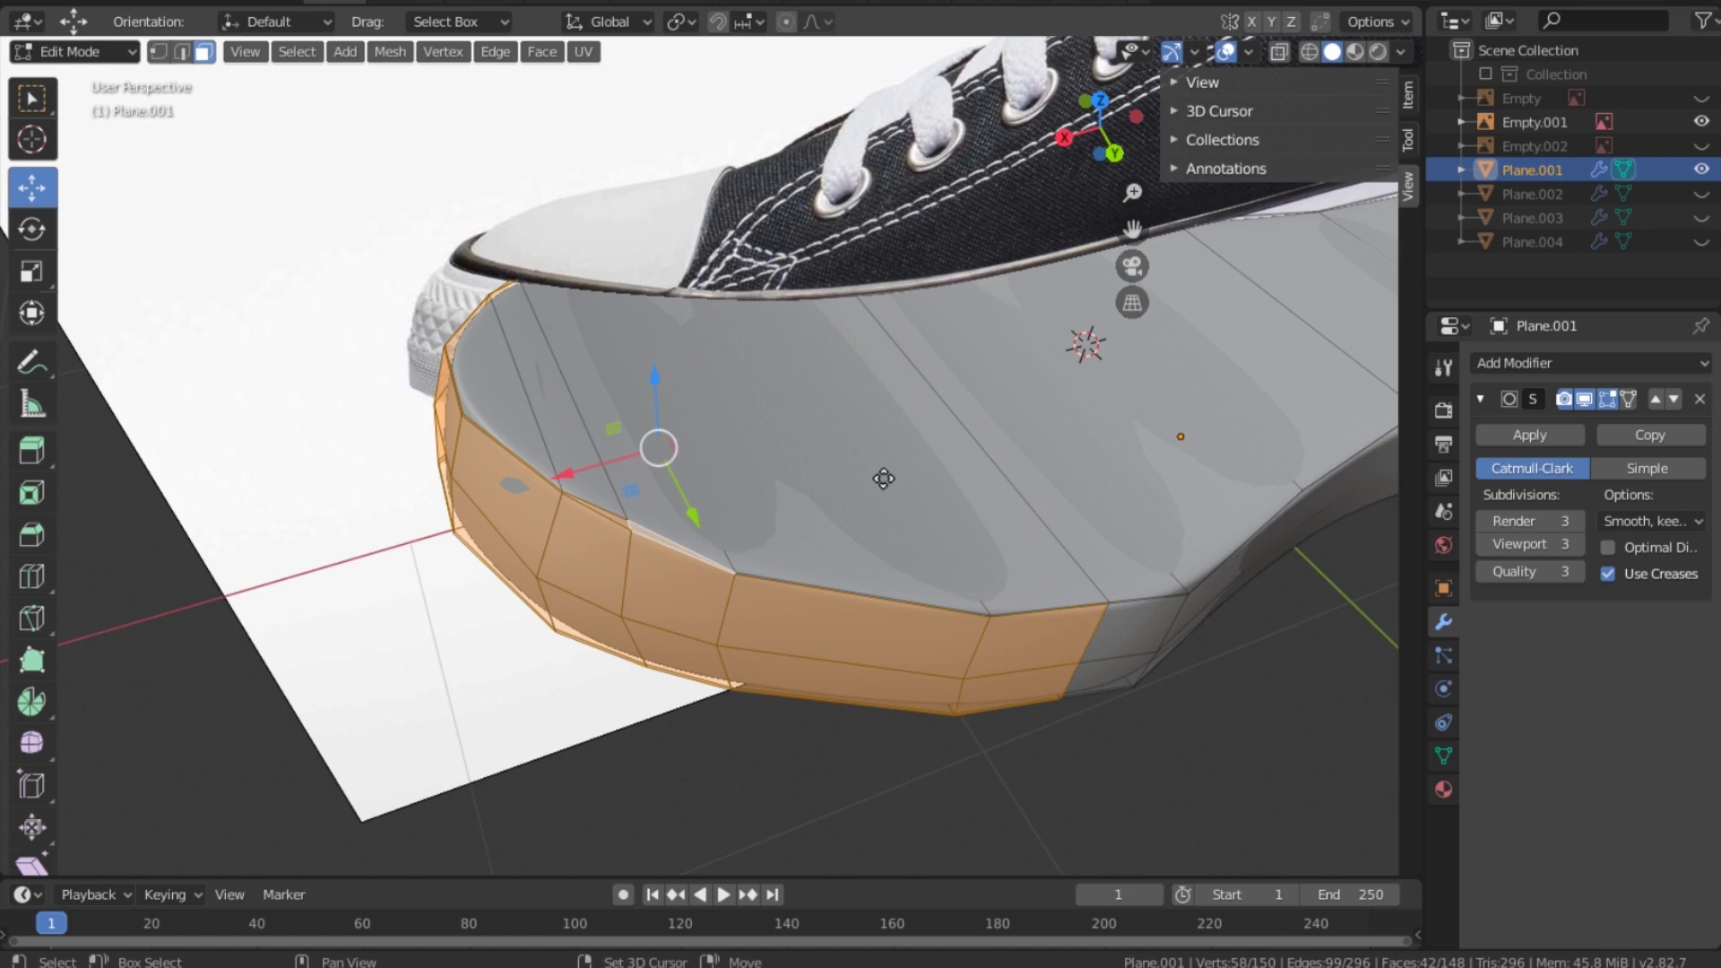
pyautogui.hotkey('shift', 'd')
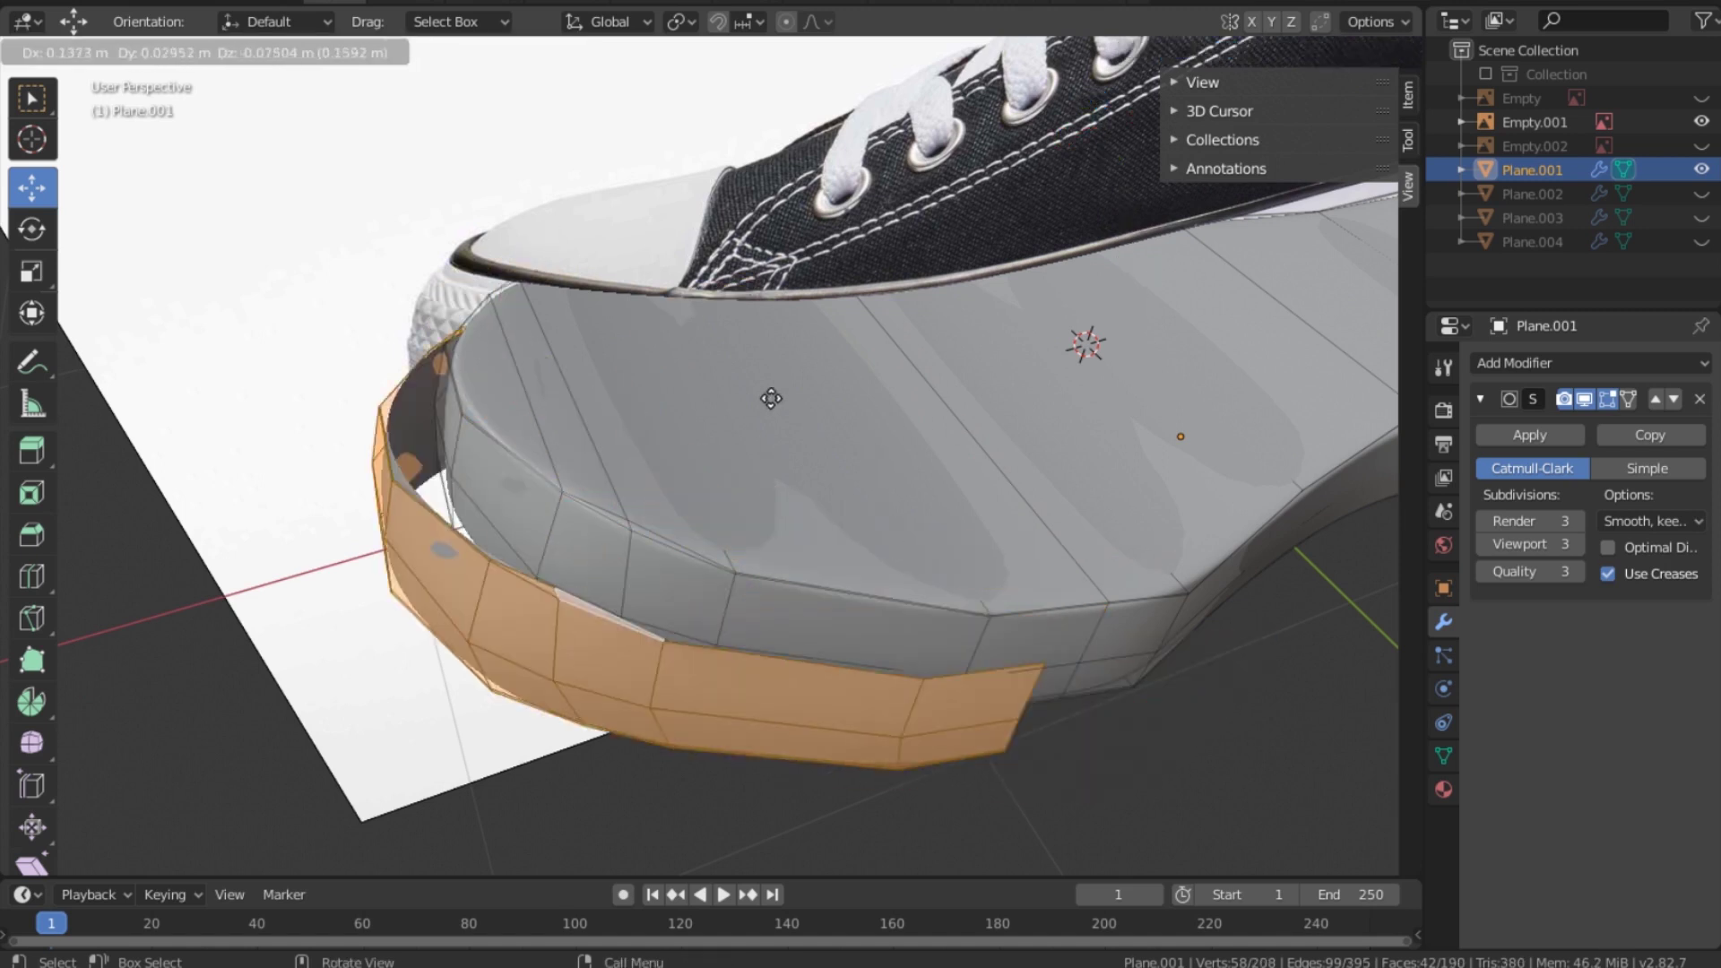
pyautogui.rightClick(768, 467)
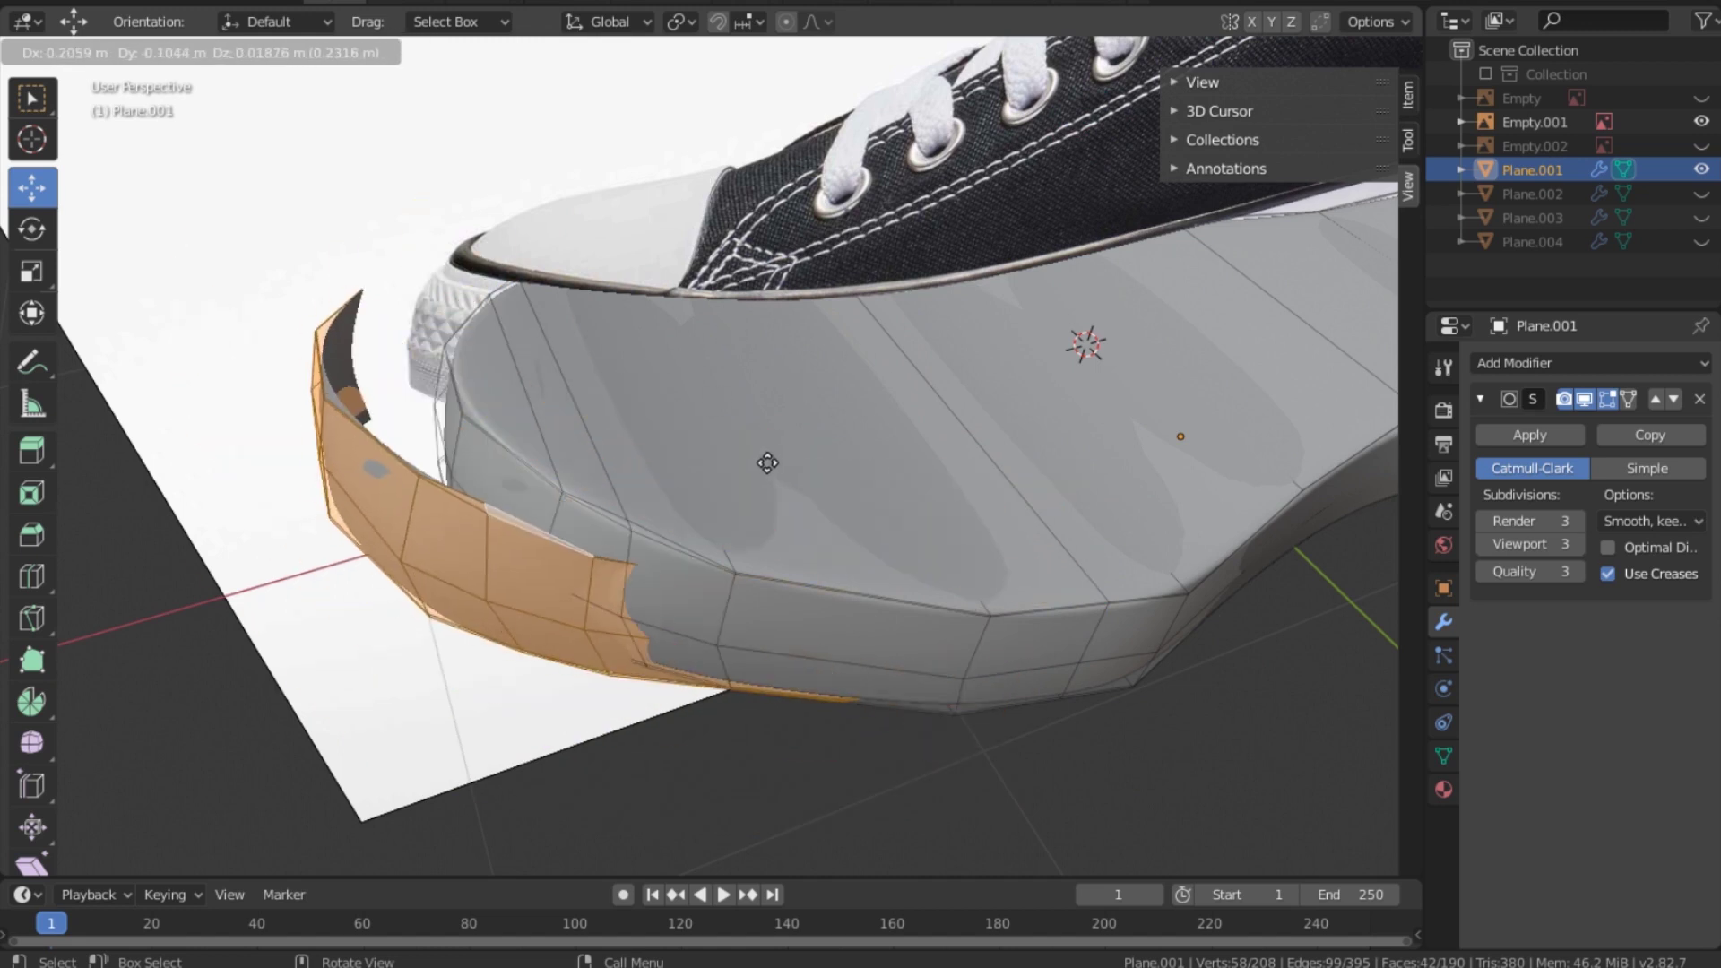
pyautogui.press('p')
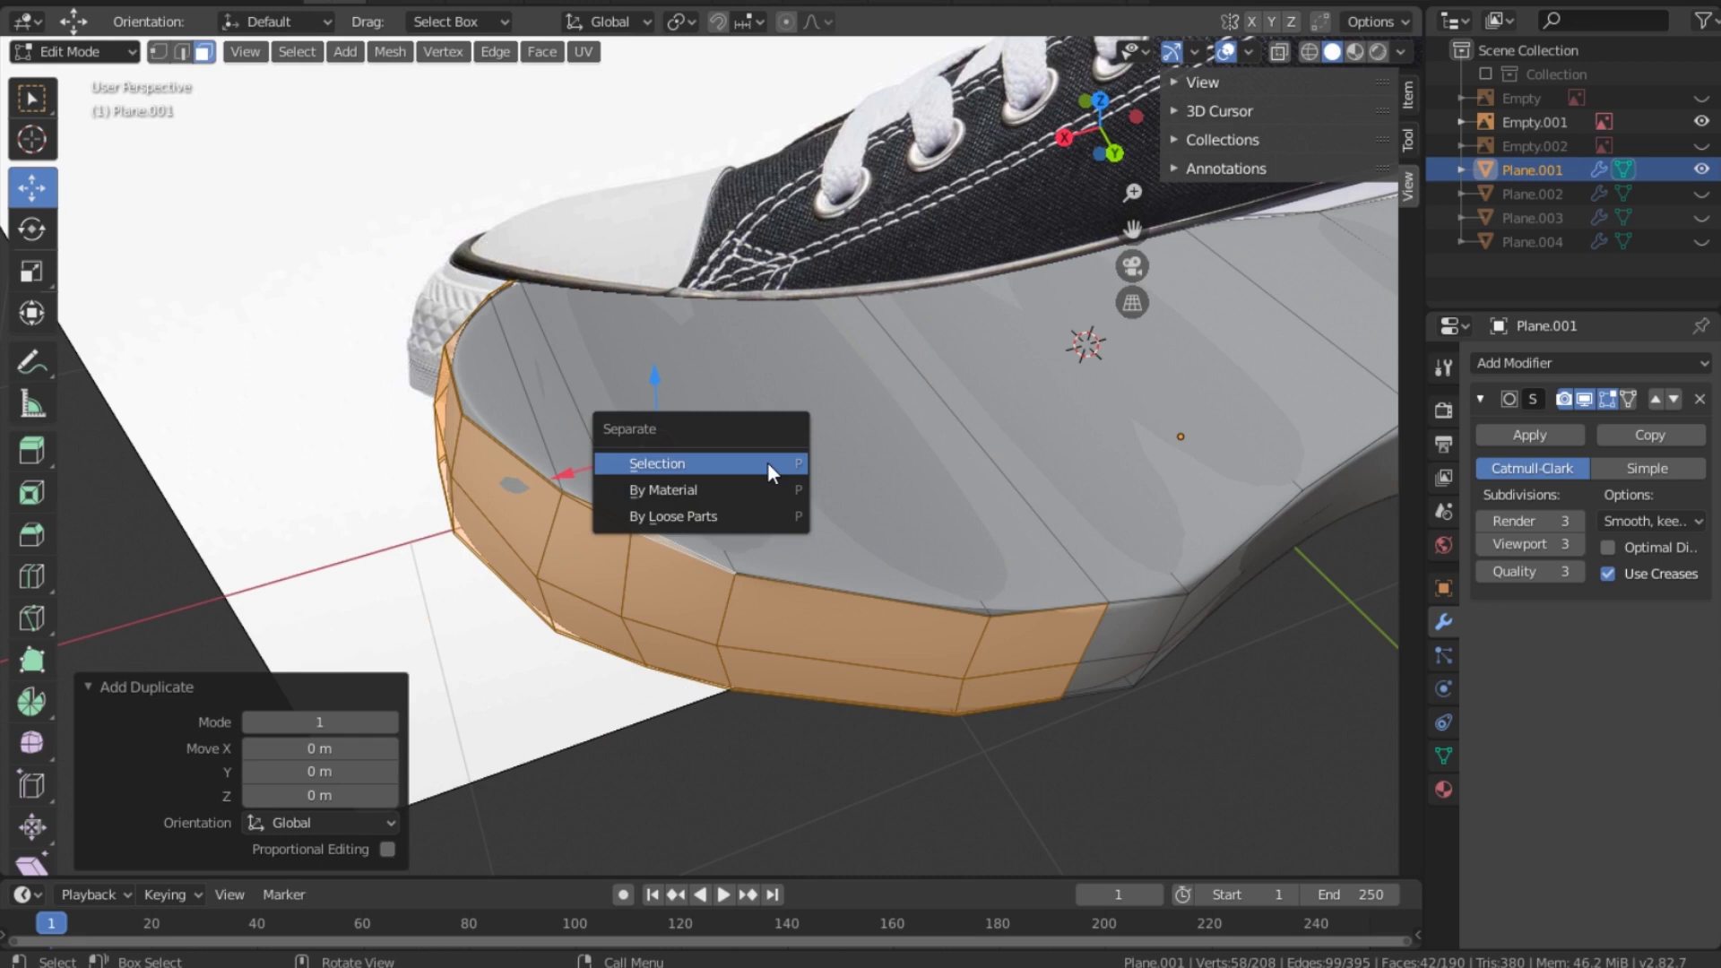
pyautogui.click(768, 461)
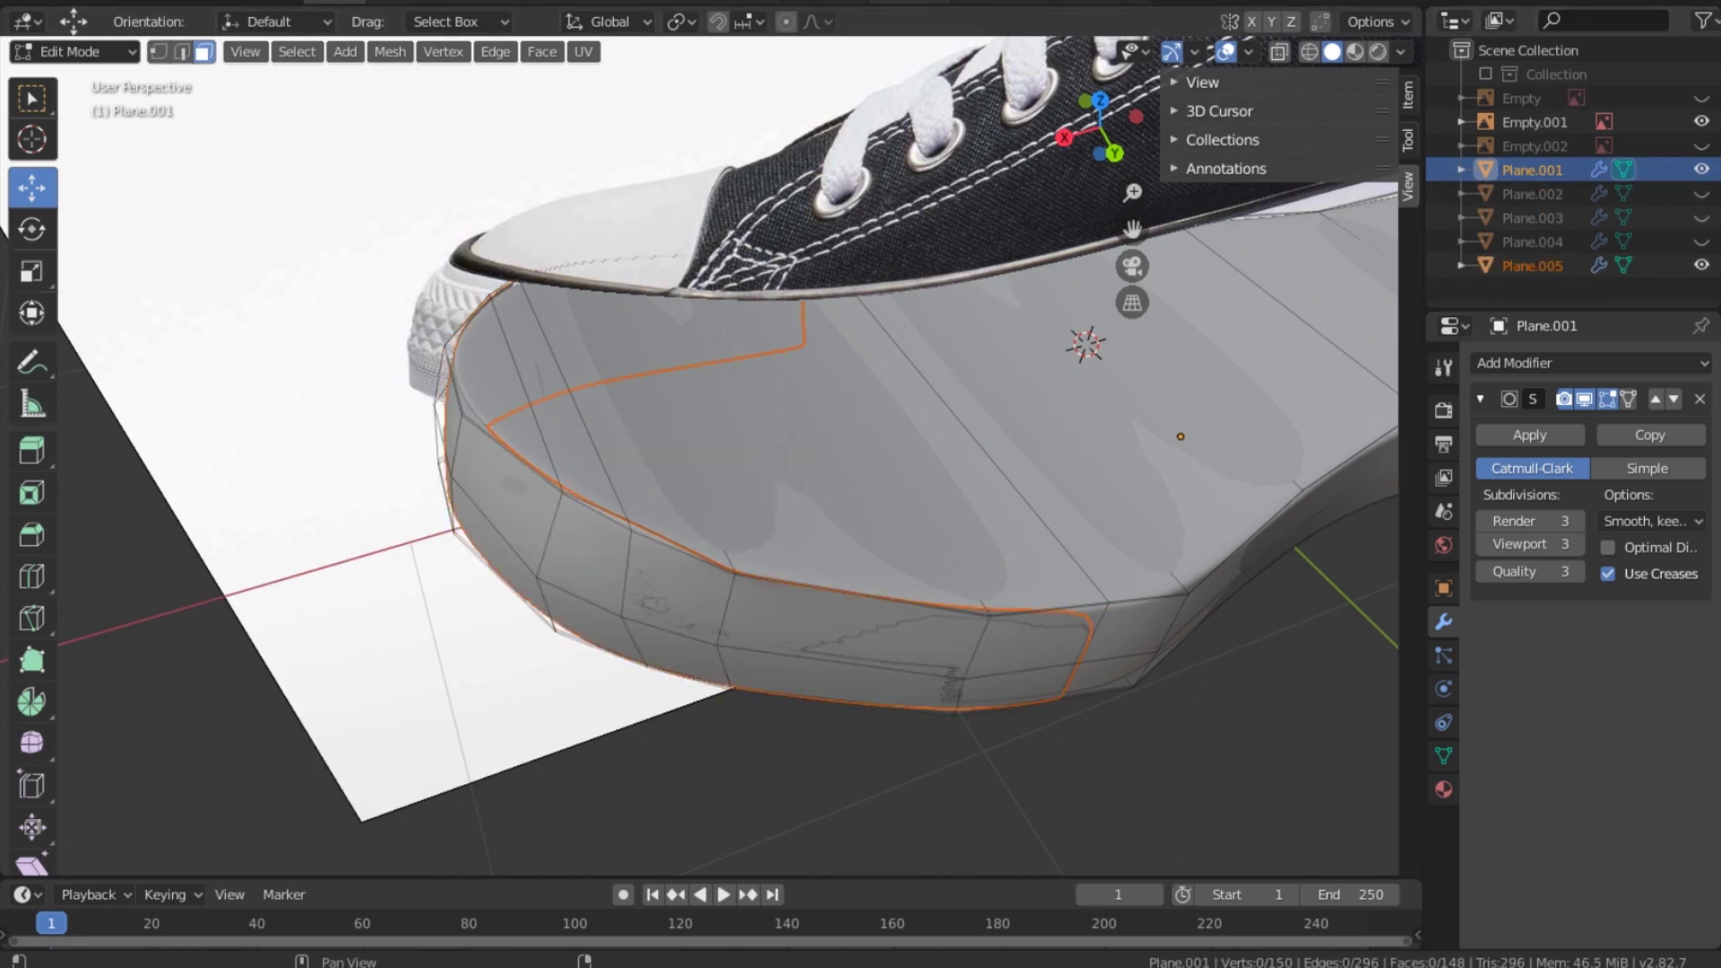
# Step: Return to object mode and select only the separated toe wall object
pyautogui.click(110, 54)
pyautogui.click(101, 81)
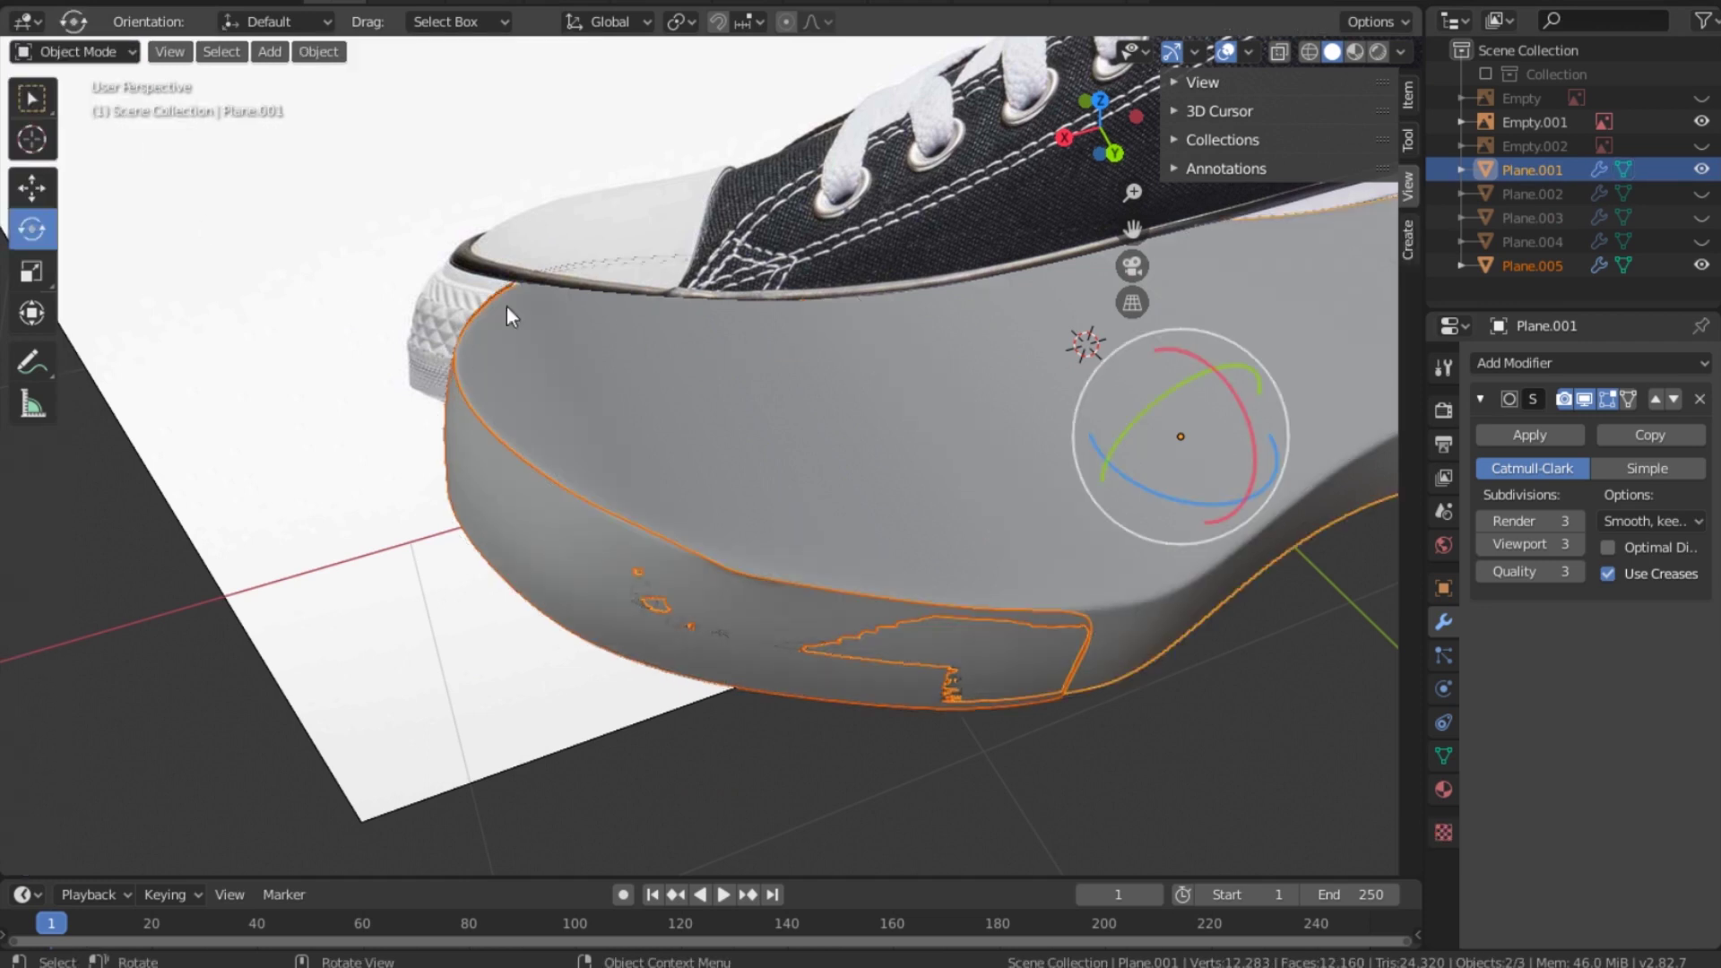
pyautogui.click(1533, 265)
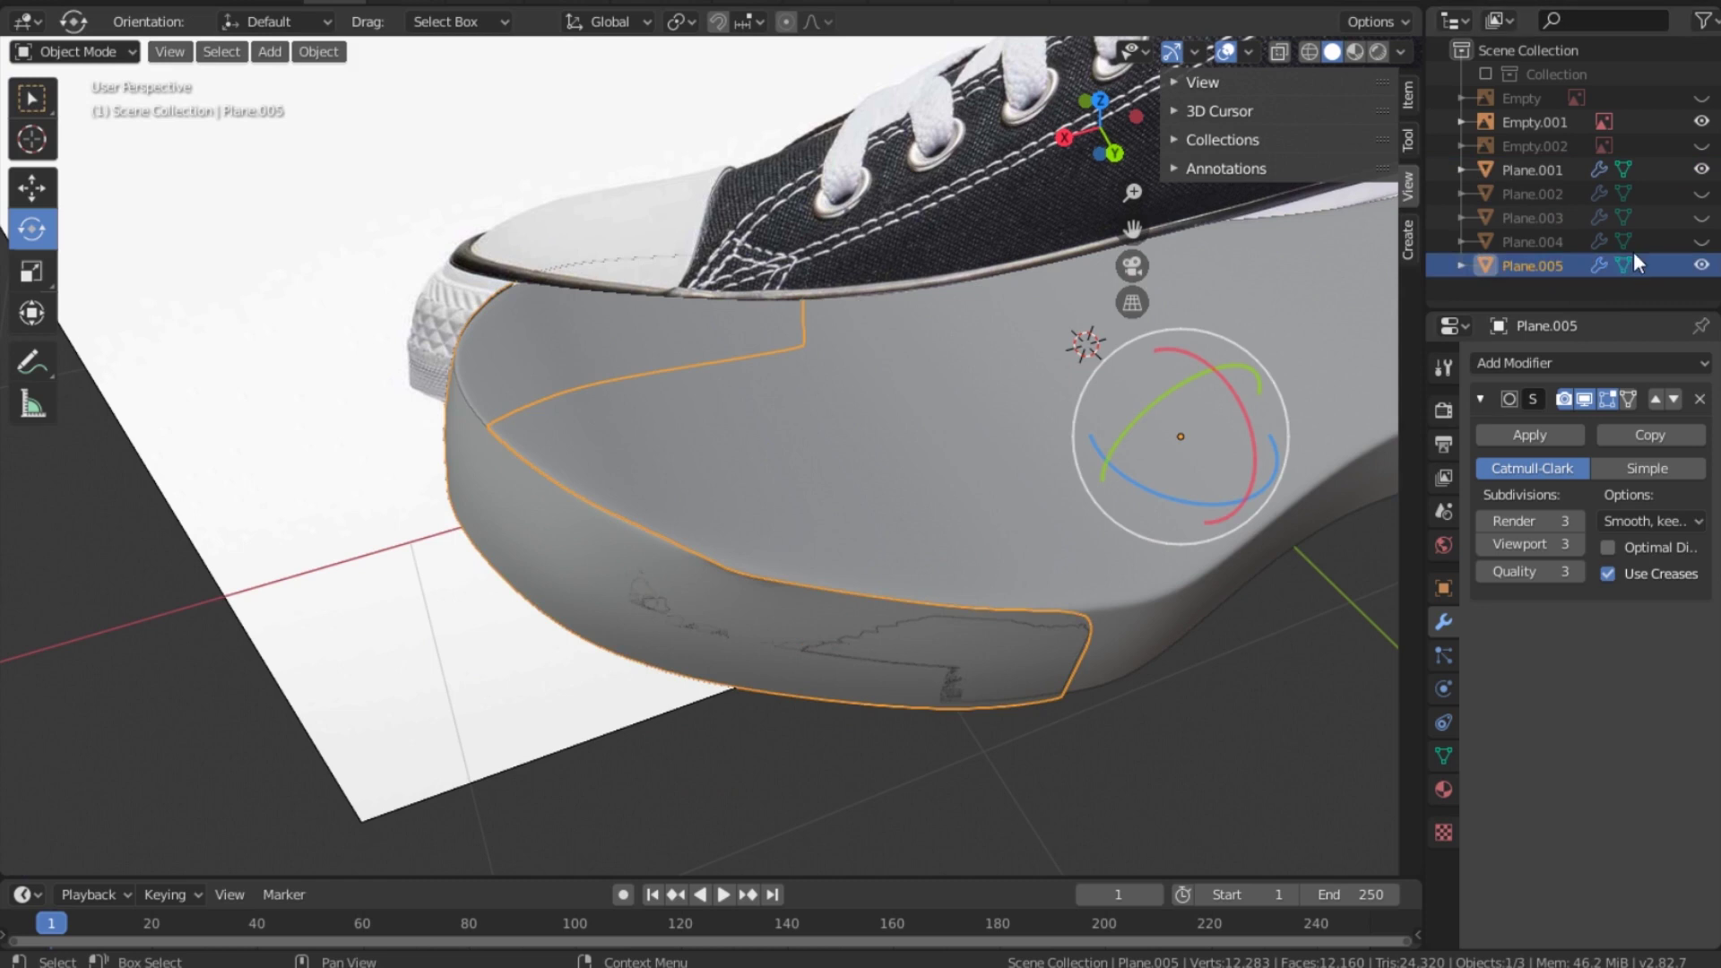
# Step: Enter edit mode on the toe strip and add a loop cut at one open end, slid to a factor of about -0.951
pyautogui.click(94, 50)
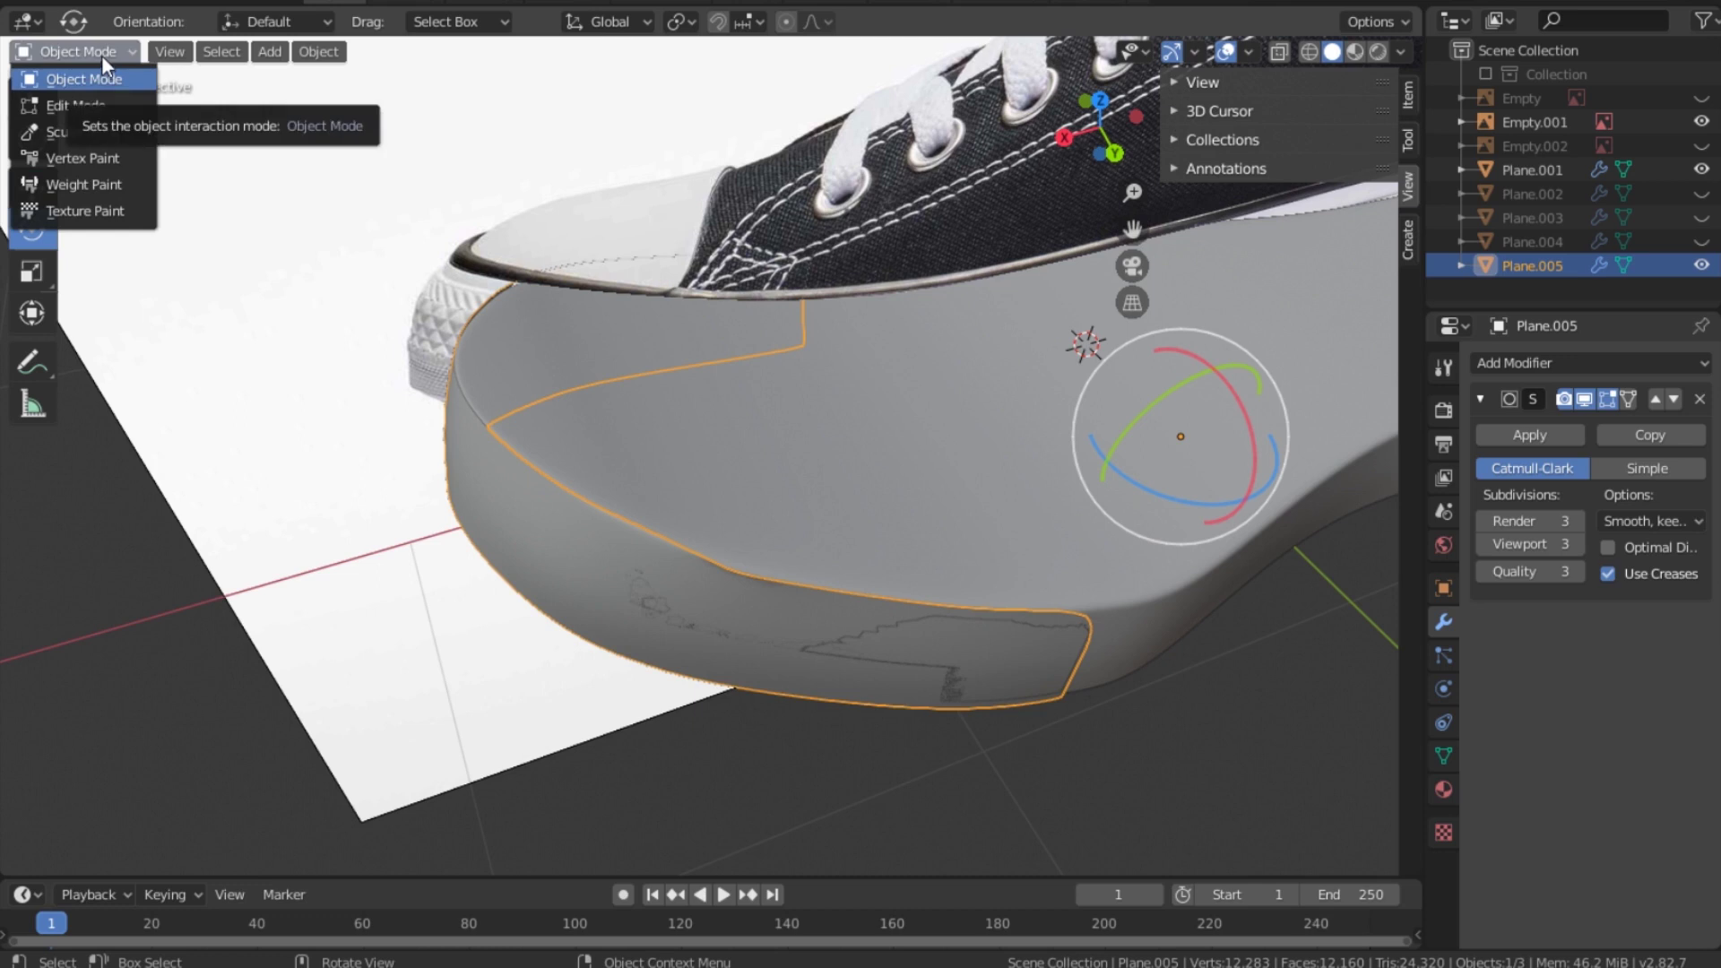
pyautogui.click(115, 106)
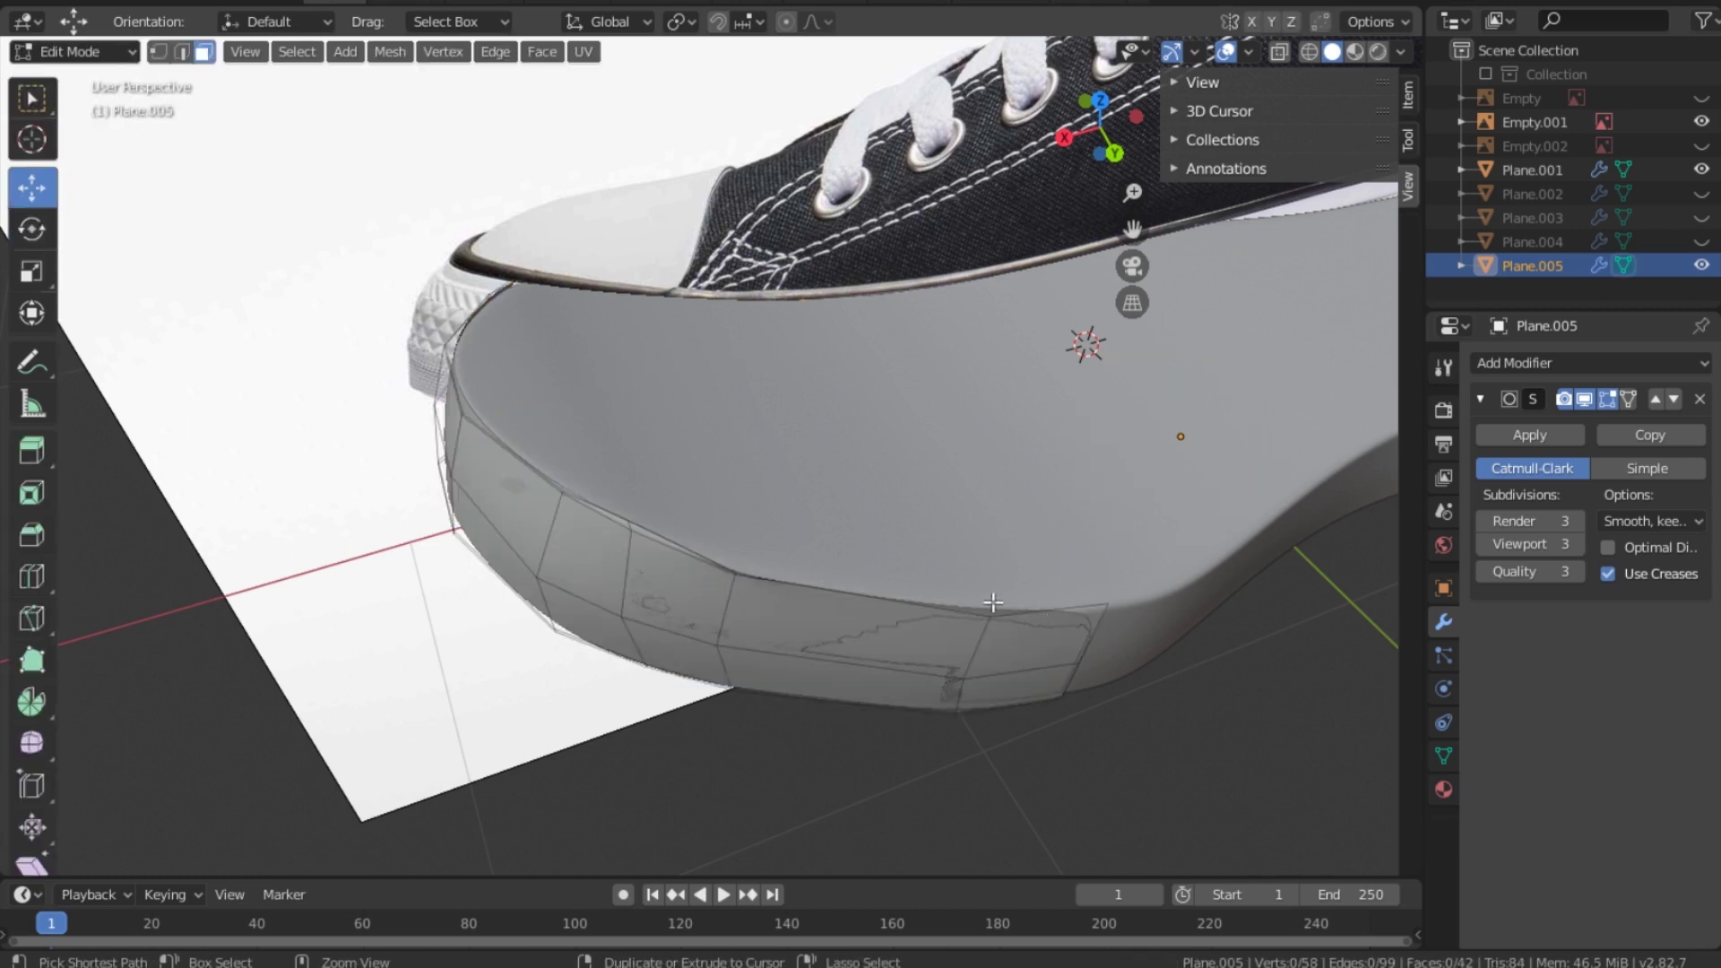
pyautogui.hotkey('ctrl', 'r')
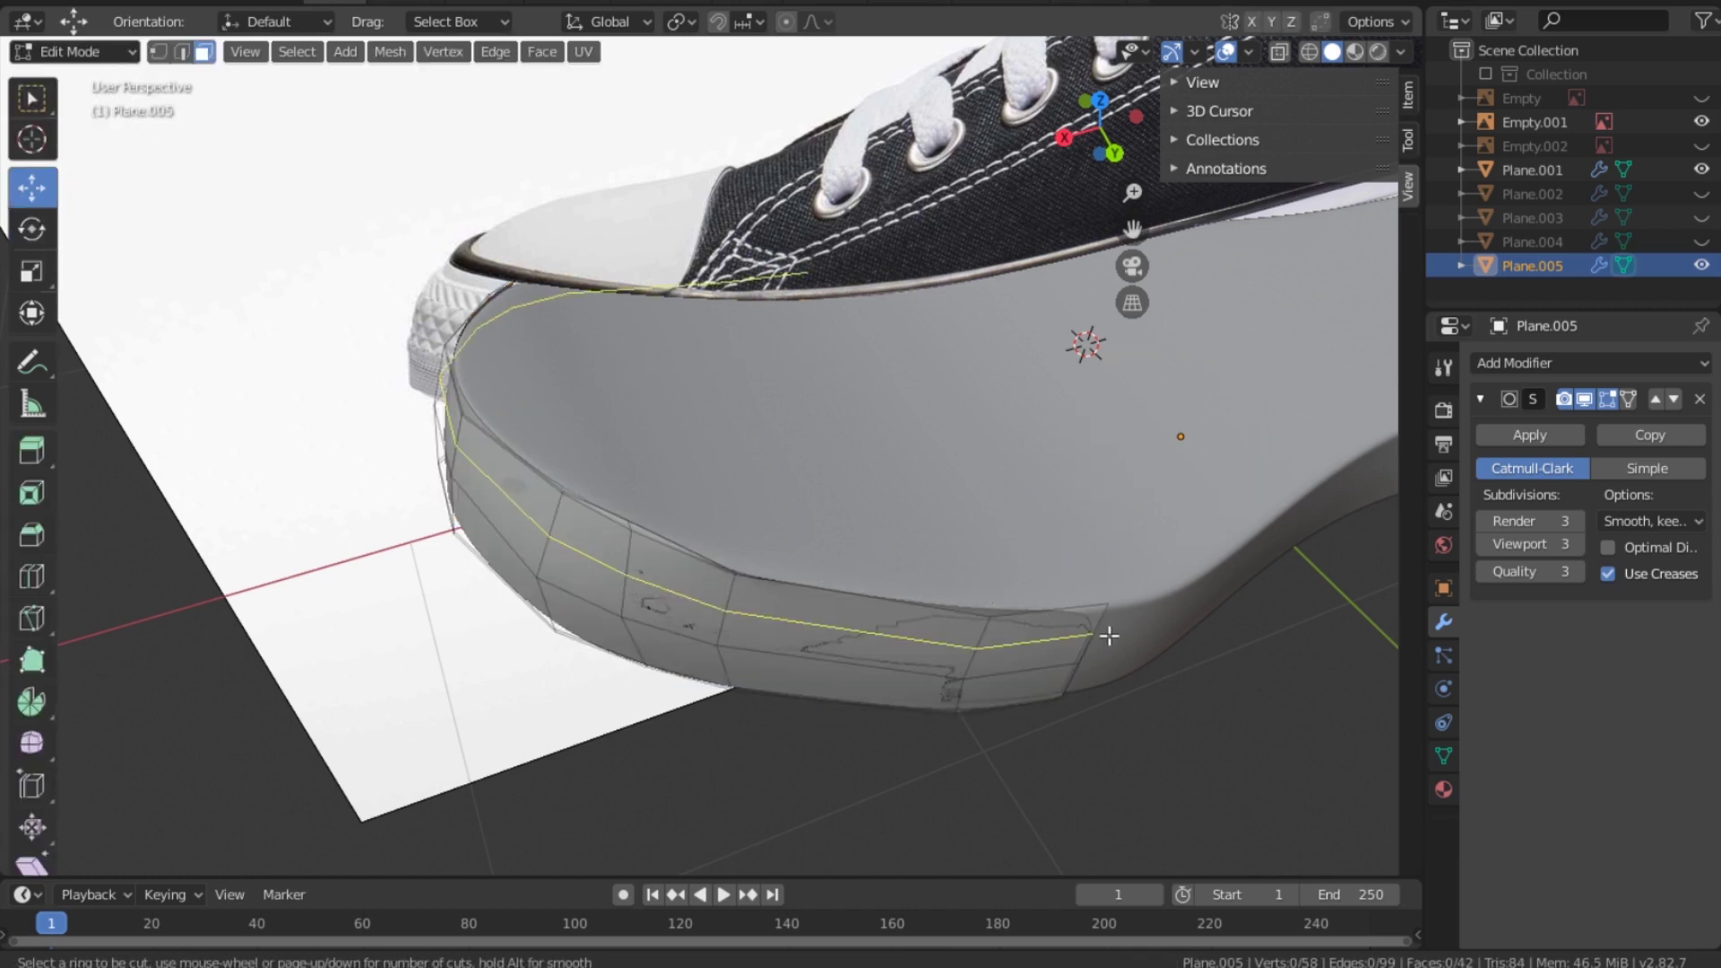
pyautogui.click(1067, 610)
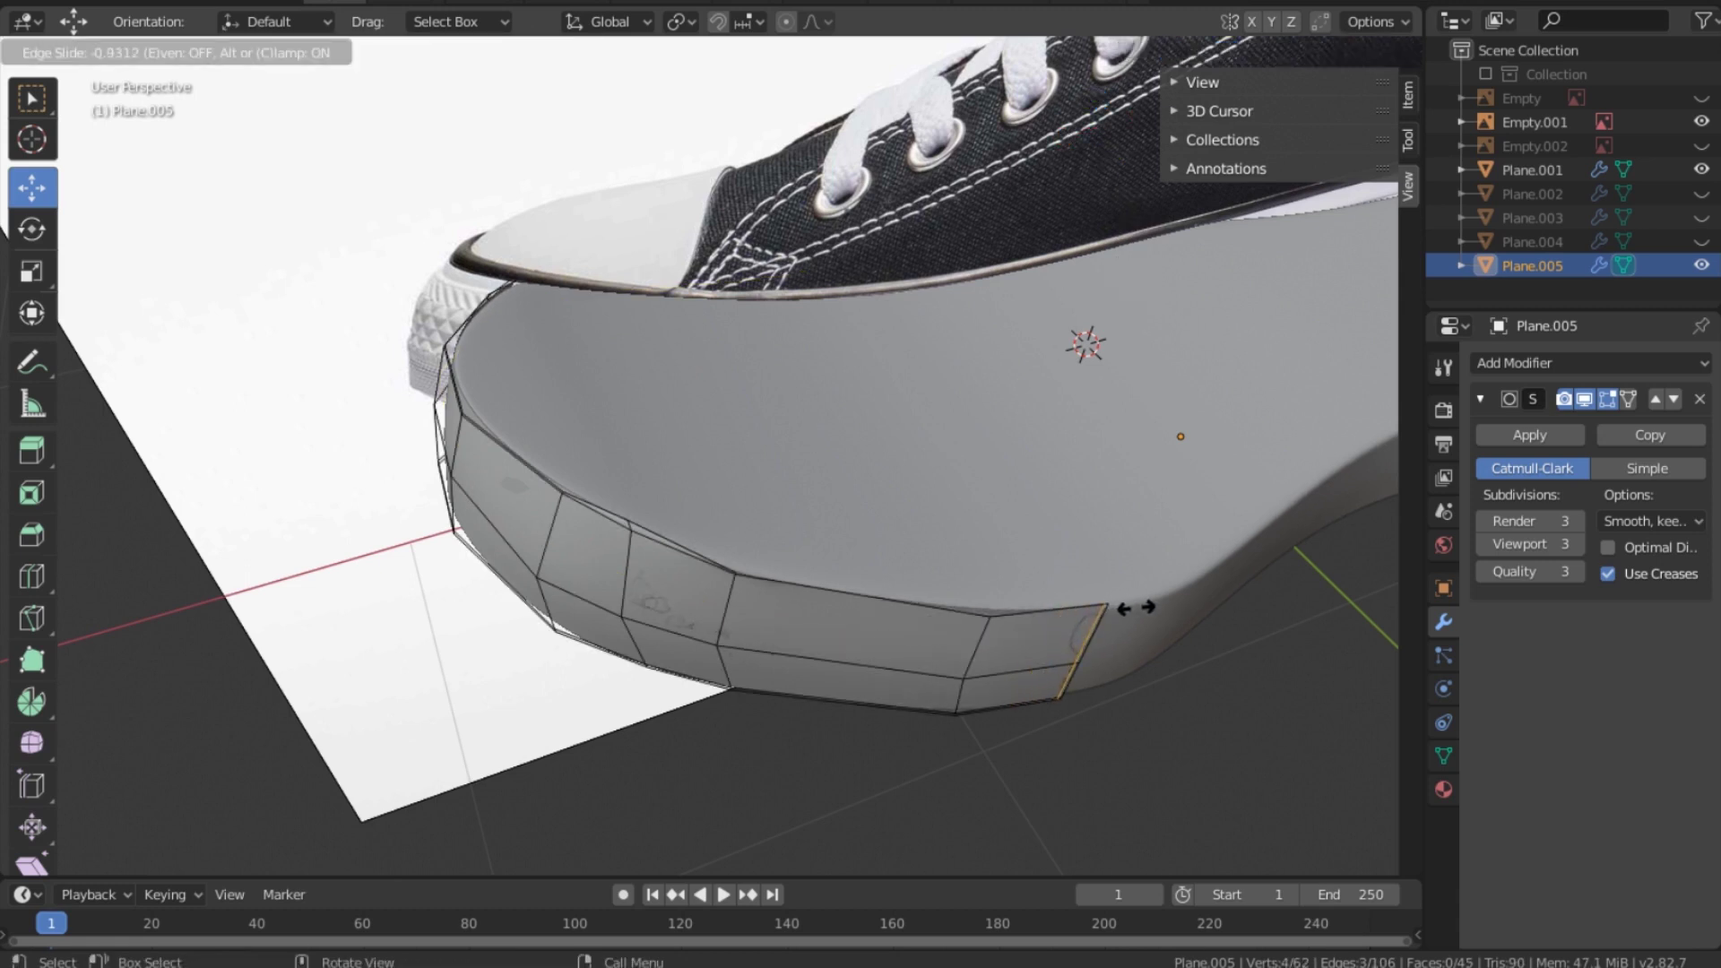
pyautogui.click(1136, 608)
# Step: Add a matching loop cut close to the toe strip's opposite end, slid to a factor of about 0.910
pyautogui.moveTo(1109, 145); pyautogui.dragTo(1370, 134)
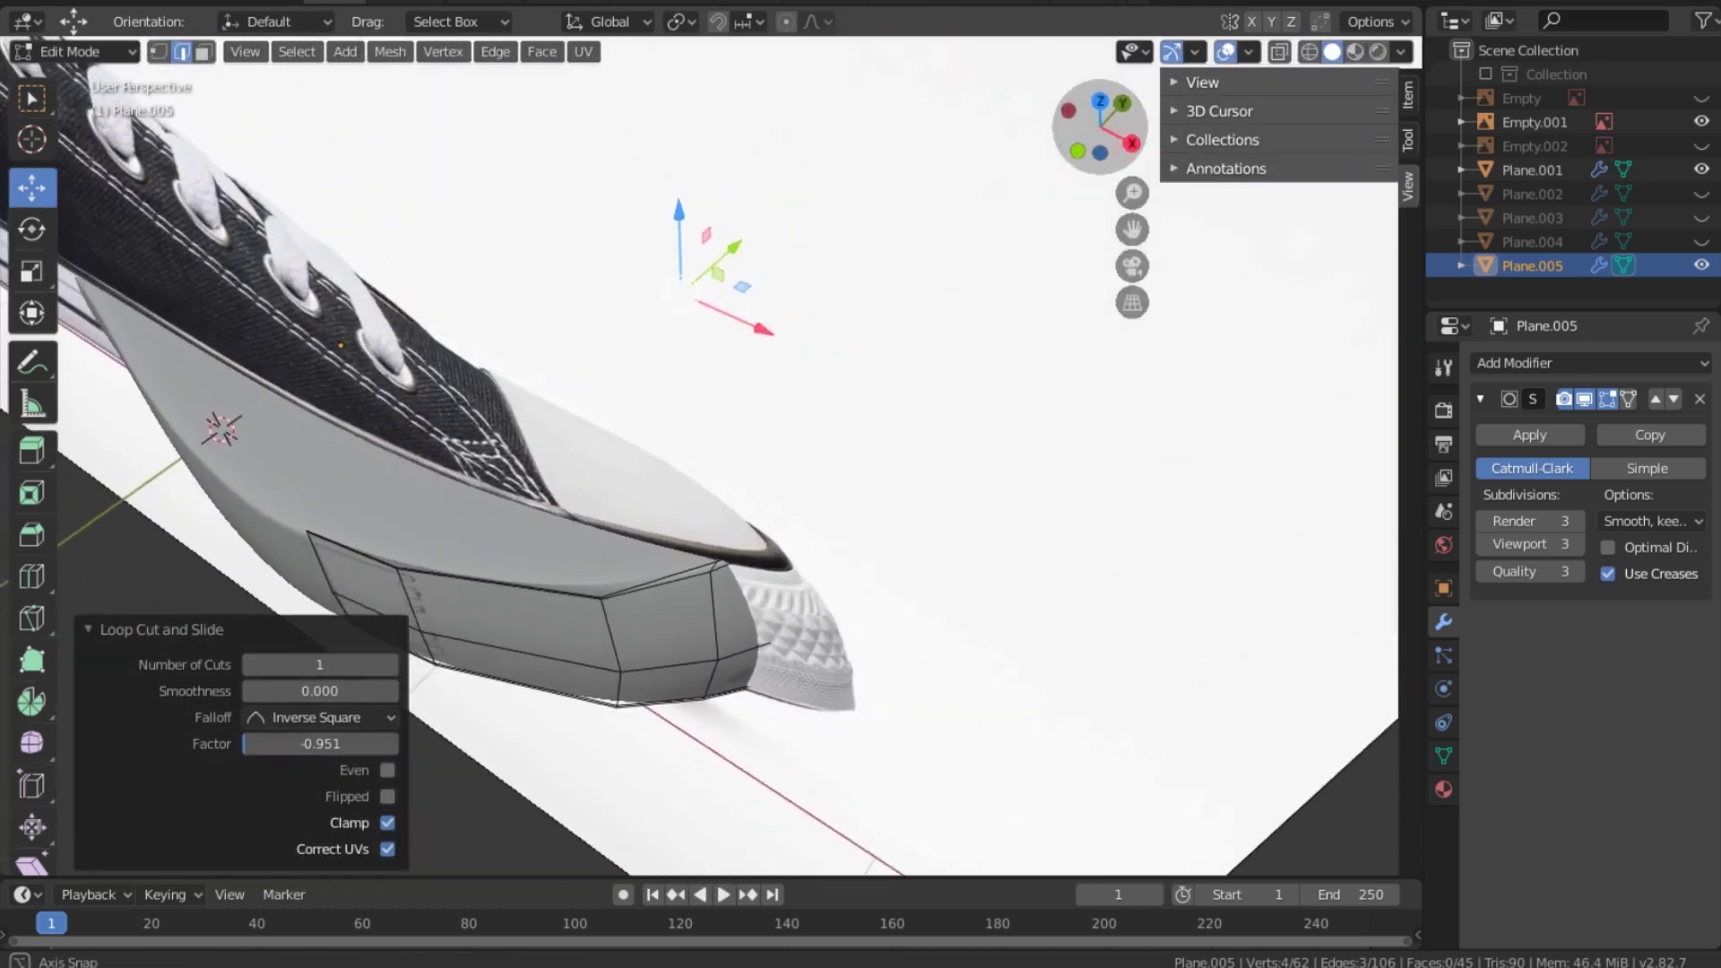
pyautogui.moveTo(1005, 145); pyautogui.dragTo(1030, 89)
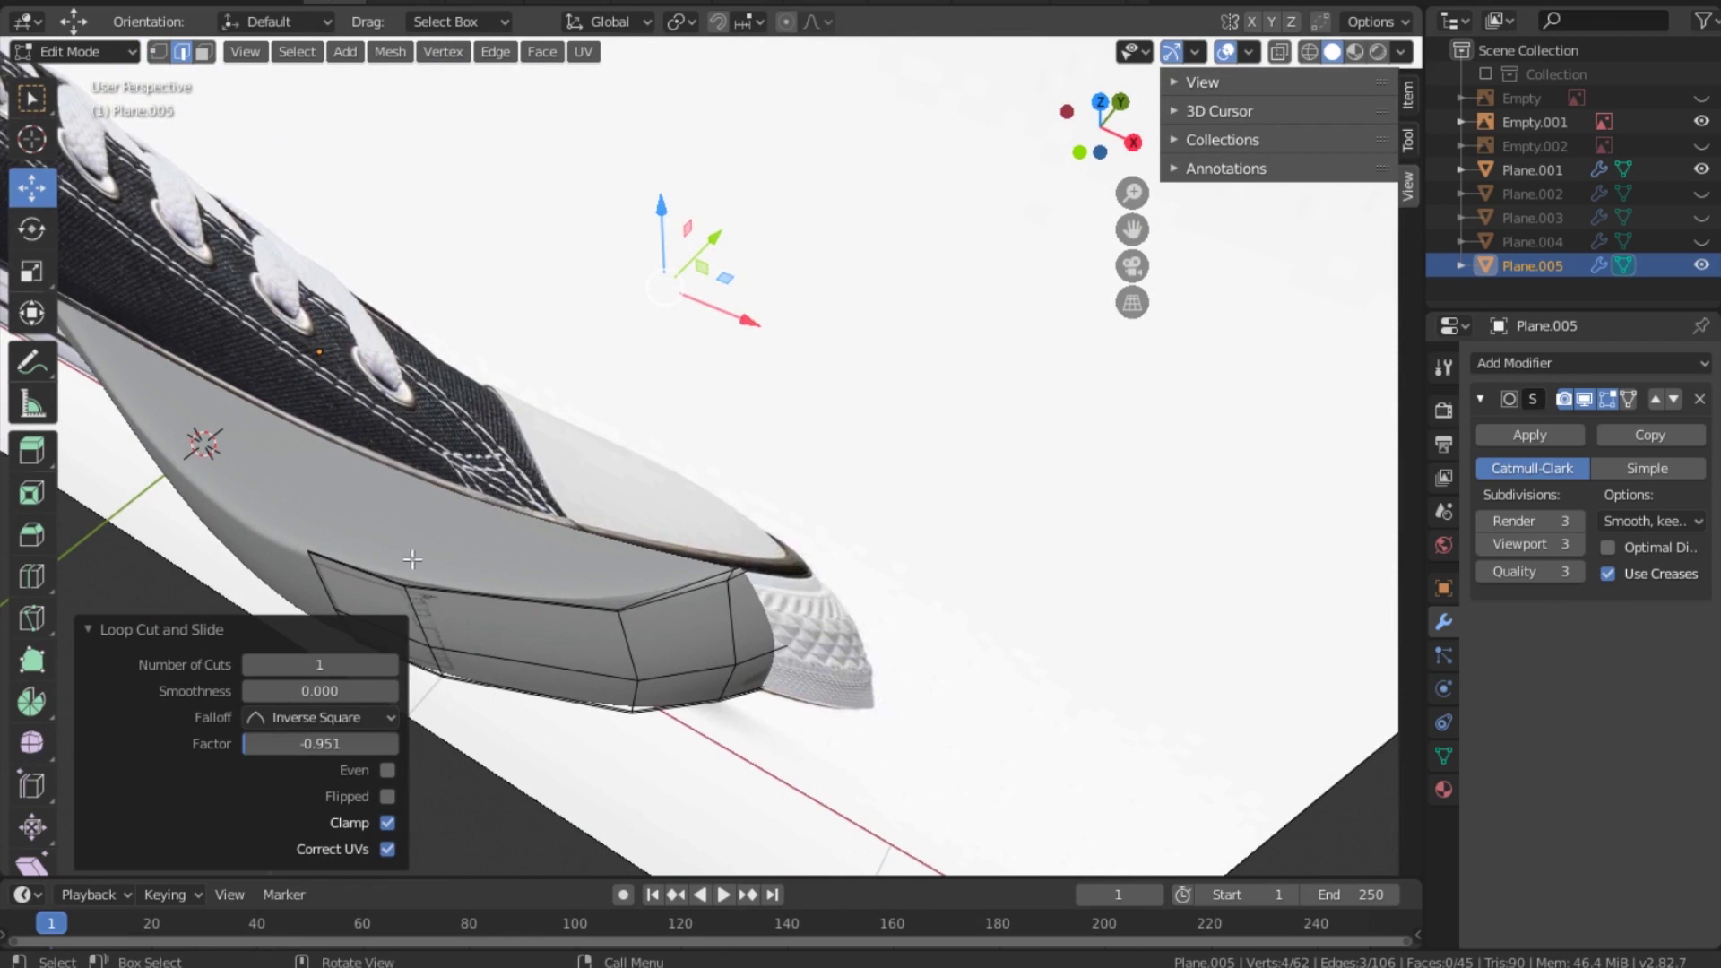
pyautogui.hotkey('ctrl', 'r')
pyautogui.click(357, 574)
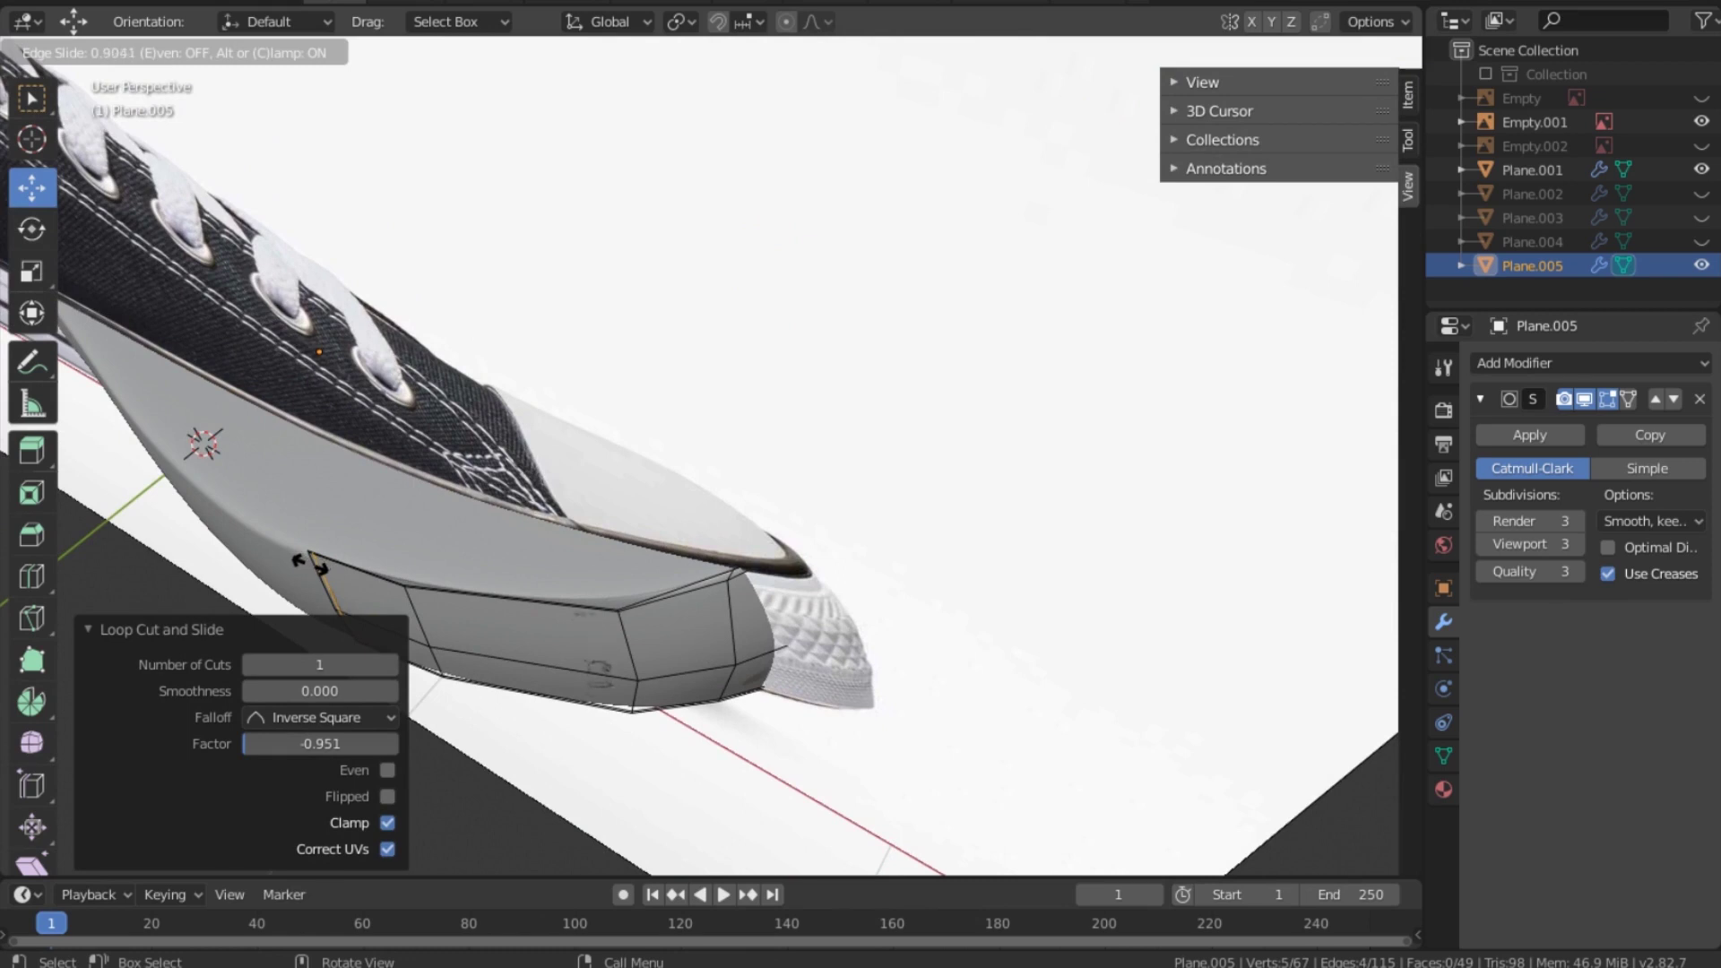
pyautogui.click(312, 565)
# Step: Try a Solidify modifier on the toe strip in object mode, testing its stack order and setting the thickness to -0.04 m
pyautogui.click(1609, 362)
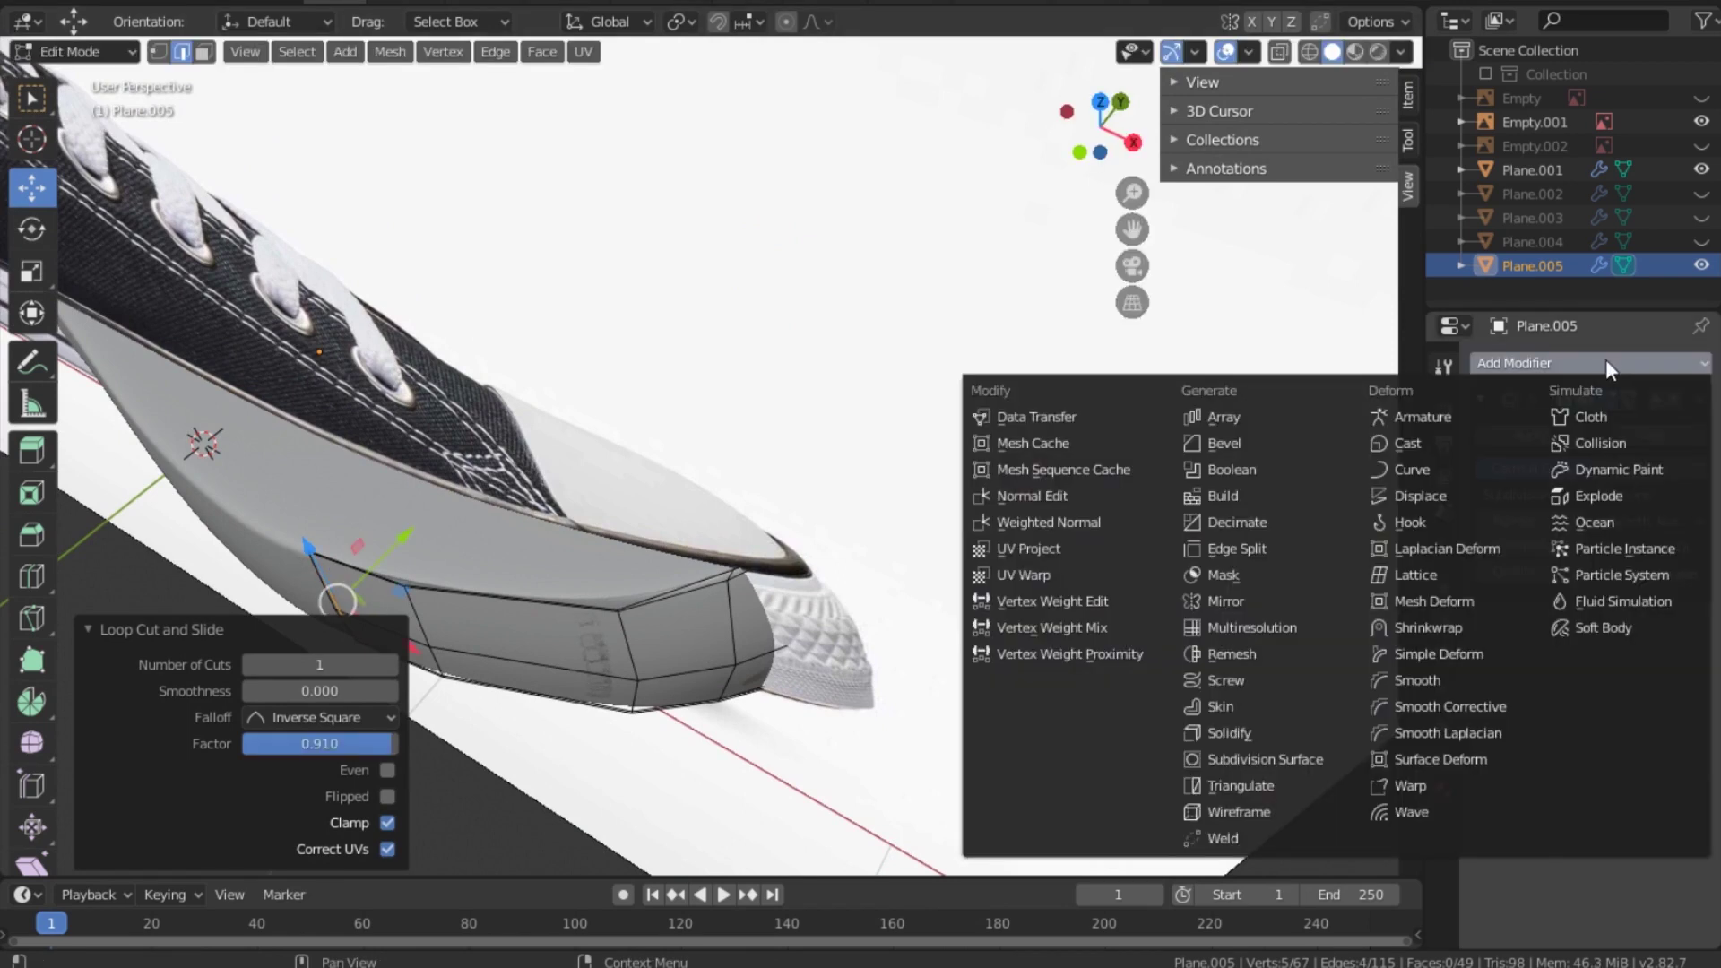
pyautogui.click(1275, 732)
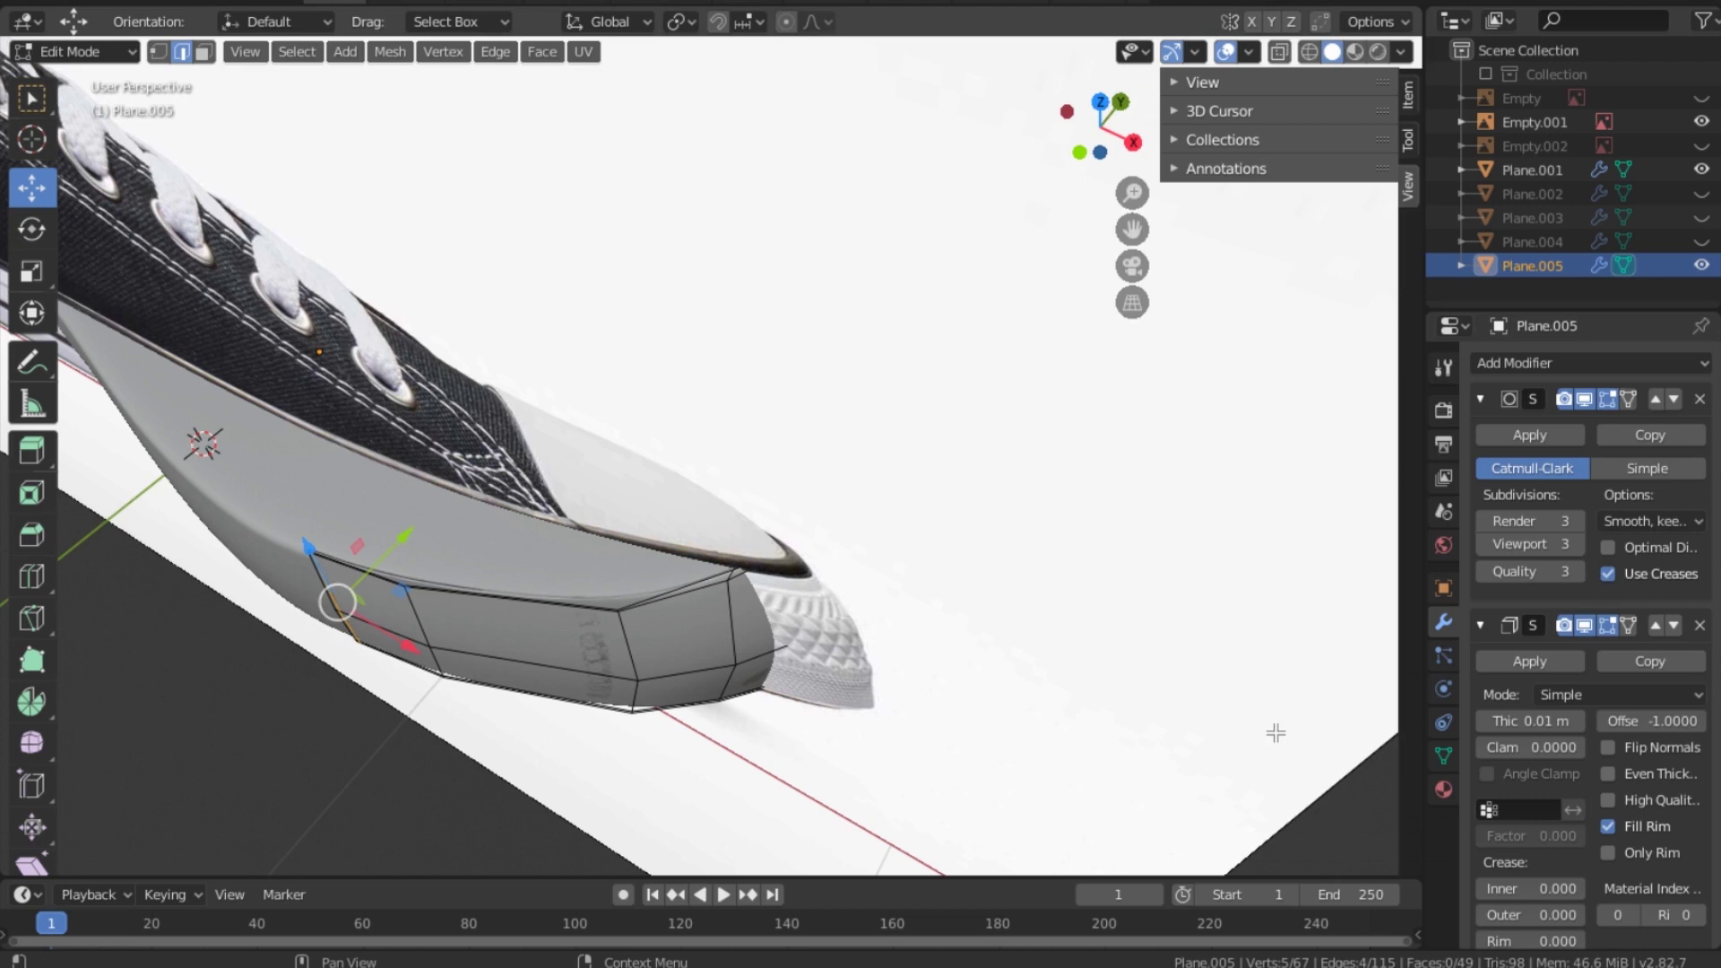
pyautogui.press('Tab')
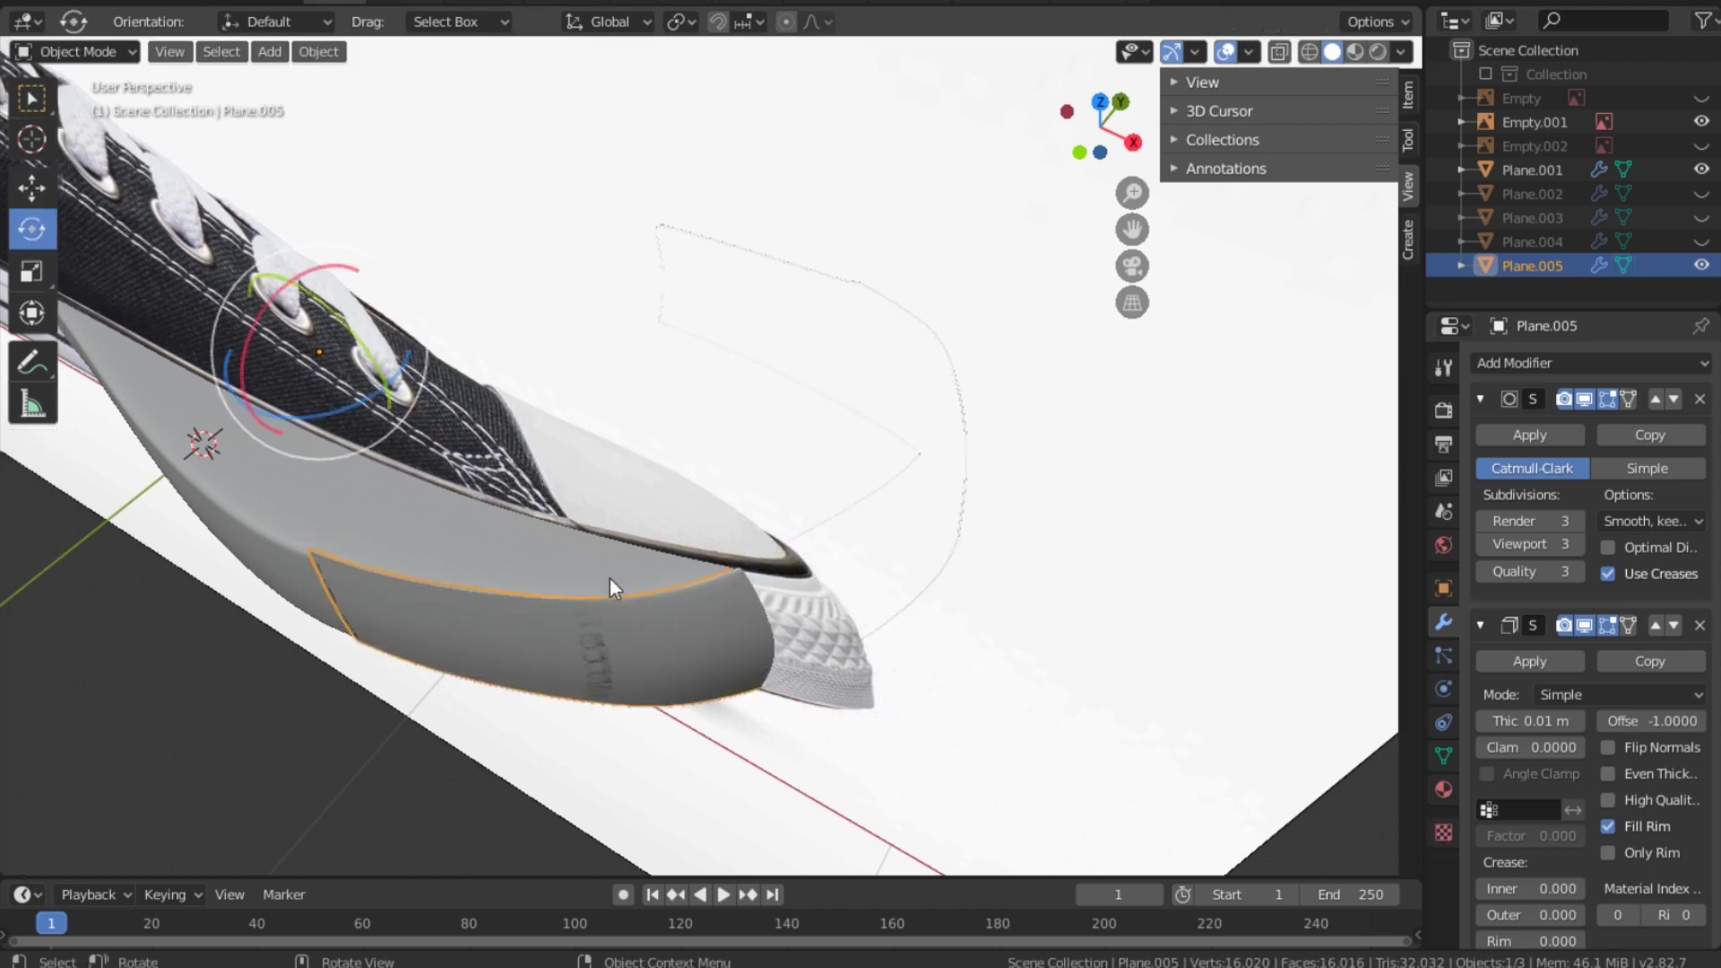
pyautogui.moveTo(1101, 130); pyautogui.dragTo(1058, 179)
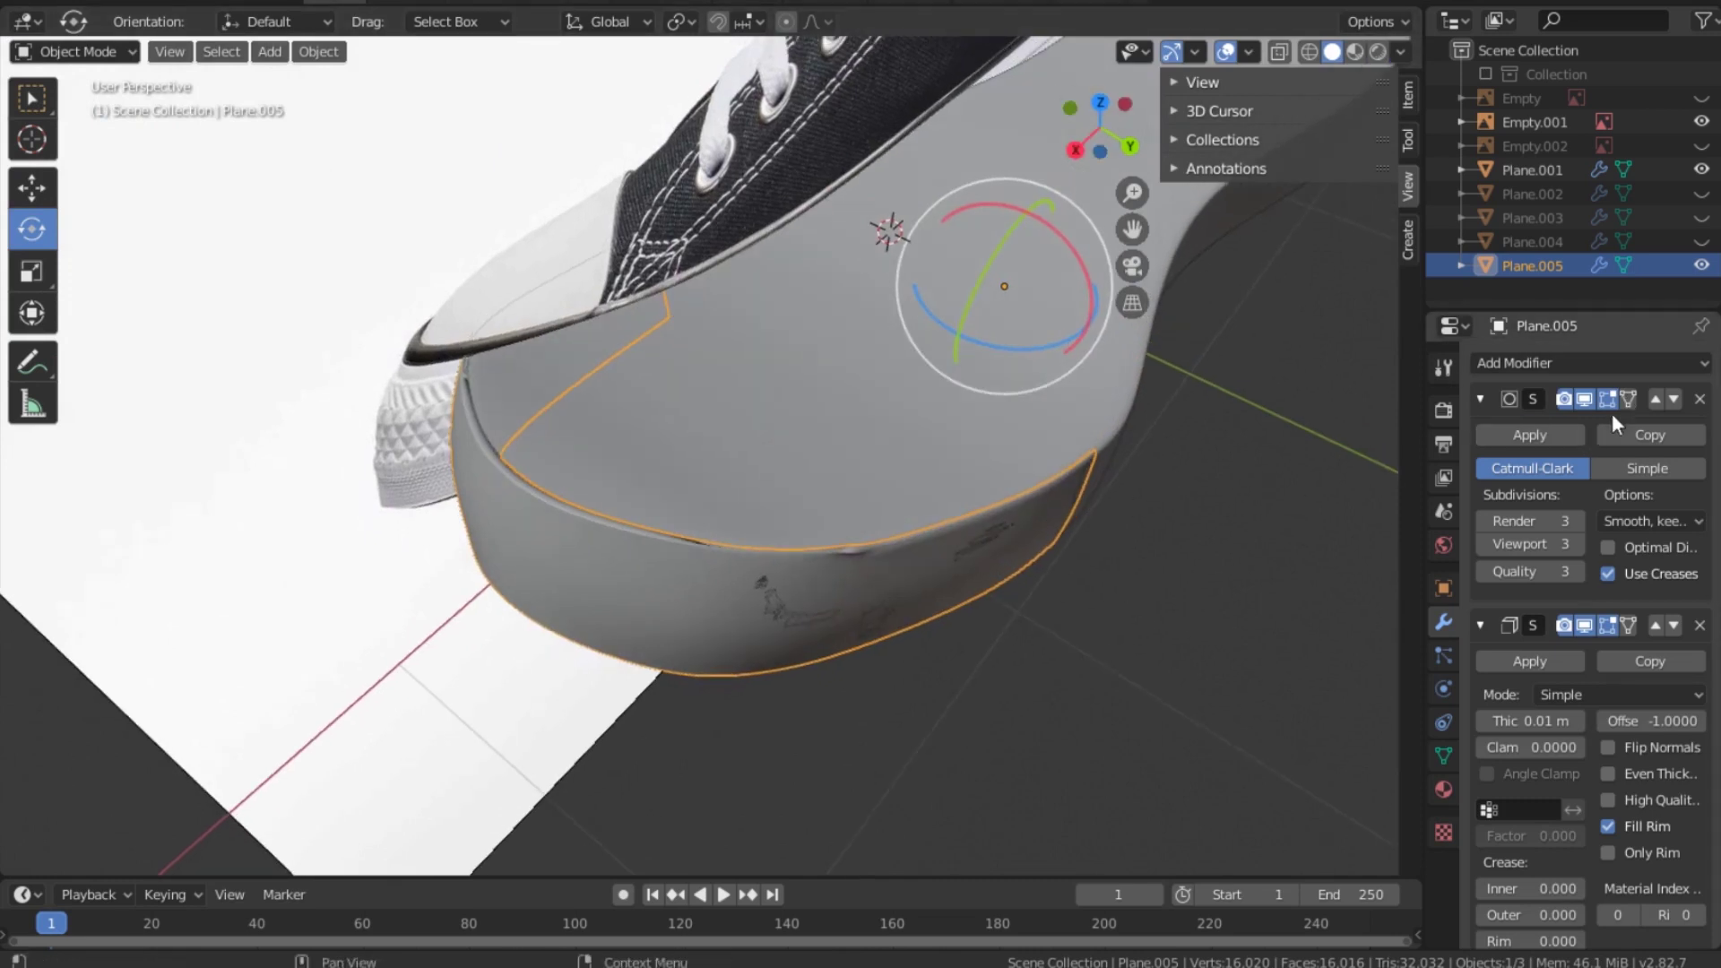
pyautogui.click(1655, 625)
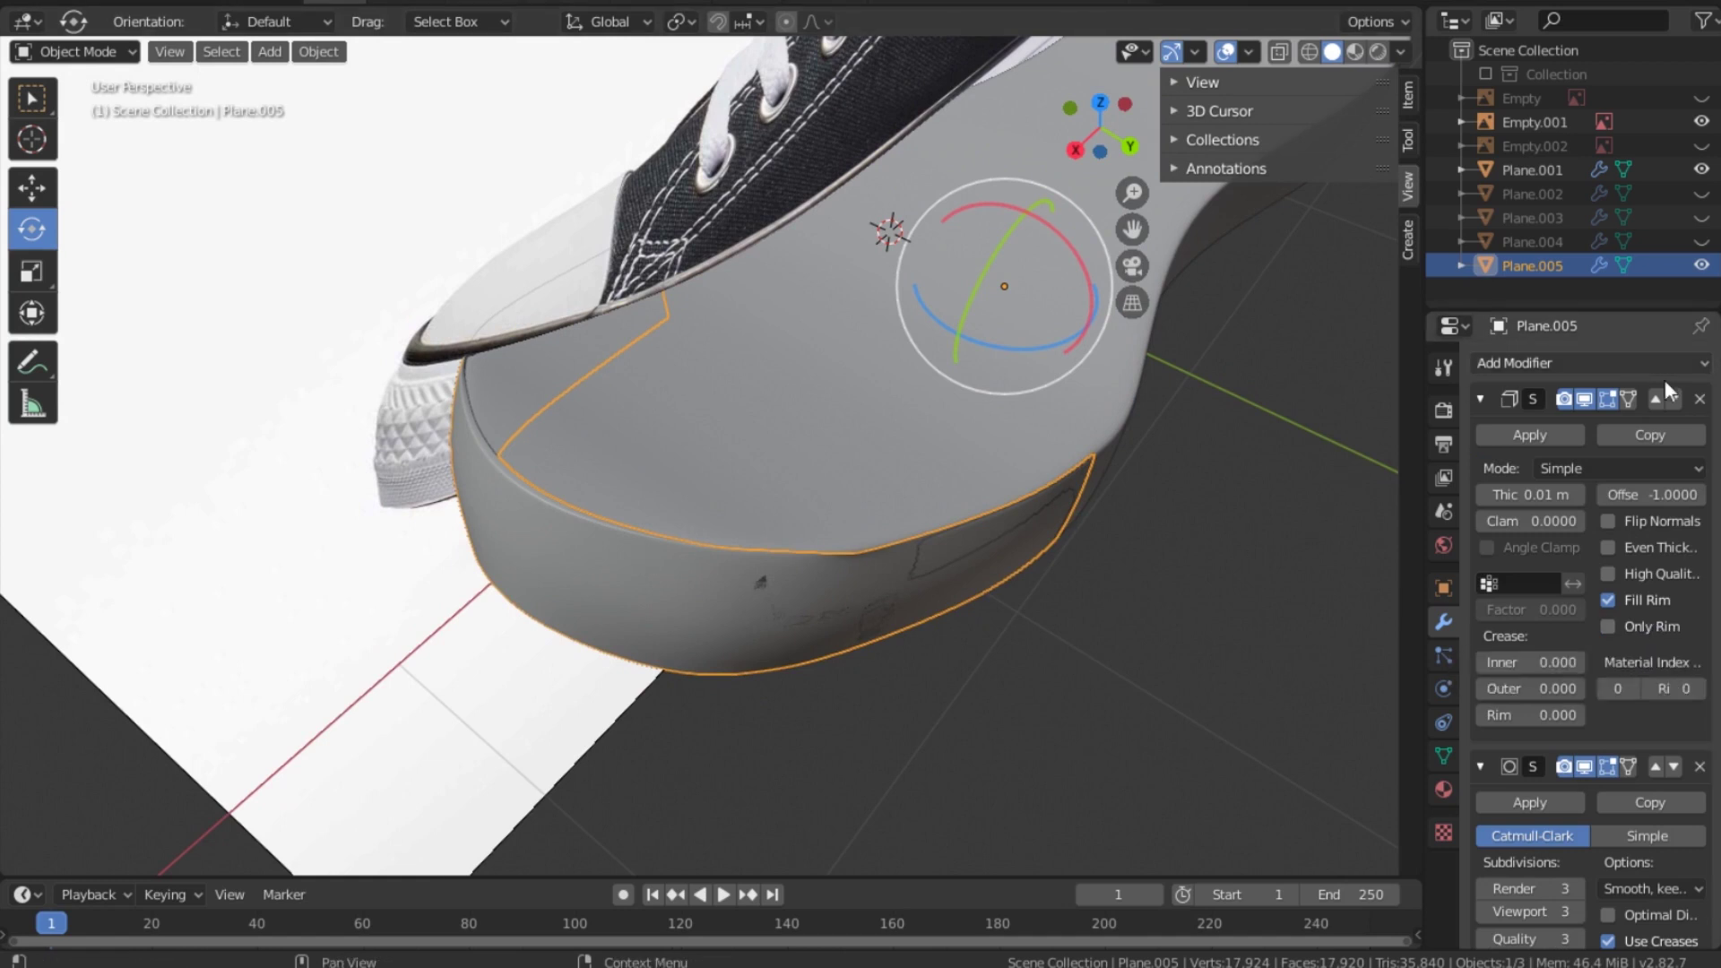
pyautogui.moveTo(1530, 495); pyautogui.dragTo(1562, 495)
pyautogui.moveTo(1536, 494)
pyautogui.mouseDown()
pyautogui.moveTo(1581, 494)
pyautogui.moveTo(1560, 494)
pyautogui.mouseUp()
# Step: Hide the Empty.001 reference image and remove the Solidify modifier from the toe strip, keeping its subdivision modifier
pyautogui.click(1702, 122)
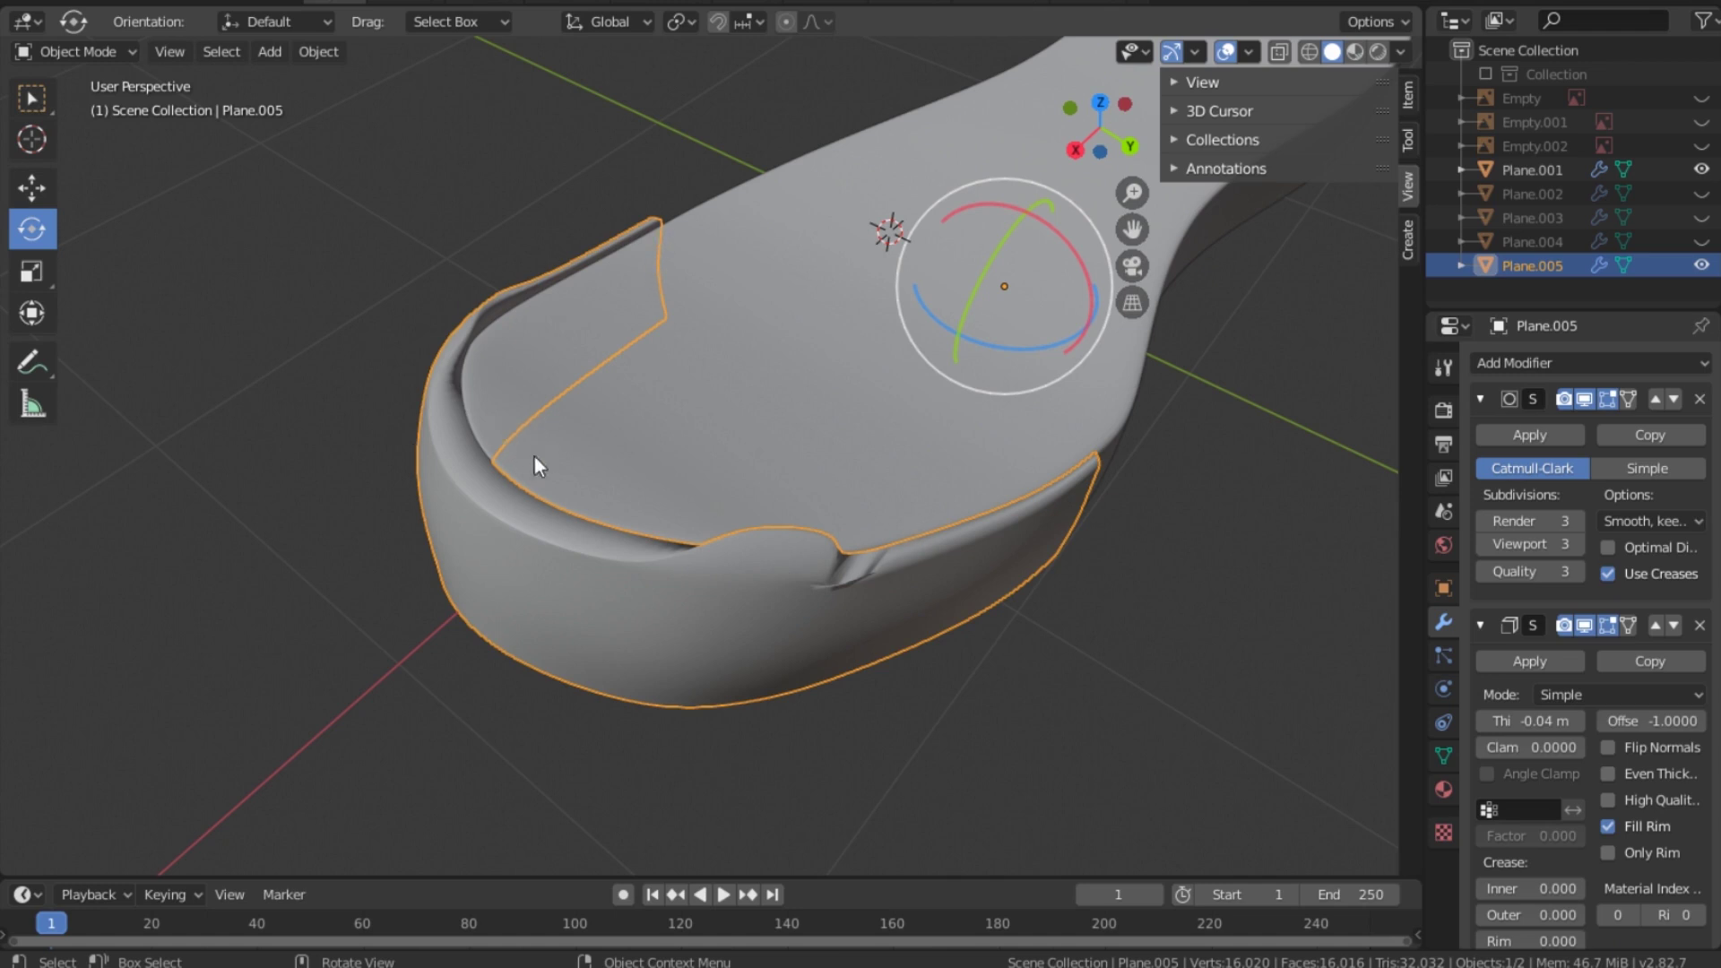
pyautogui.click(1701, 399)
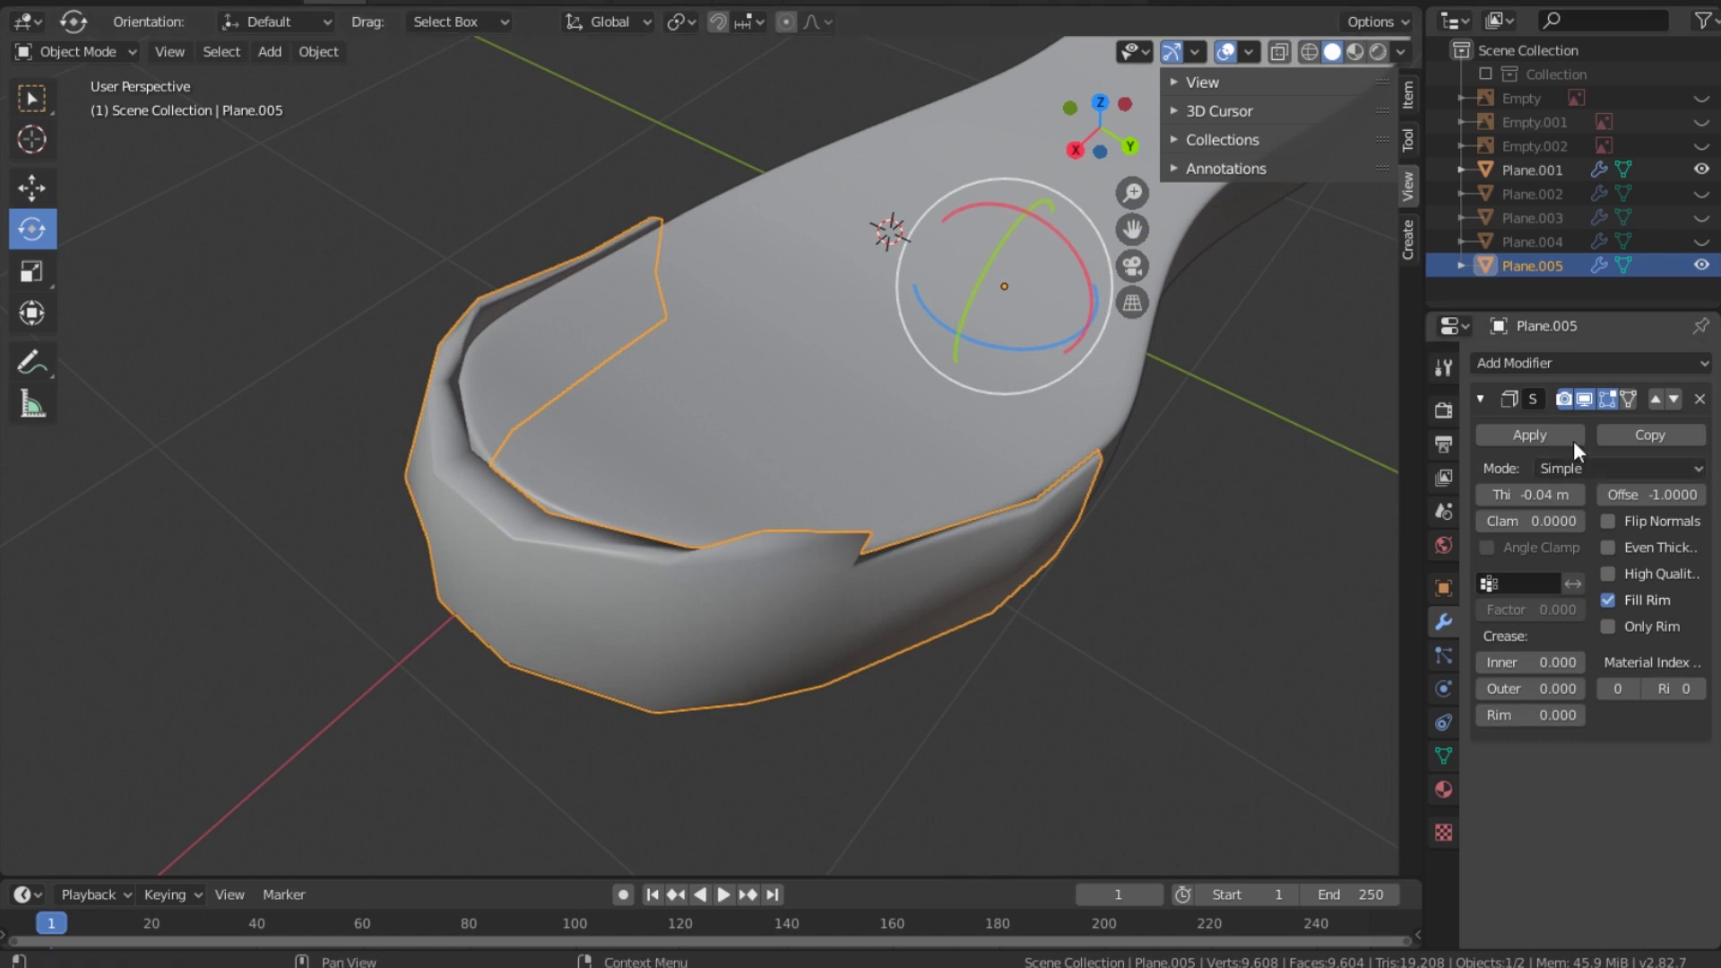
pyautogui.hotkey('ctrl', 'z')
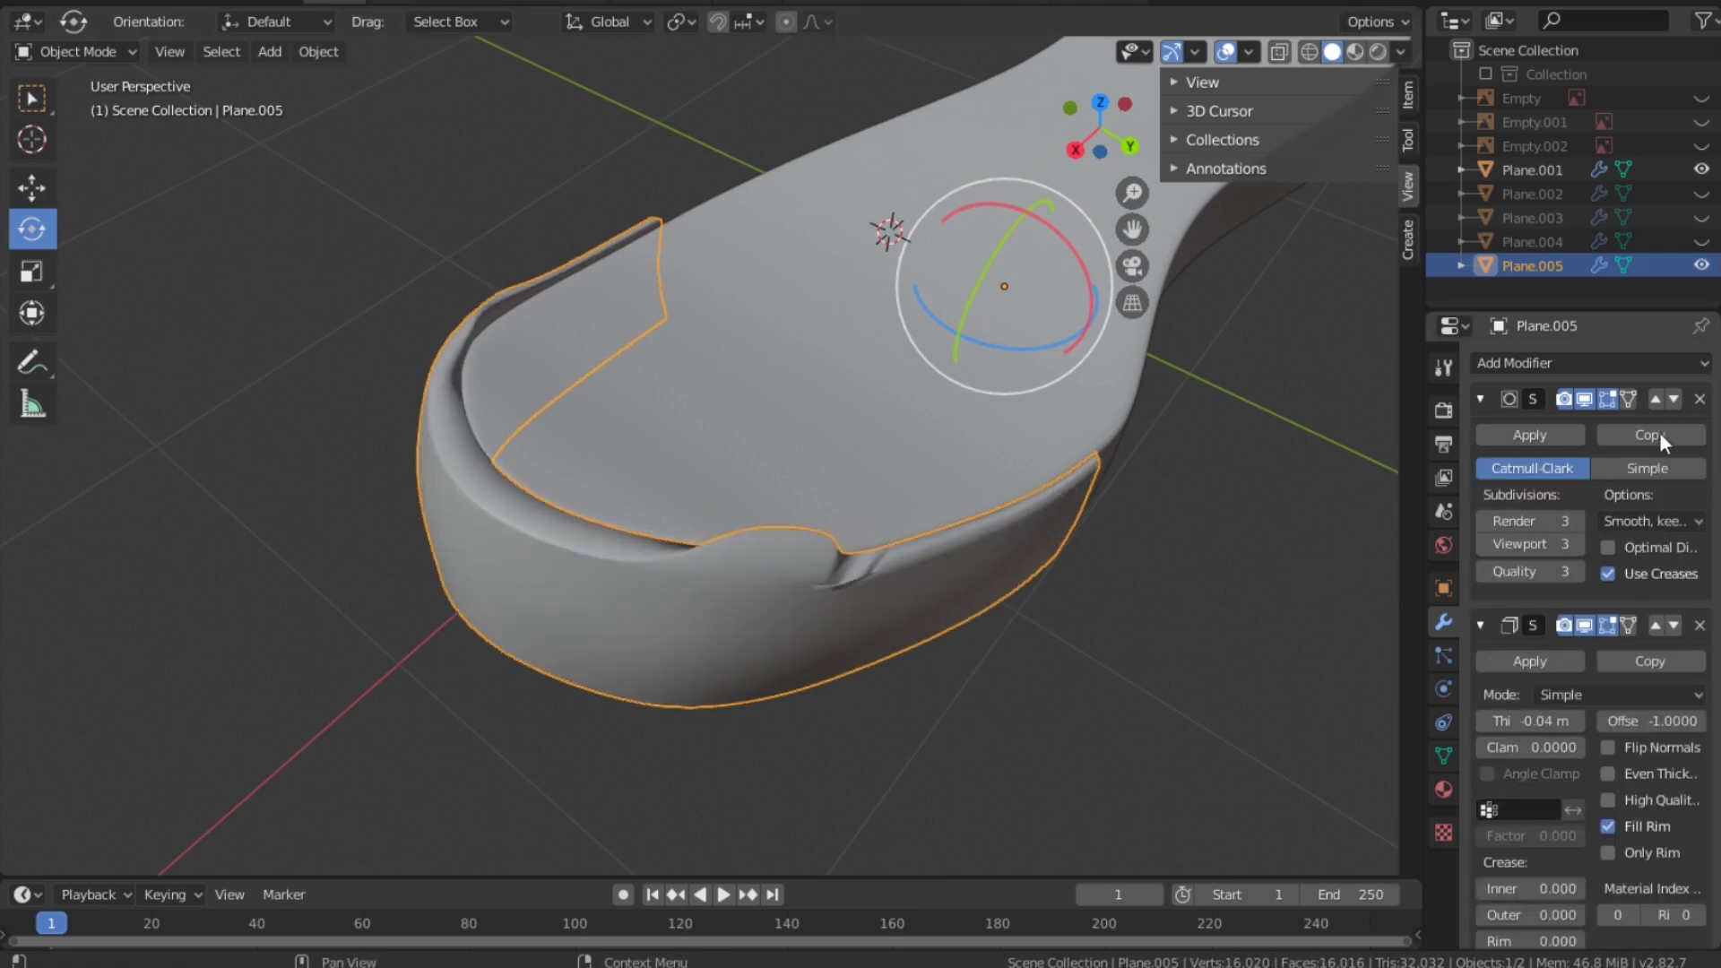
pyautogui.click(1701, 624)
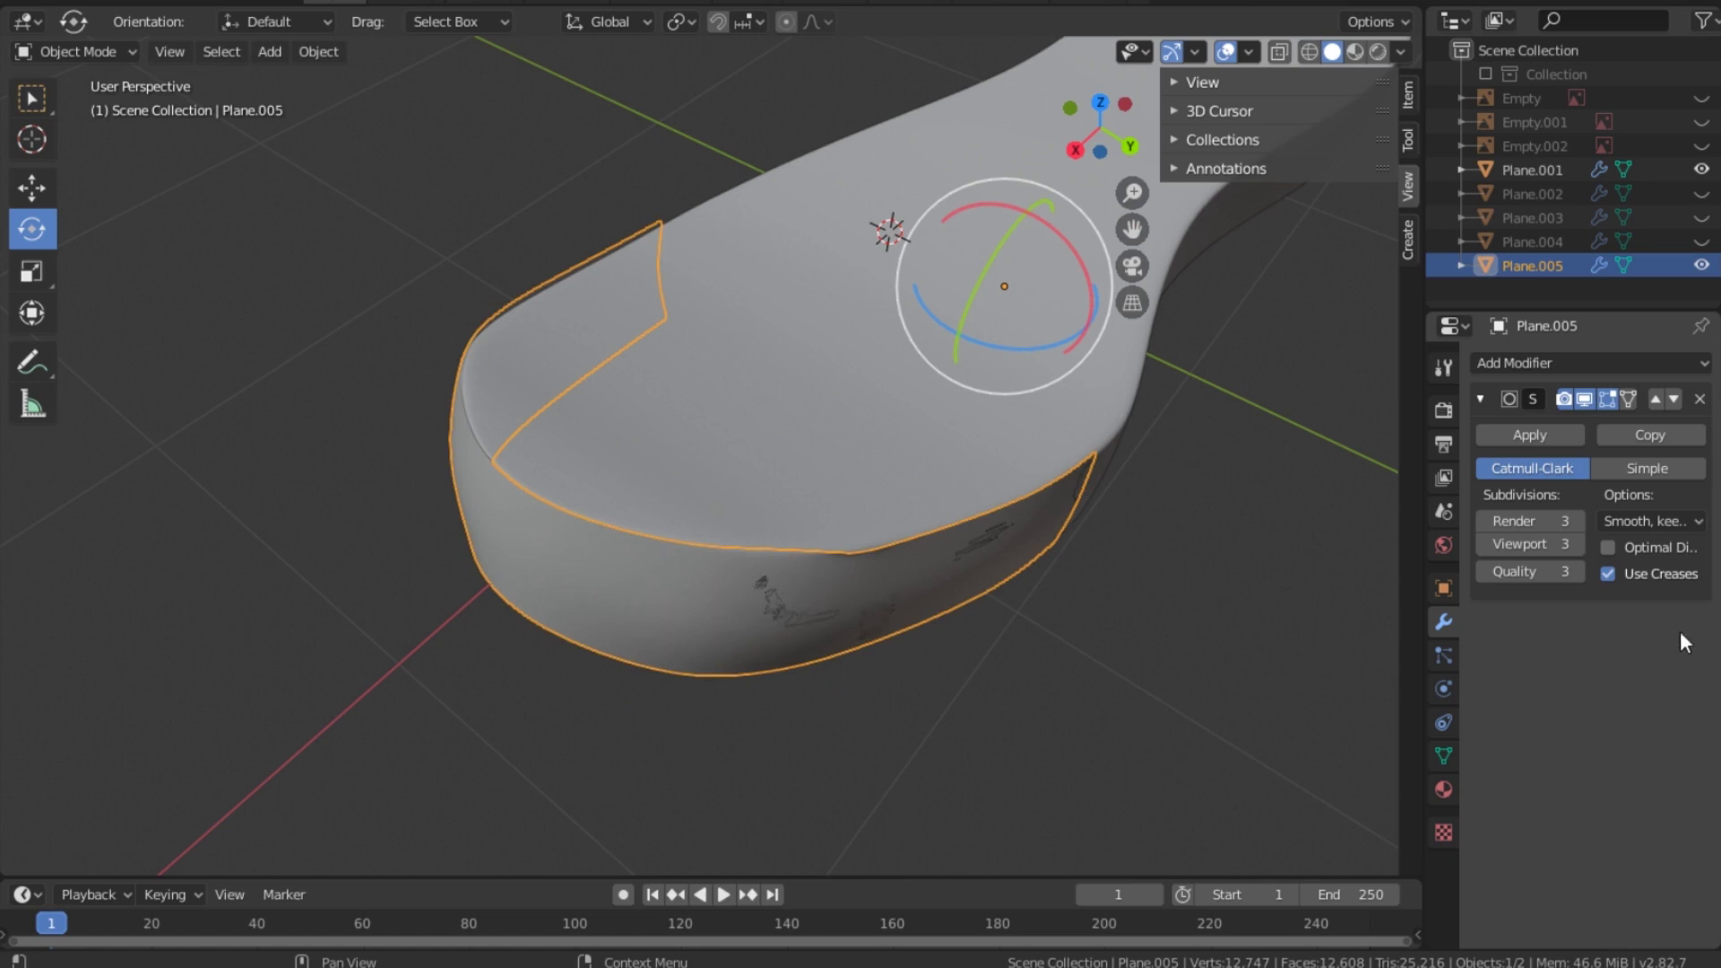
# Step: In edit mode, select the edge loop along the toe strip's upper inner rim and delete its vertices
pyautogui.press('Tab')
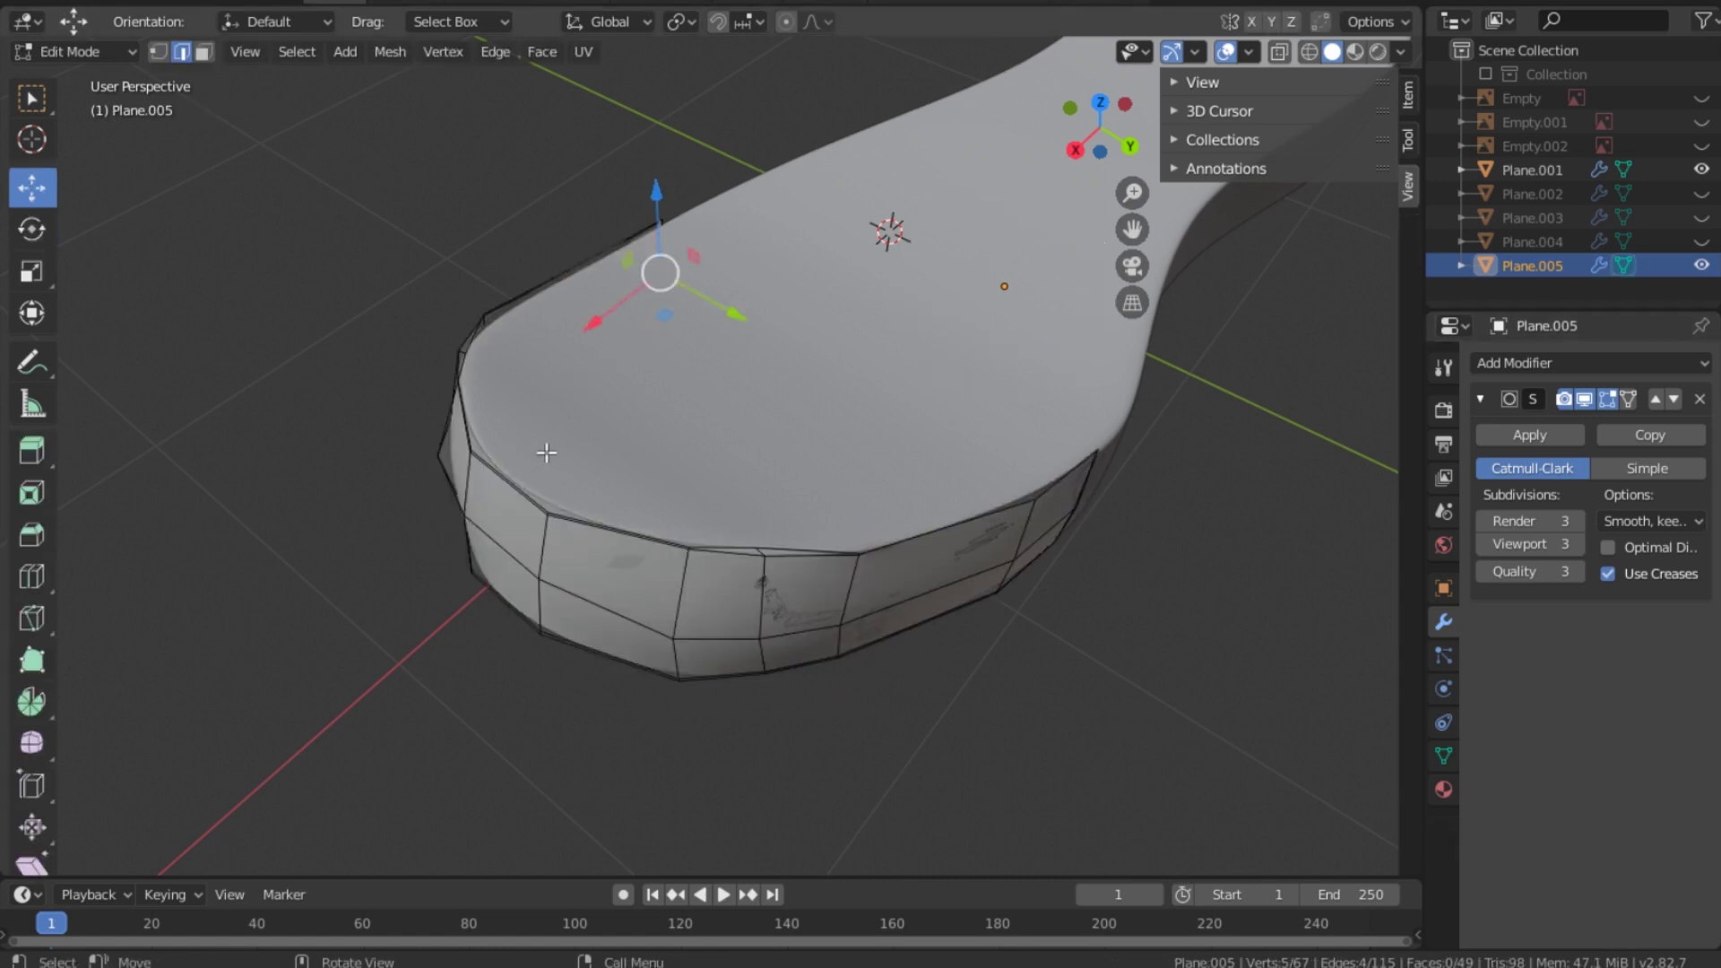
pyautogui.scroll(1, 755, 553)
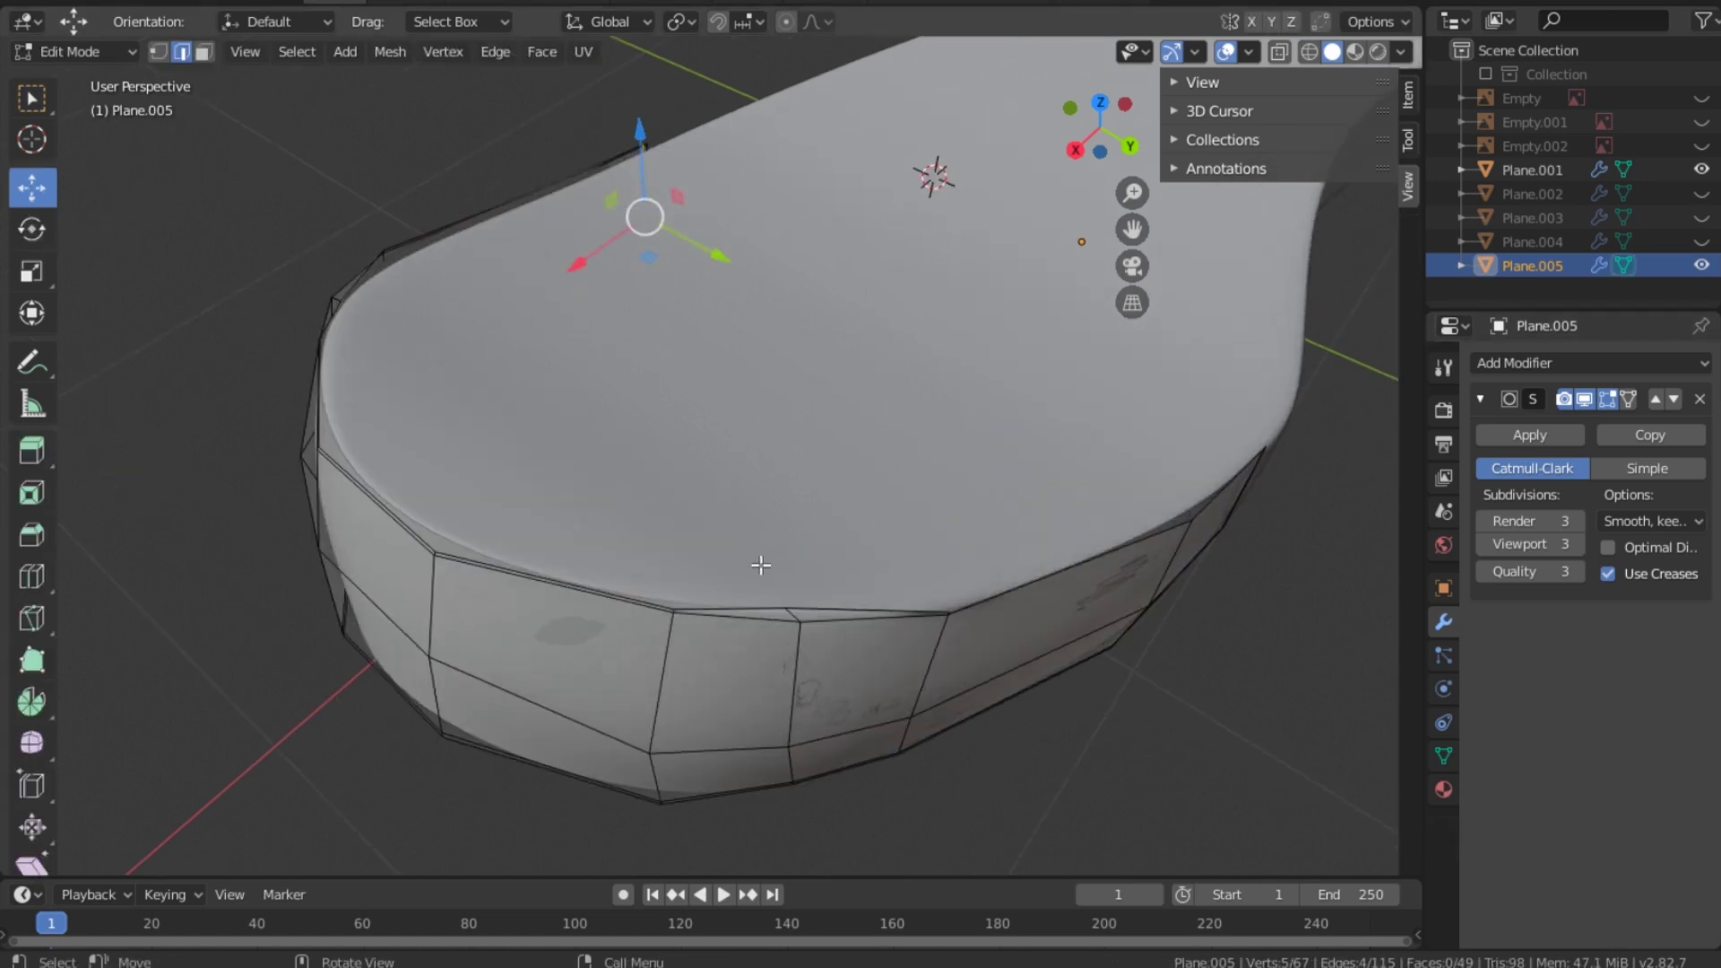
pyautogui.keyDown('alt'); pyautogui.click(776, 610); pyautogui.keyUp('alt')
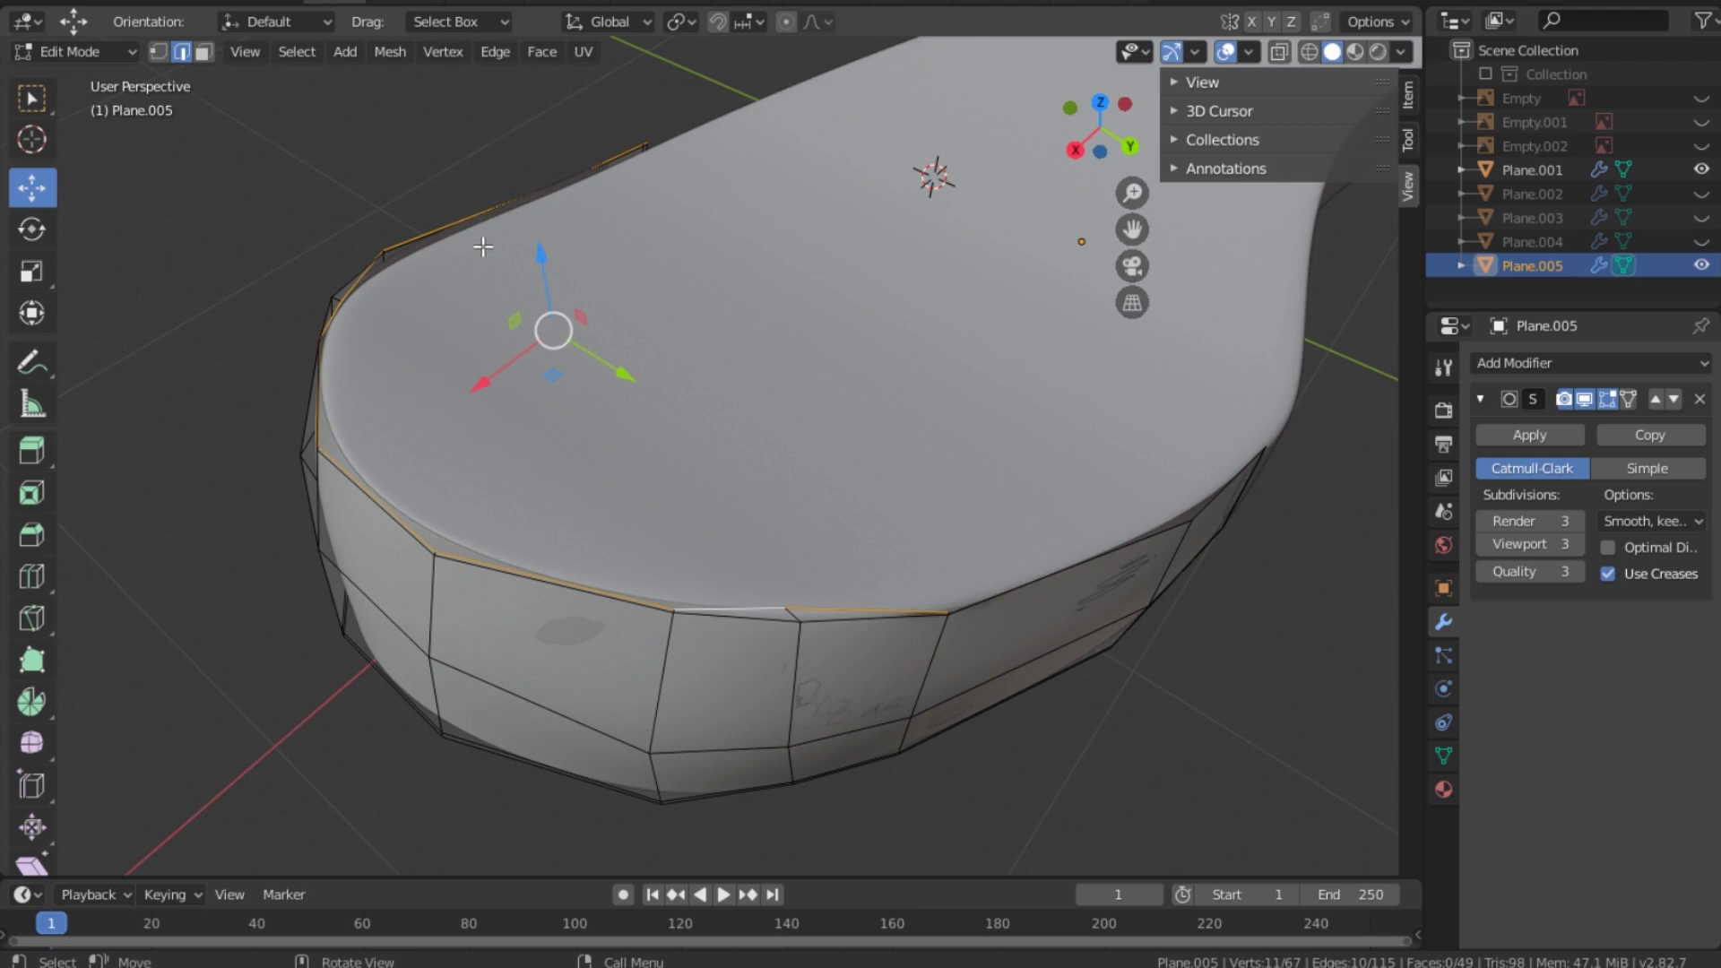
pyautogui.press('x')
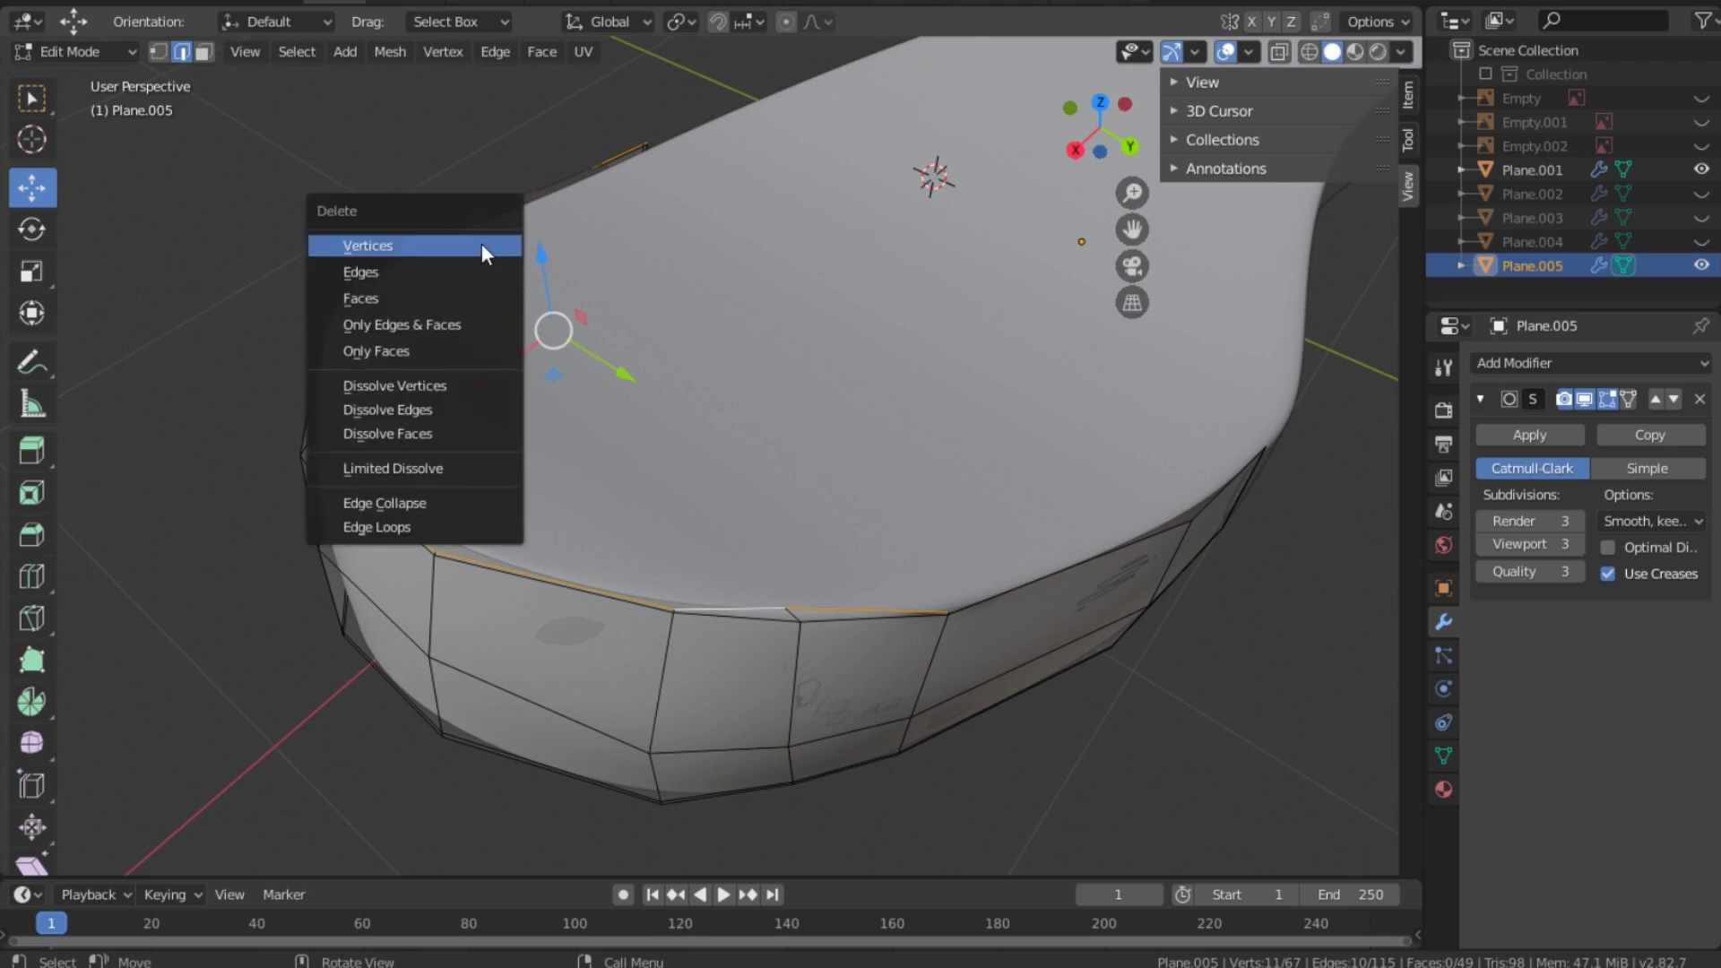
pyautogui.click(412, 246)
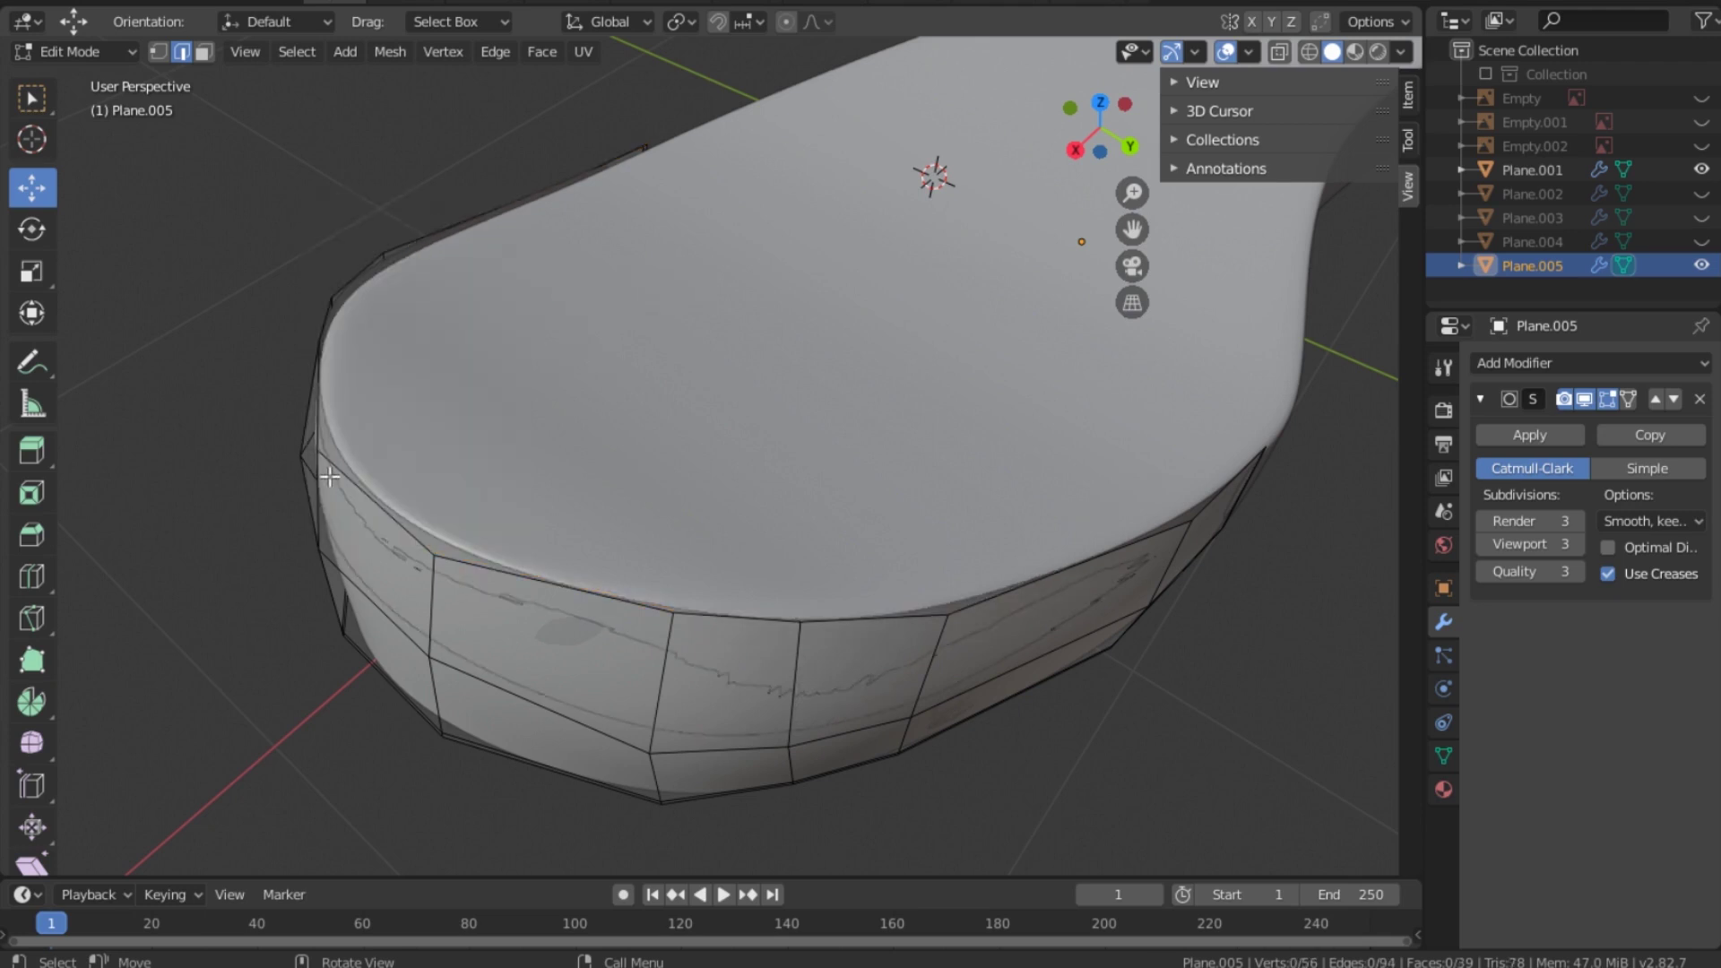
# Step: Select the edge loop along the underside rim of the toe strip and delete its vertices
pyautogui.moveTo(1125, 144); pyautogui.dragTo(1040, 18)
pyautogui.moveTo(1071, 175); pyautogui.dragTo(1067, 179)
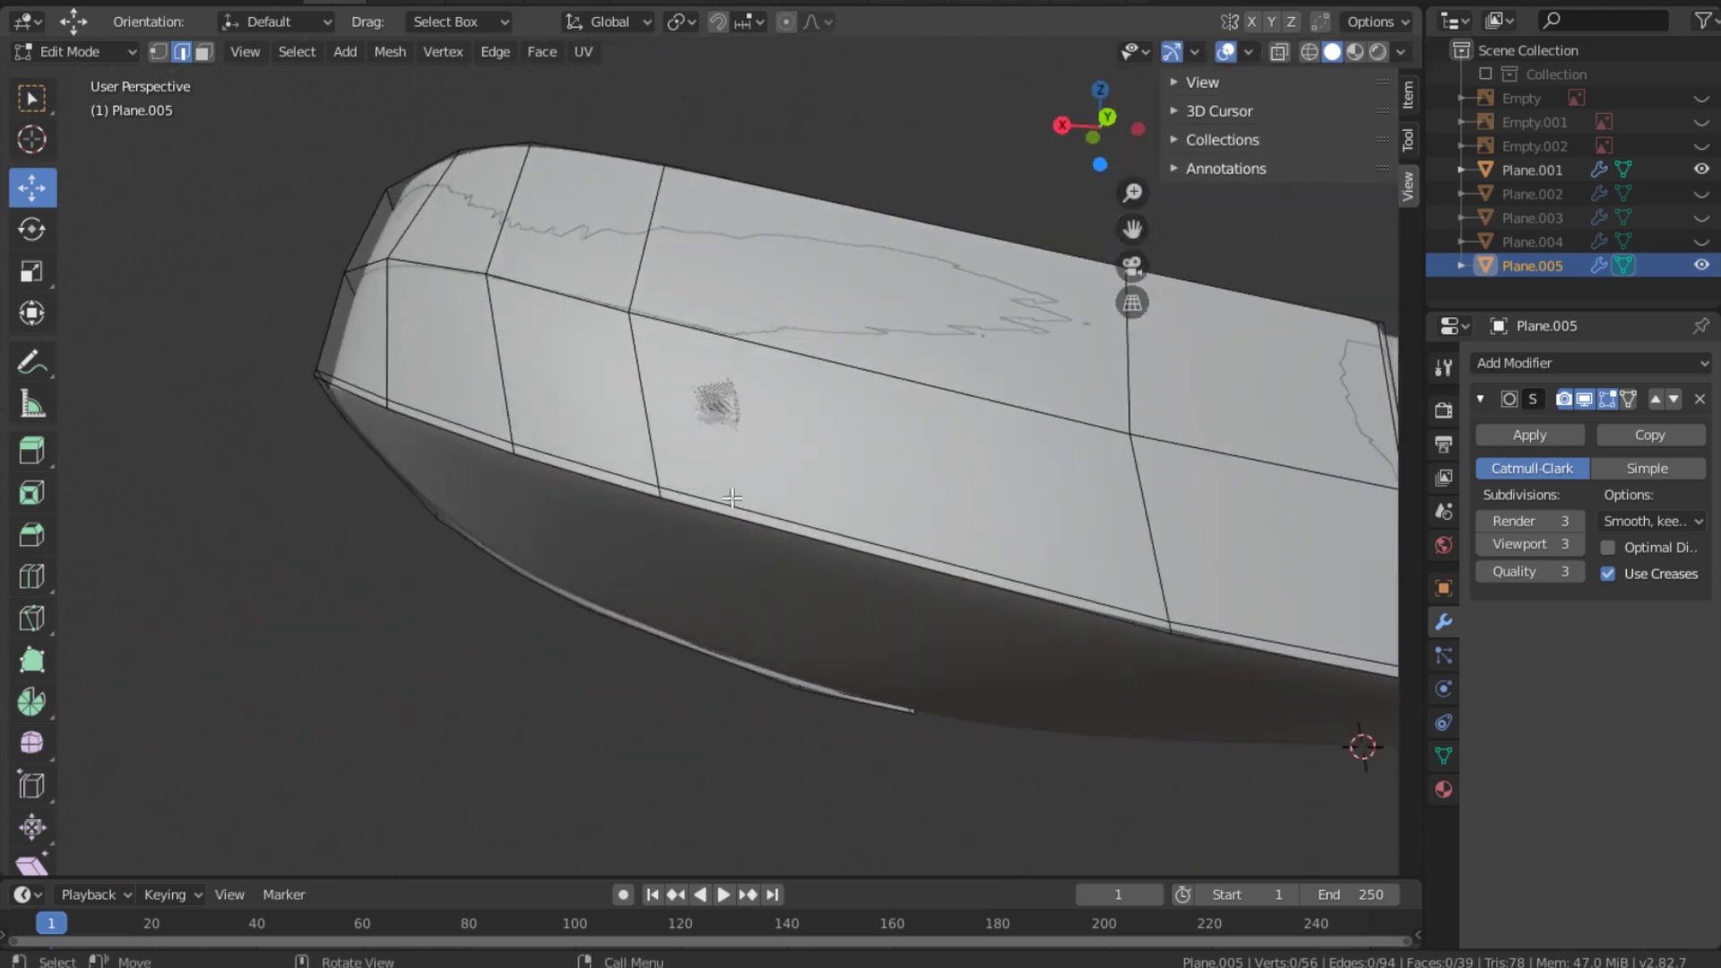
pyautogui.keyDown('alt'); pyautogui.click(520, 456); pyautogui.keyUp('alt')
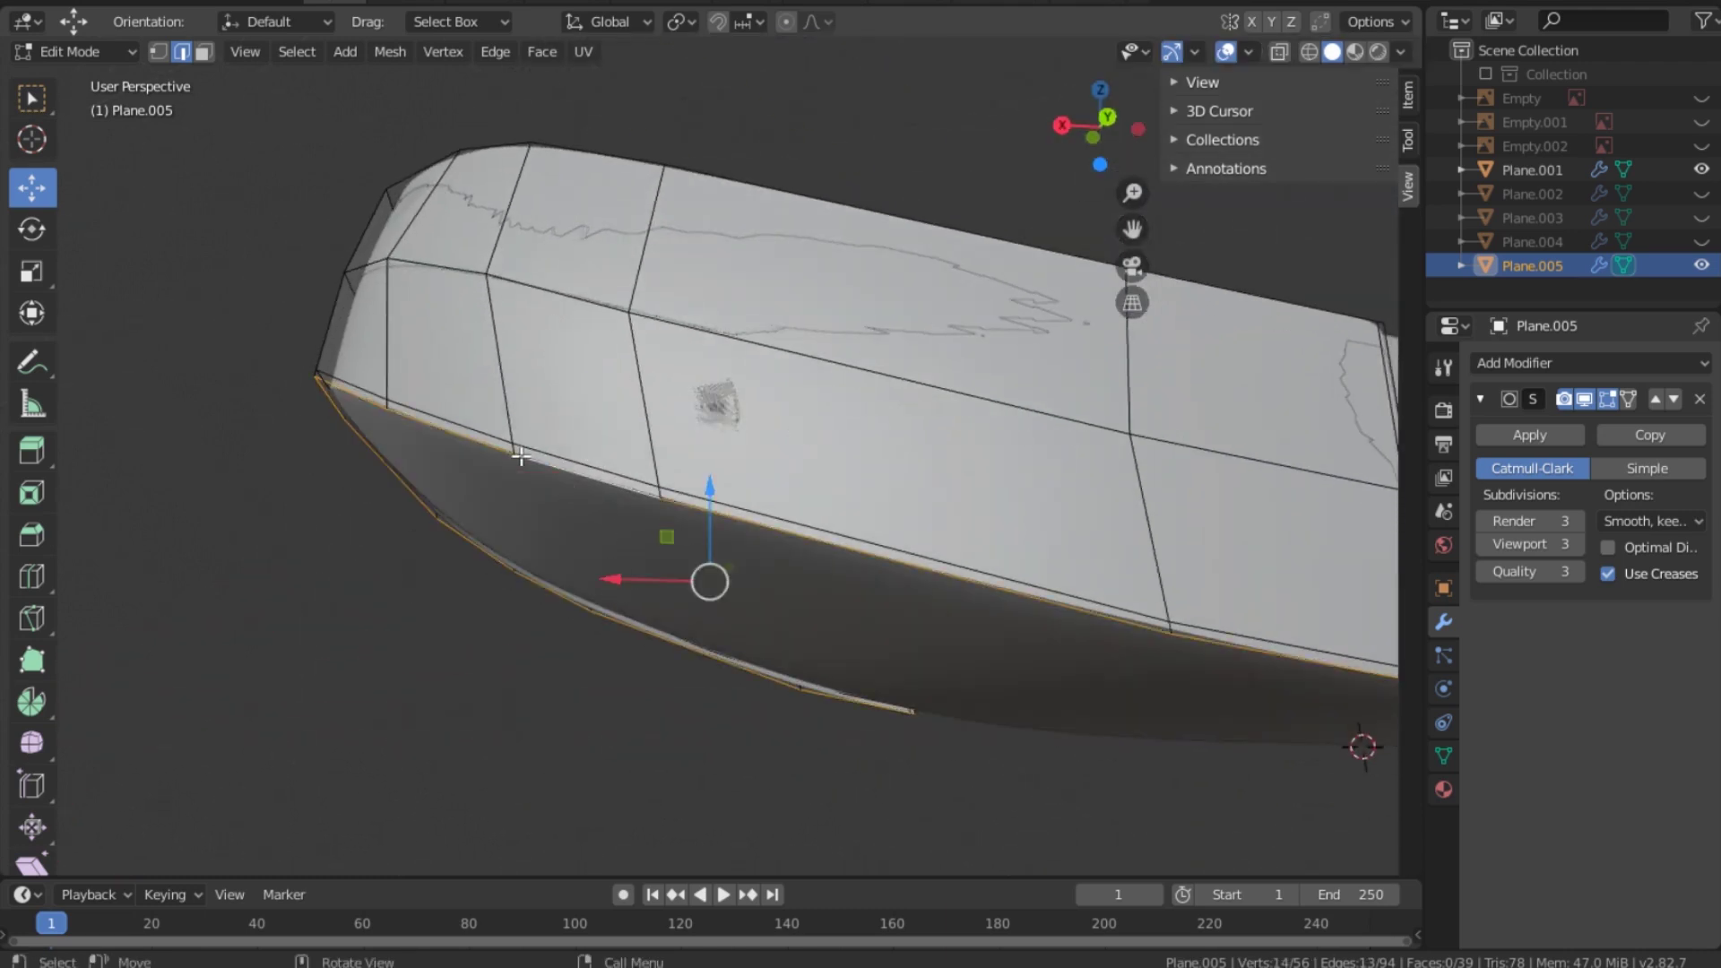
pyautogui.press('x')
pyautogui.click(520, 457)
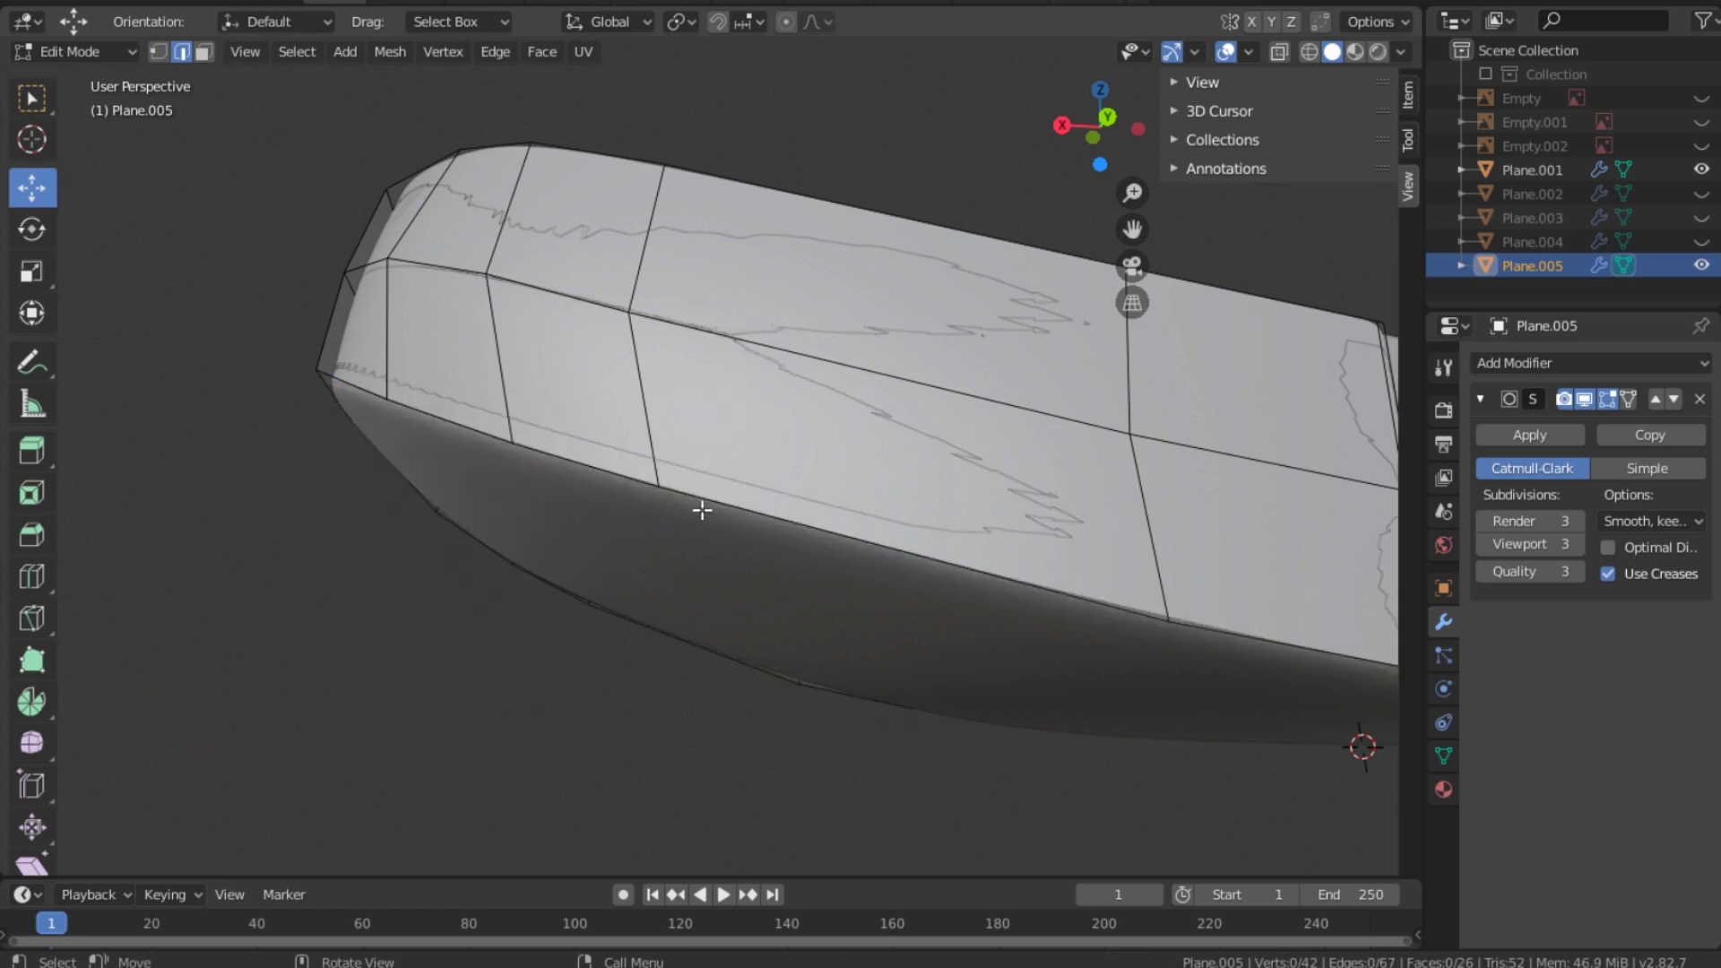
# Step: Return to object mode and add a Solidify modifier to the cleaned toe strip
pyautogui.moveTo(1103, 121); pyautogui.dragTo(546, 263)
pyautogui.scroll(-2, 546, 263)
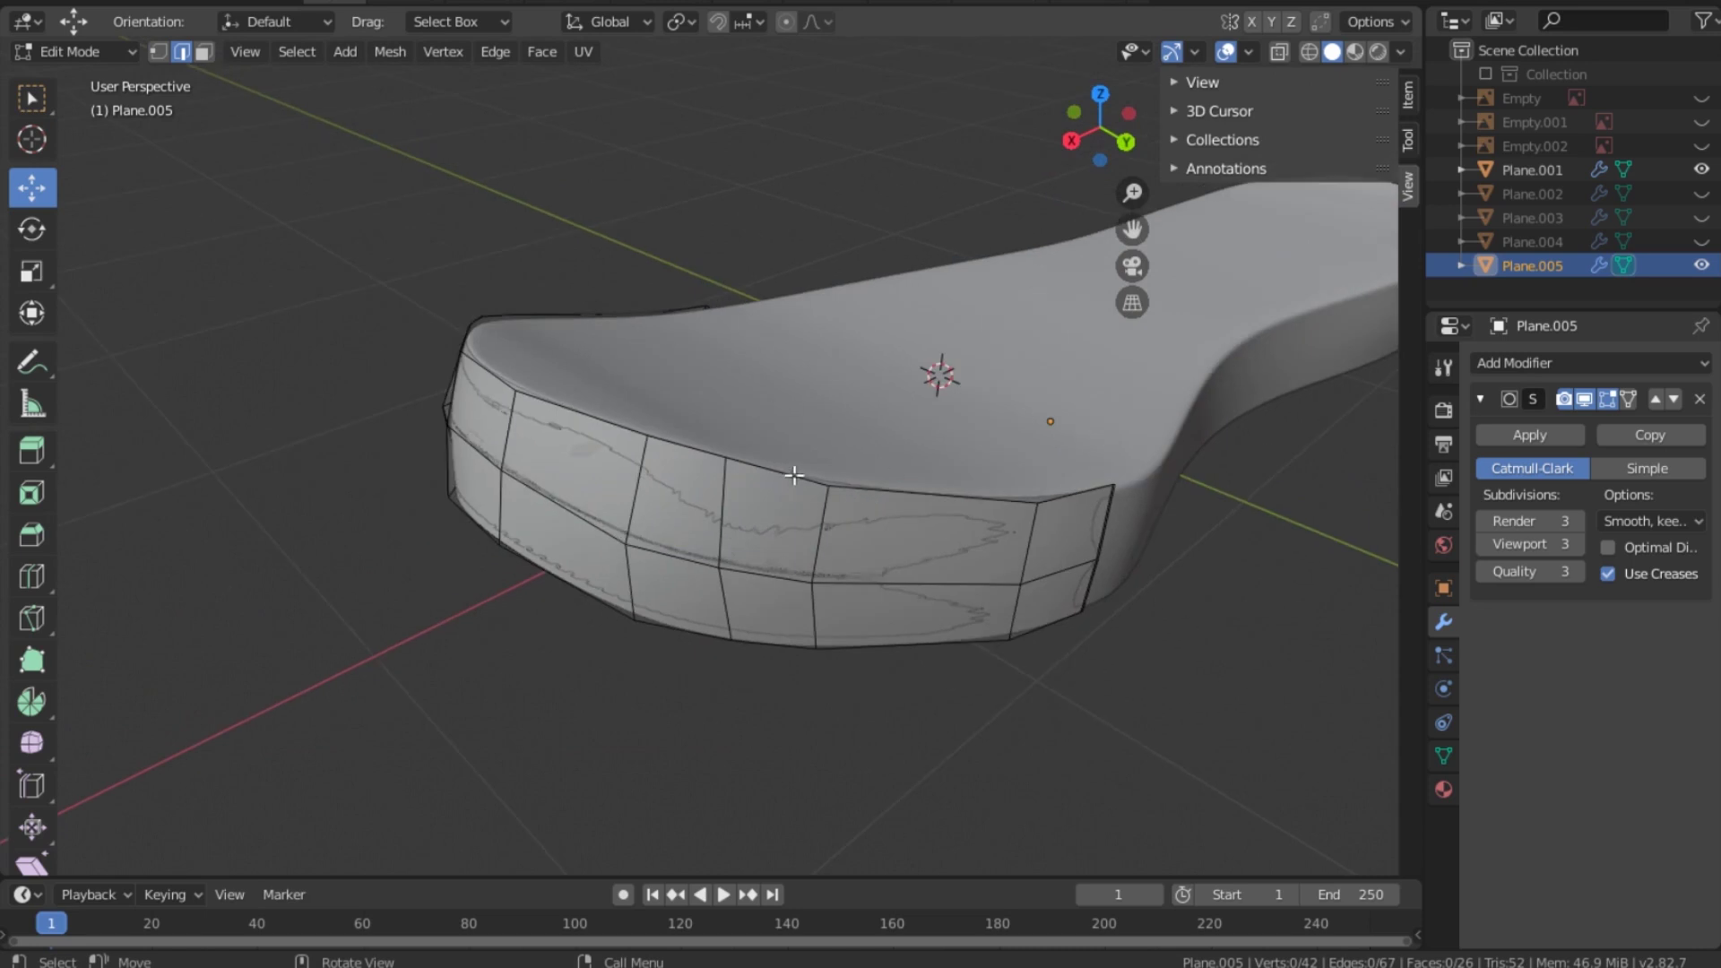
pyautogui.press('Tab')
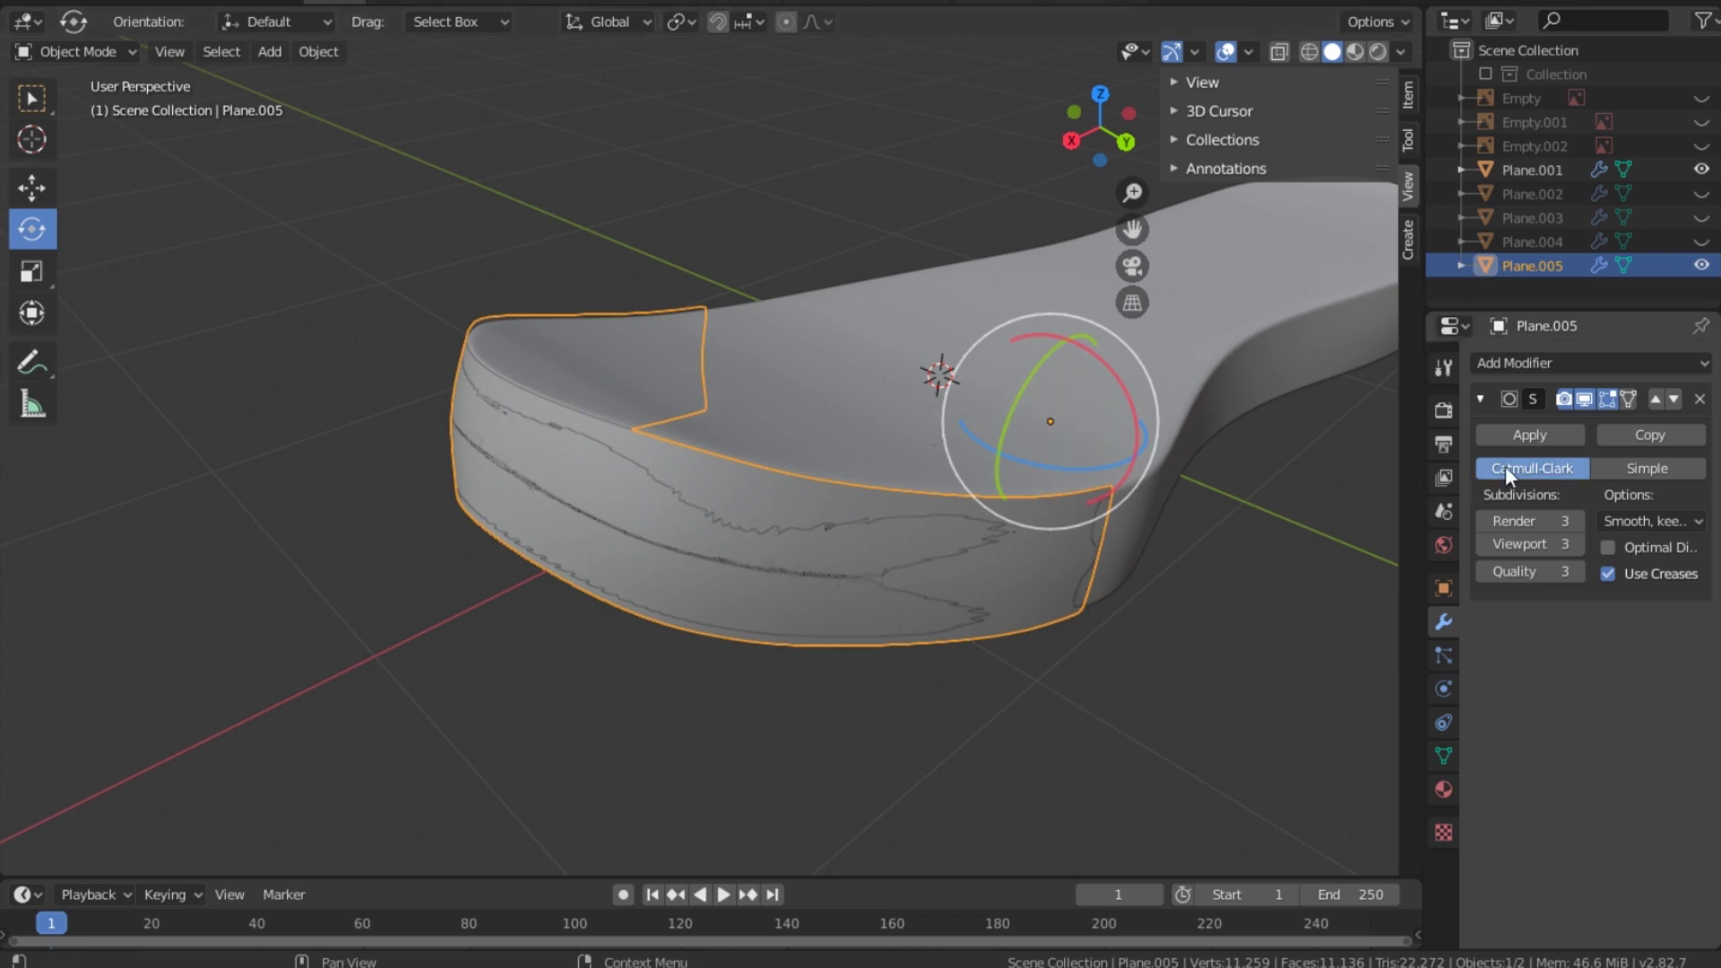
pyautogui.click(1547, 364)
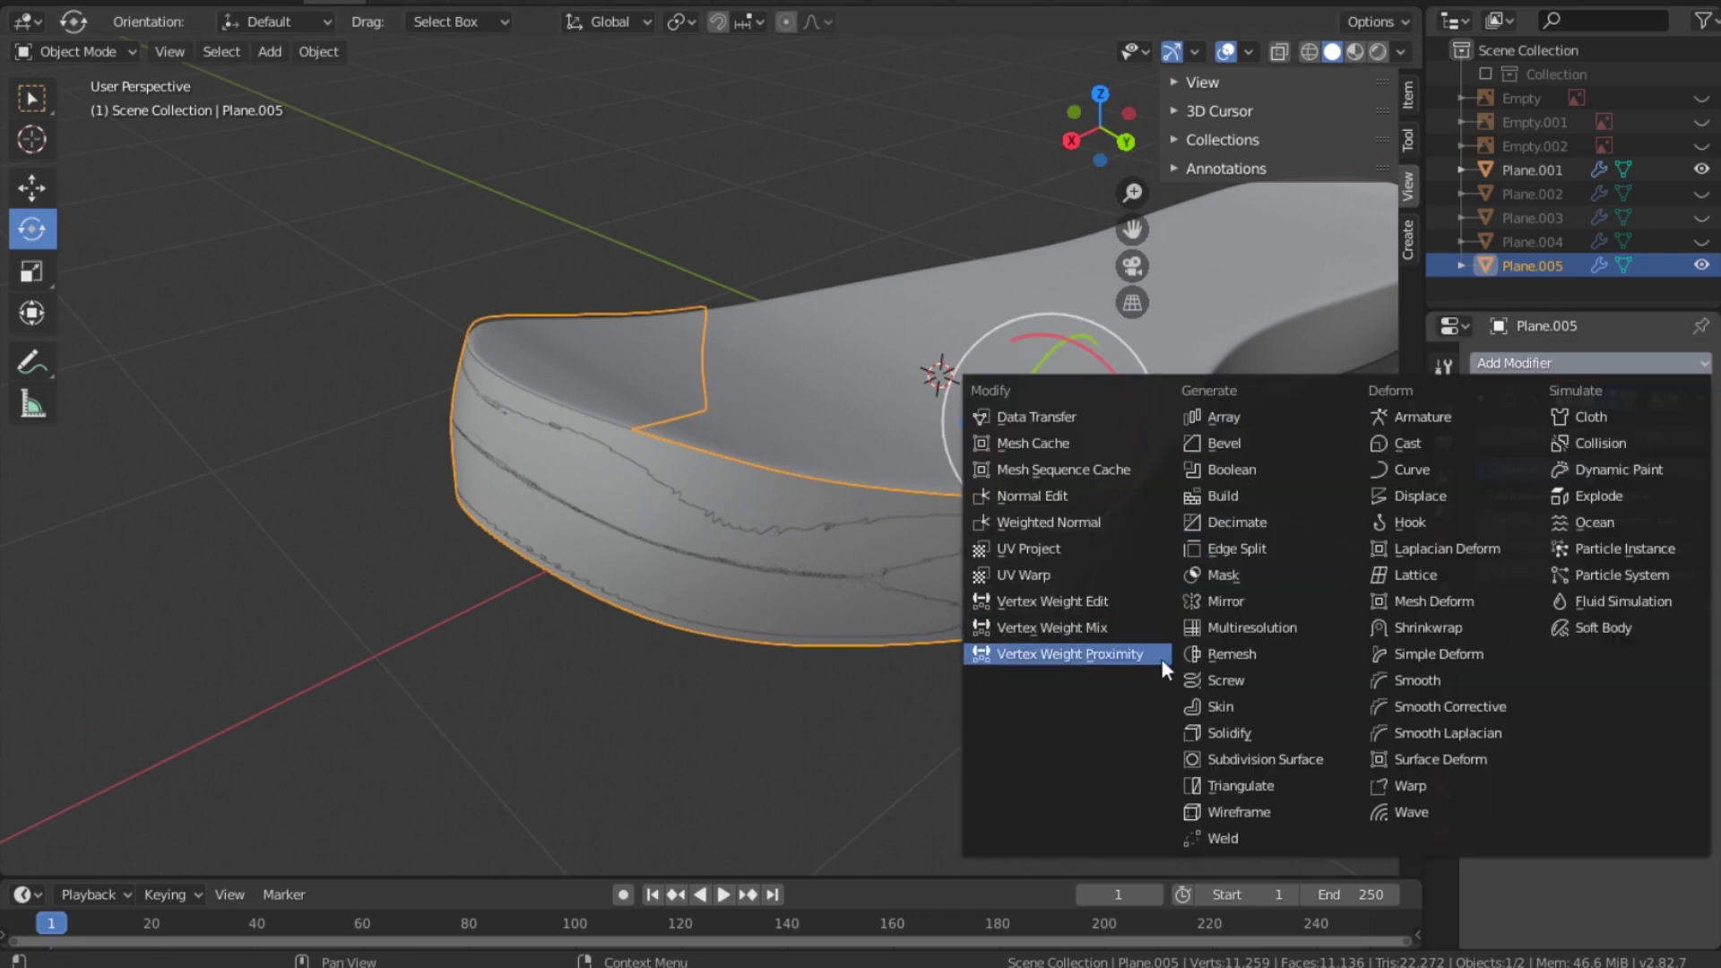
pyautogui.click(1263, 732)
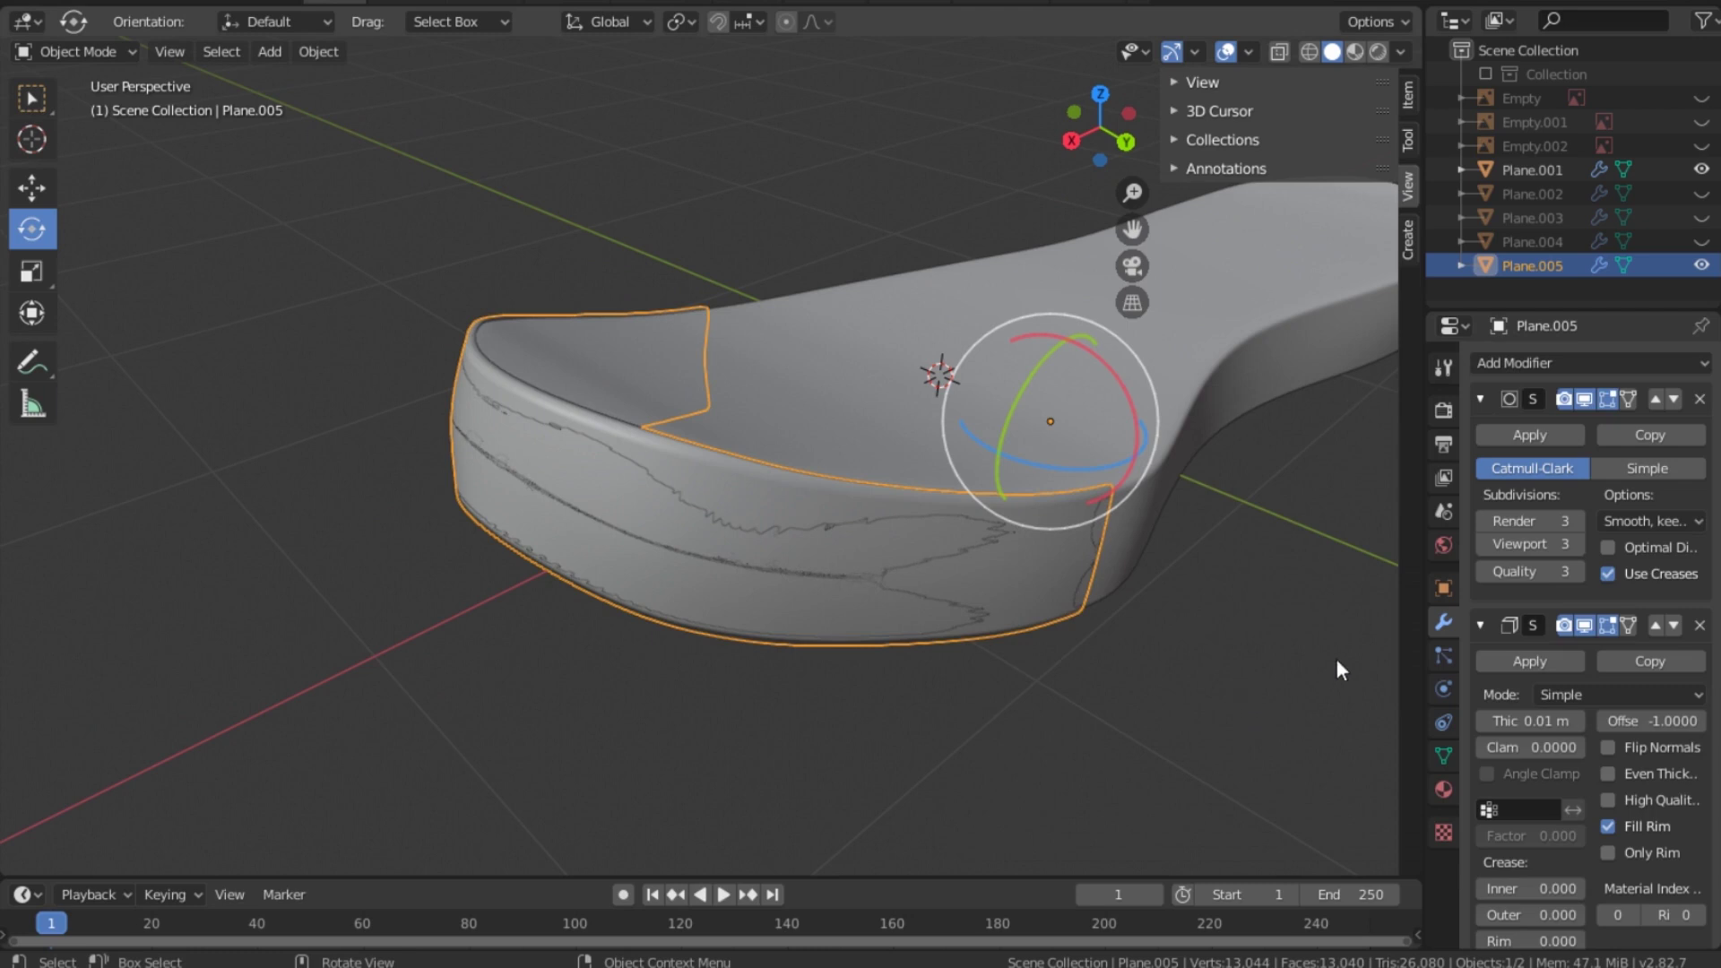
# Step: Move the Solidify modifier above the subdivision modifier and set its thickness to -0.05 m
pyautogui.moveTo(1115, 132); pyautogui.dragTo(1209, 222)
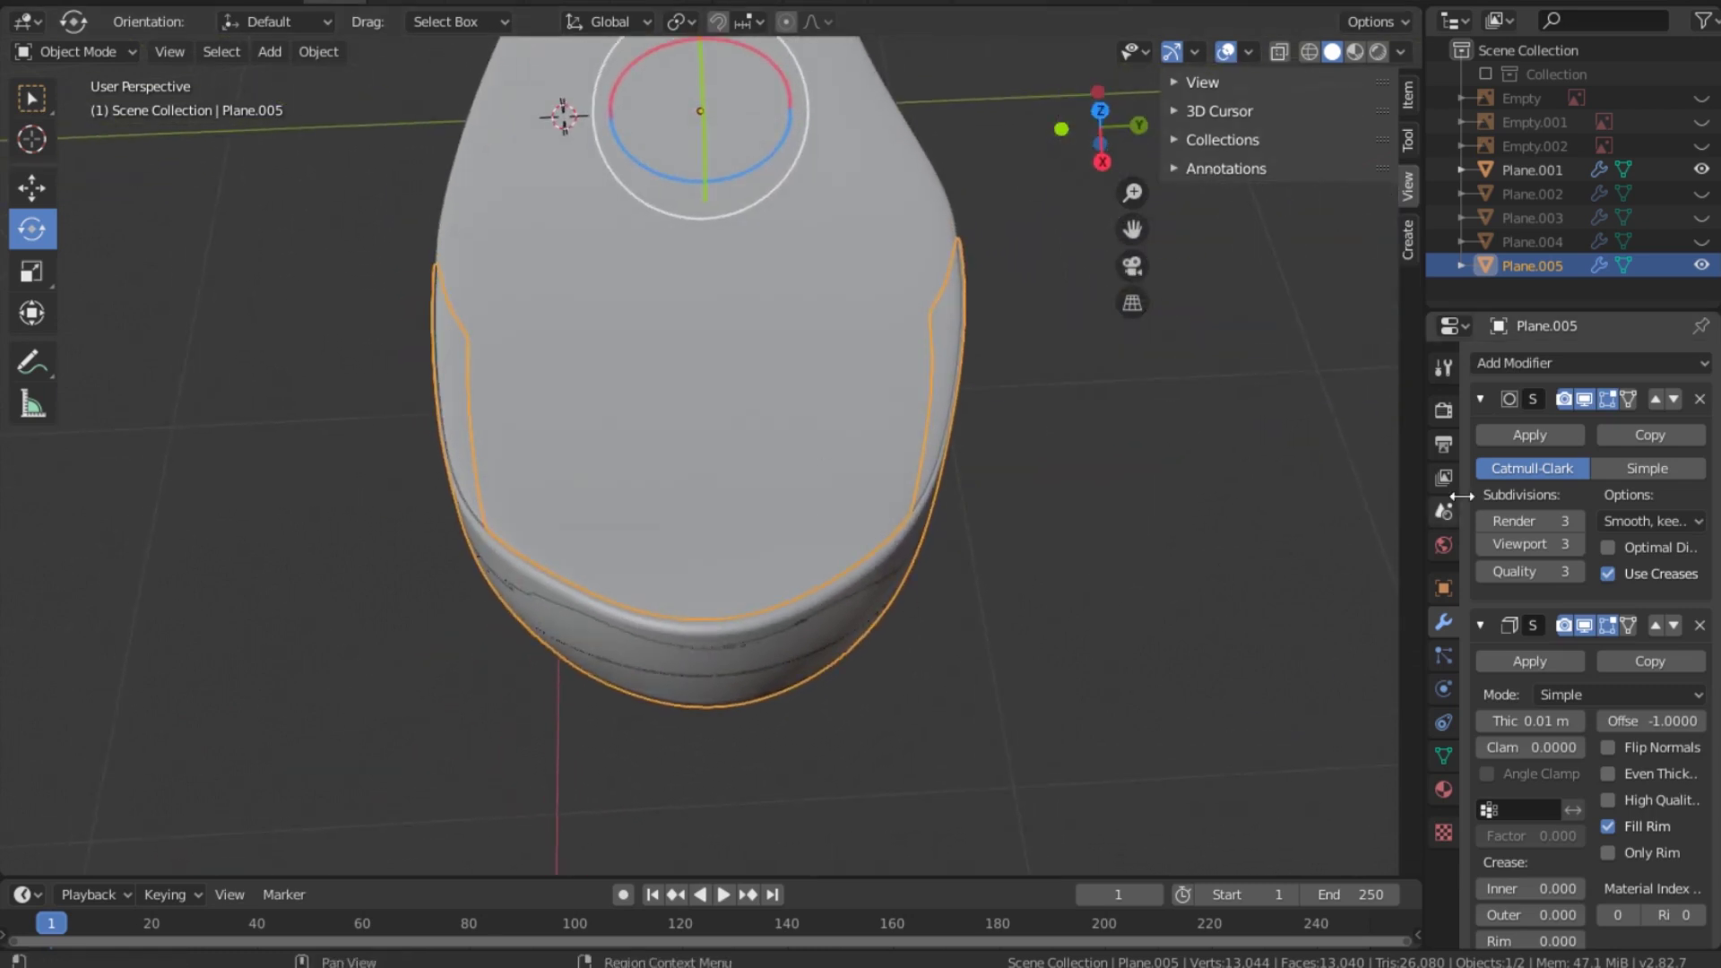
pyautogui.click(1655, 625)
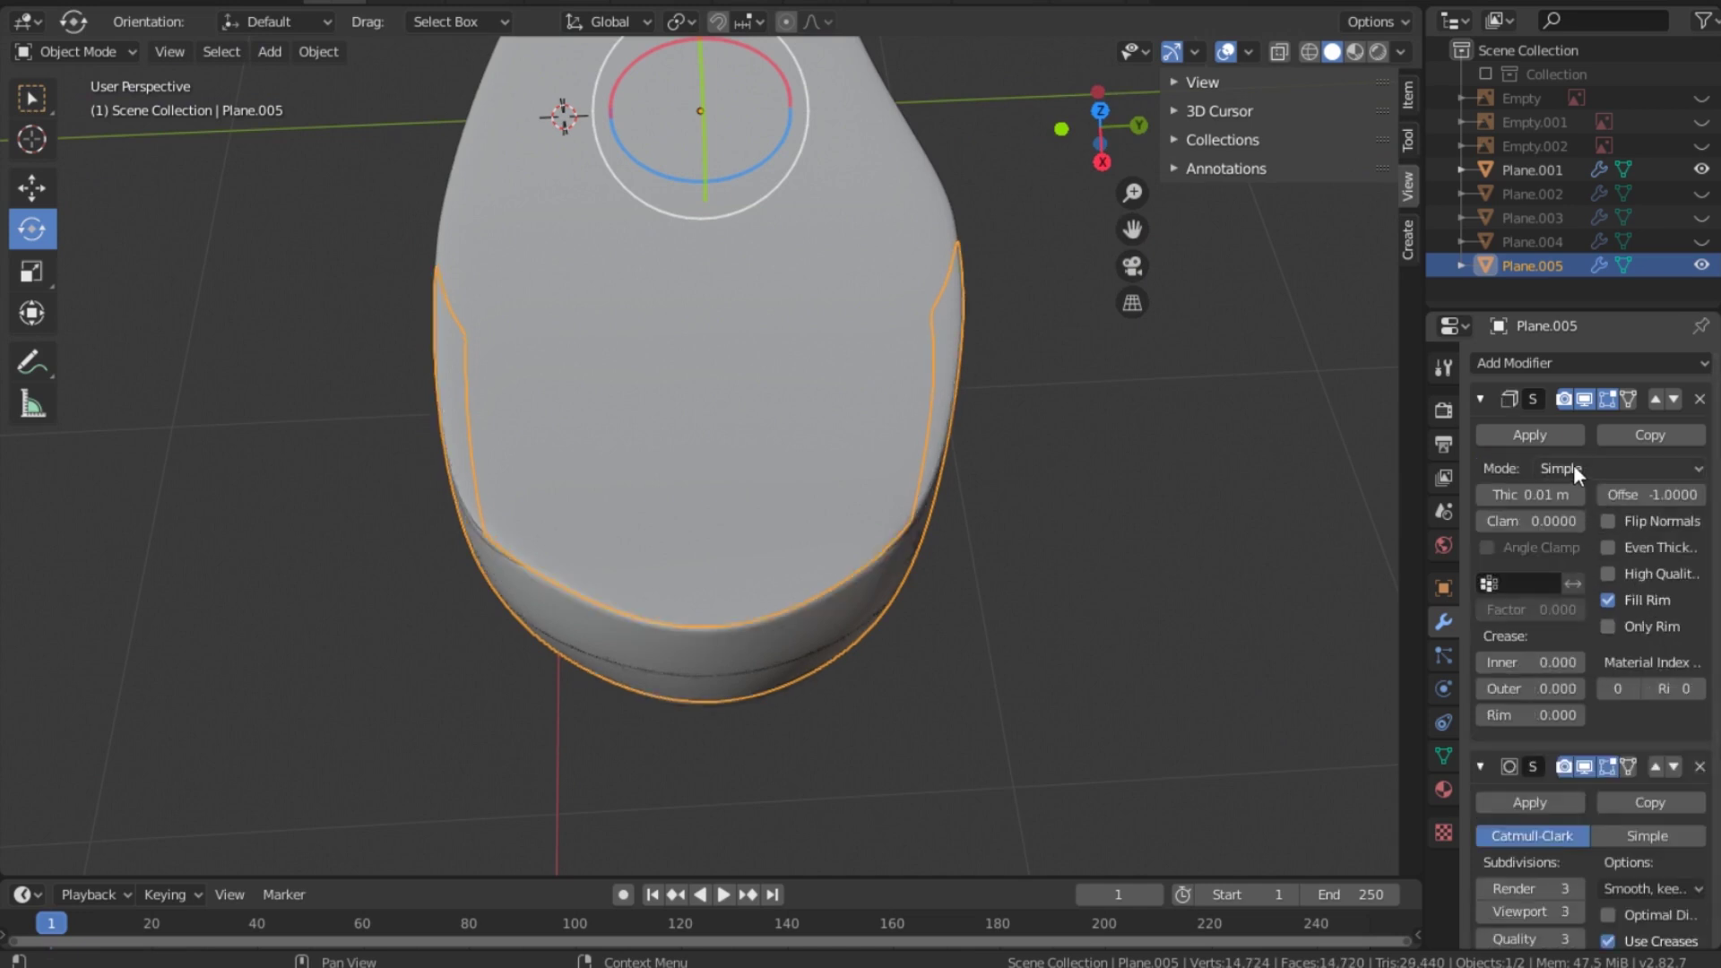
pyautogui.moveTo(1531, 495); pyautogui.dragTo(1471, 495)
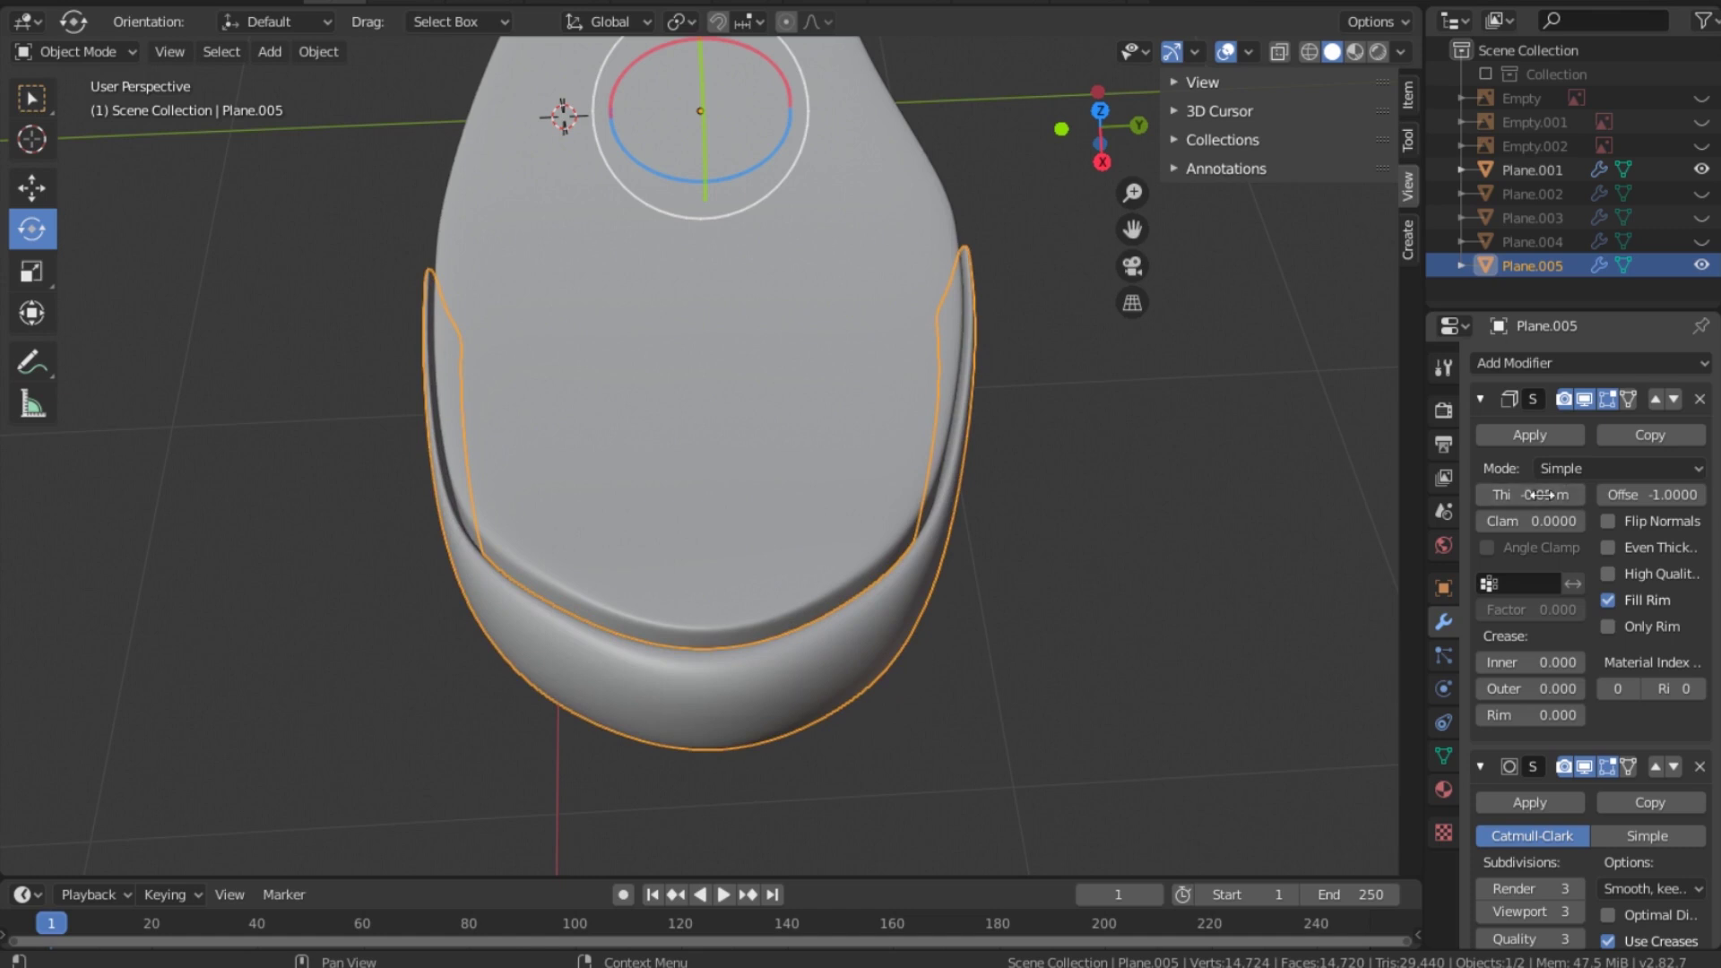
# Step: From the top view, scale the toe strip to about 0.973 along X to bring it closer to the sole
pyautogui.moveTo(1099, 142)
pyautogui.mouseDown()
pyautogui.moveTo(1068, 179)
pyautogui.moveTo(959, 76)
pyautogui.moveTo(1070, 173)
pyautogui.moveTo(1114, 144)
pyautogui.mouseUp()
pyautogui.press('`')
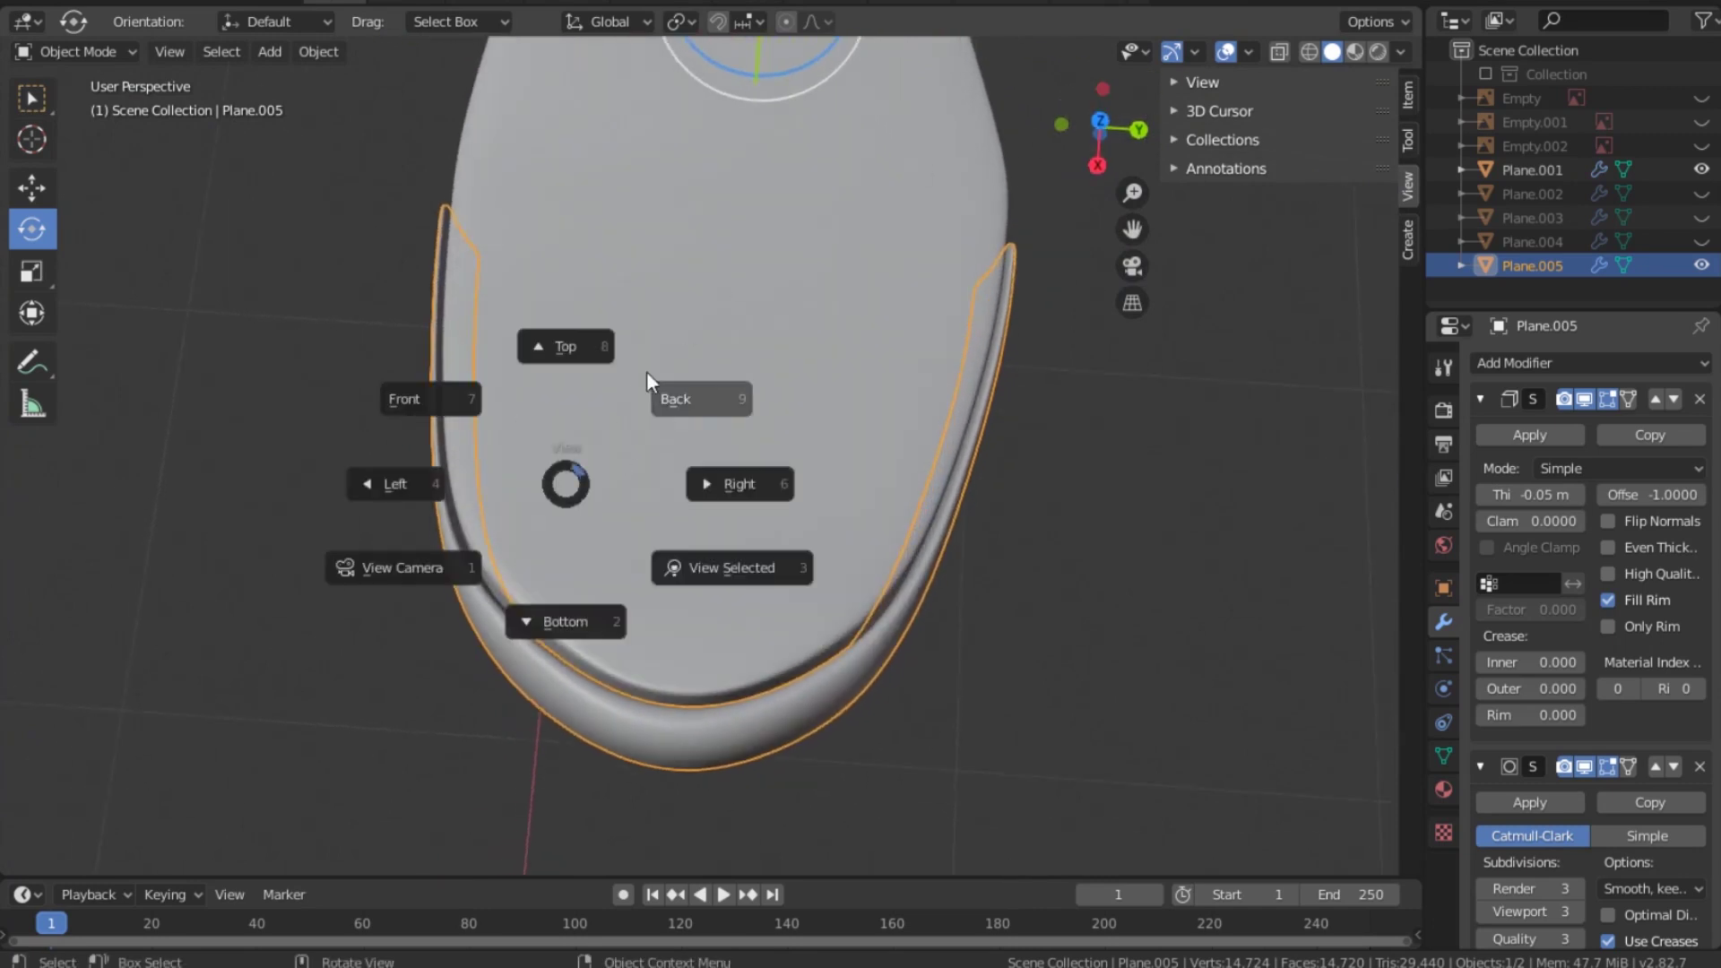
pyautogui.click(576, 352)
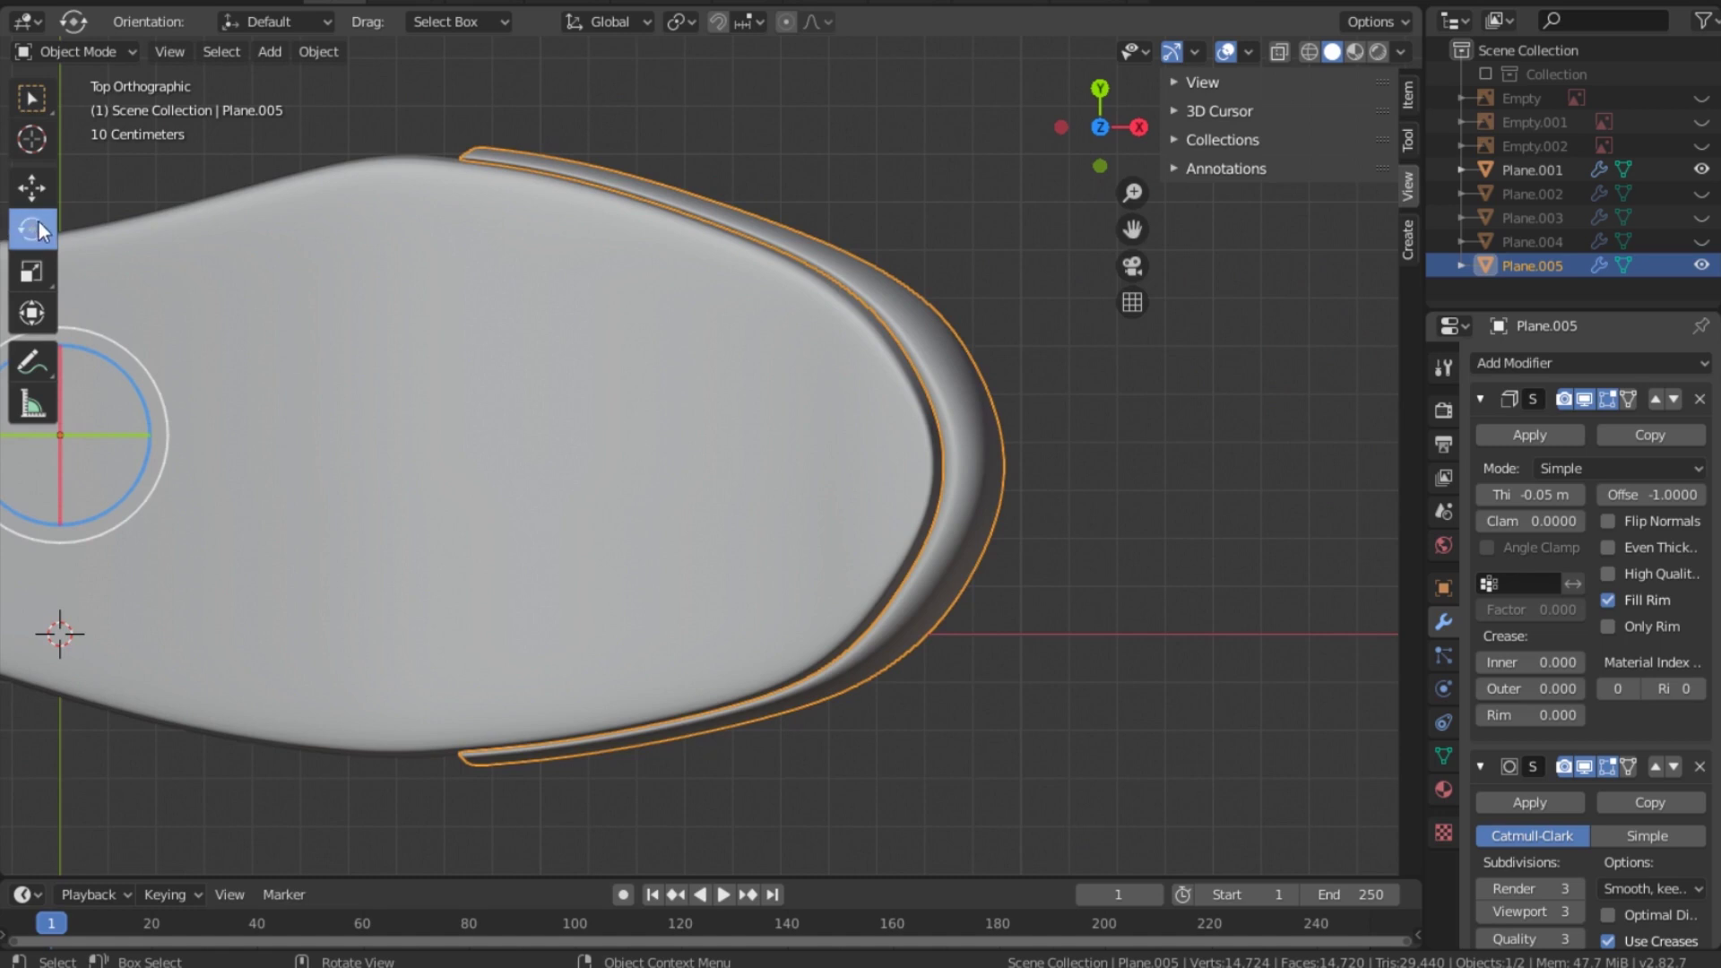
pyautogui.click(36, 271)
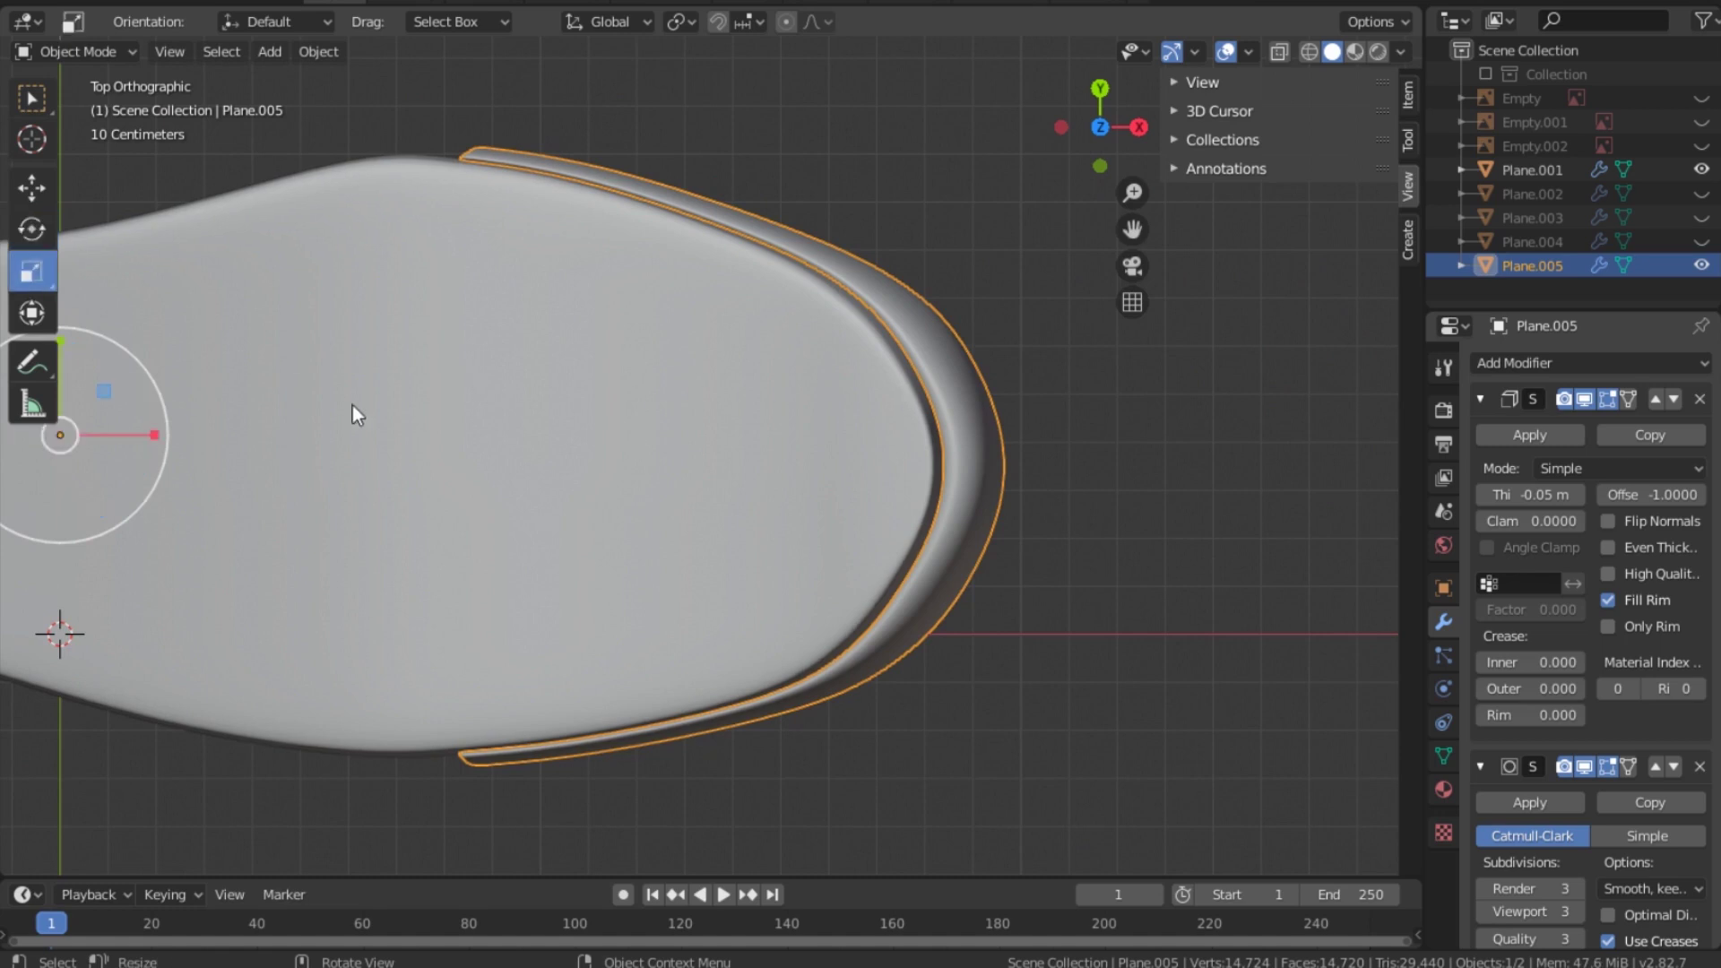
pyautogui.moveTo(153, 434); pyautogui.dragTo(144, 437)
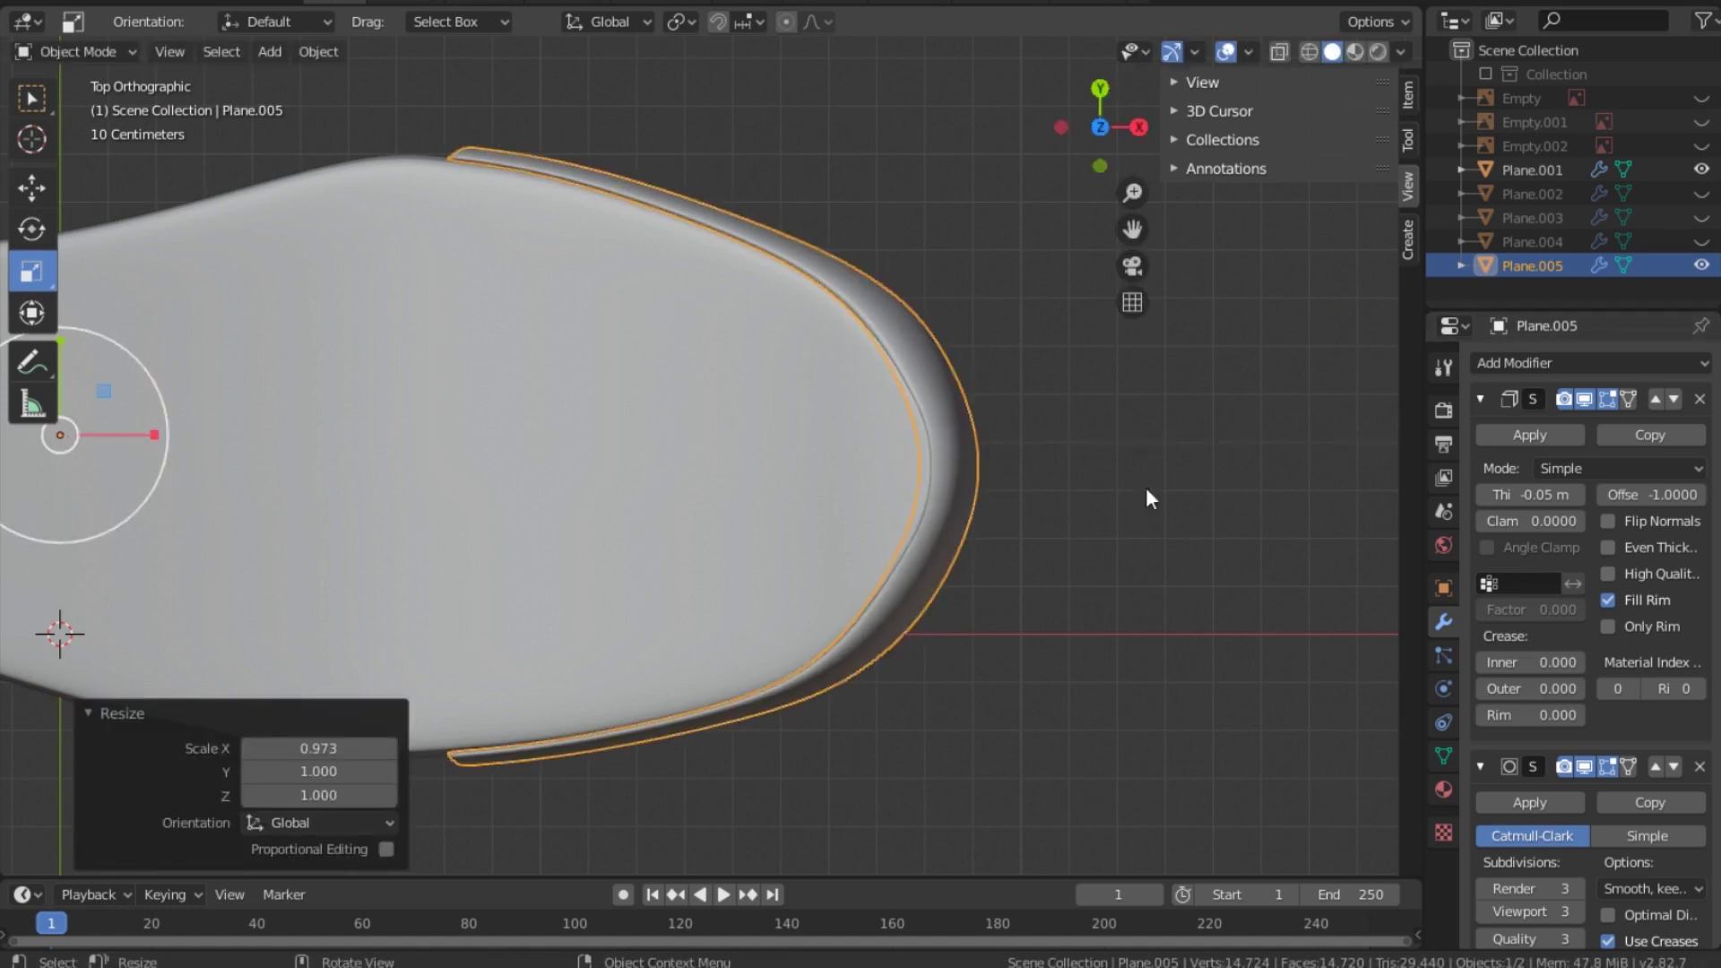
# Step: Scale the toe strip along X by about 0.987, set its Solidify thickness to -0.08 m, and scale X again by about 0.986
pyautogui.moveTo(152, 436); pyautogui.dragTo(150, 437)
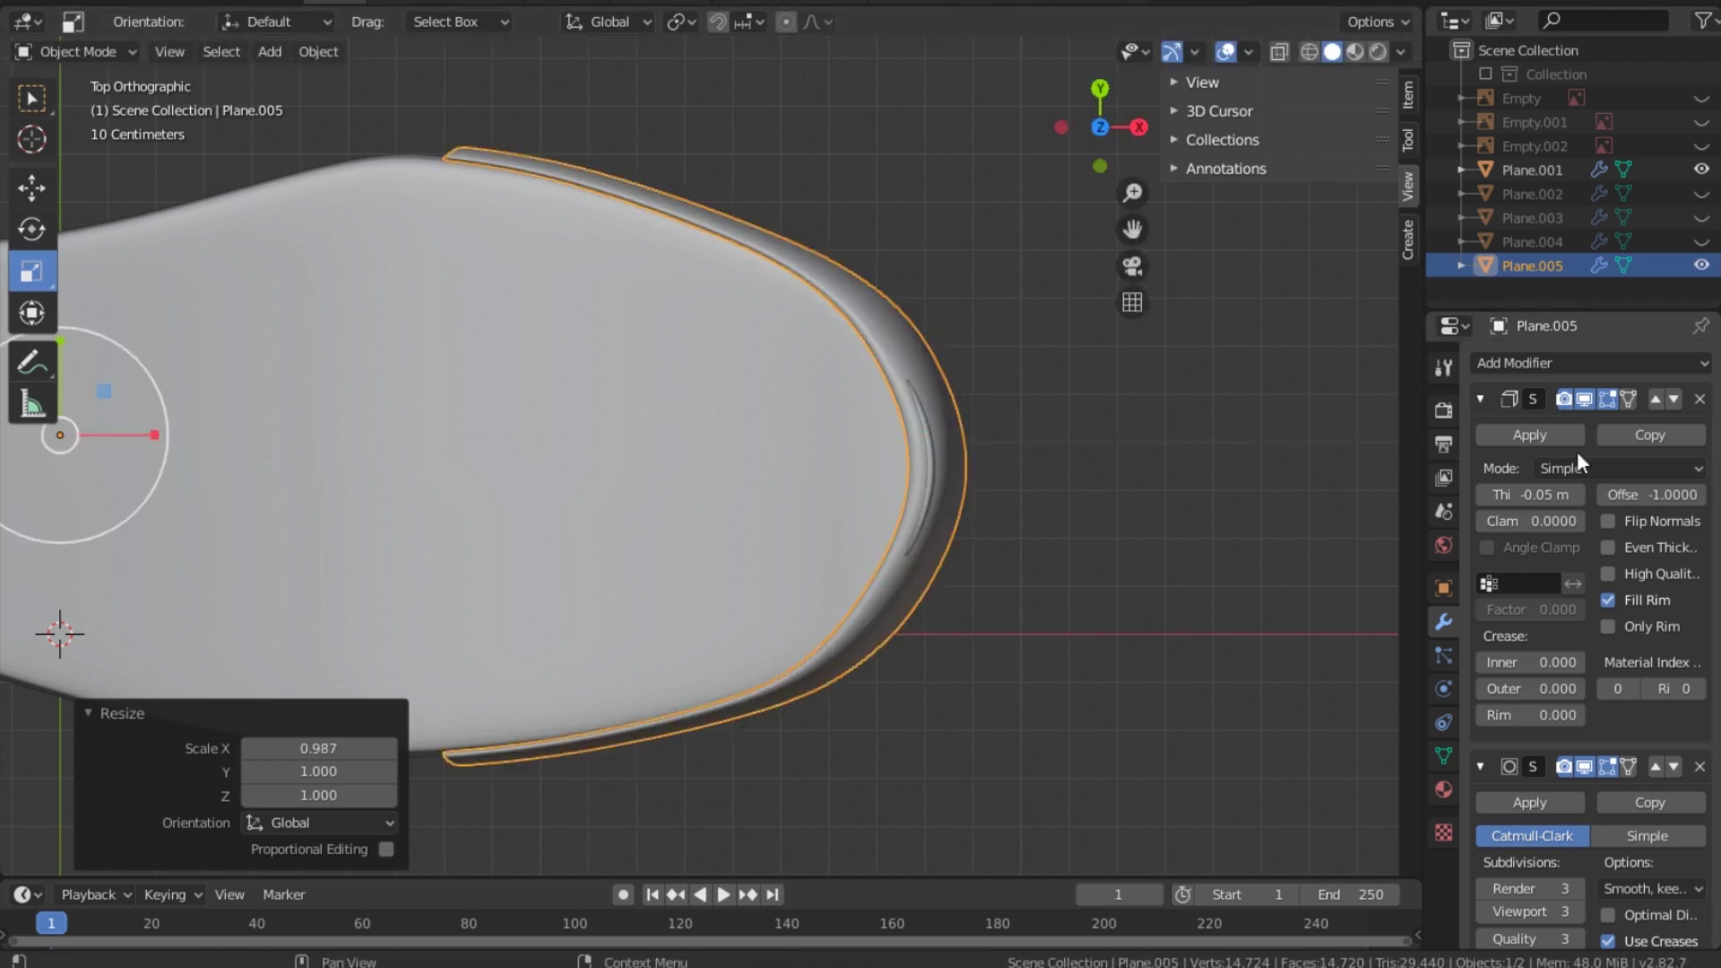
pyautogui.moveTo(1538, 494)
pyautogui.mouseDown()
pyautogui.moveTo(1546, 505)
pyautogui.moveTo(1529, 494)
pyautogui.mouseUp()
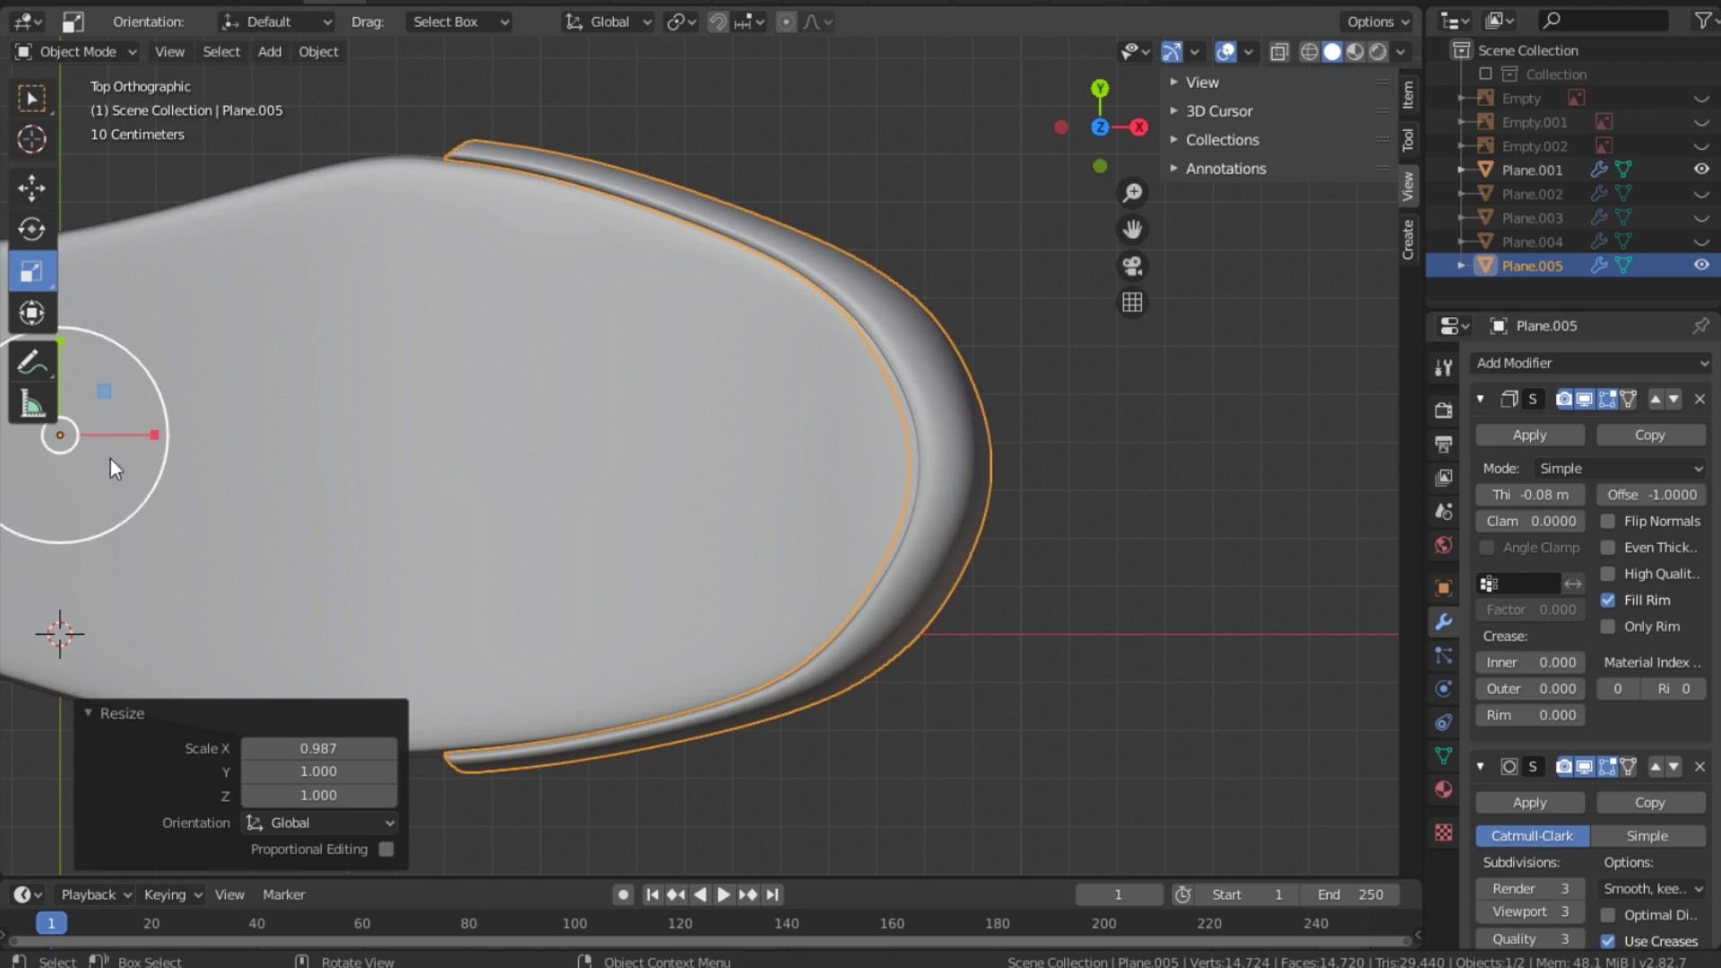
pyautogui.moveTo(152, 437); pyautogui.dragTo(145, 437)
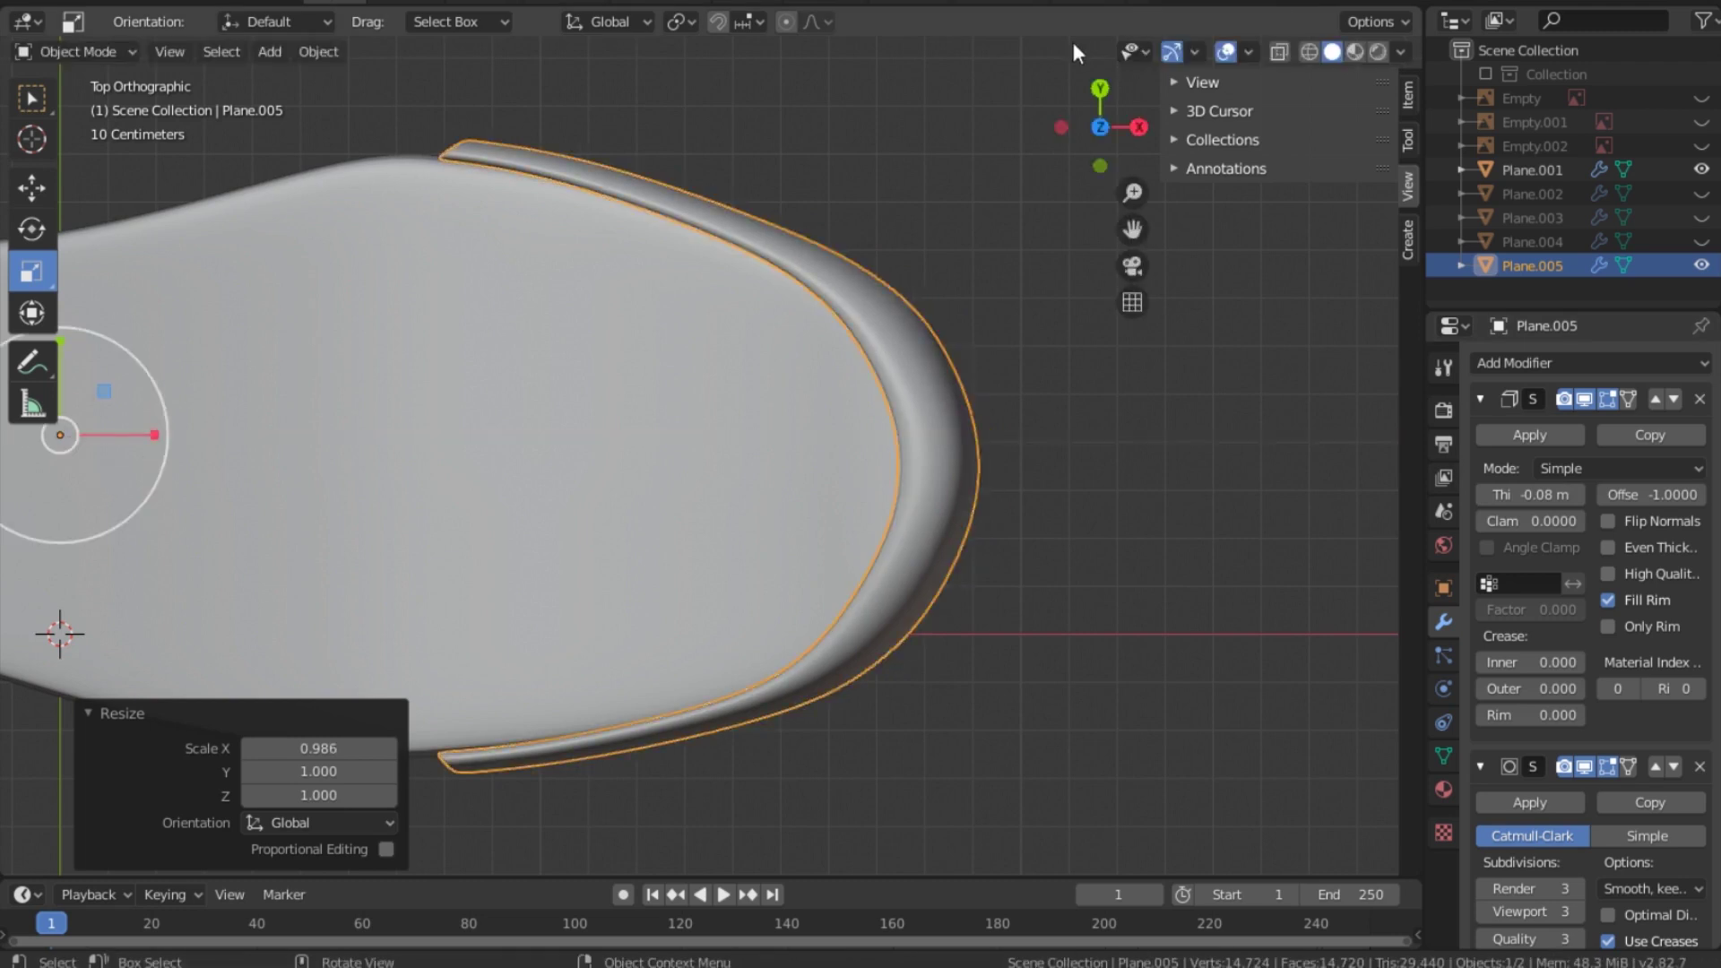
# Step: Lower the toe strip slightly along Z so it sits closer to the sole's upper rim
pyautogui.moveTo(1099, 125); pyautogui.dragTo(947, 52)
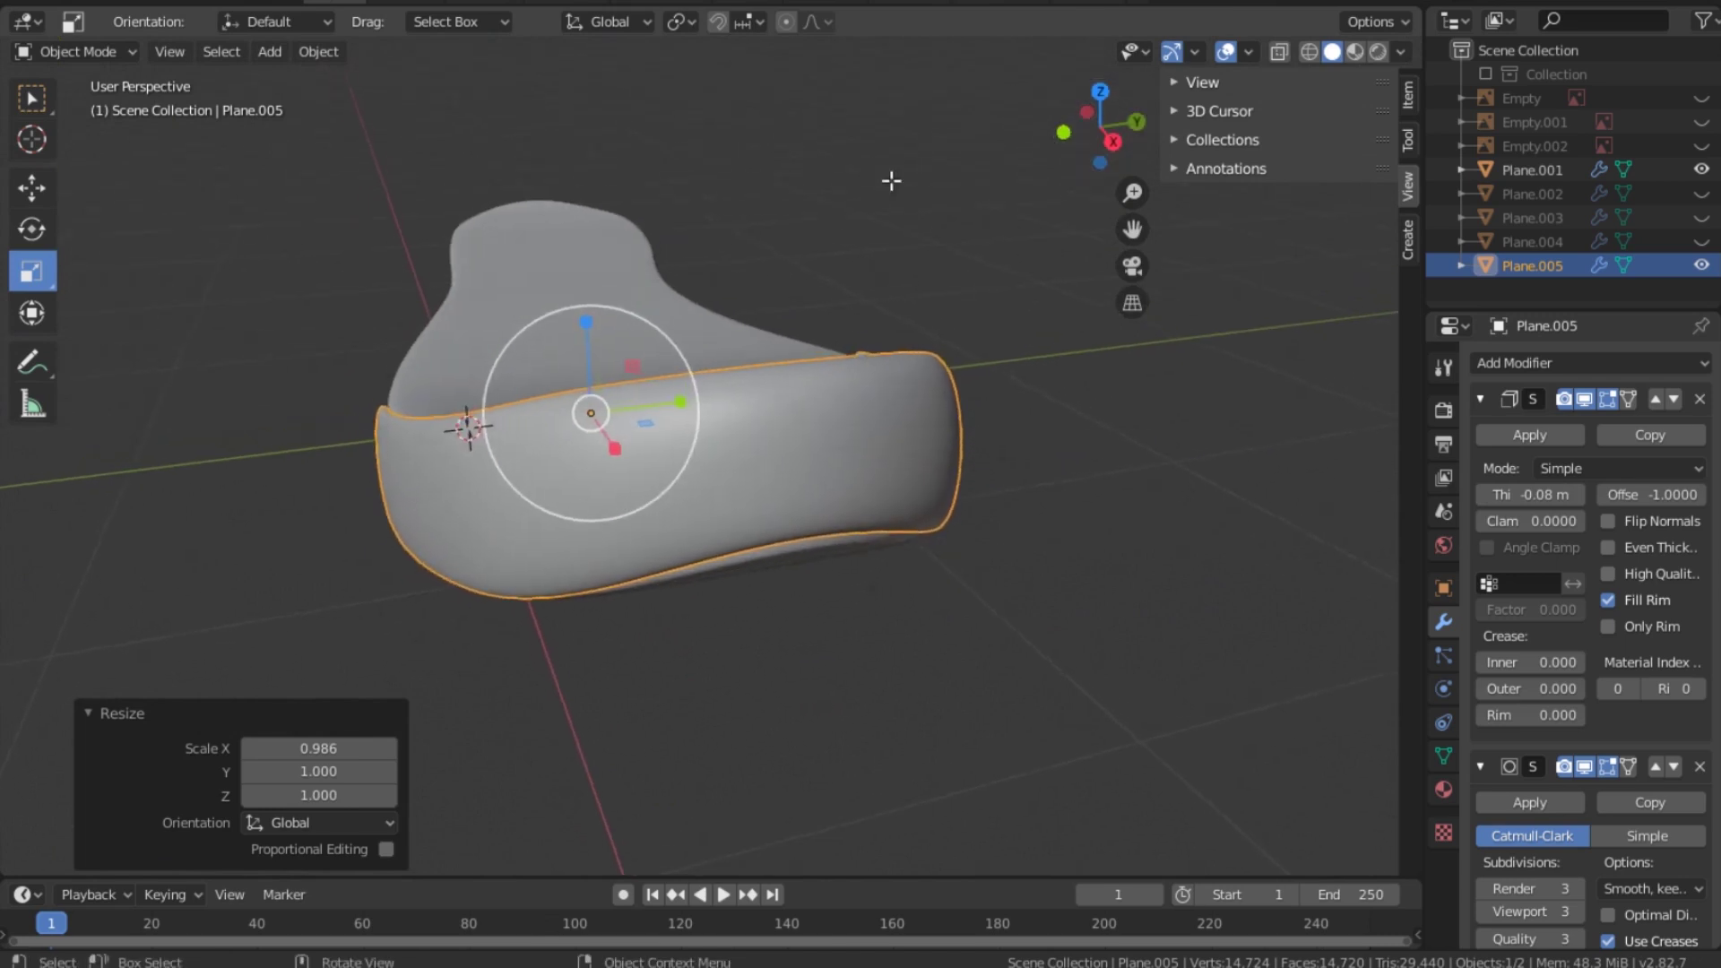
pyautogui.click(31, 187)
pyautogui.moveTo(585, 314); pyautogui.dragTo(588, 327)
pyautogui.click(764, 278)
pyautogui.click(809, 423)
# Step: Add a lengthwise loop cut near the toe strip's upper edge at factor -0.994 and another near its lower edge at 0.875
pyautogui.press('Tab')
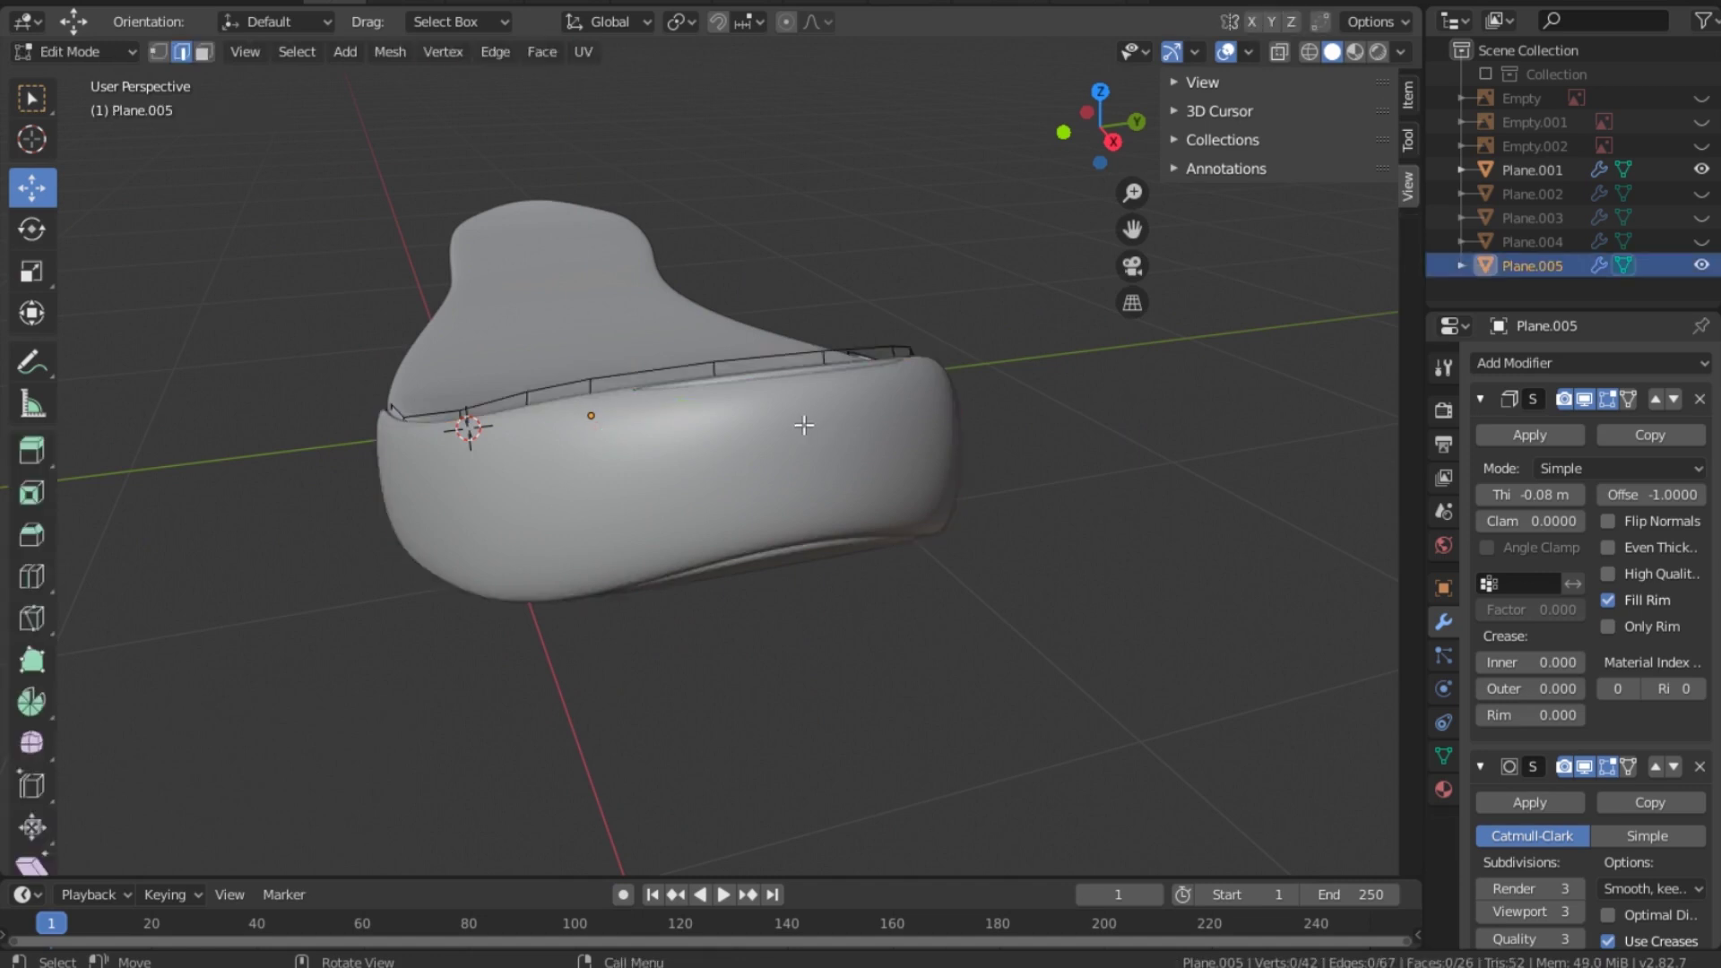
pyautogui.moveTo(1120, 157); pyautogui.dragTo(1208, 125)
pyautogui.moveTo(1071, 142); pyautogui.dragTo(1067, 142)
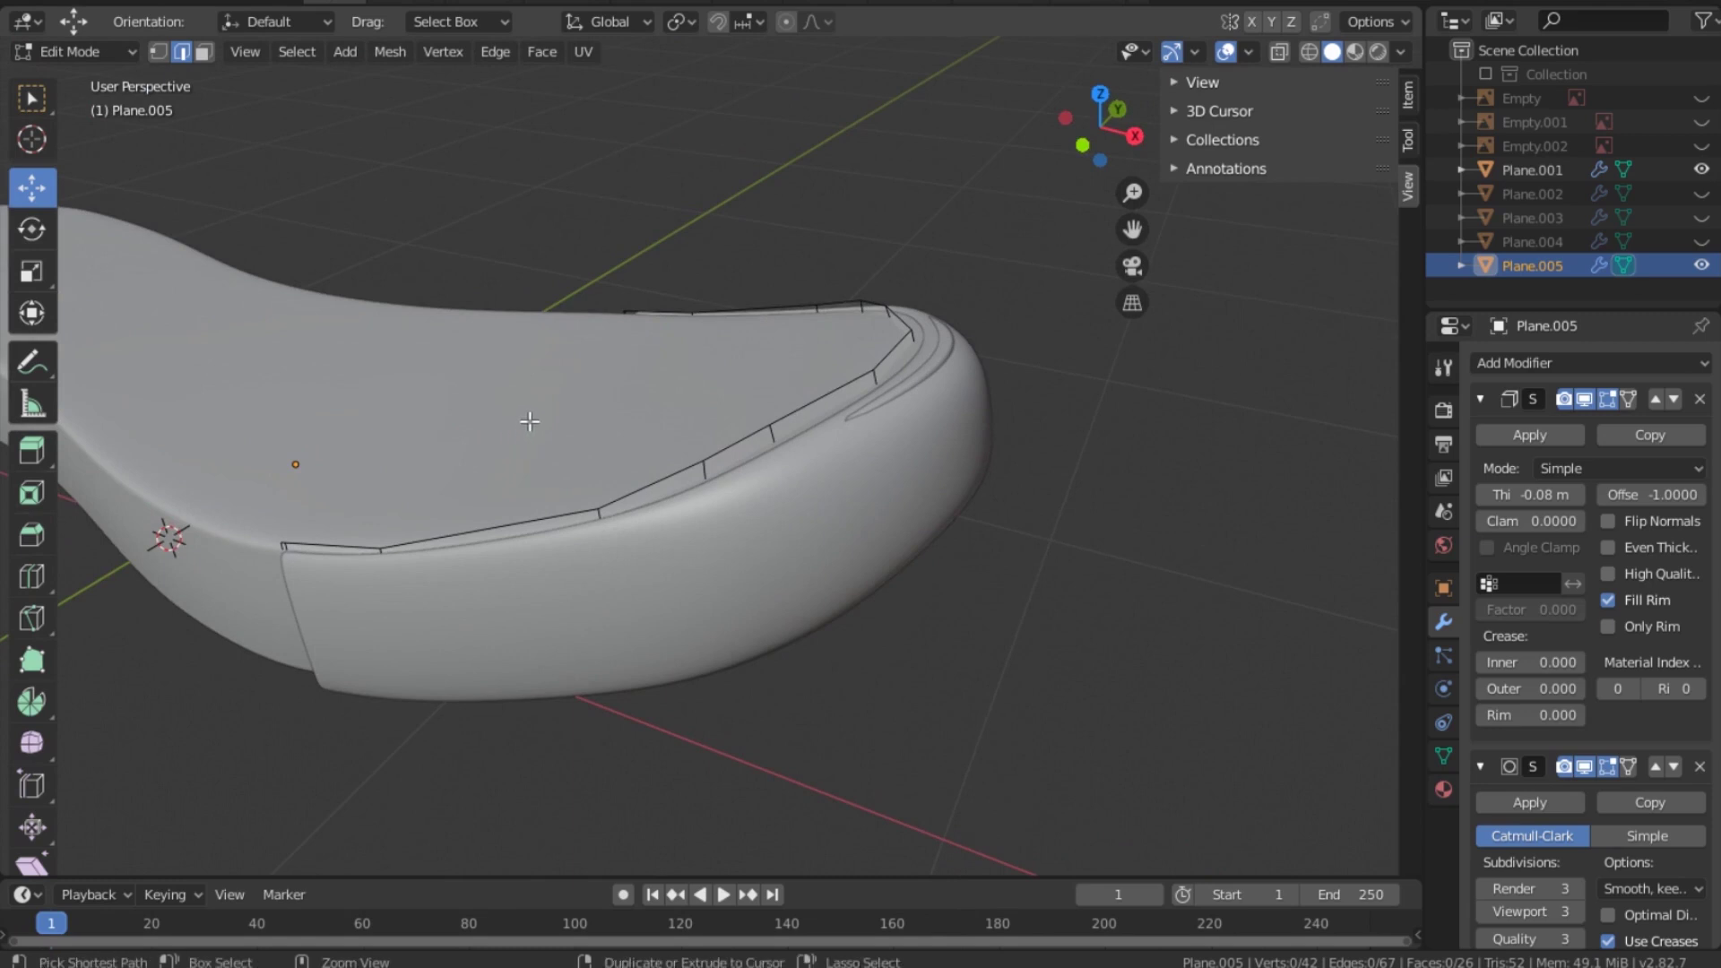
pyautogui.hotkey('ctrl', 'r')
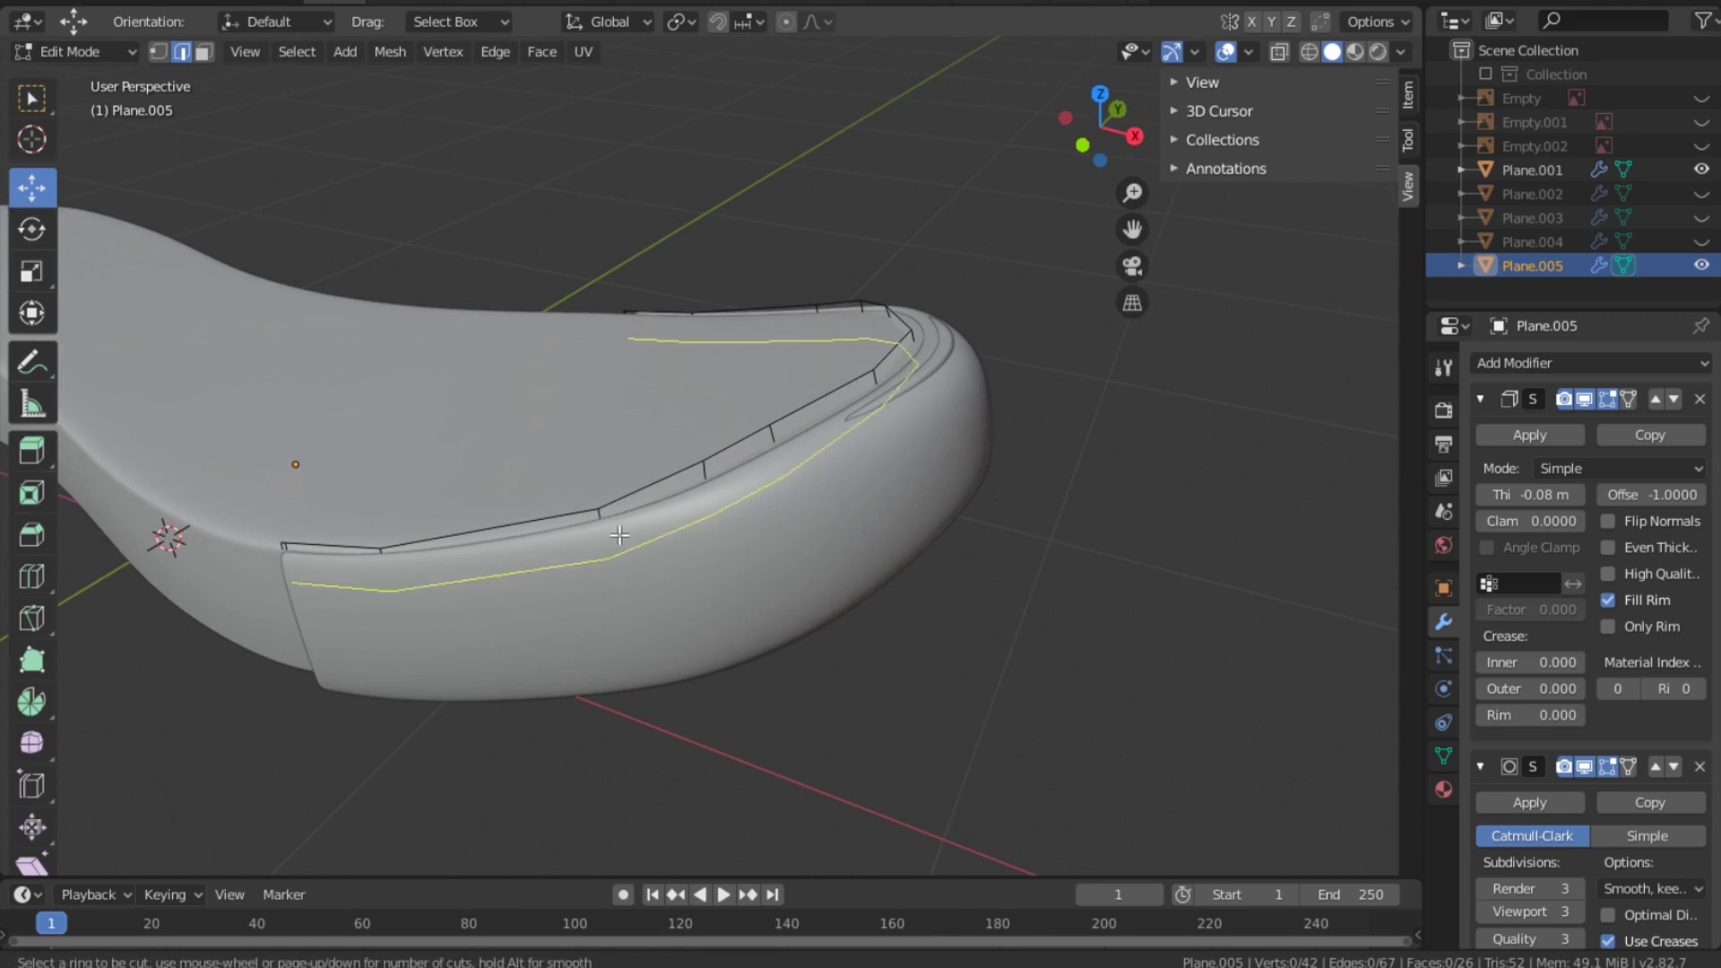
pyautogui.click(620, 535)
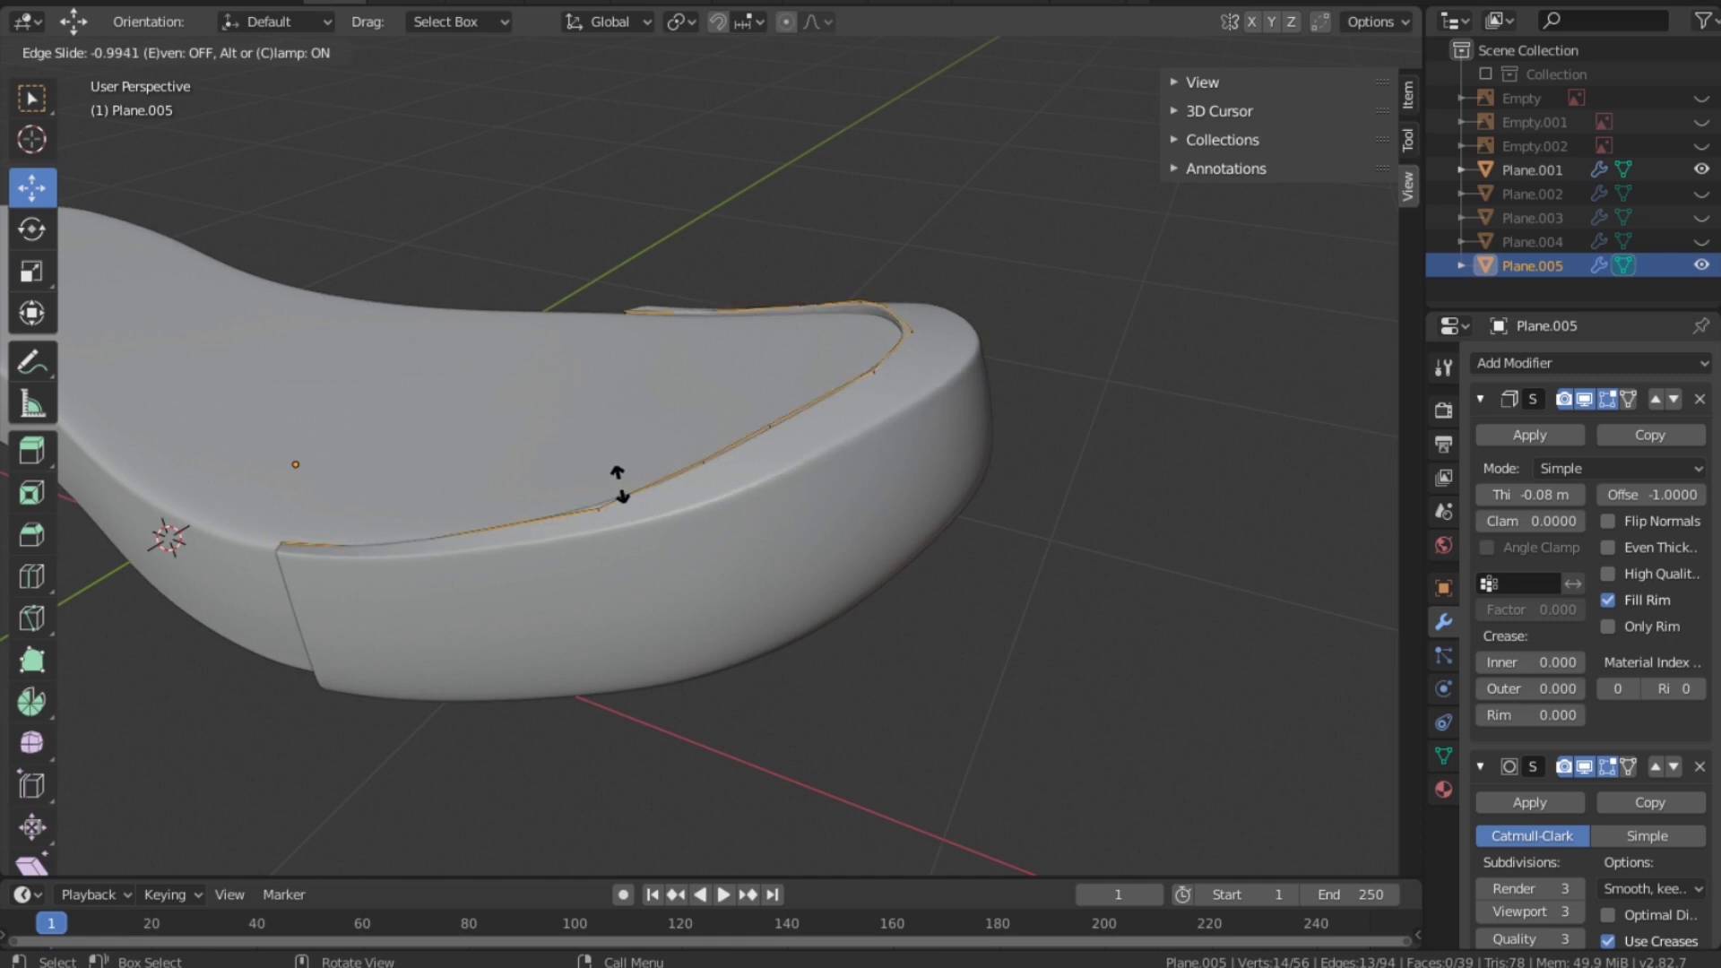
pyautogui.click(619, 484)
pyautogui.hotkey('ctrl', 'r')
pyautogui.click(710, 620)
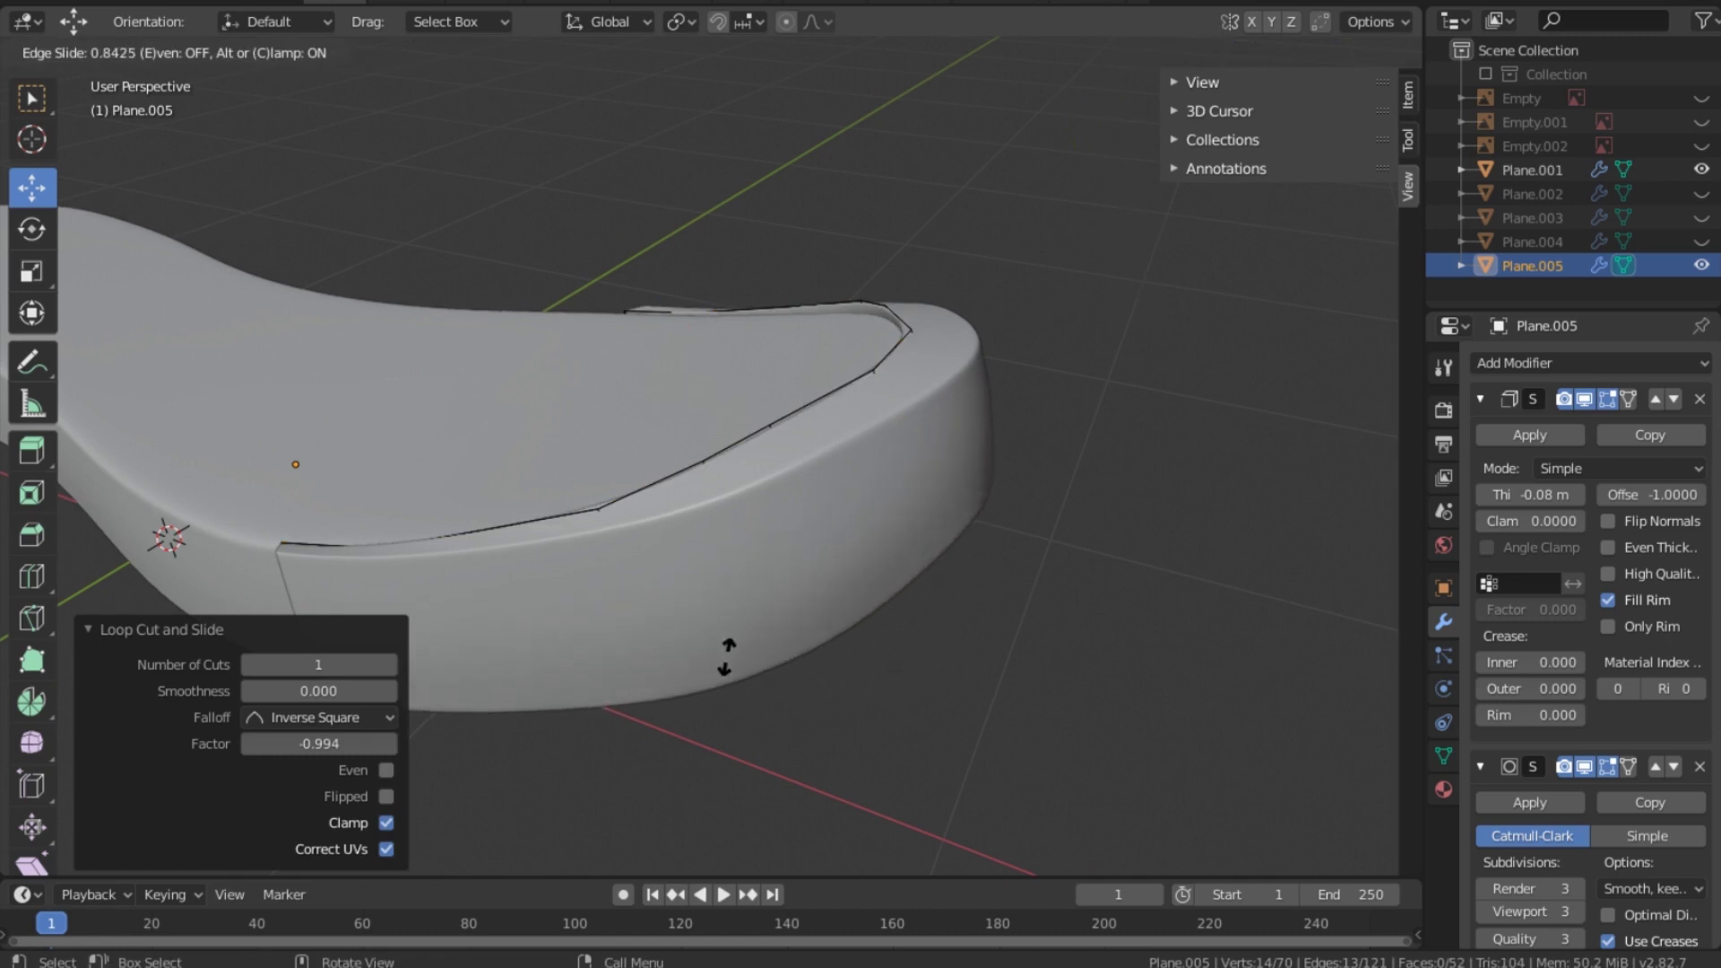
pyautogui.click(729, 658)
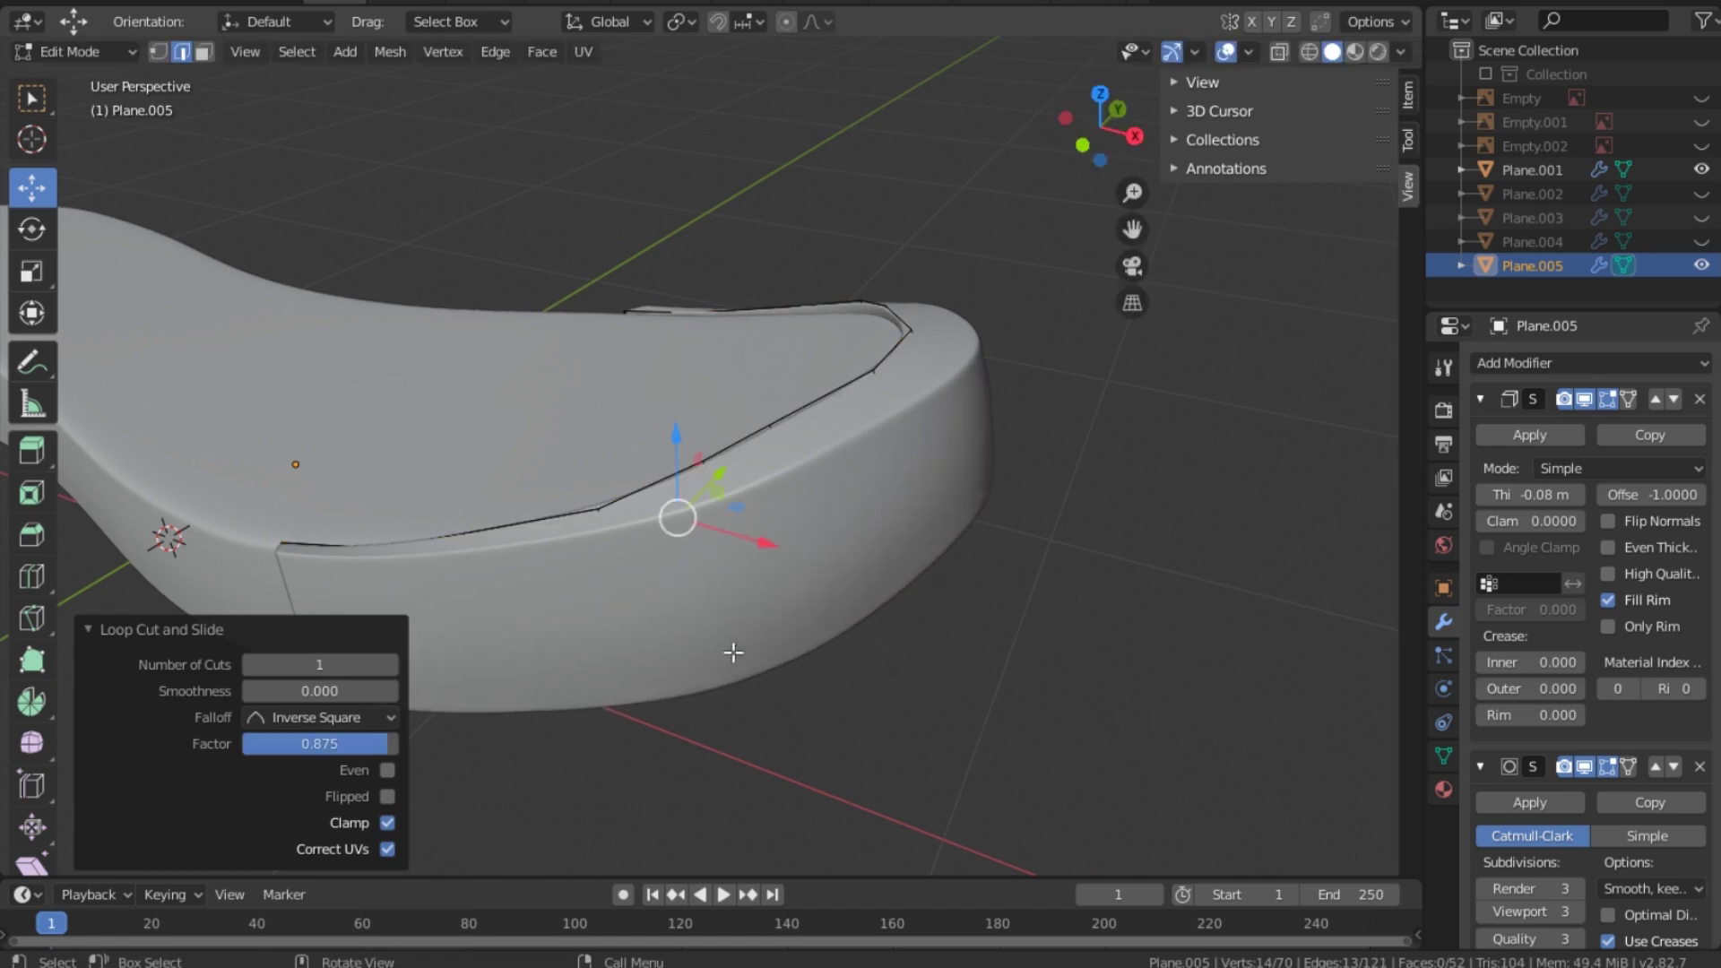
# Step: Try scaling the entire toe strip mesh along Z in edit mode, and undo the change
pyautogui.click(950, 420)
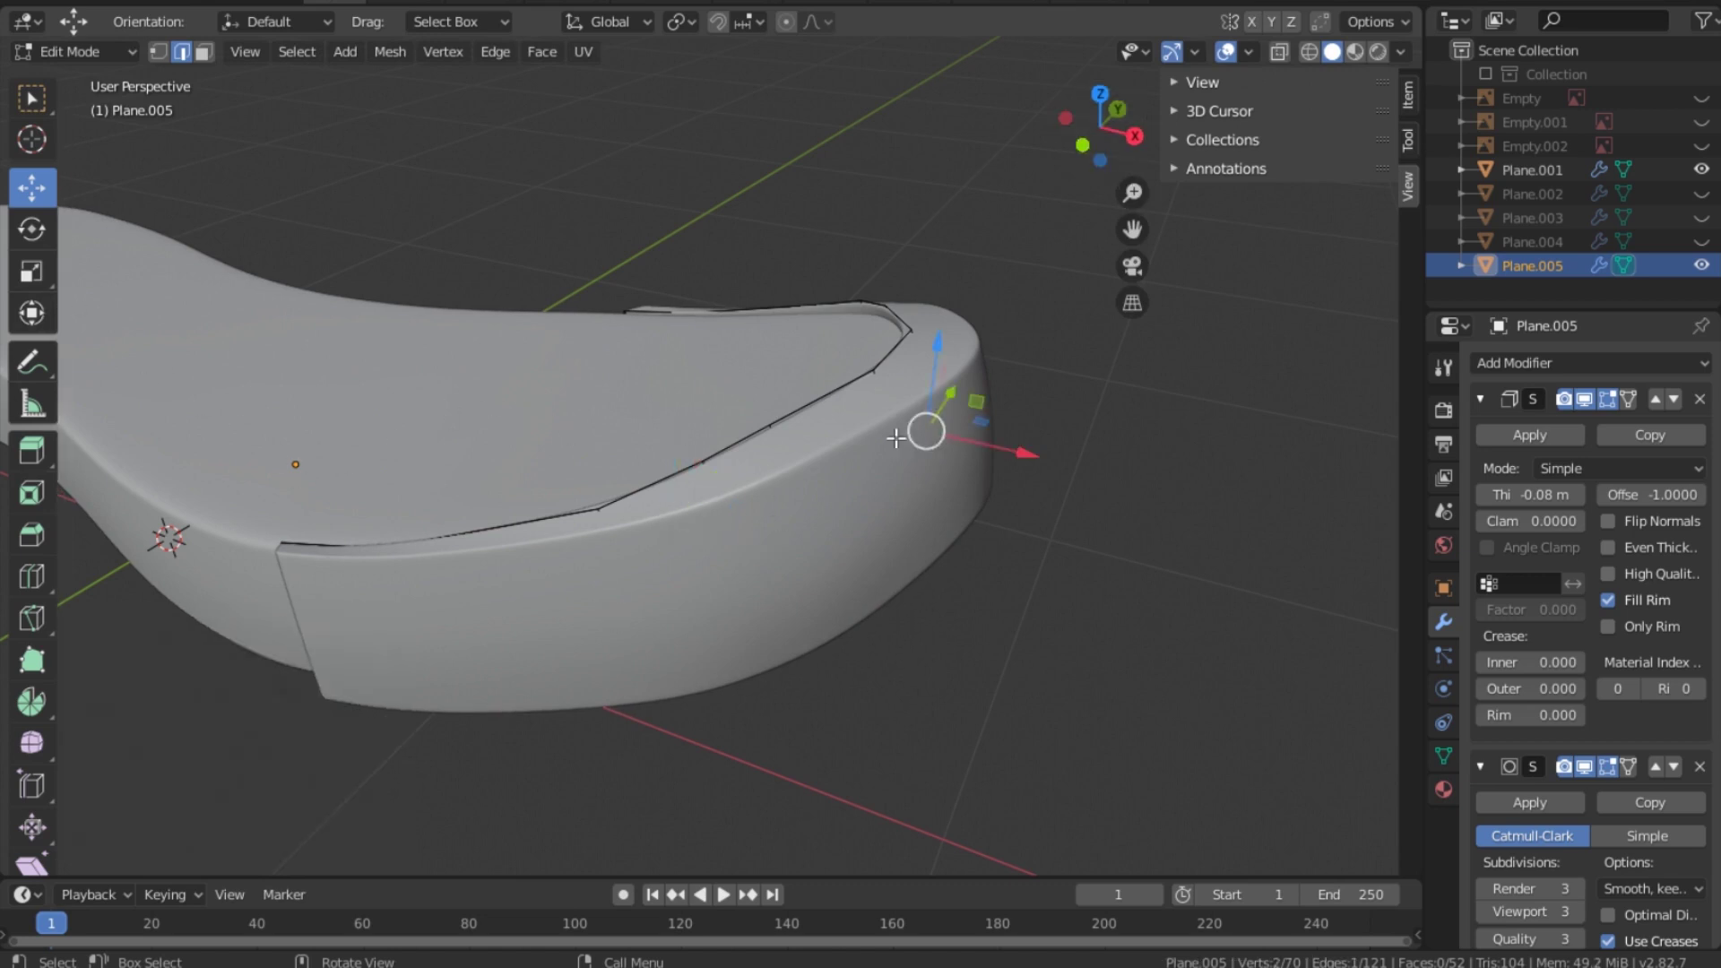
pyautogui.press('a')
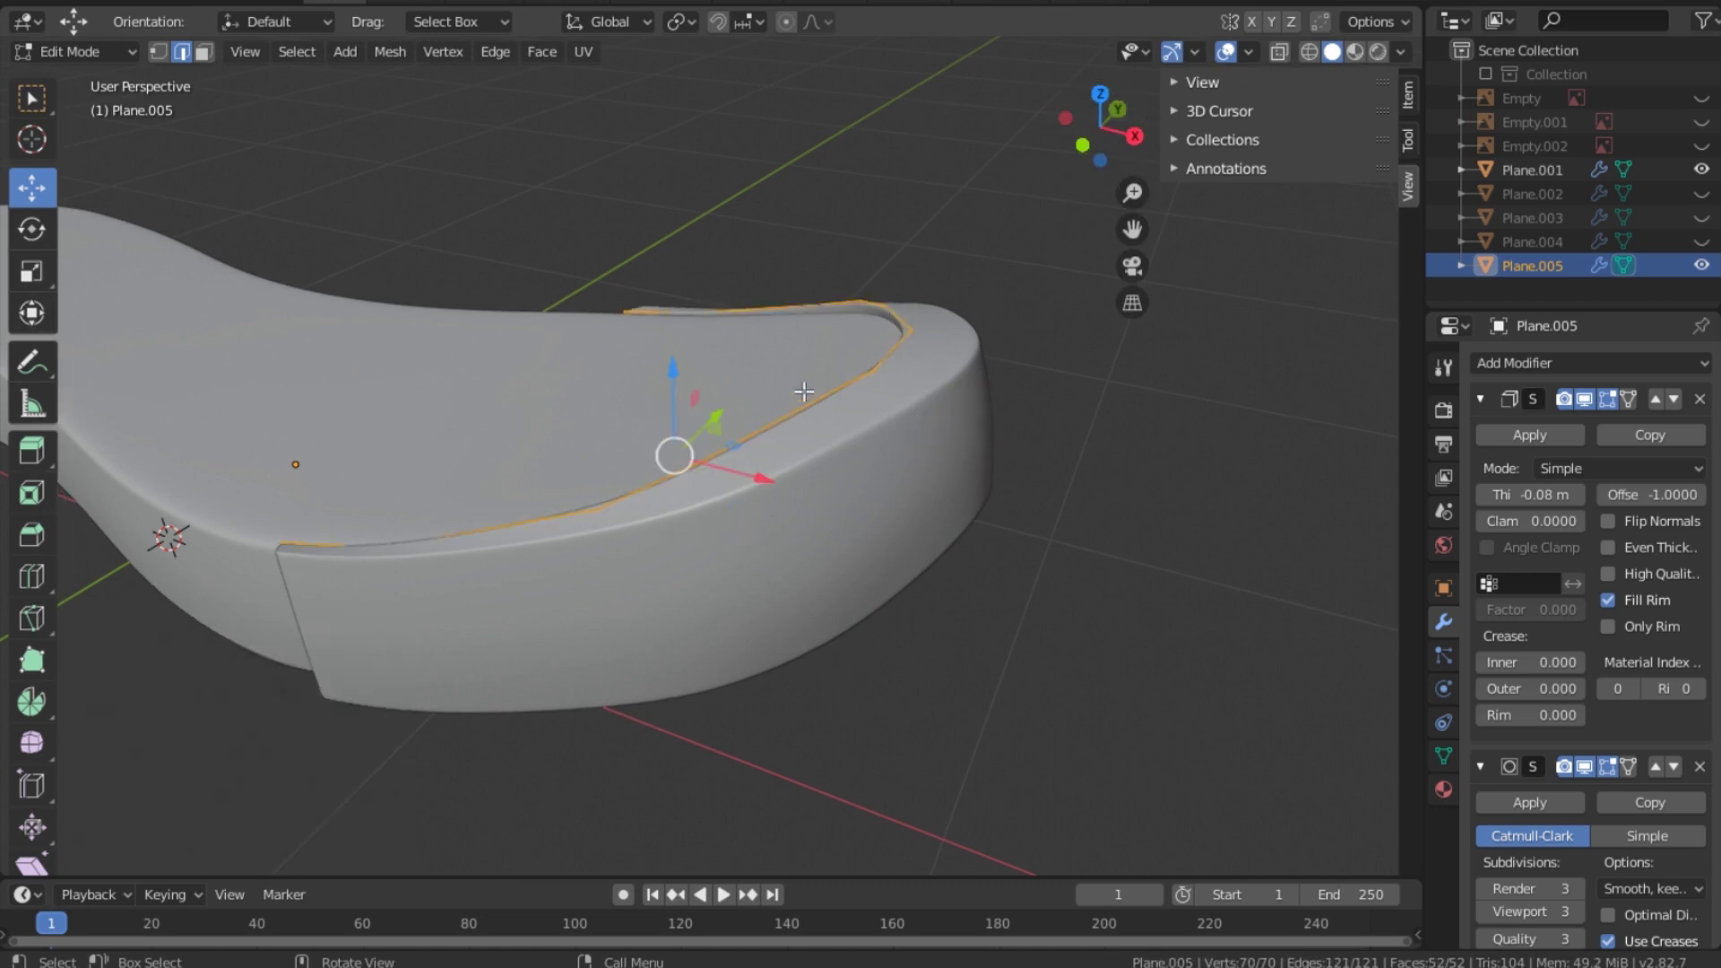
pyautogui.click(32, 271)
pyautogui.moveTo(676, 377)
pyautogui.mouseDown()
pyautogui.moveTo(680, 404)
pyautogui.moveTo(668, 386)
pyautogui.mouseUp()
pyautogui.hotkey('ctrl', 'z')
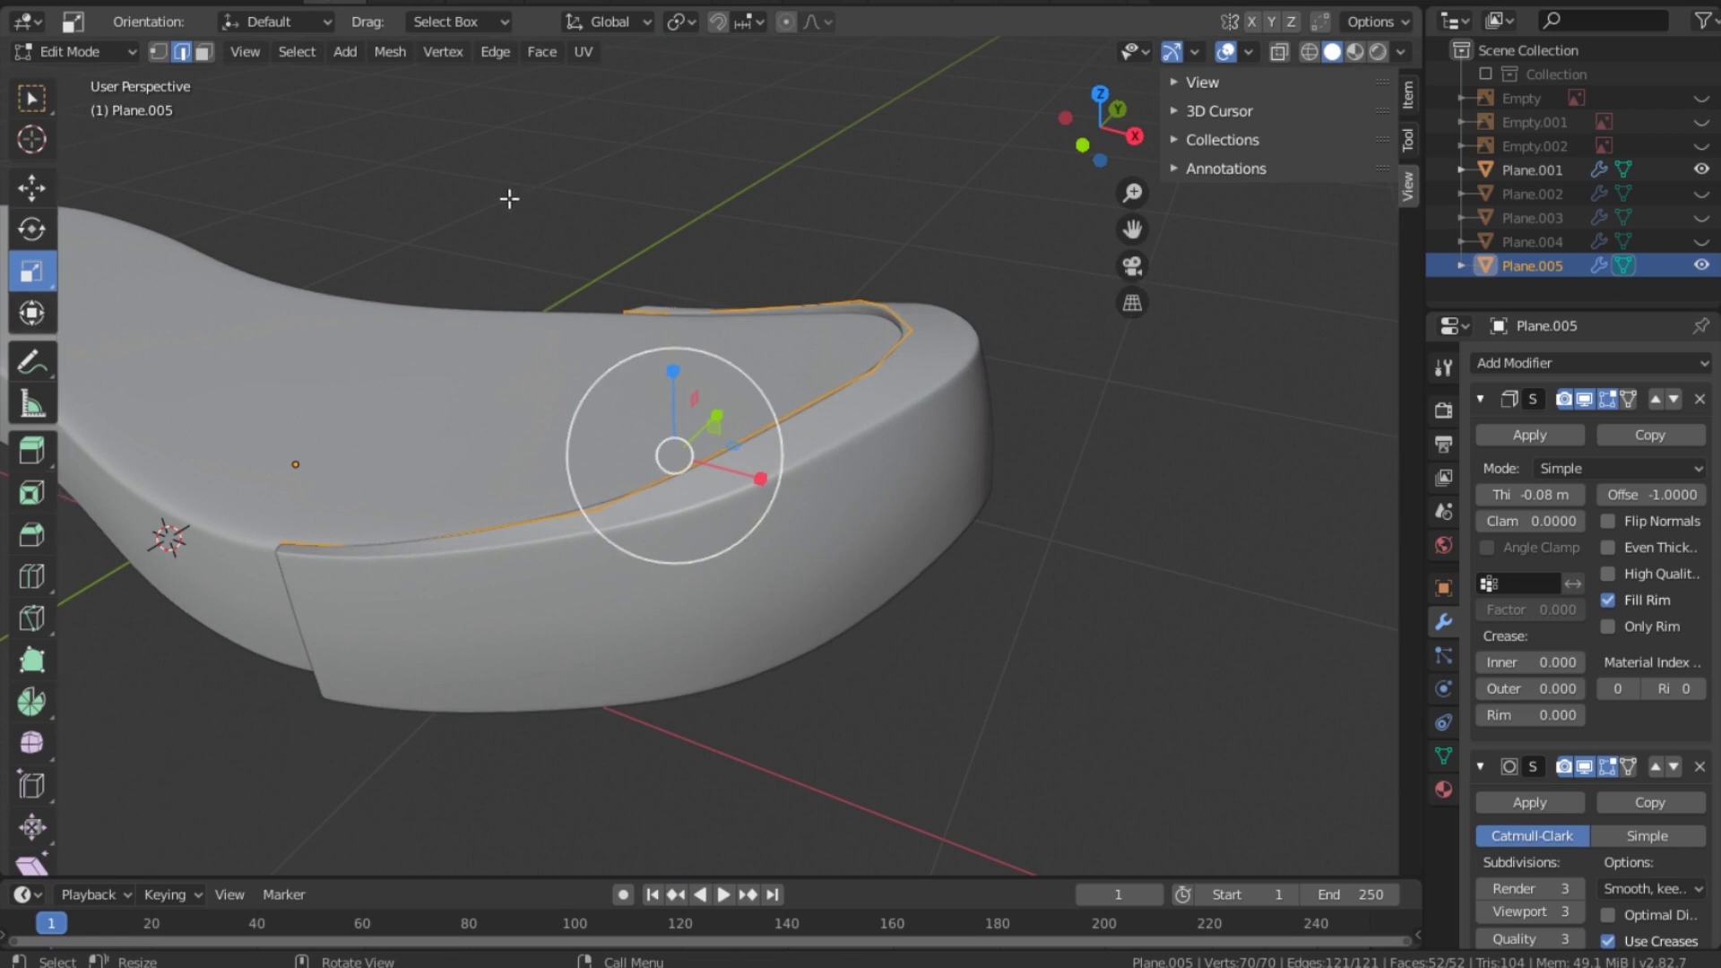
# Step: Return to object mode and scale the toe strip to about 0.976 along Z
pyautogui.press('Tab')
pyautogui.click(32, 272)
pyautogui.moveTo(281, 394); pyautogui.dragTo(277, 384)
# Step: Adjust the toe strip's height on the sole by moving it up about 0.0245 m and down about 0.035 m along Z
pyautogui.moveTo(1118, 108); pyautogui.dragTo(976, 18)
pyautogui.click(44, 178)
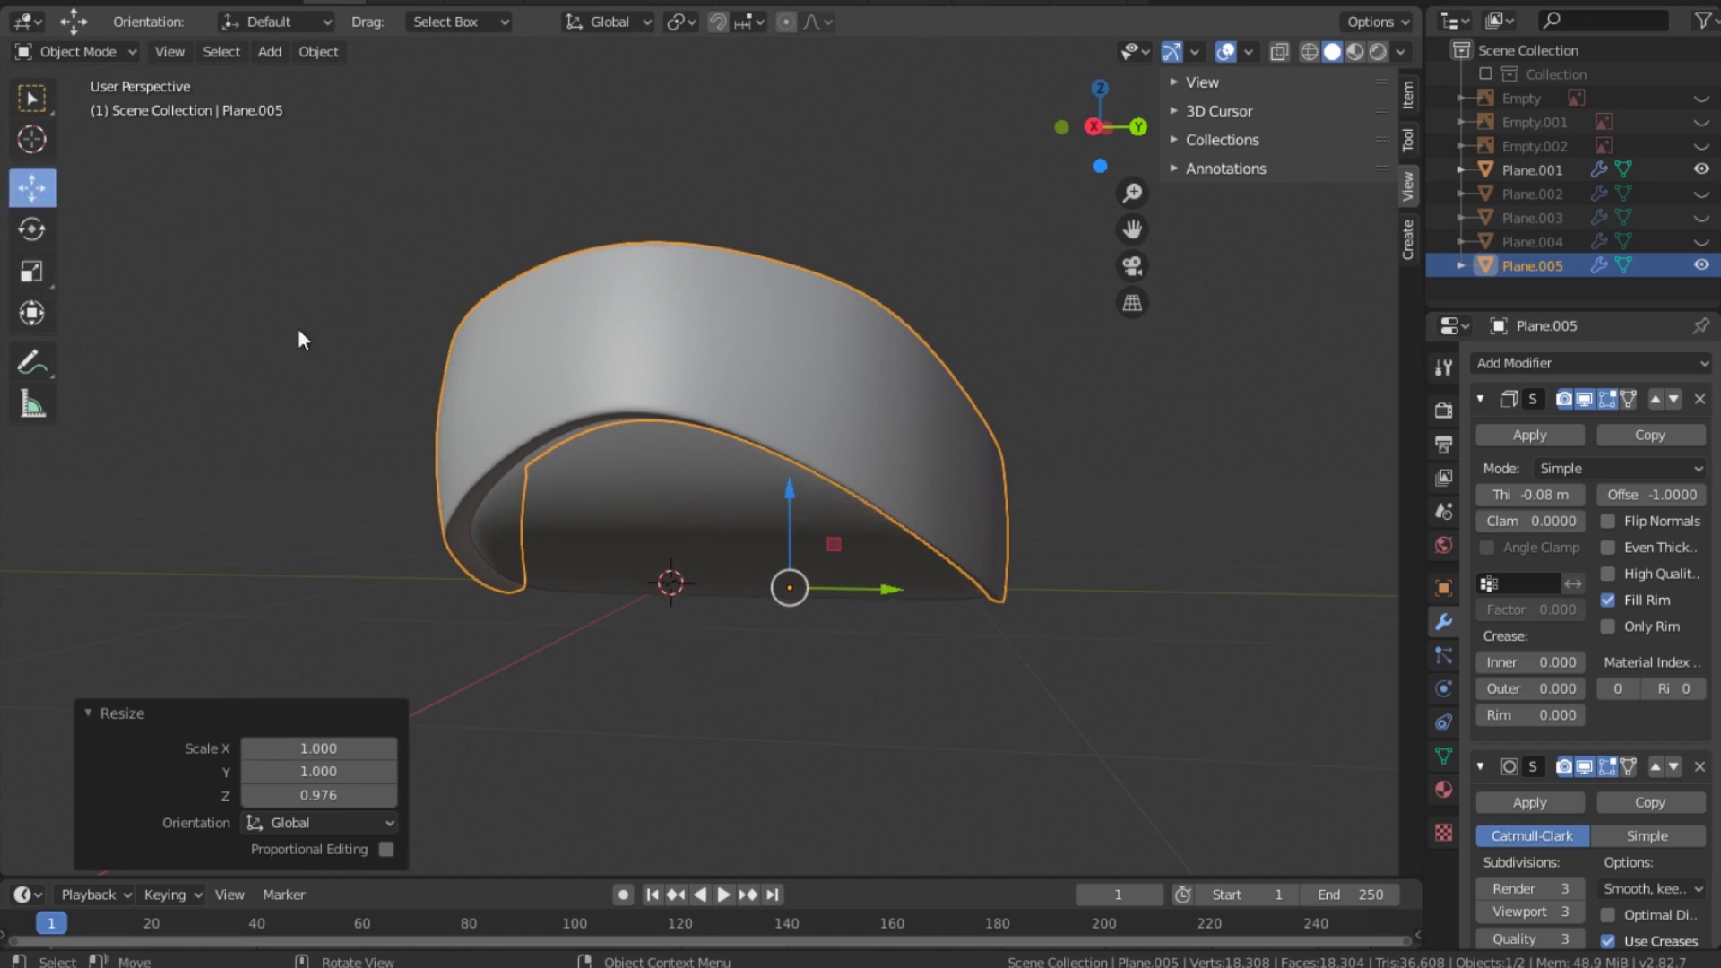
pyautogui.moveTo(788, 490); pyautogui.dragTo(785, 475)
pyautogui.moveTo(1106, 131); pyautogui.dragTo(1120, 327)
pyautogui.moveTo(1106, 184); pyautogui.dragTo(1121, 128)
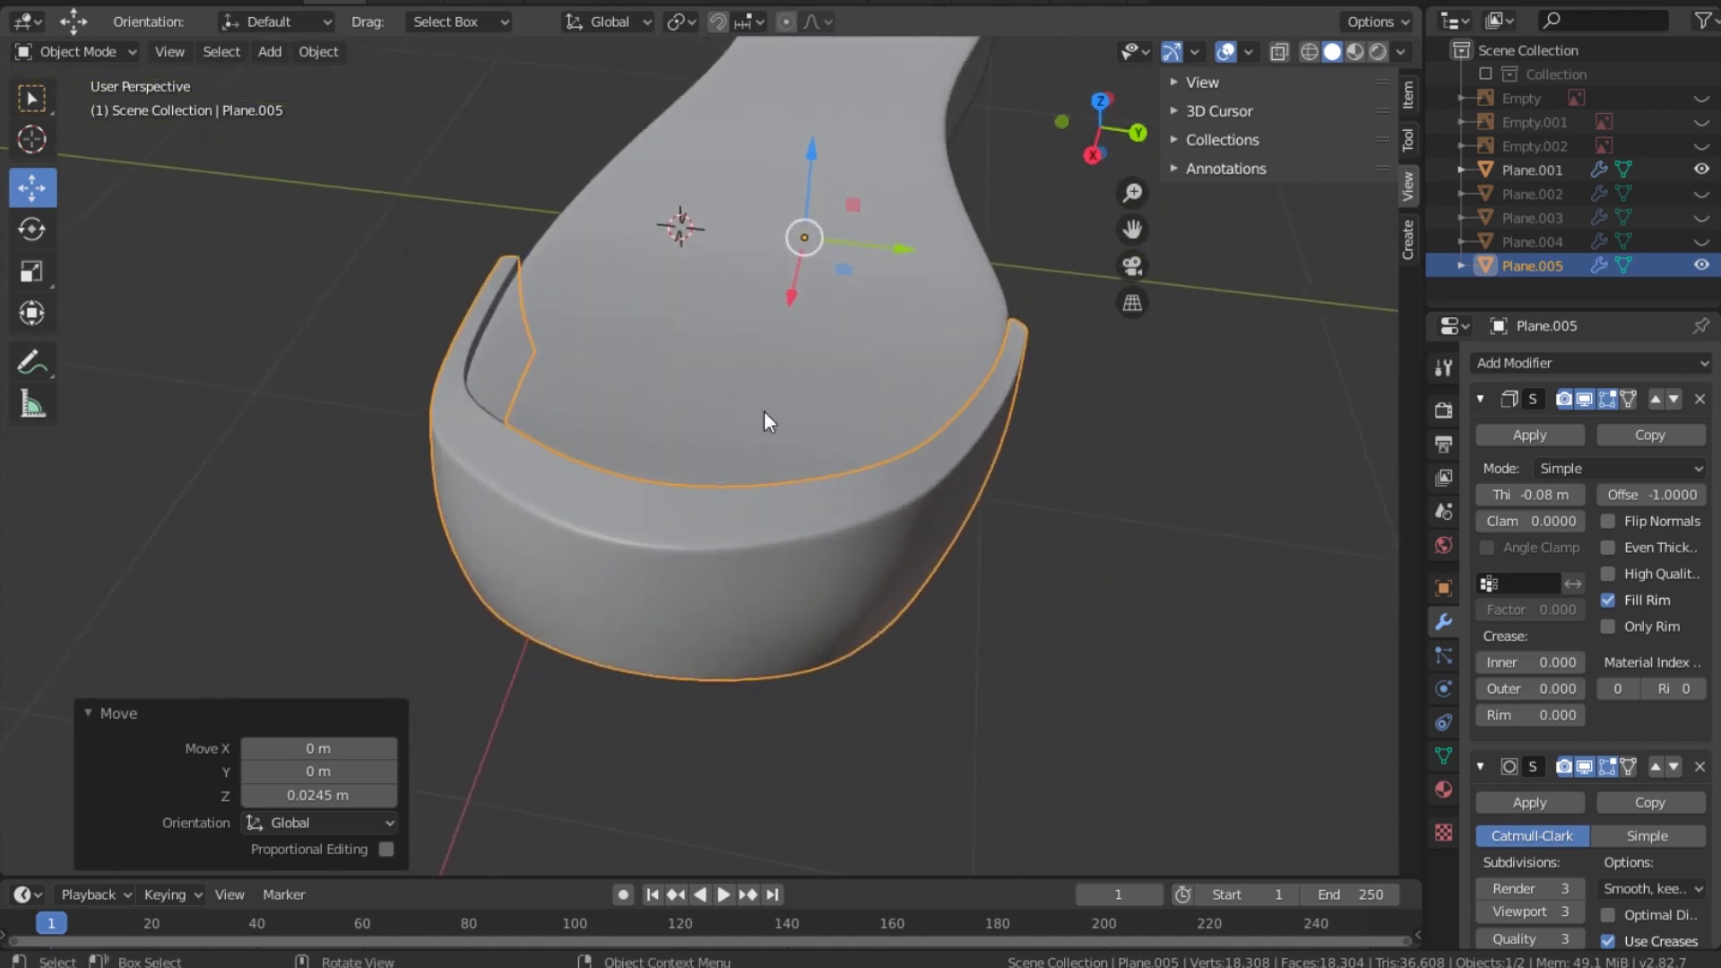
pyautogui.moveTo(810, 154); pyautogui.dragTo(820, 166)
pyautogui.moveTo(1112, 124)
pyautogui.mouseDown()
pyautogui.moveTo(1188, 130)
pyautogui.moveTo(1264, 76)
pyautogui.moveTo(1113, 127)
pyautogui.mouseUp()
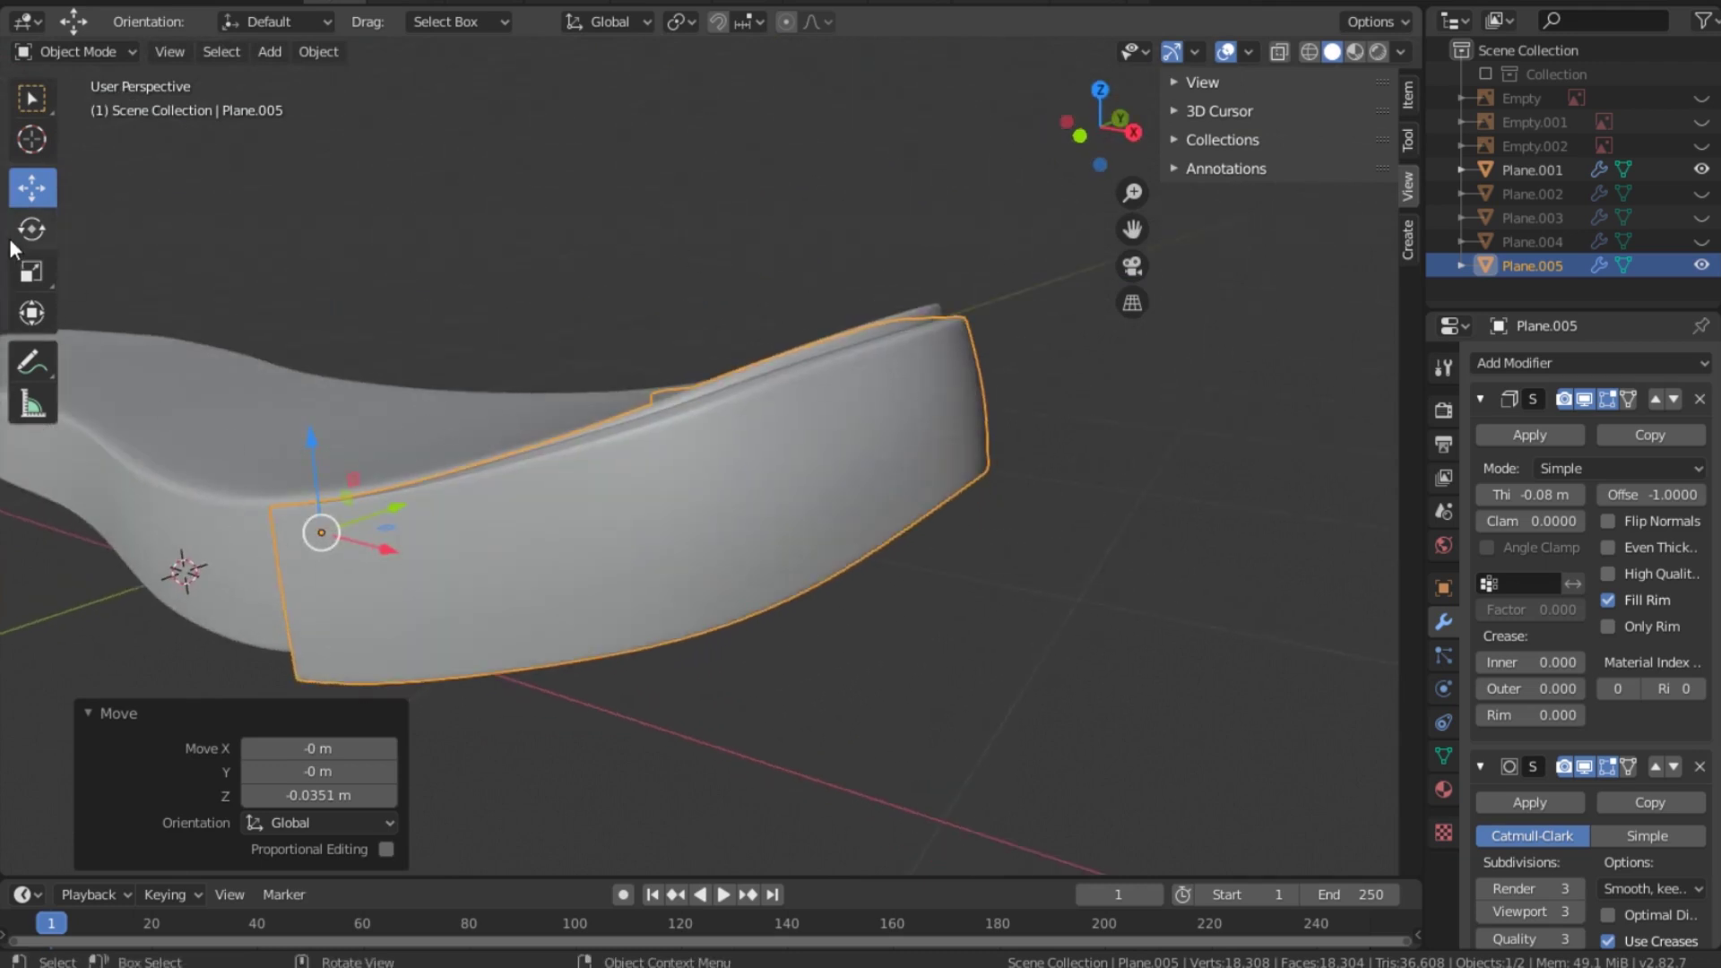
# Step: Scale the toe strip to about 1.039 along Z so it covers the sole's rim
pyautogui.click(42, 276)
pyautogui.moveTo(311, 442); pyautogui.dragTo(308, 434)
pyautogui.moveTo(1083, 115); pyautogui.dragTo(1049, 126)
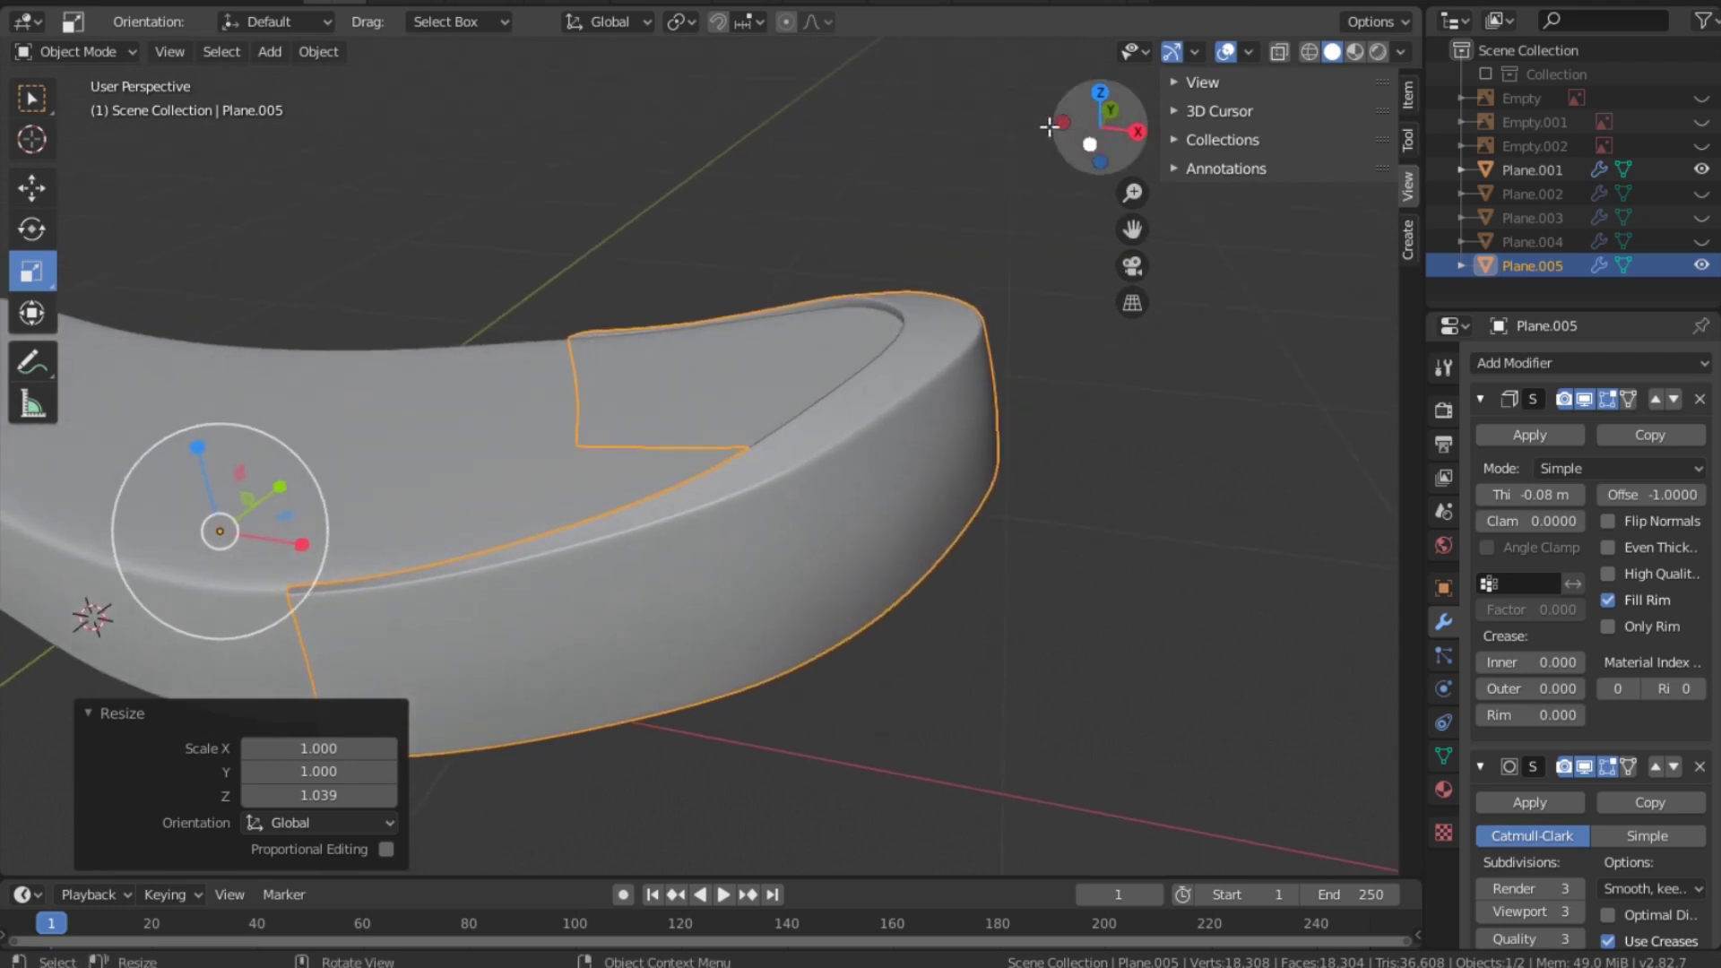
# Step: Apply the Solidify modifier and select the inner upper edge loop of the toe strip in edit mode
pyautogui.click(1531, 436)
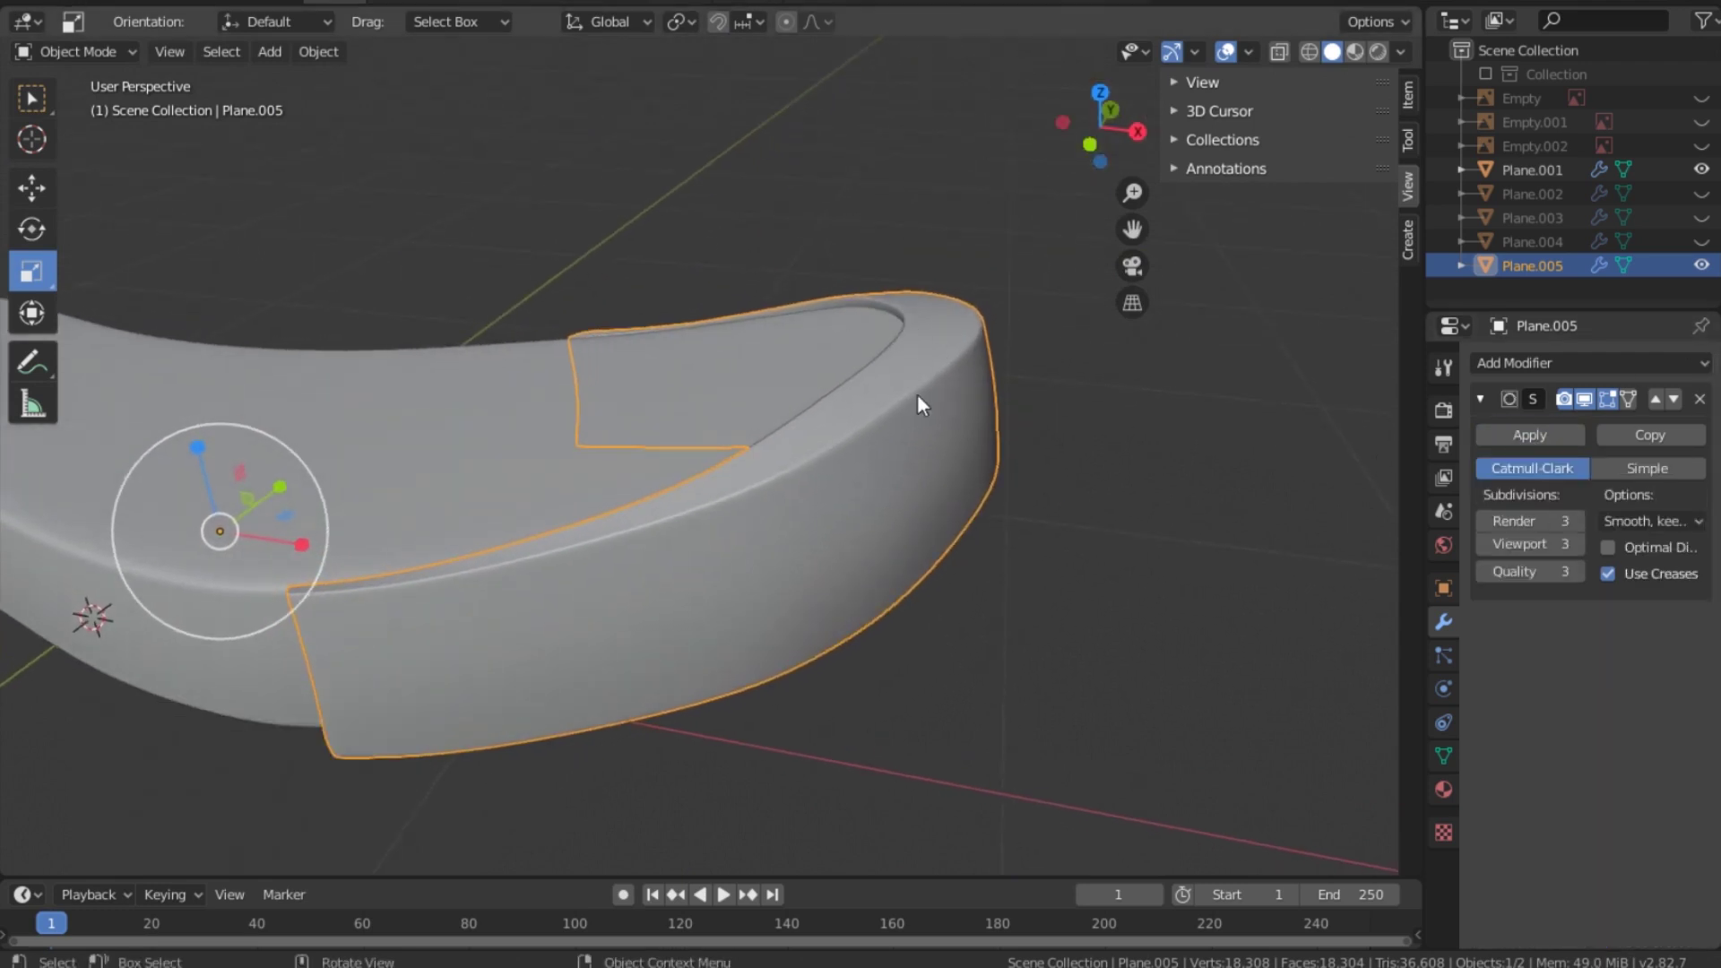
pyautogui.press('Tab')
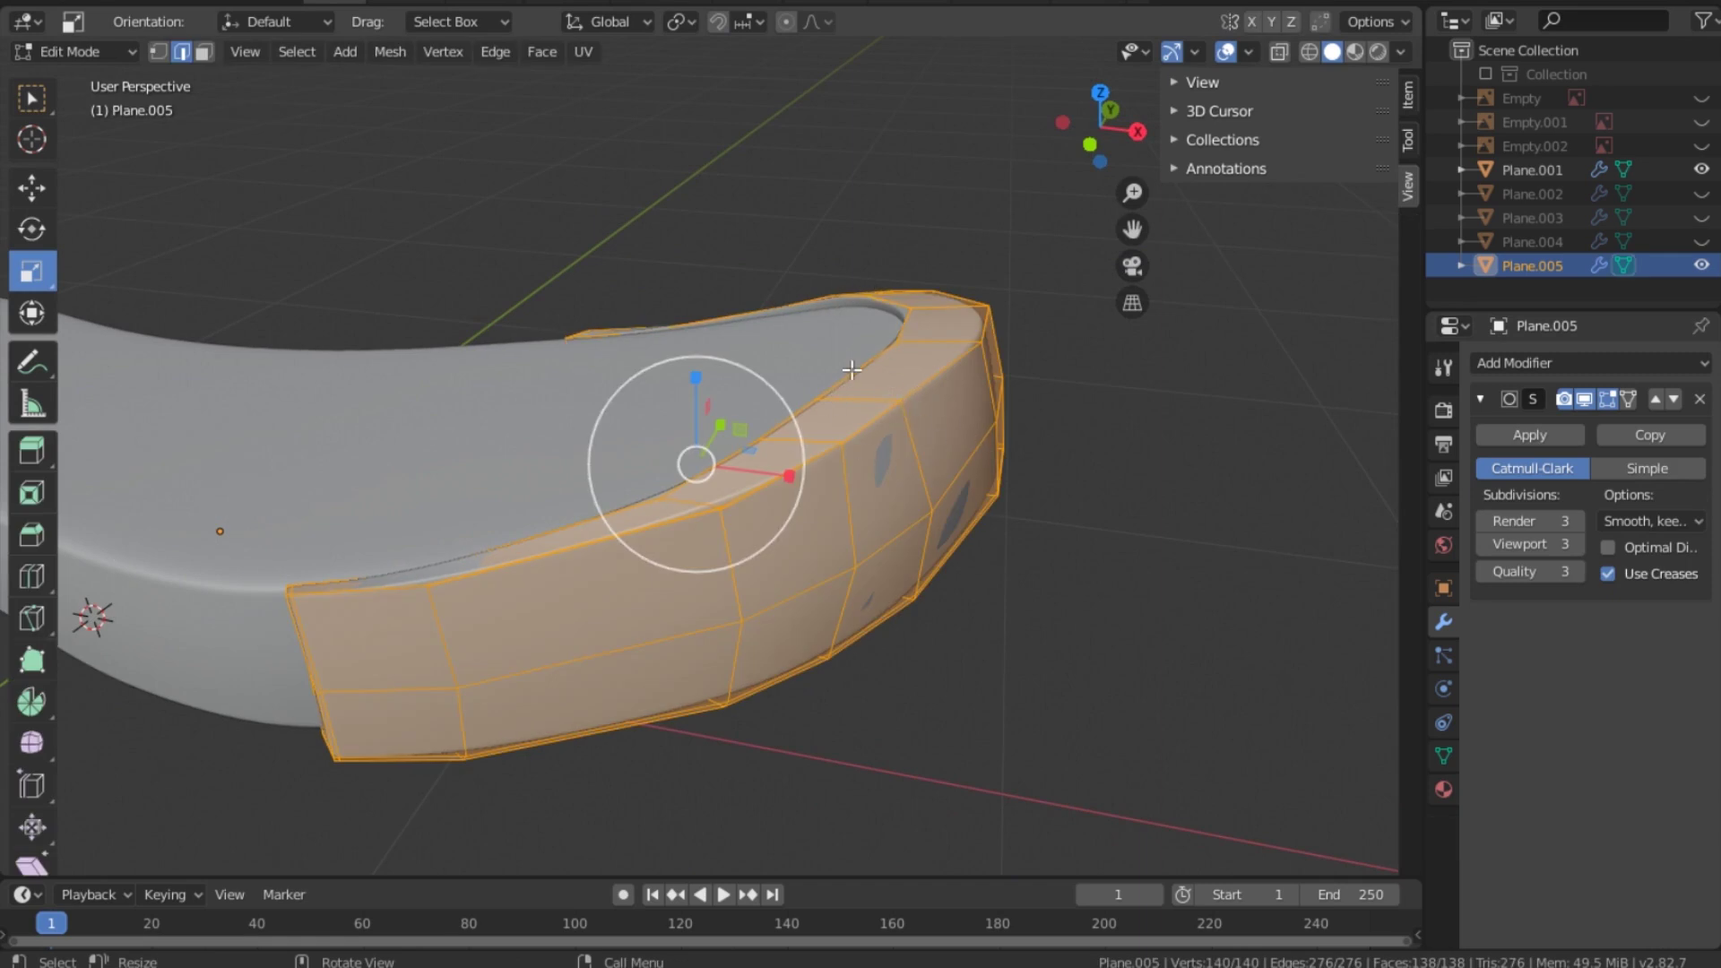
pyautogui.keyDown('alt'); pyautogui.click(883, 356); pyautogui.keyUp('alt')
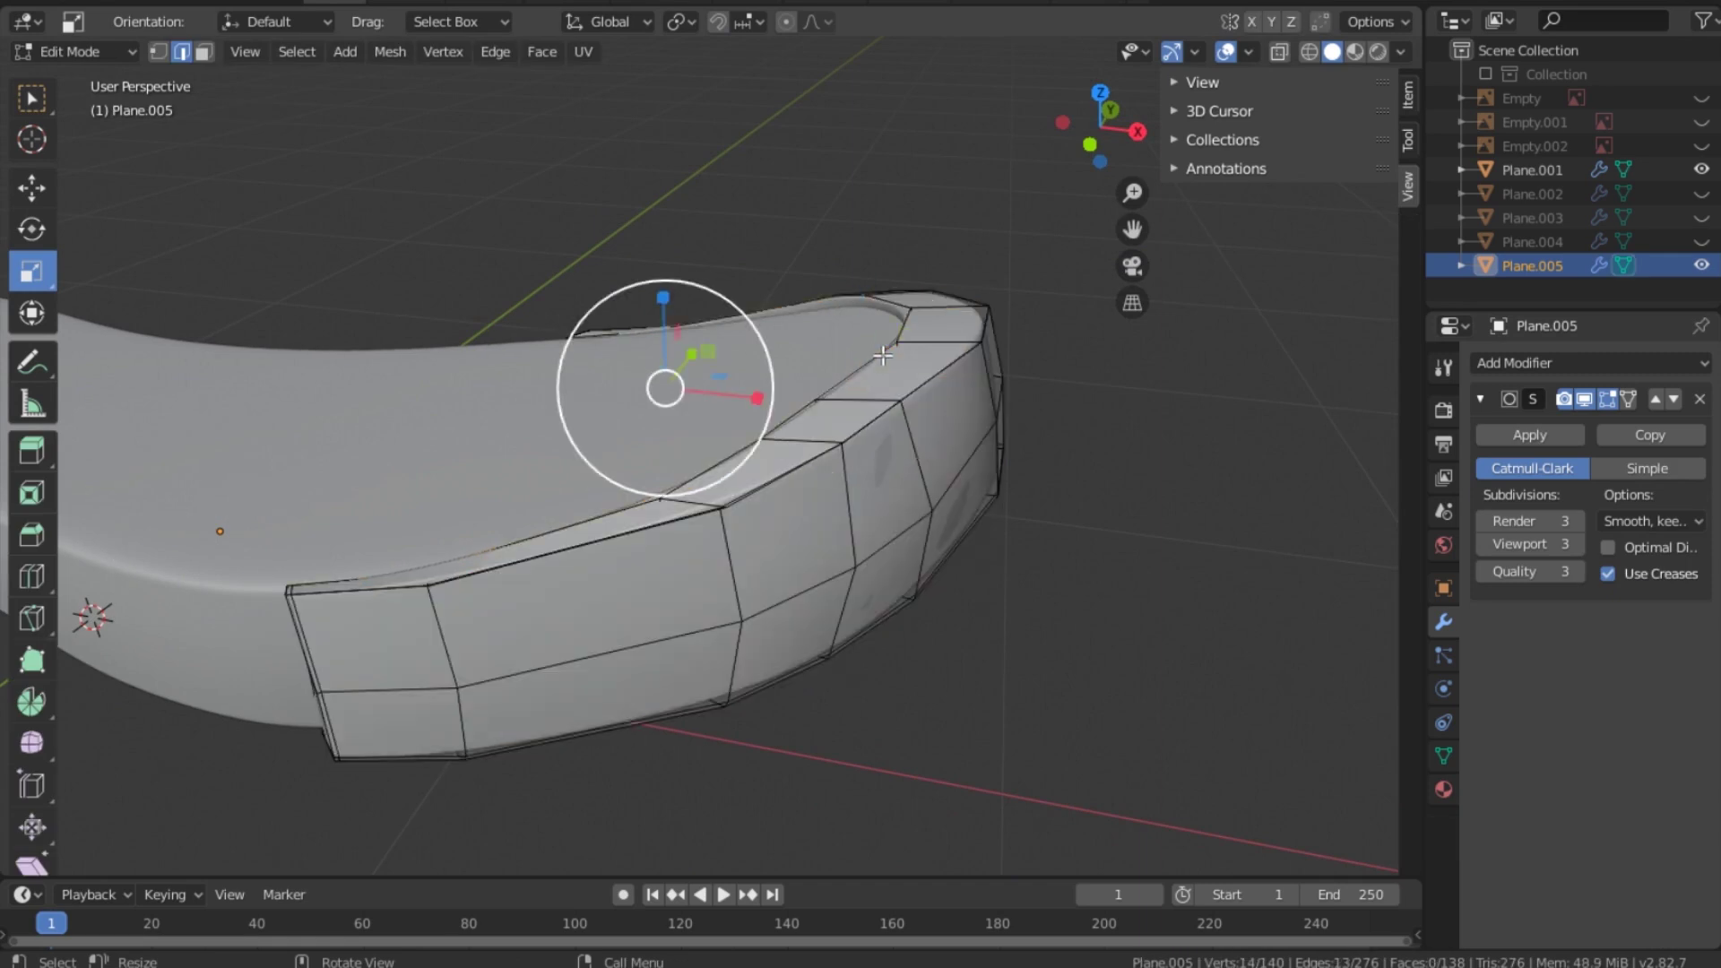
# Step: Try lowering the selected inner edge loop about 0.027 m along Z, and undo the move
pyautogui.click(31, 188)
pyautogui.moveTo(670, 301); pyautogui.dragTo(681, 317)
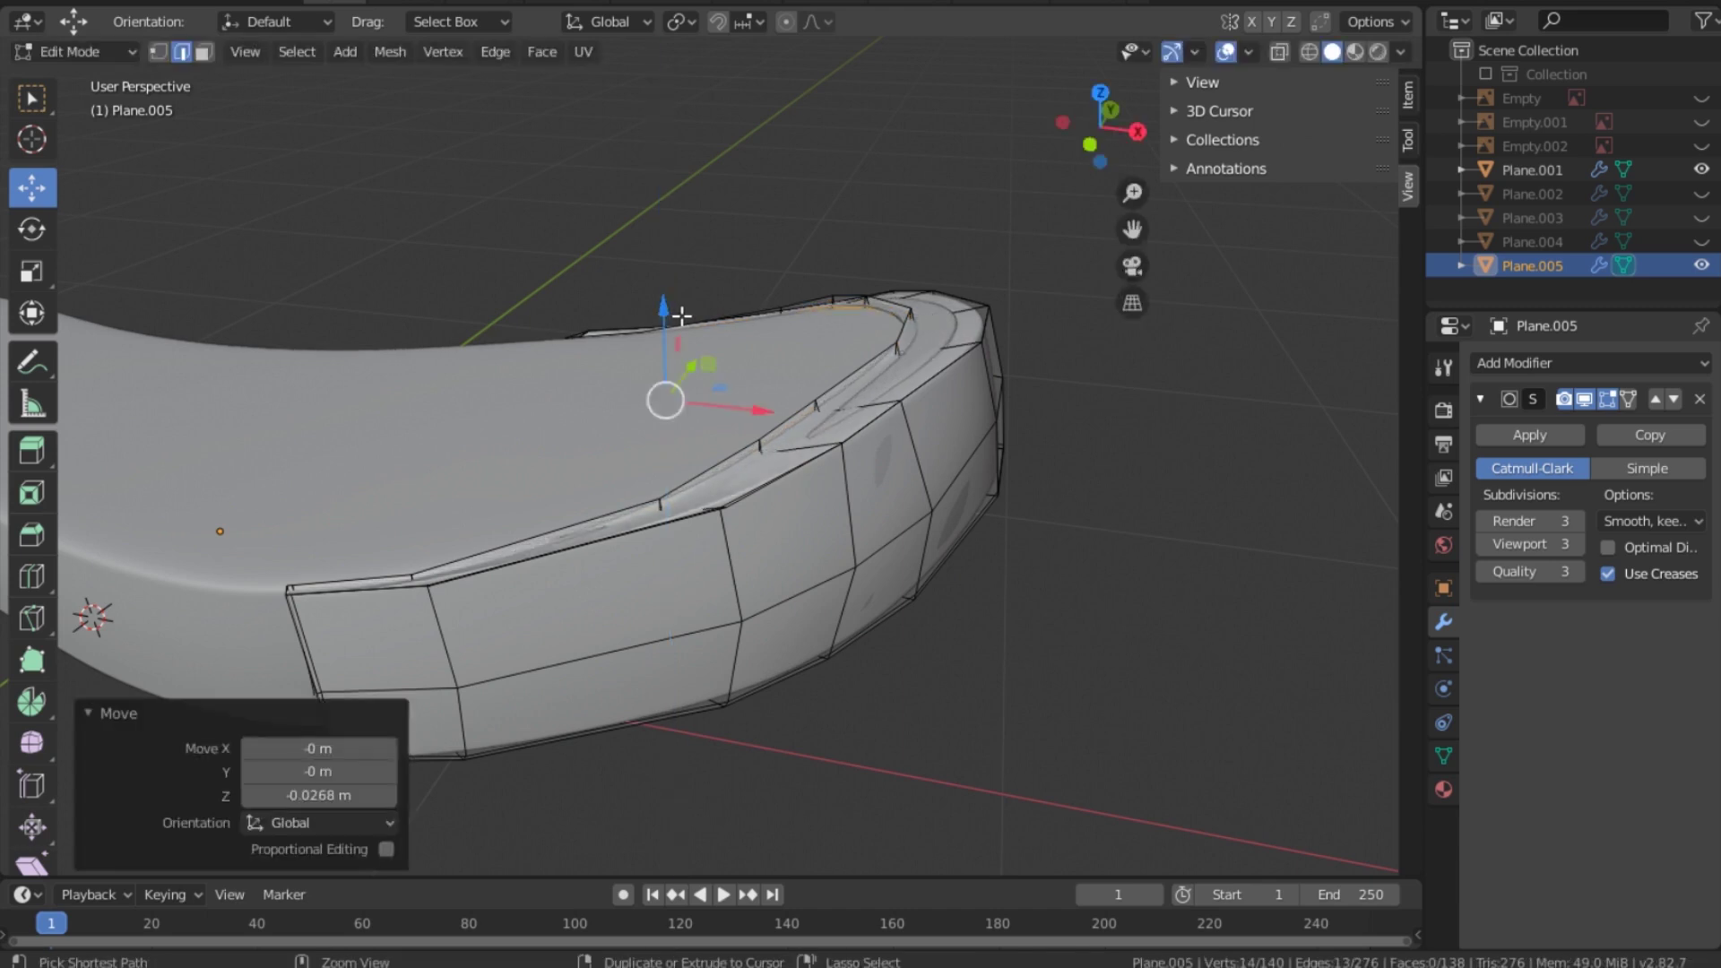
pyautogui.hotkey('ctrl', 'z')
# Step: With X-ray enabled, lower the inner upper edge loop about 0.006 m along Z, and return to object mode with X-ray off
pyautogui.moveTo(1091, 144); pyautogui.dragTo(1325, 79)
pyautogui.moveTo(1027, 131); pyautogui.dragTo(1063, 150)
pyautogui.click(1280, 51)
pyautogui.moveTo(685, 347); pyautogui.dragTo(692, 350)
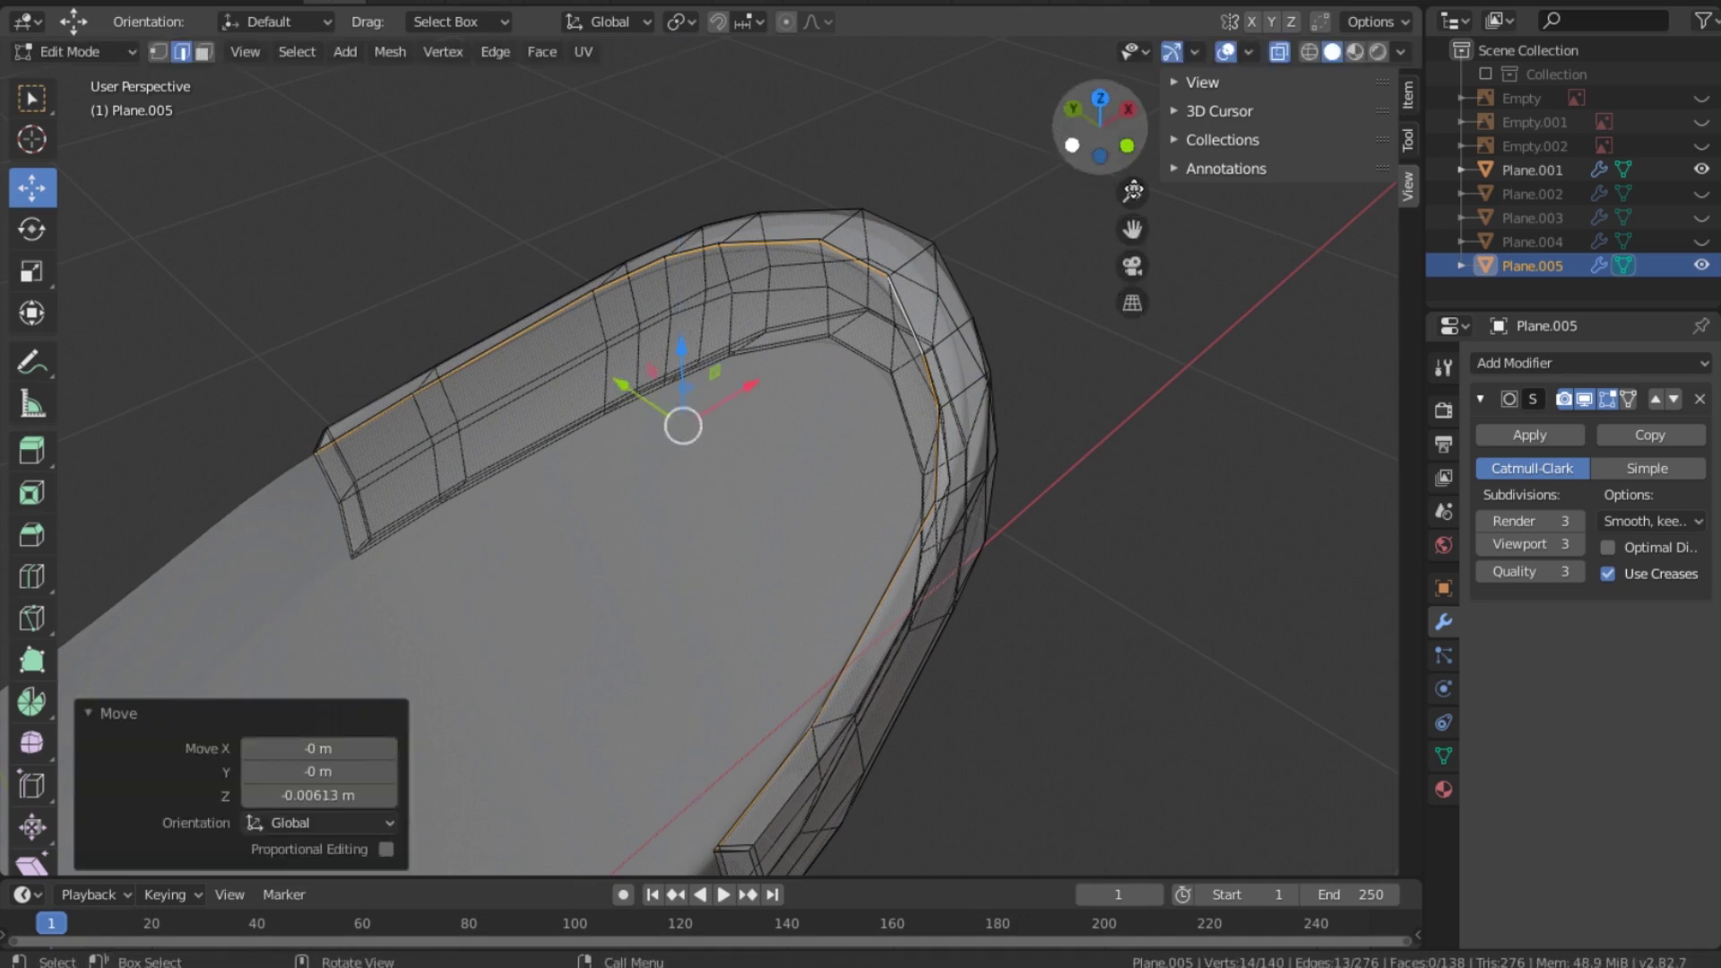
pyautogui.press('Tab')
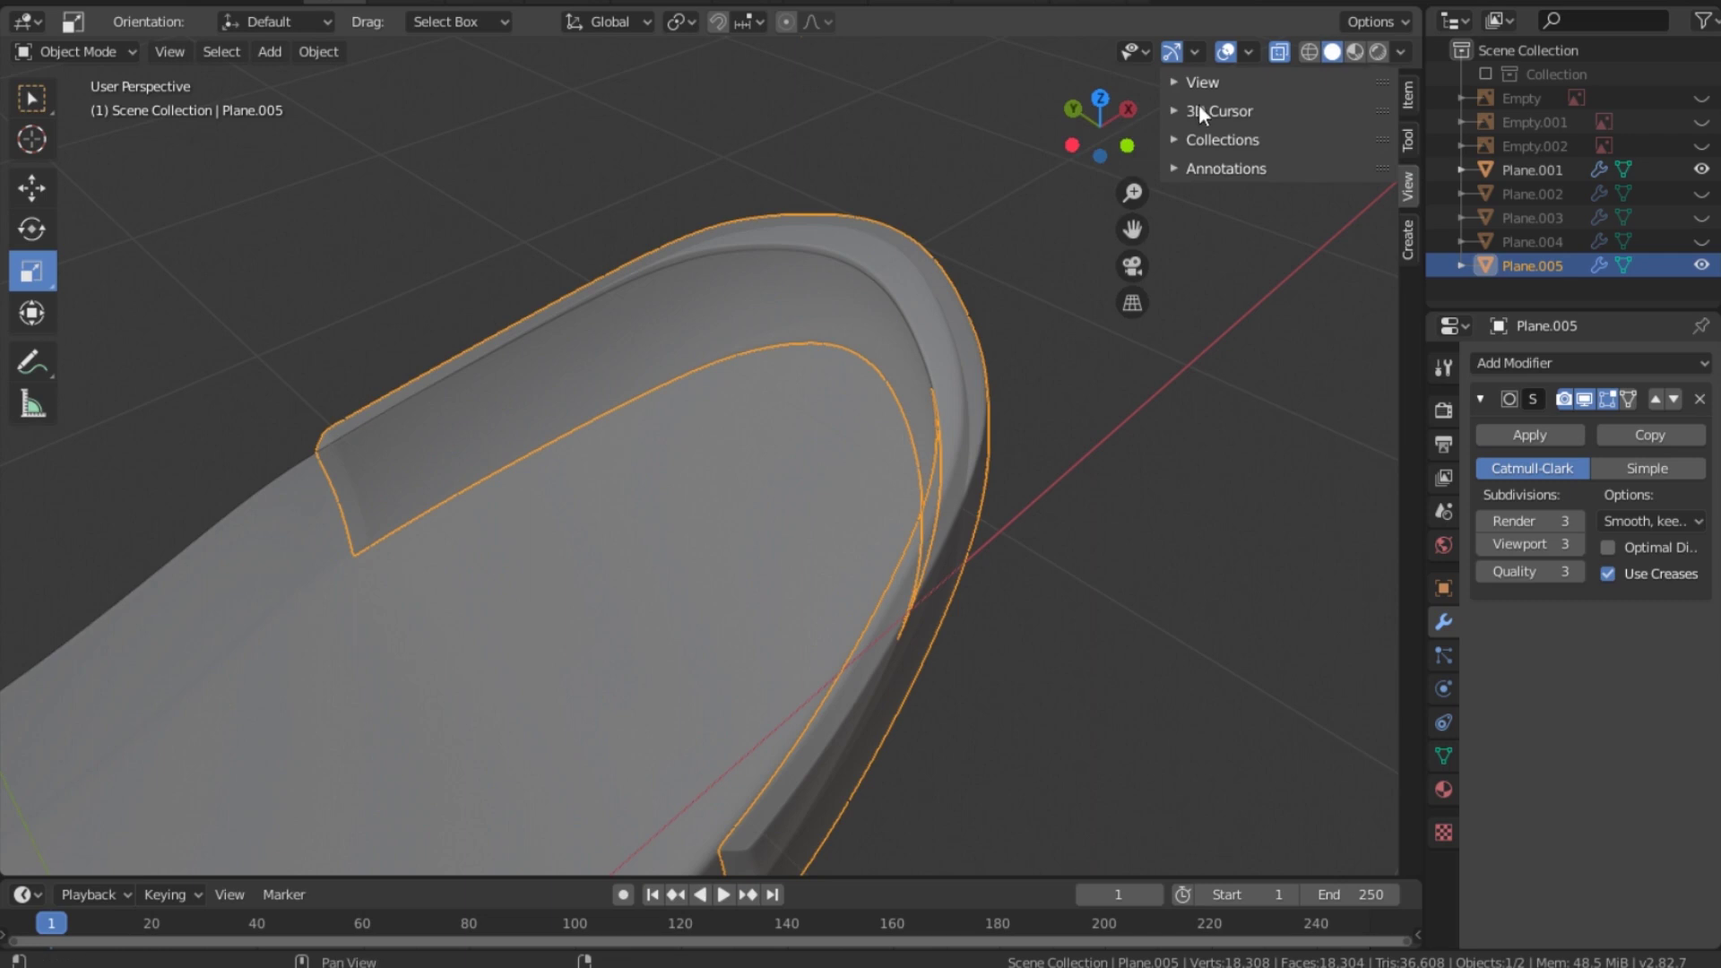
pyautogui.click(1280, 54)
pyautogui.moveTo(1100, 135); pyautogui.dragTo(799, 447)
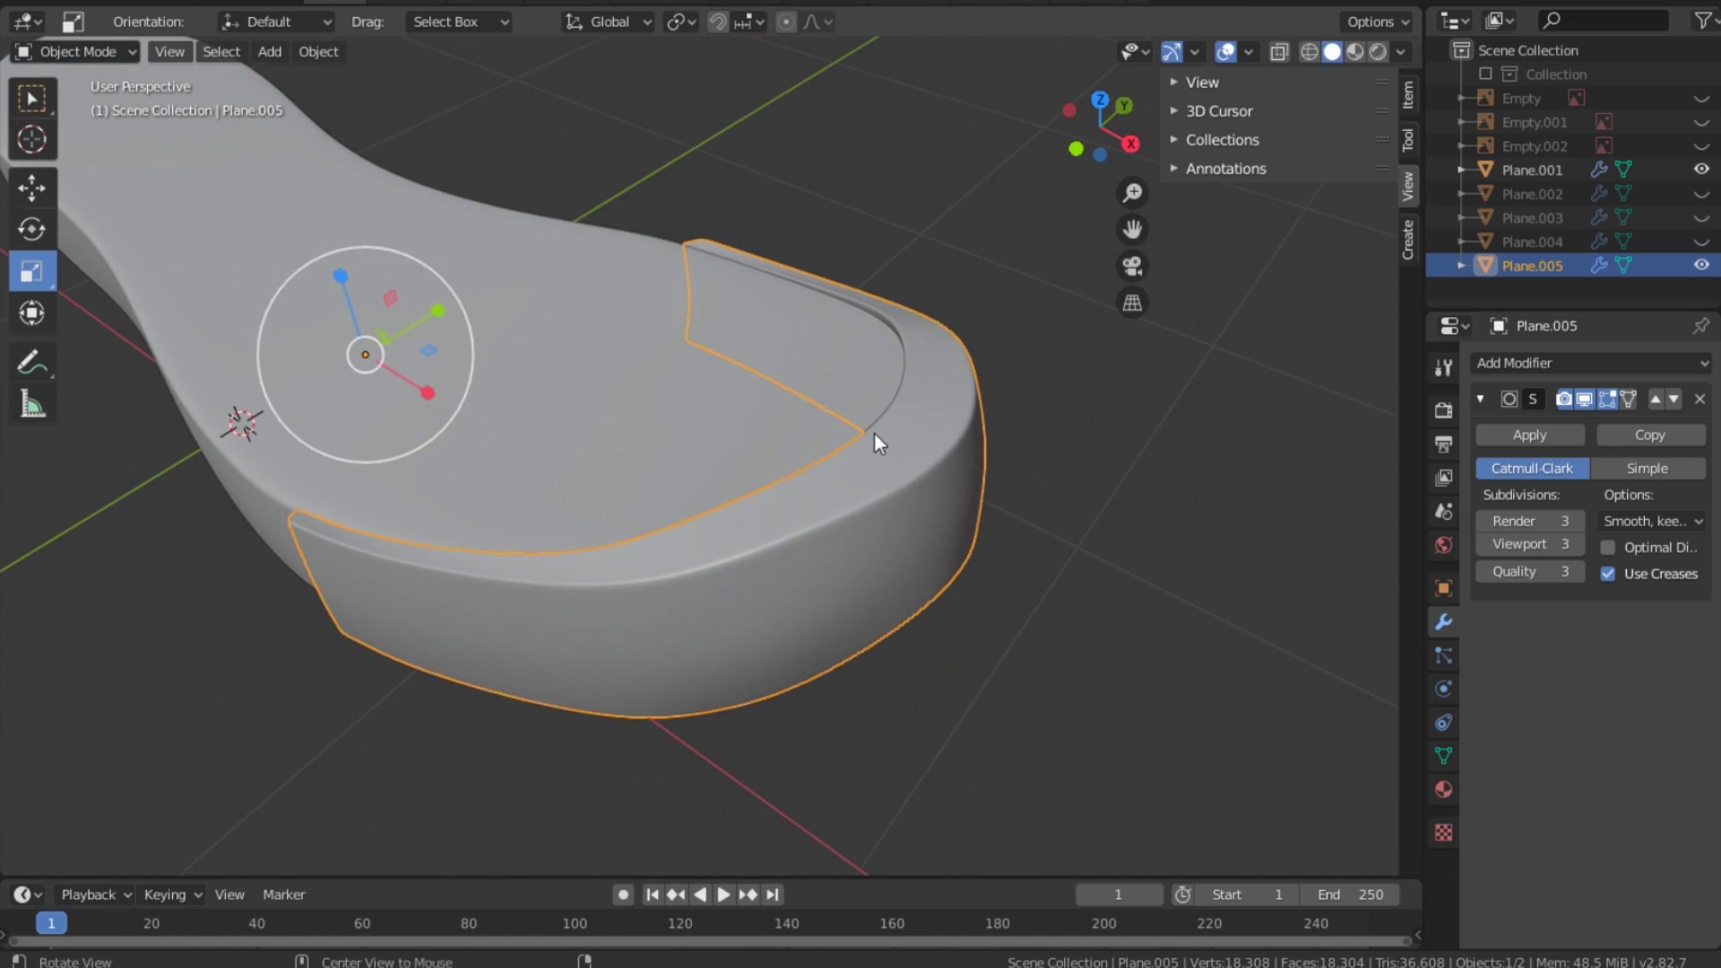
# Step: Unhide all objects, hide the three reference image empties again, and deselect everything
pyautogui.press('alt')
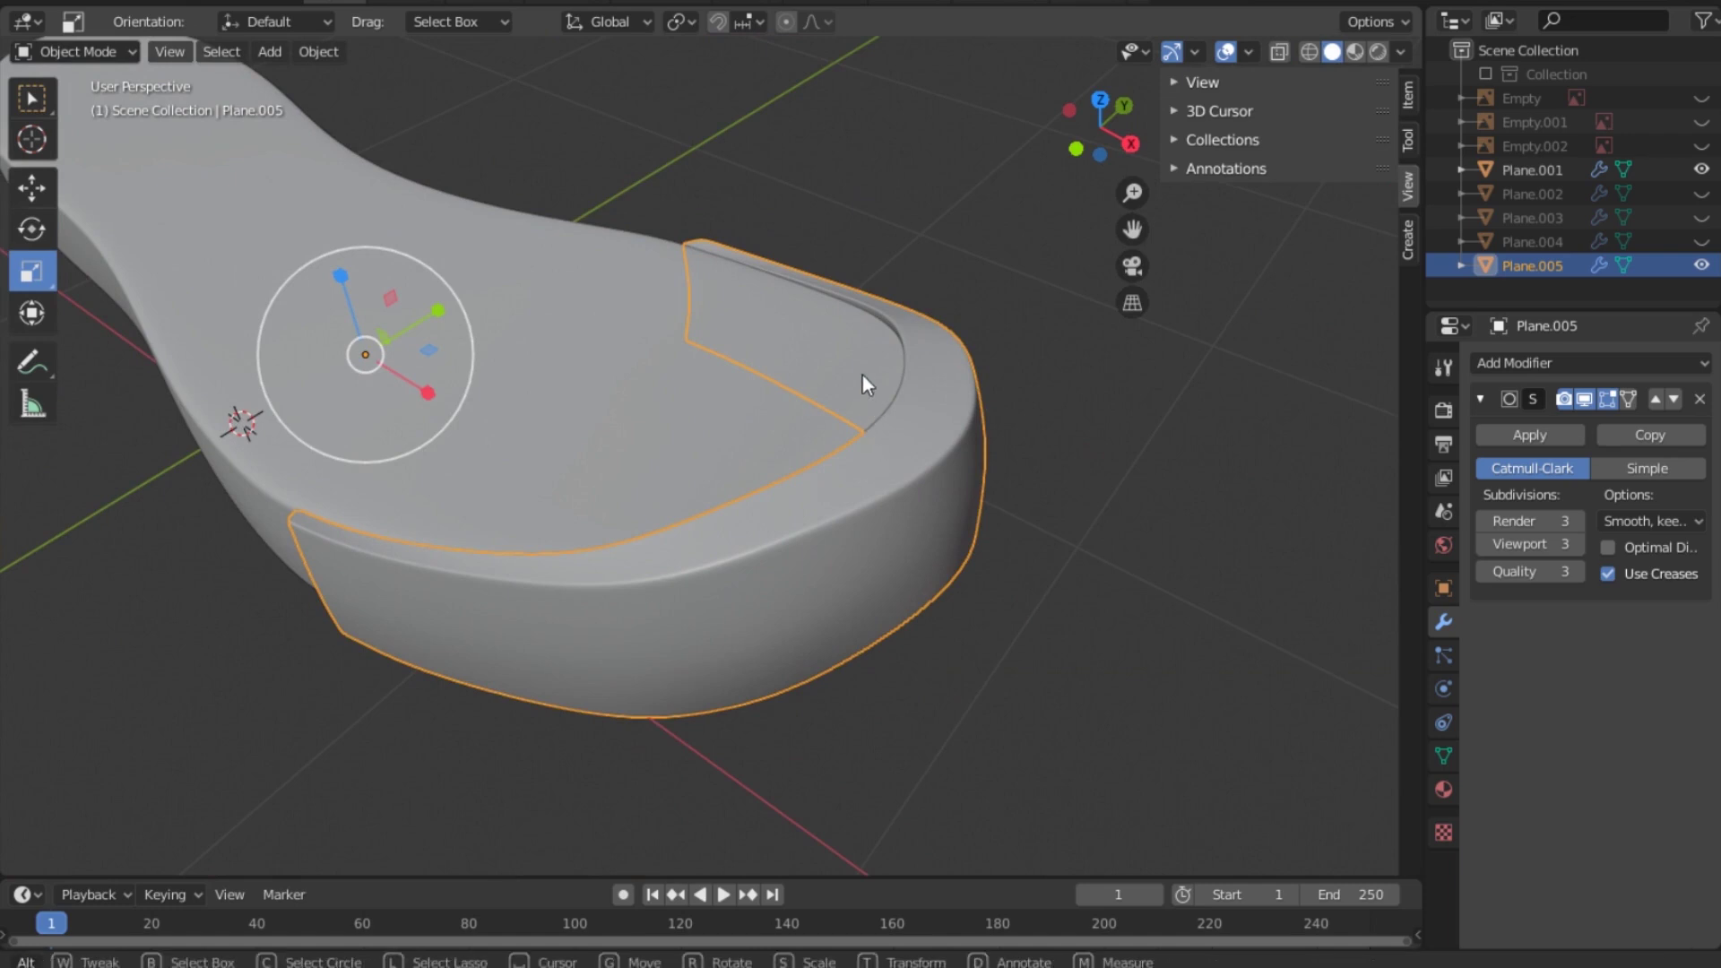
pyautogui.click(1160, 486)
pyautogui.scroll(-3, 953, 434)
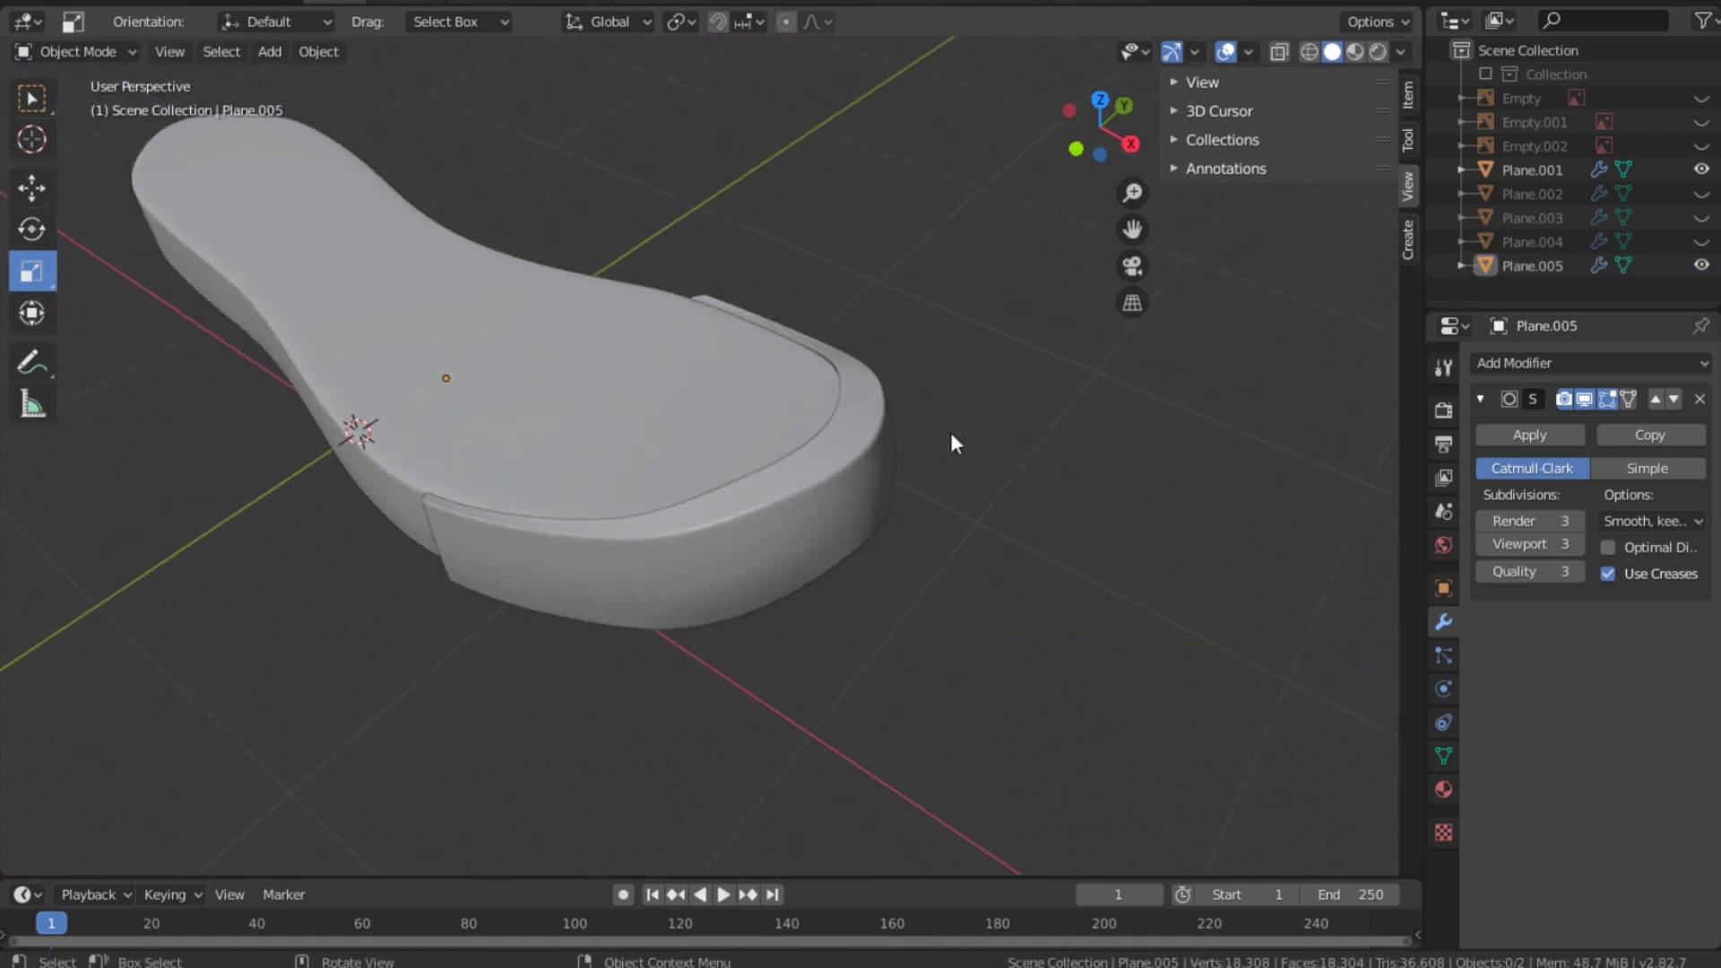
pyautogui.hotkey('alt', 'h')
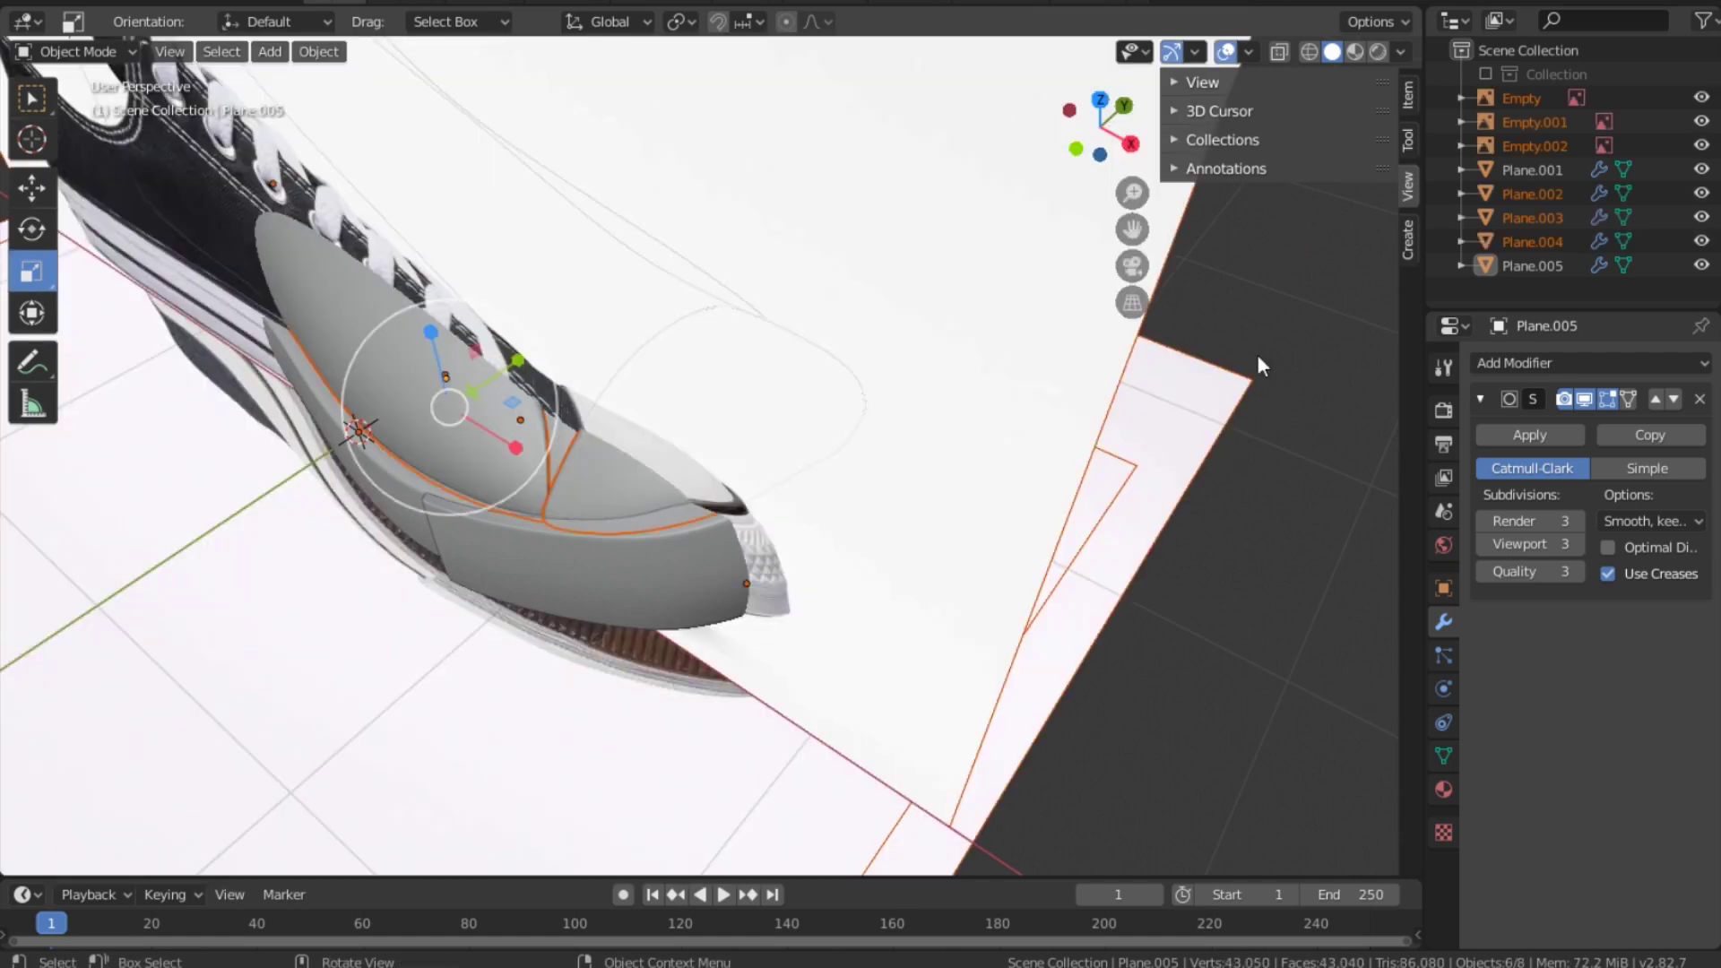
pyautogui.click(1702, 121)
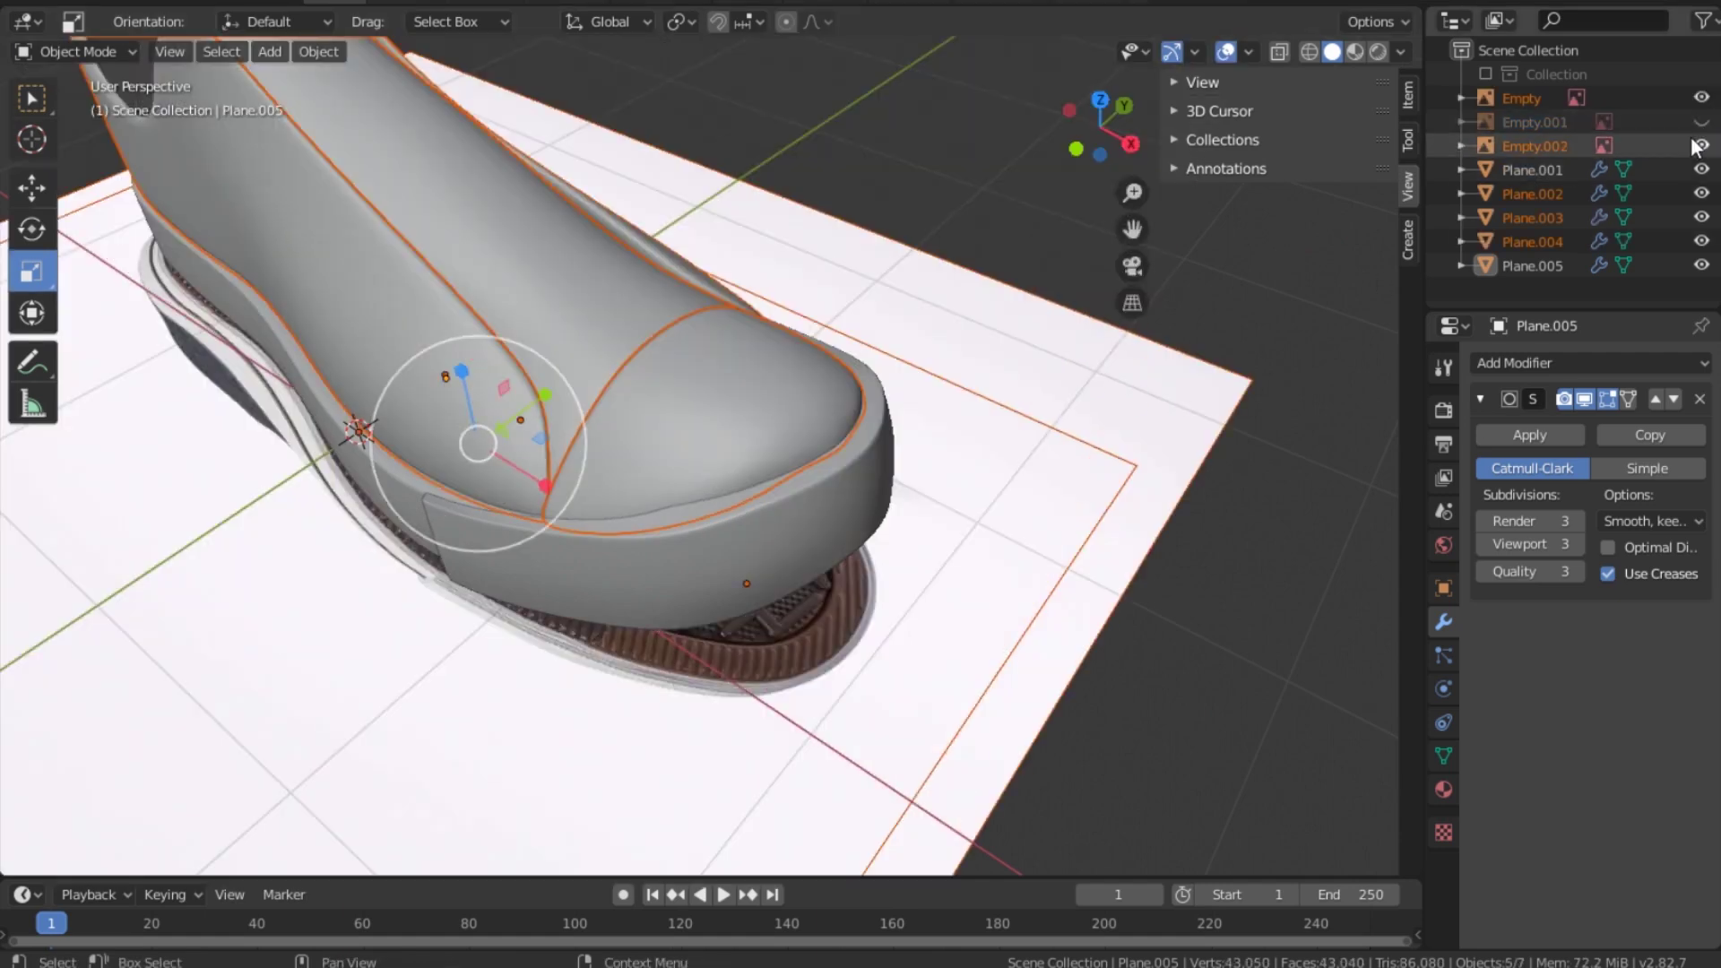
pyautogui.click(1702, 145)
pyautogui.click(1701, 97)
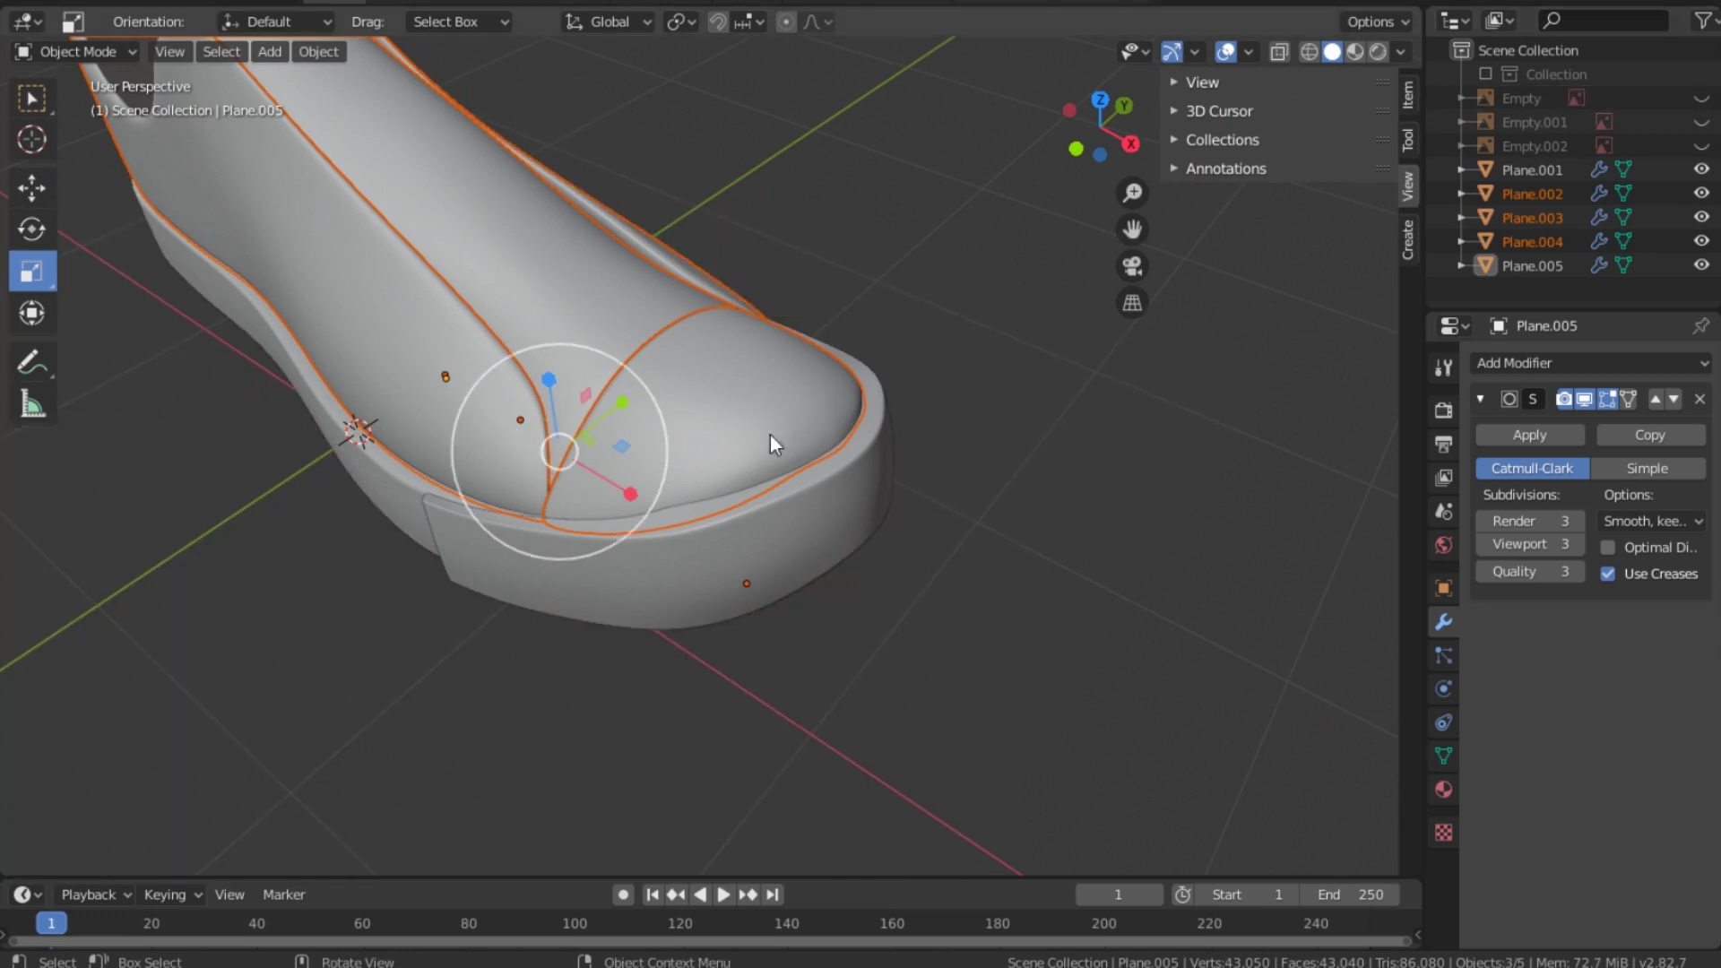
pyautogui.click(883, 395)
pyautogui.click(854, 242)
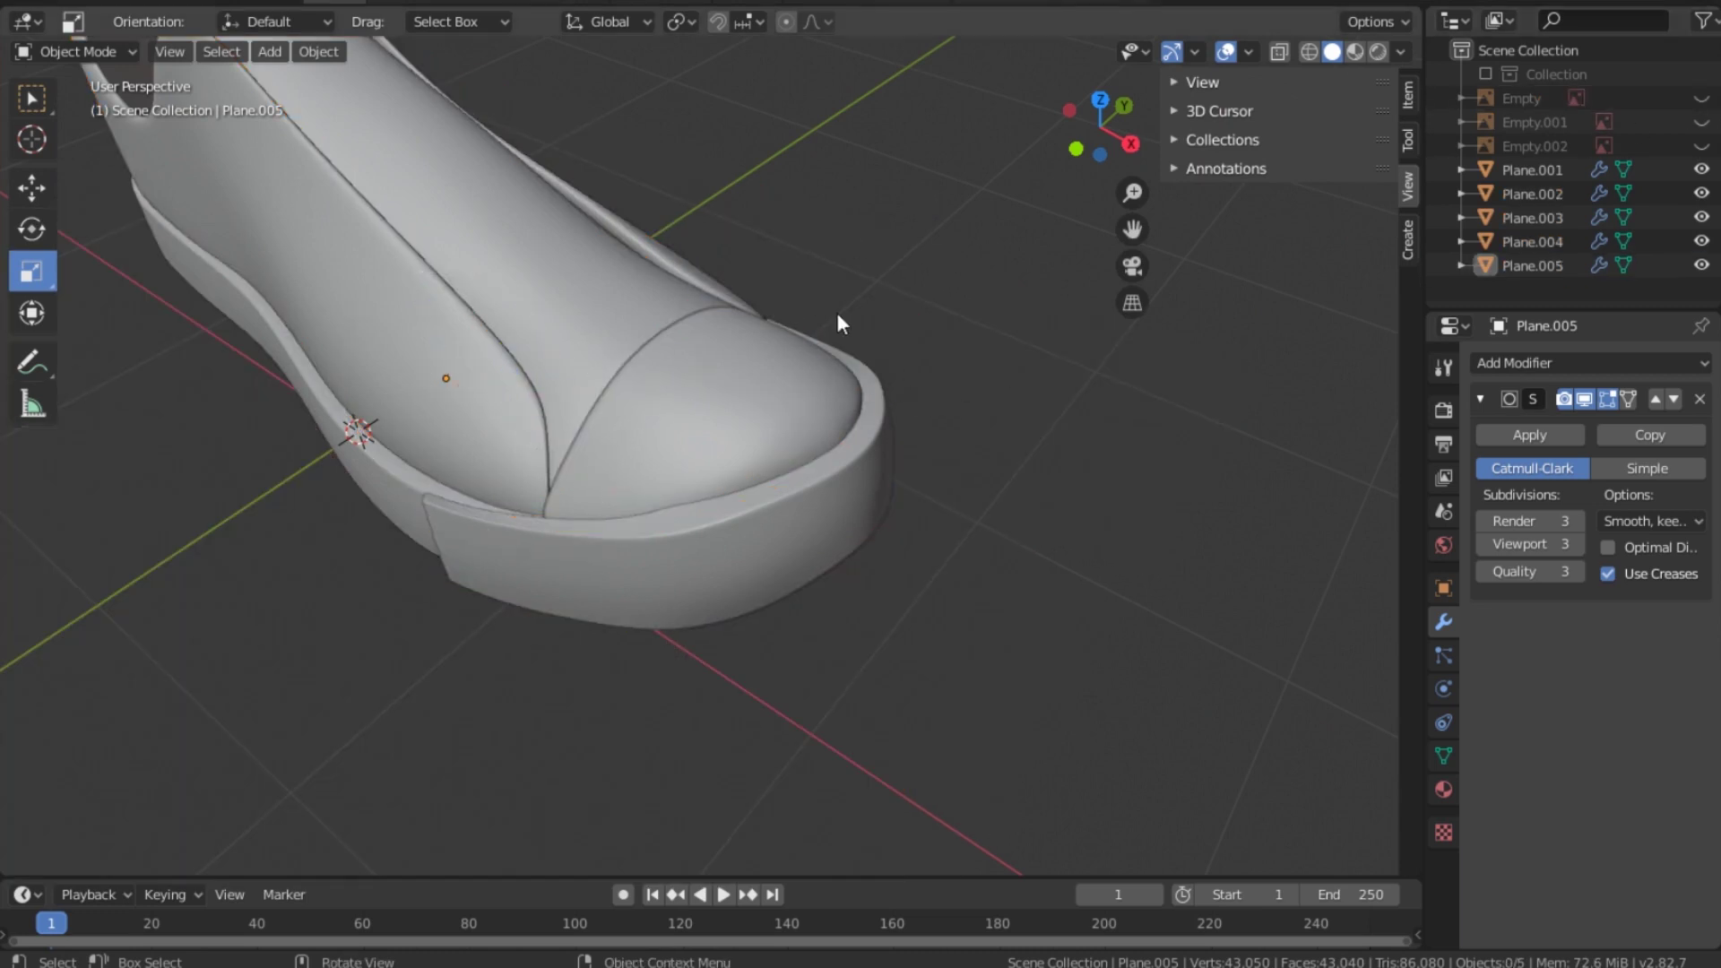
# Step: In top view, move the toe strip's entire mesh about -0.026 m along X toward the sole, and return to object mode
pyautogui.moveTo(1099, 127); pyautogui.dragTo(968, 161)
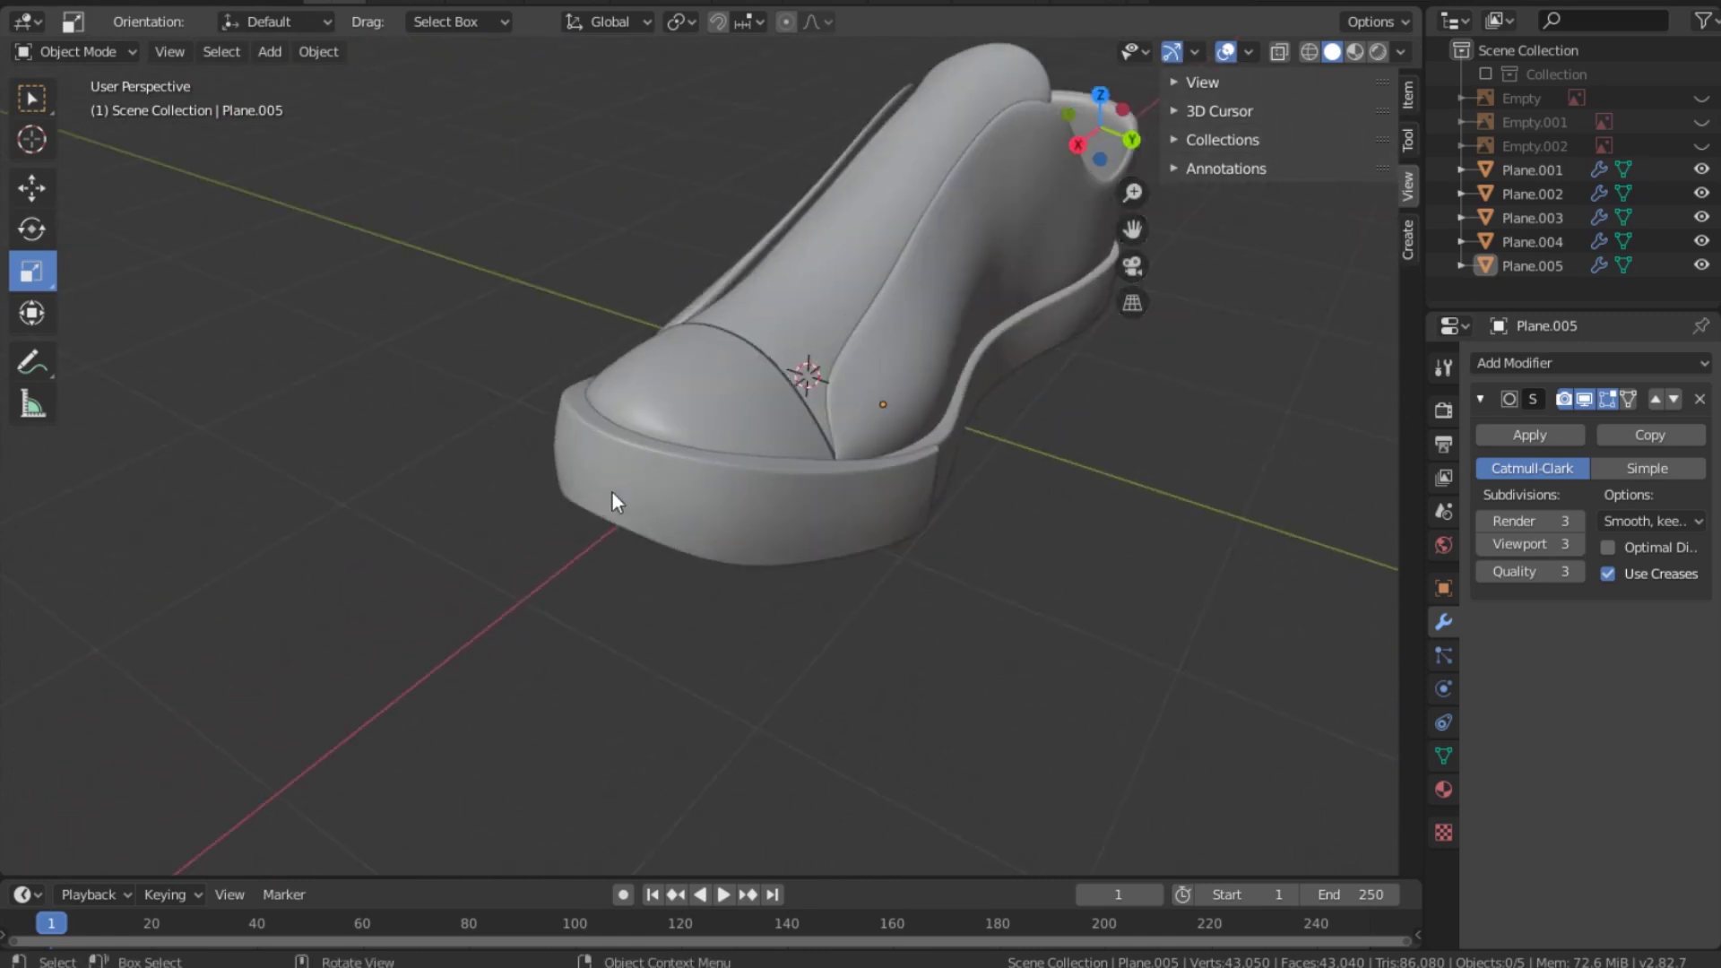
pyautogui.click(738, 503)
pyautogui.moveTo(1102, 130); pyautogui.dragTo(1049, 148)
pyautogui.press('Tab')
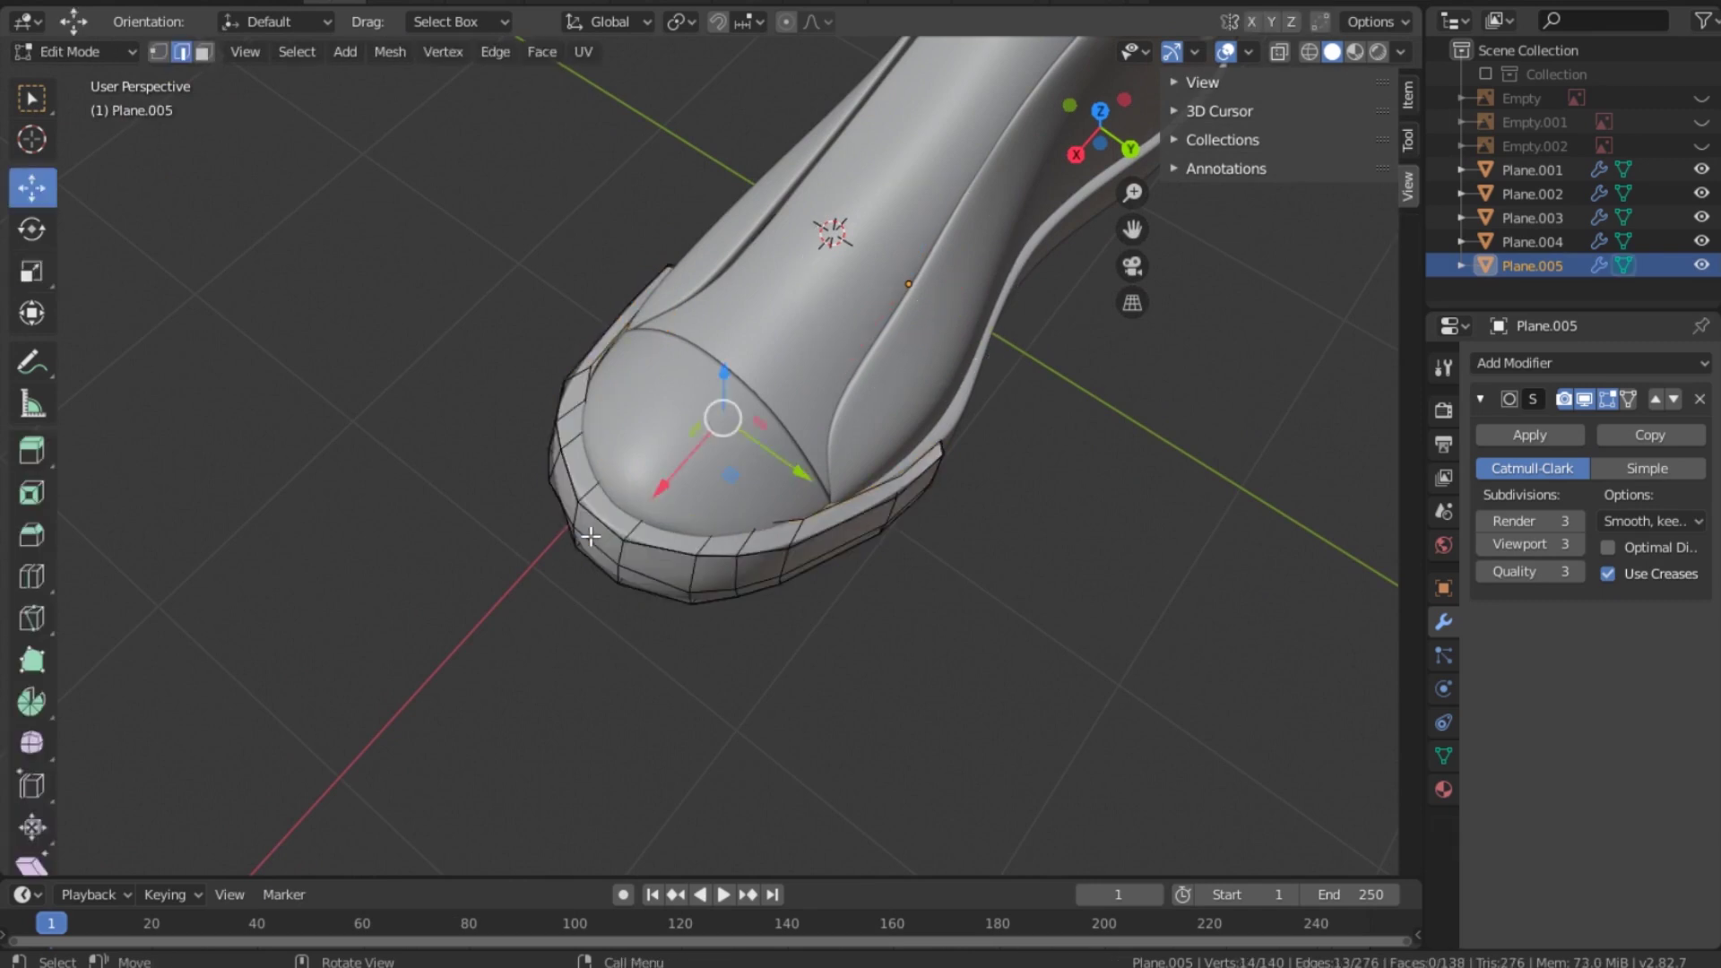
pyautogui.press('`')
pyautogui.click(604, 401)
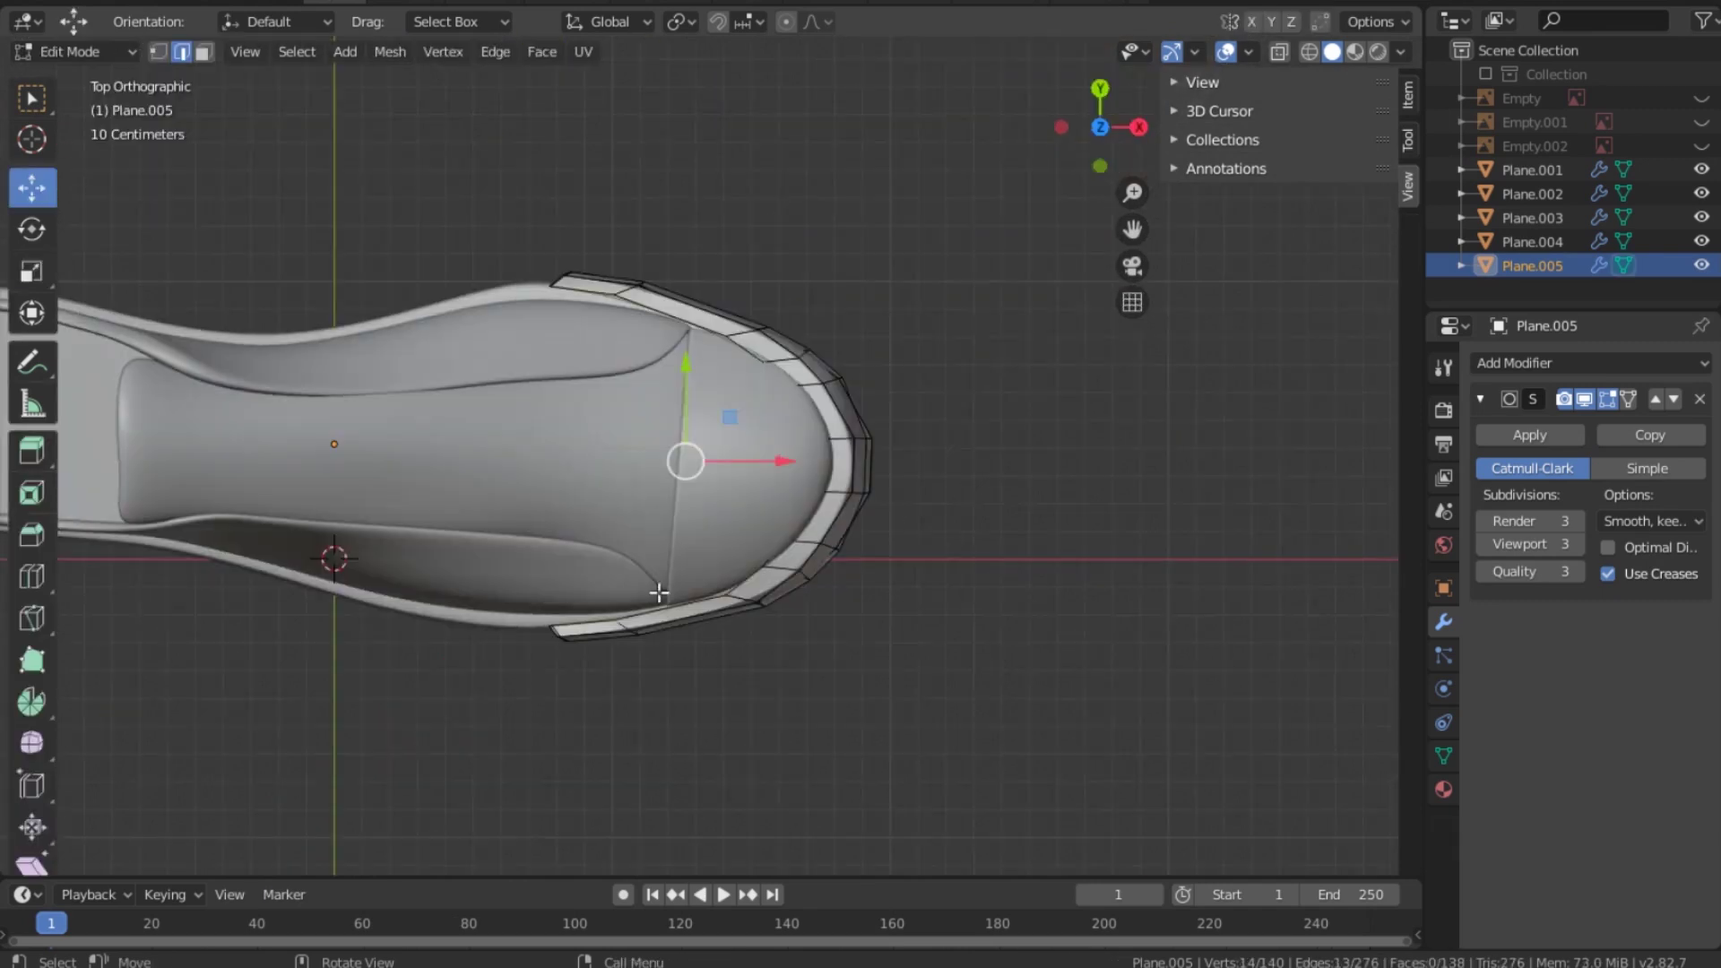
pyautogui.moveTo(774, 462); pyautogui.dragTo(775, 462)
pyautogui.press('a')
pyautogui.press('g')
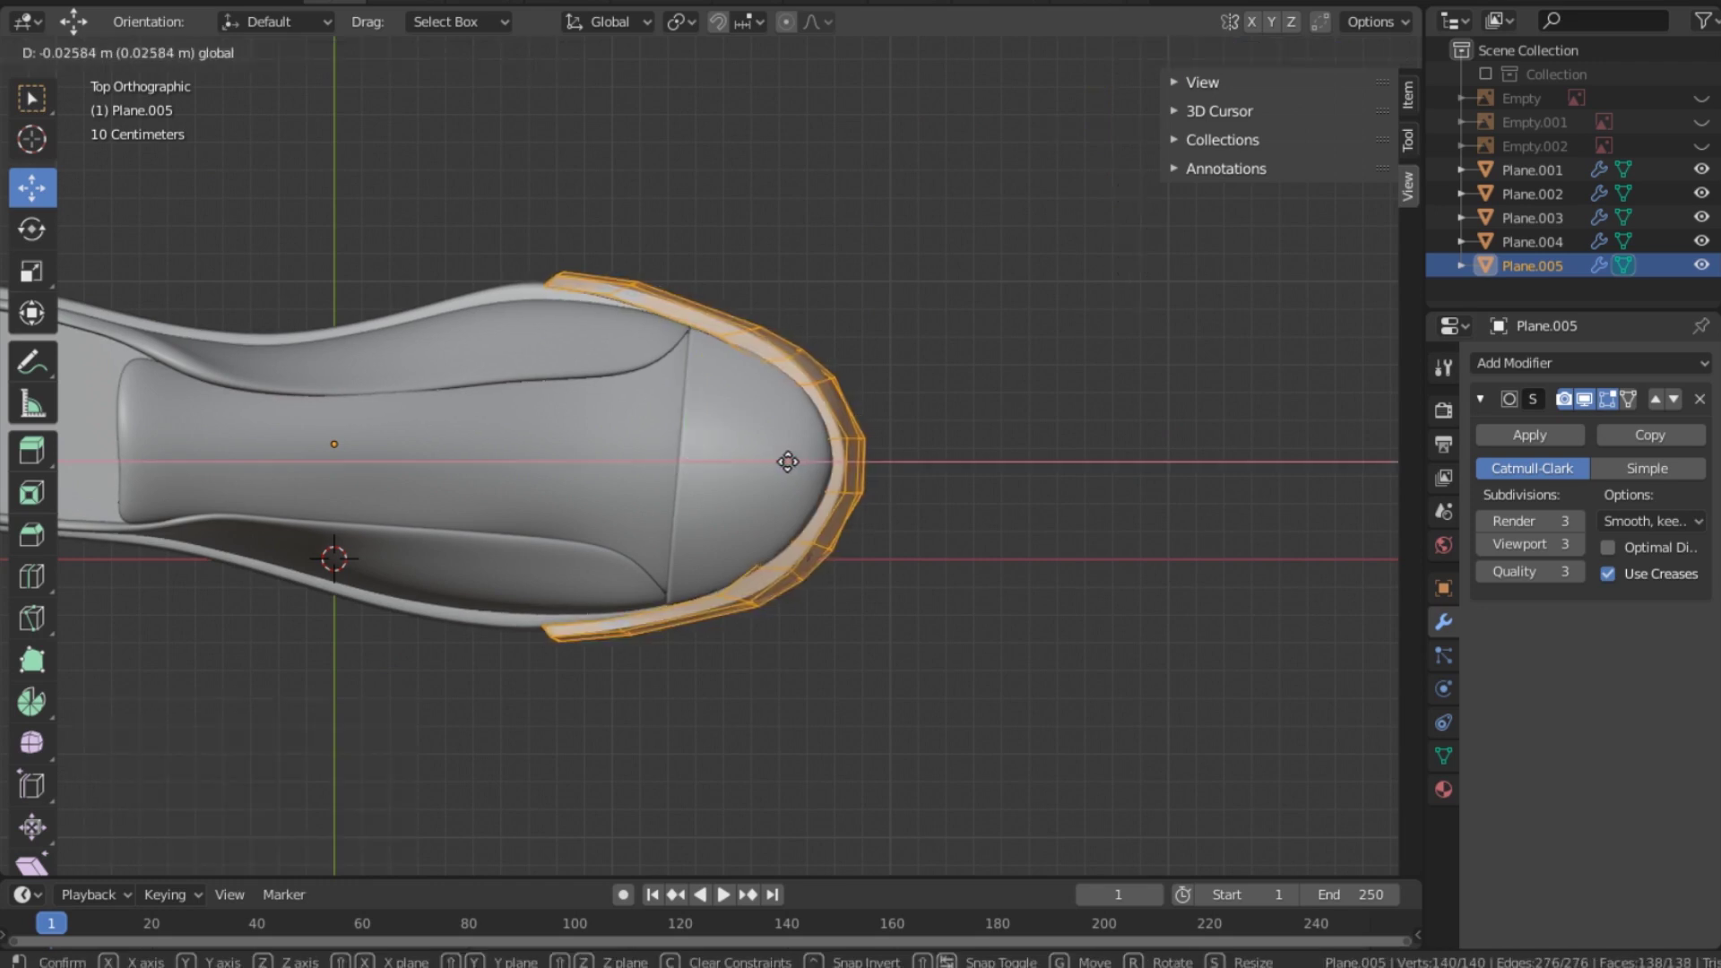
pyautogui.click(788, 462)
pyautogui.press('Tab')
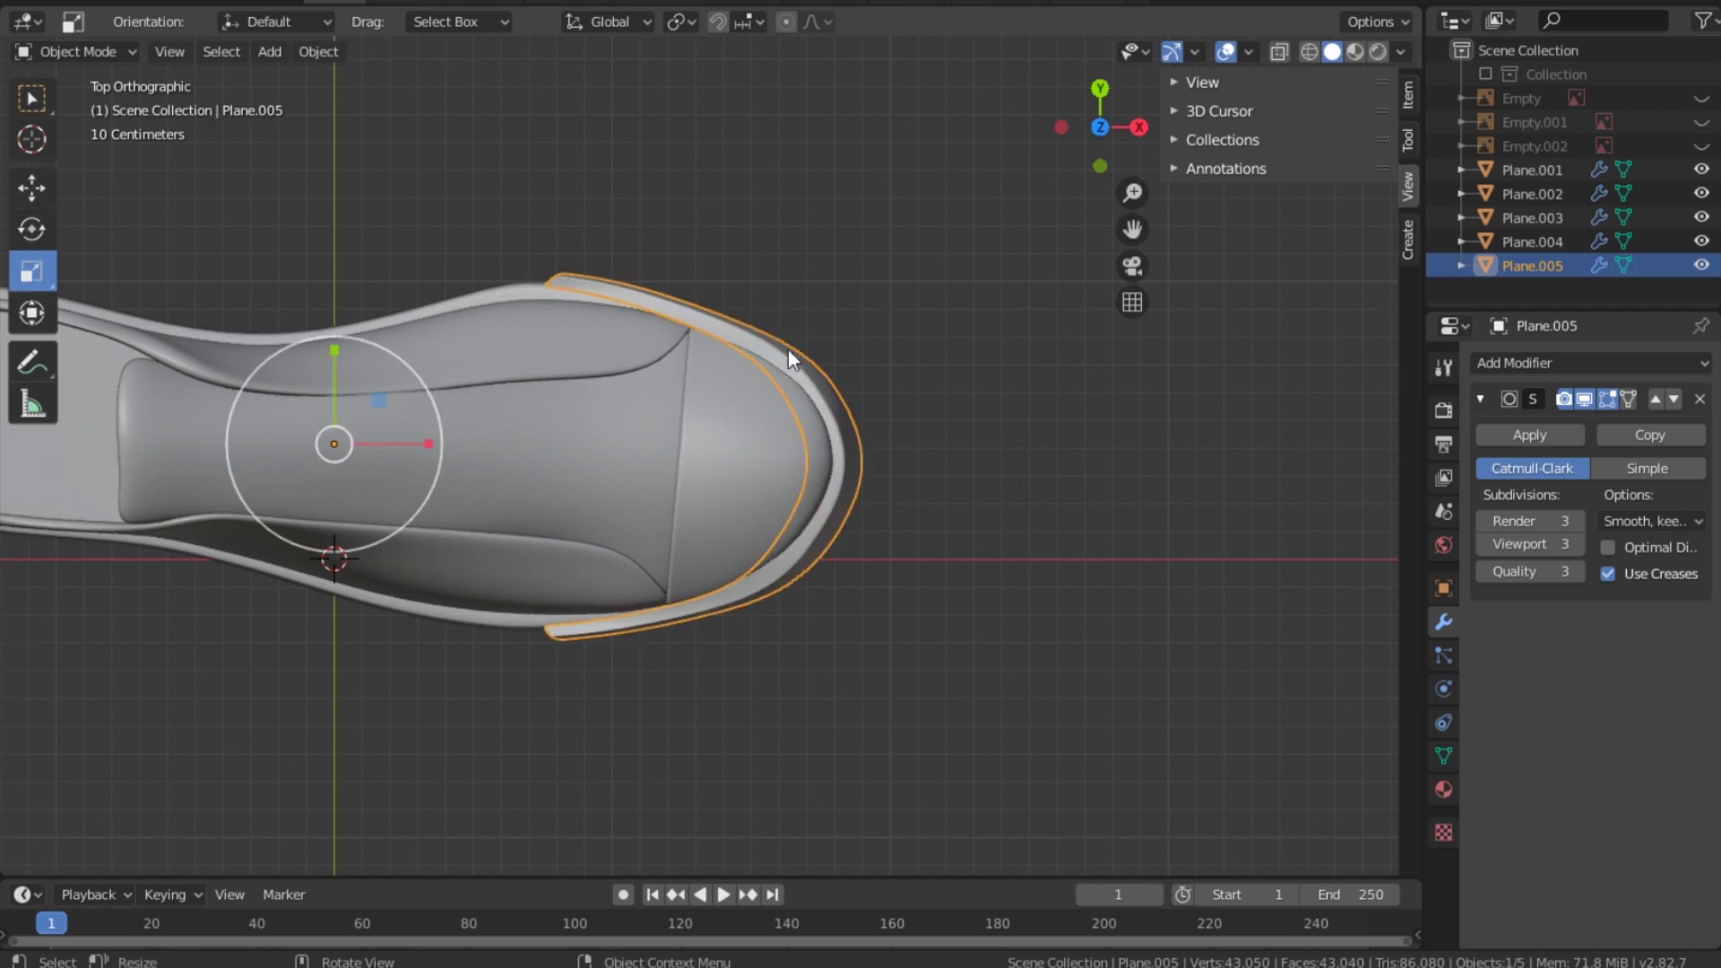
# Step: Scale the toe strip's entire mesh slightly narrower along Y, and return to object mode
pyautogui.click(901, 487)
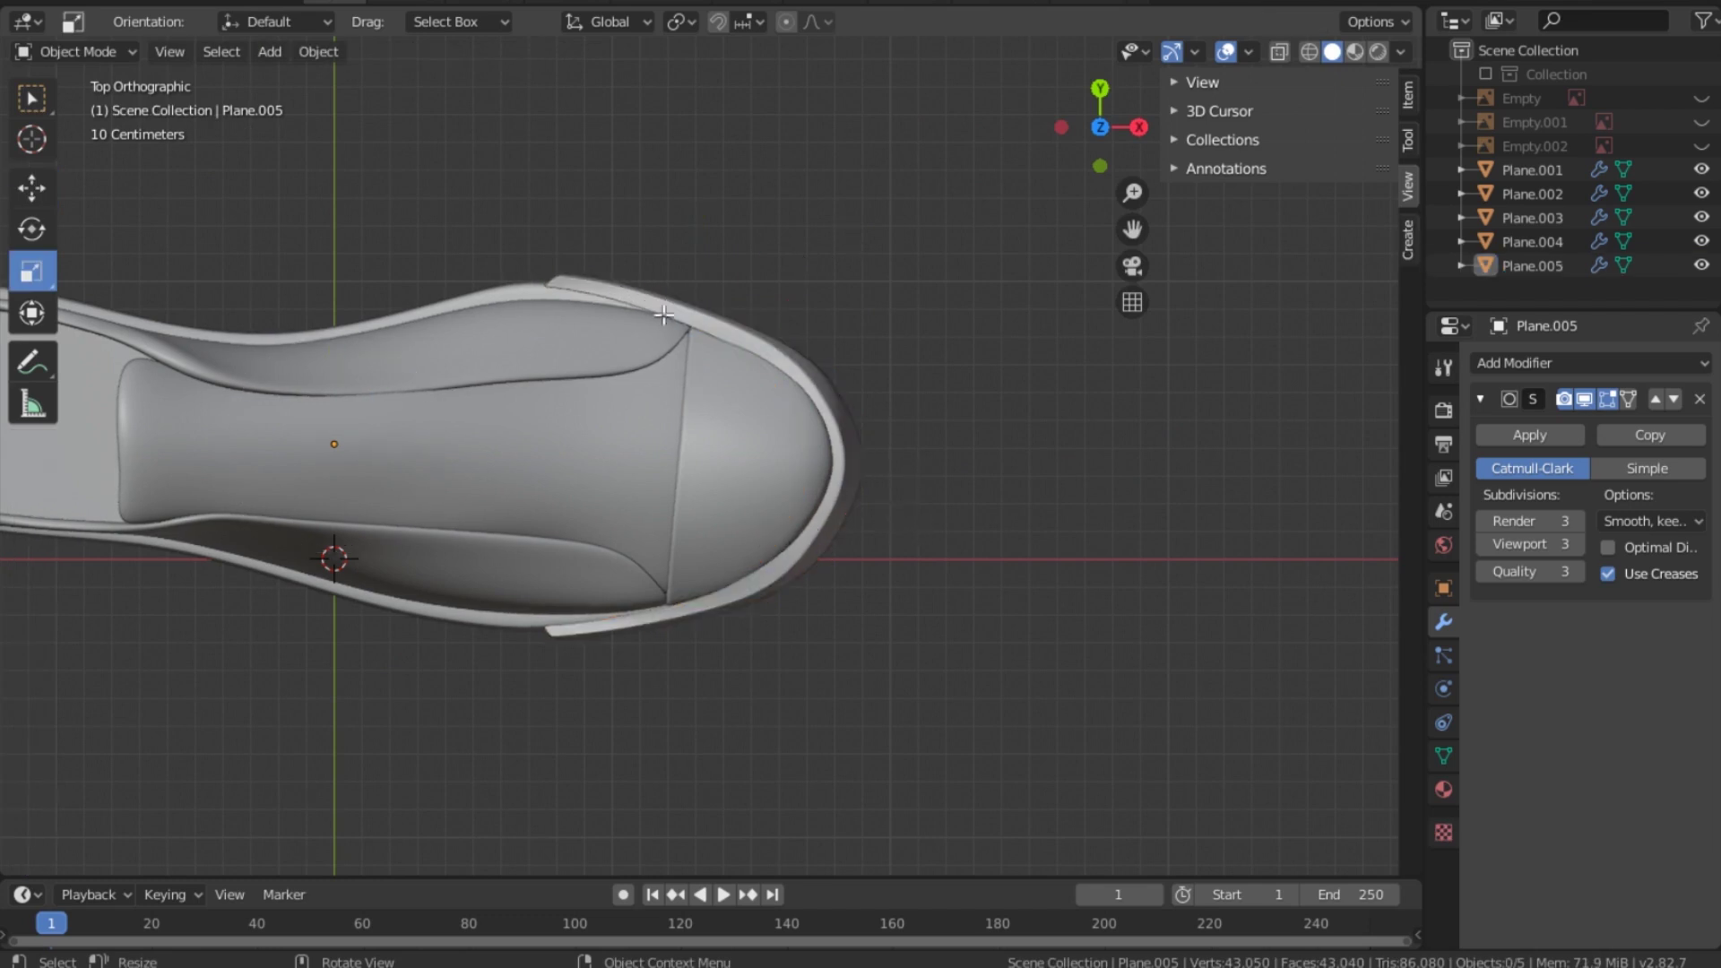
pyautogui.press('Tab')
pyautogui.press('a')
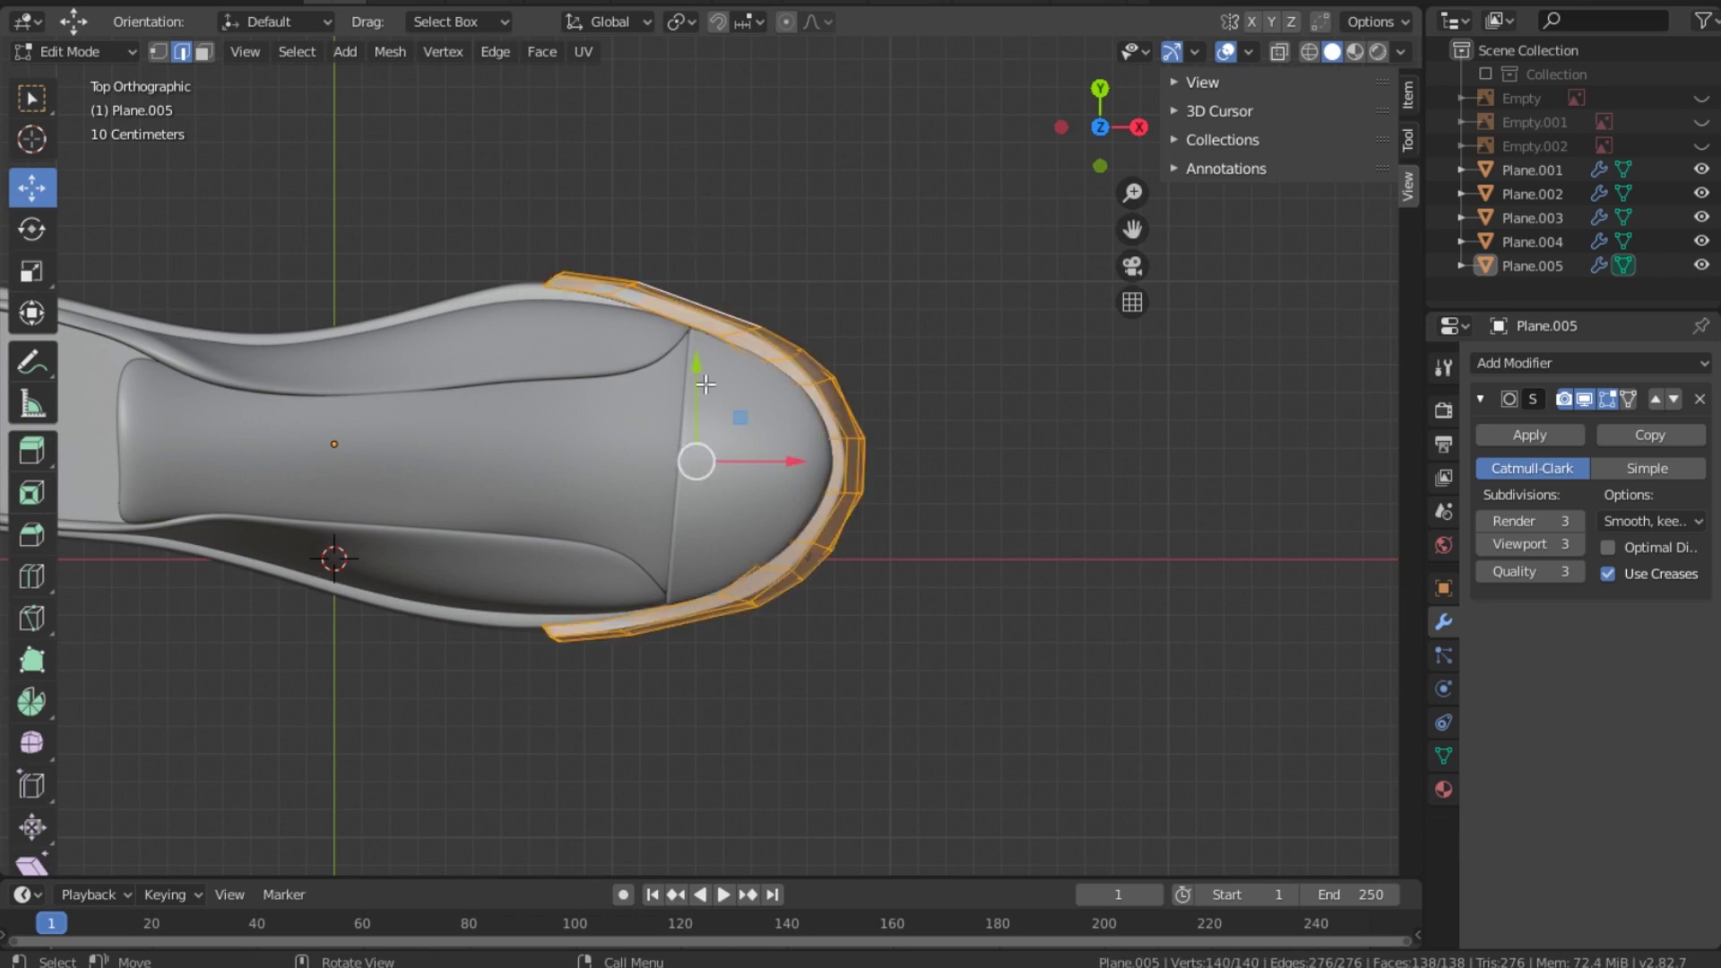
pyautogui.click(33, 272)
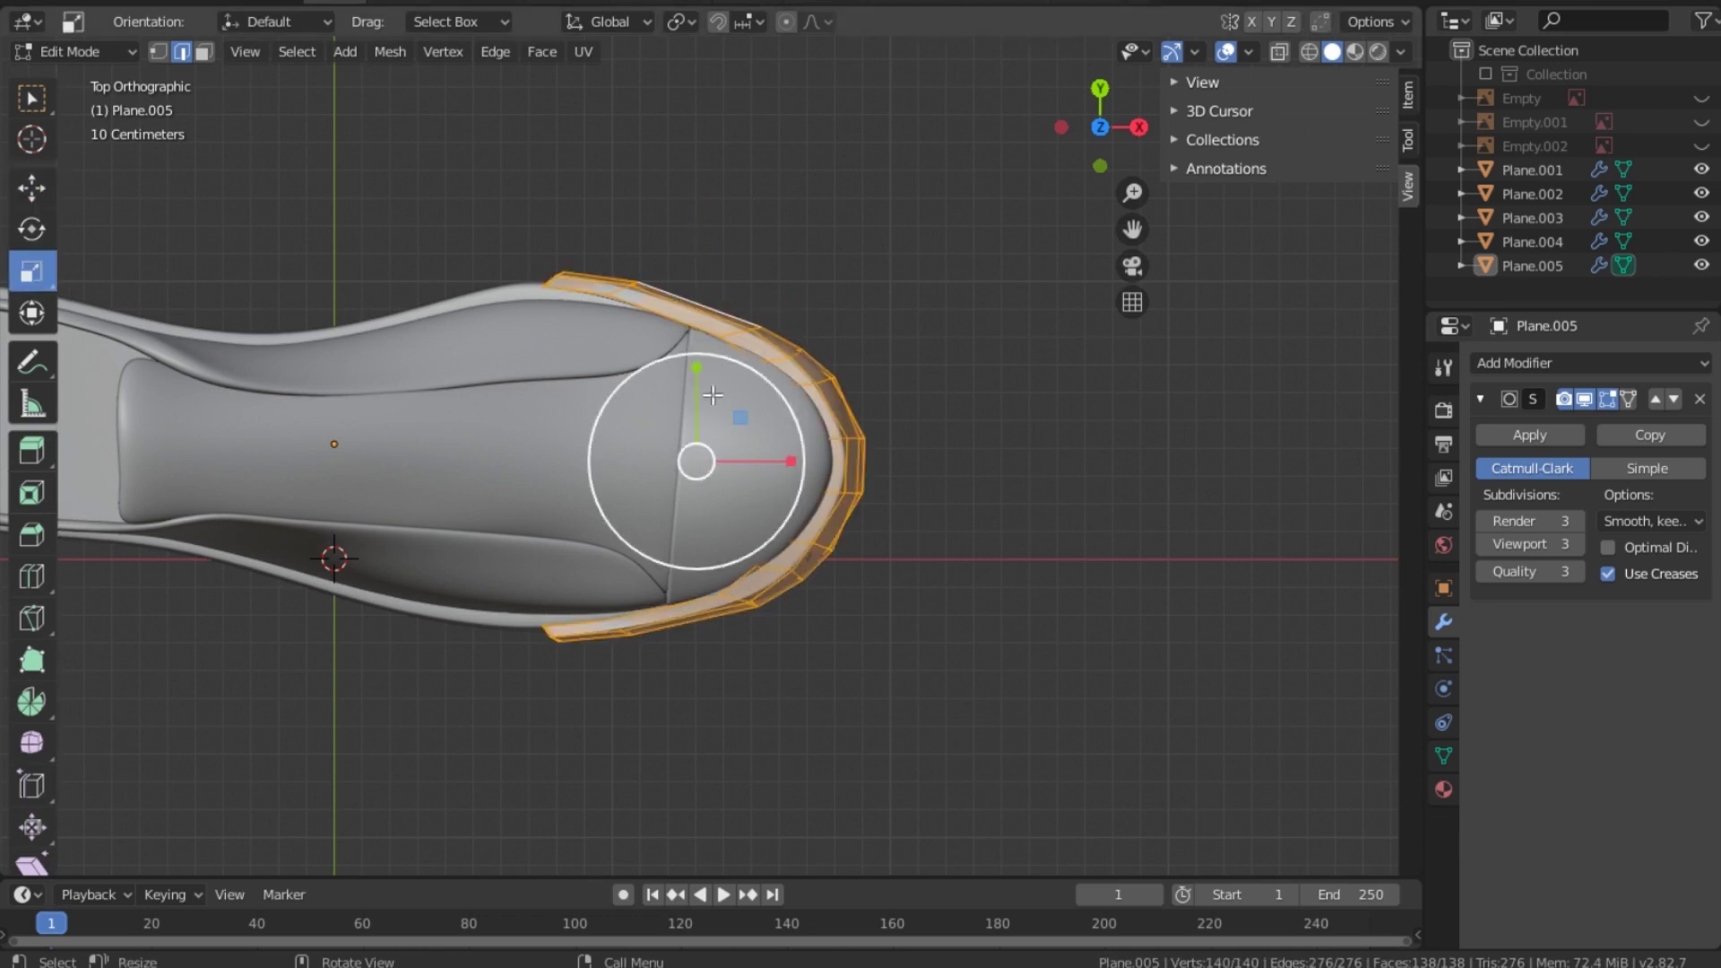
pyautogui.moveTo(698, 377); pyautogui.dragTo(696, 384)
pyautogui.click(750, 273)
pyautogui.press('Tab')
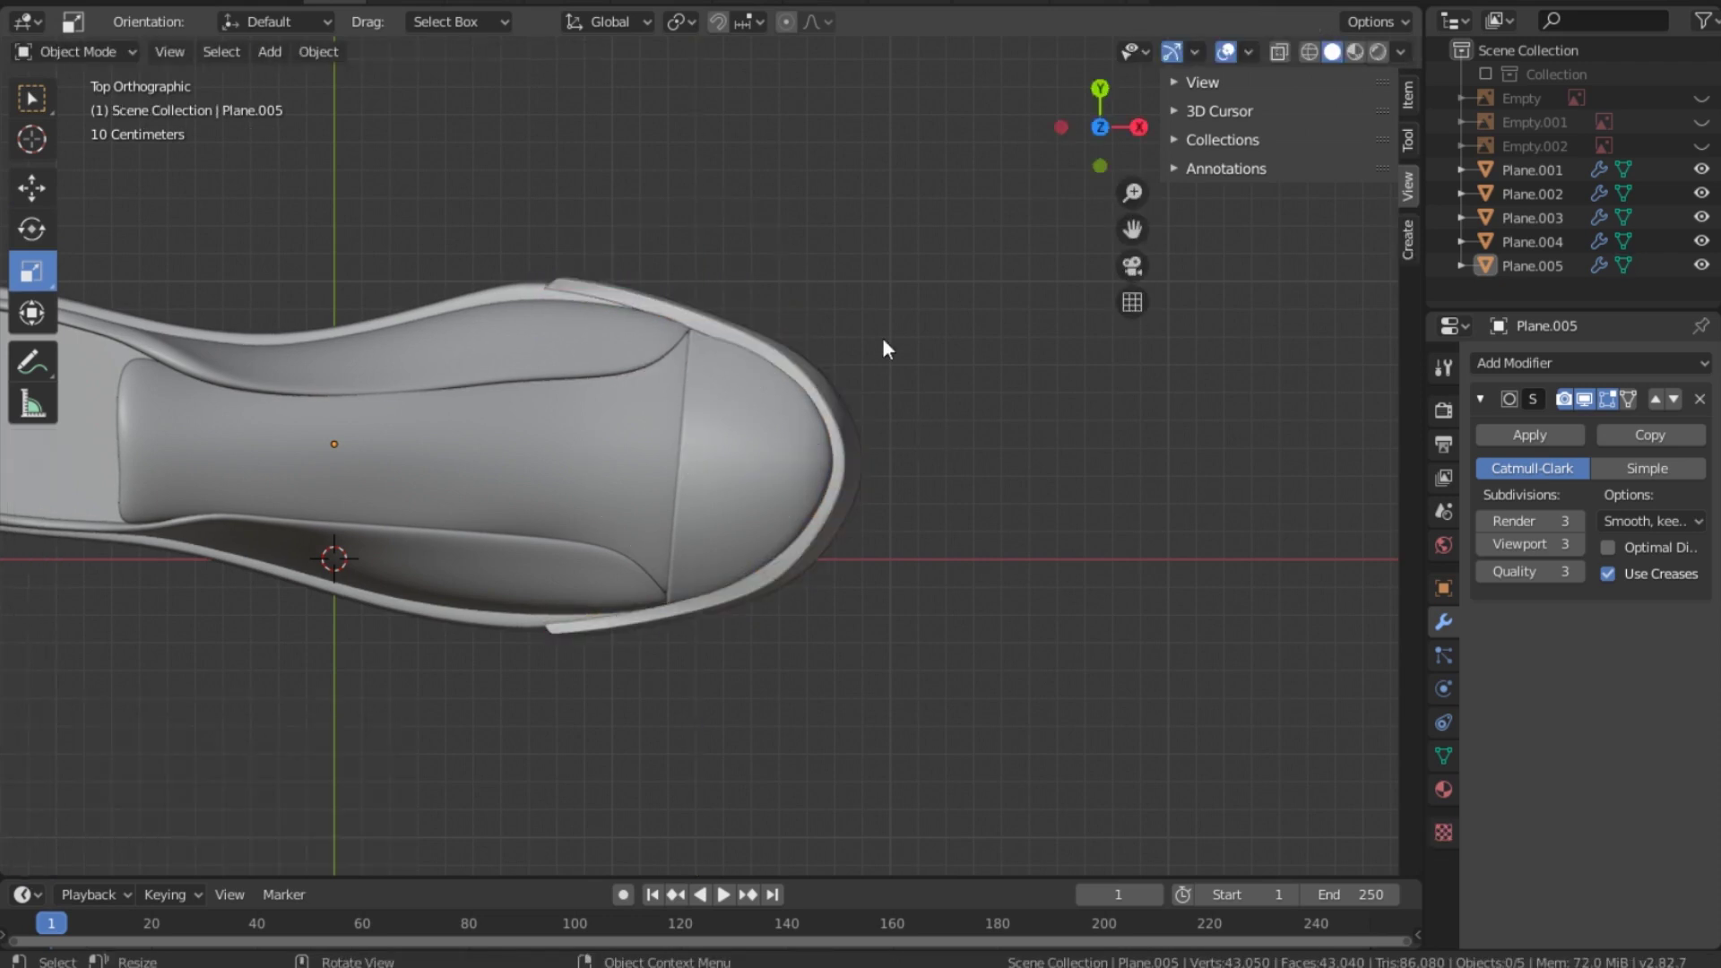
# Step: In back view with X-ray enabled, lower the toe strip's inner upper edge loop about 0.005 m along Z
pyautogui.moveTo(1101, 126); pyautogui.dragTo(1073, 181)
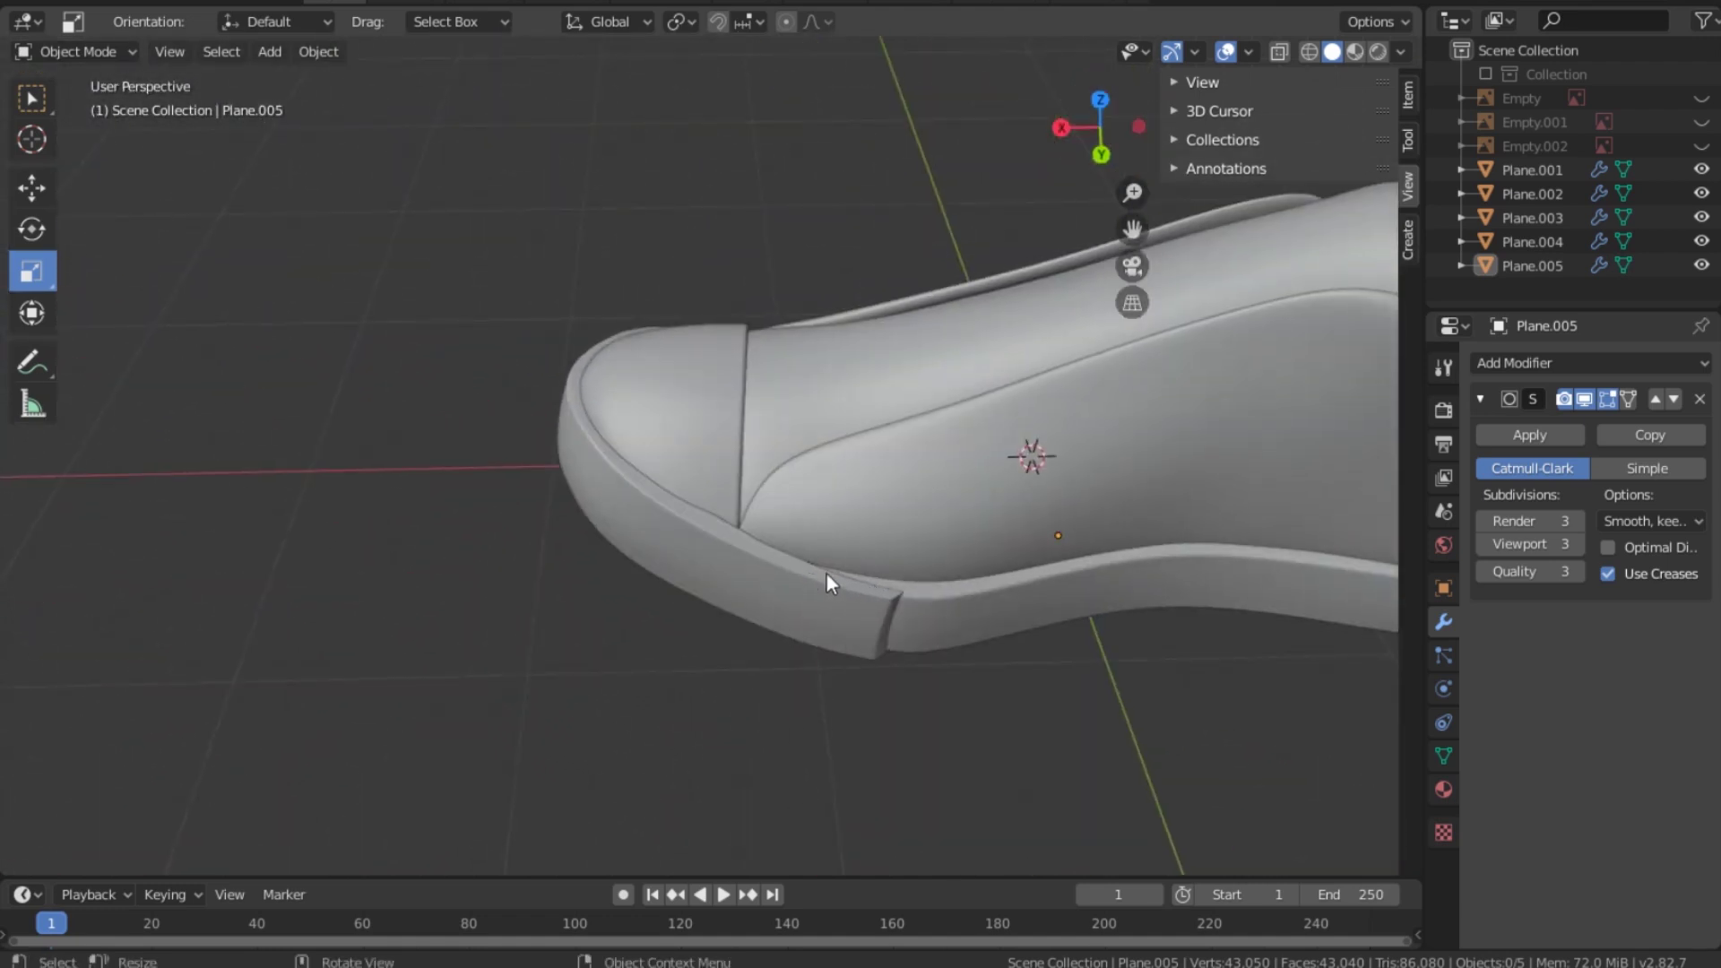
pyautogui.click(651, 499)
pyautogui.press('Tab')
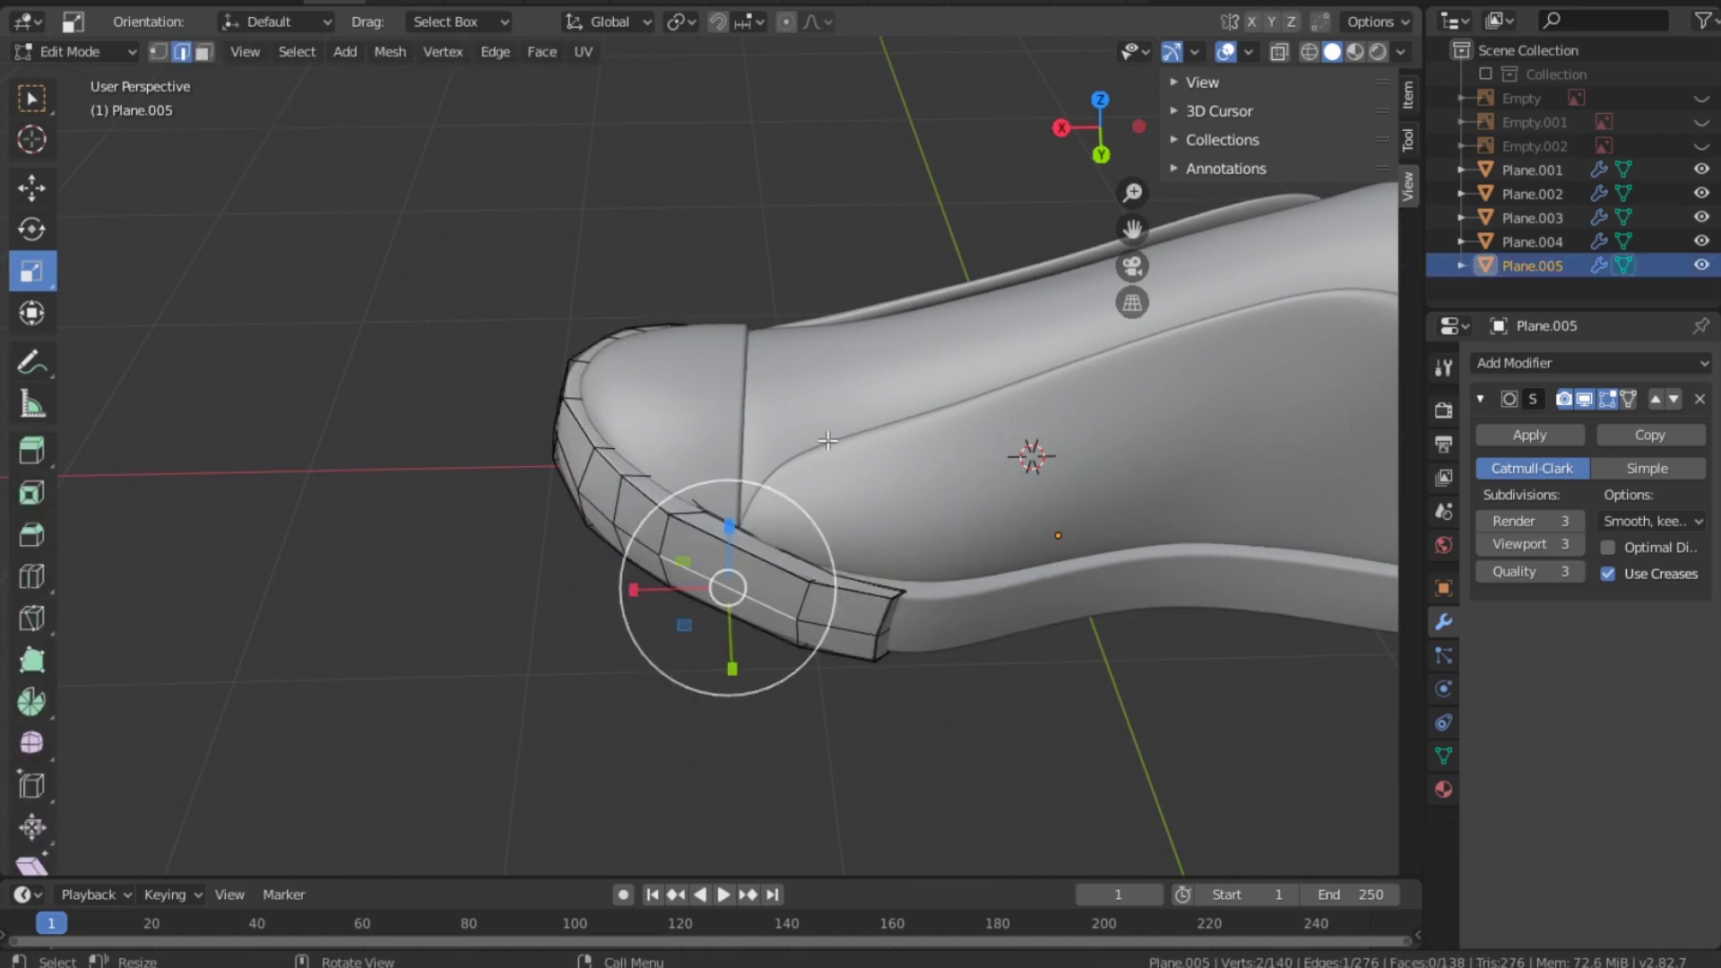
pyautogui.press('`')
pyautogui.click(929, 330)
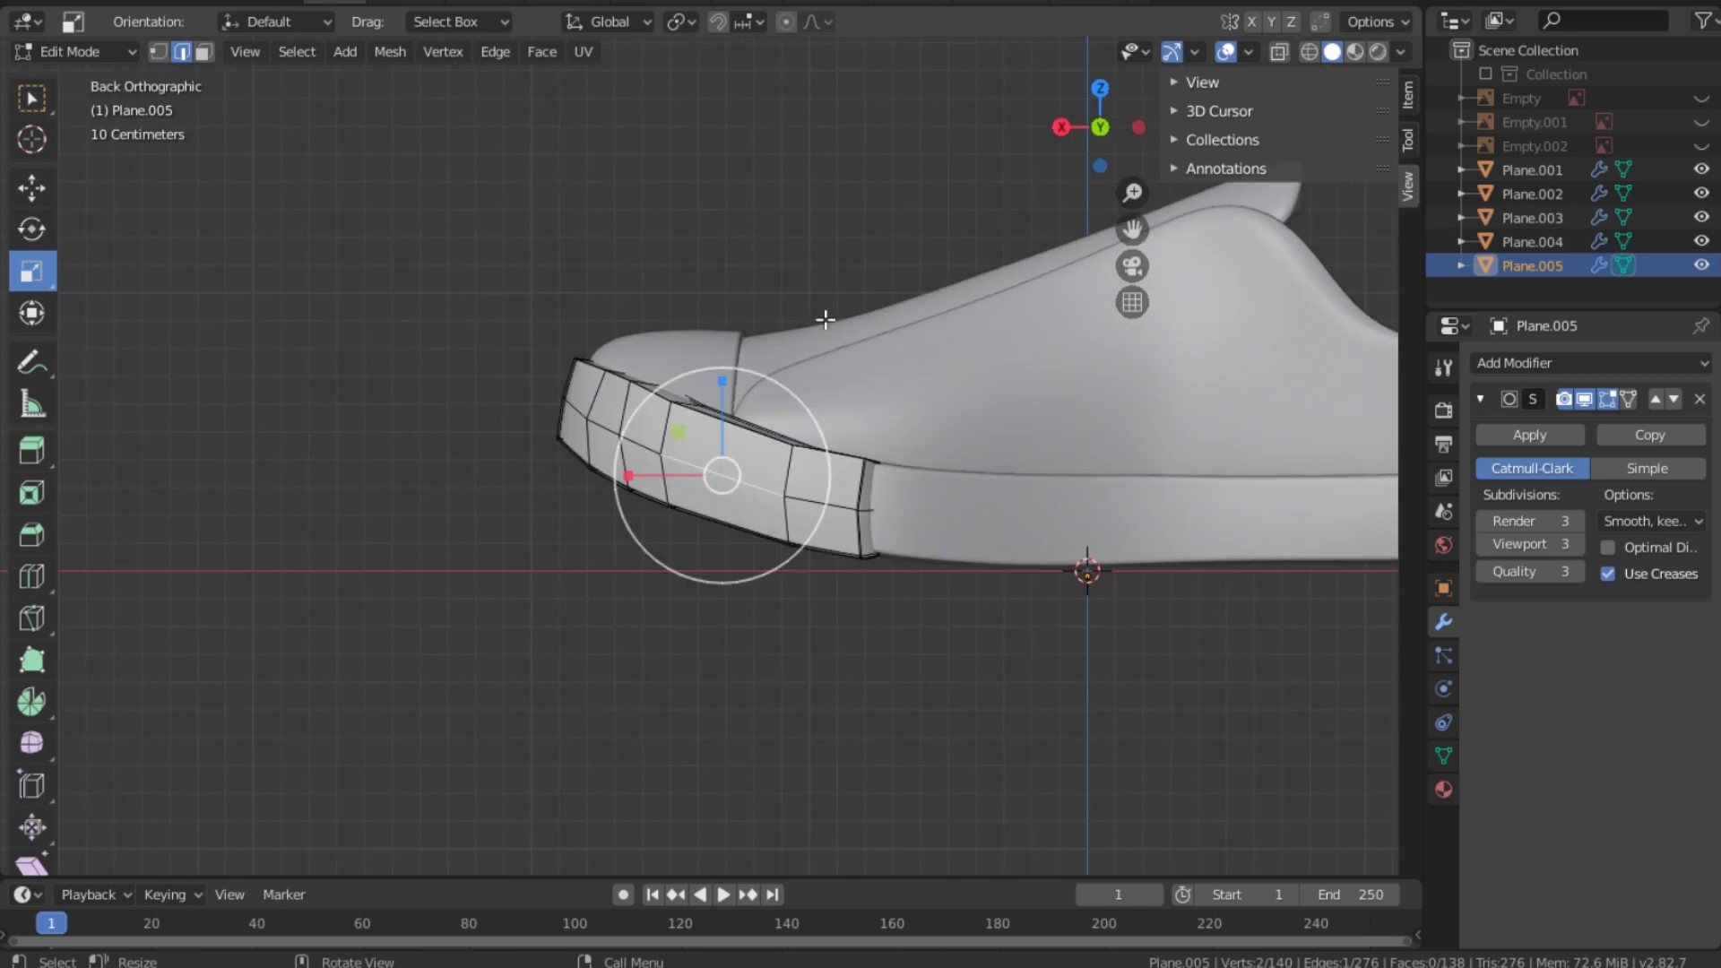
pyautogui.click(1280, 51)
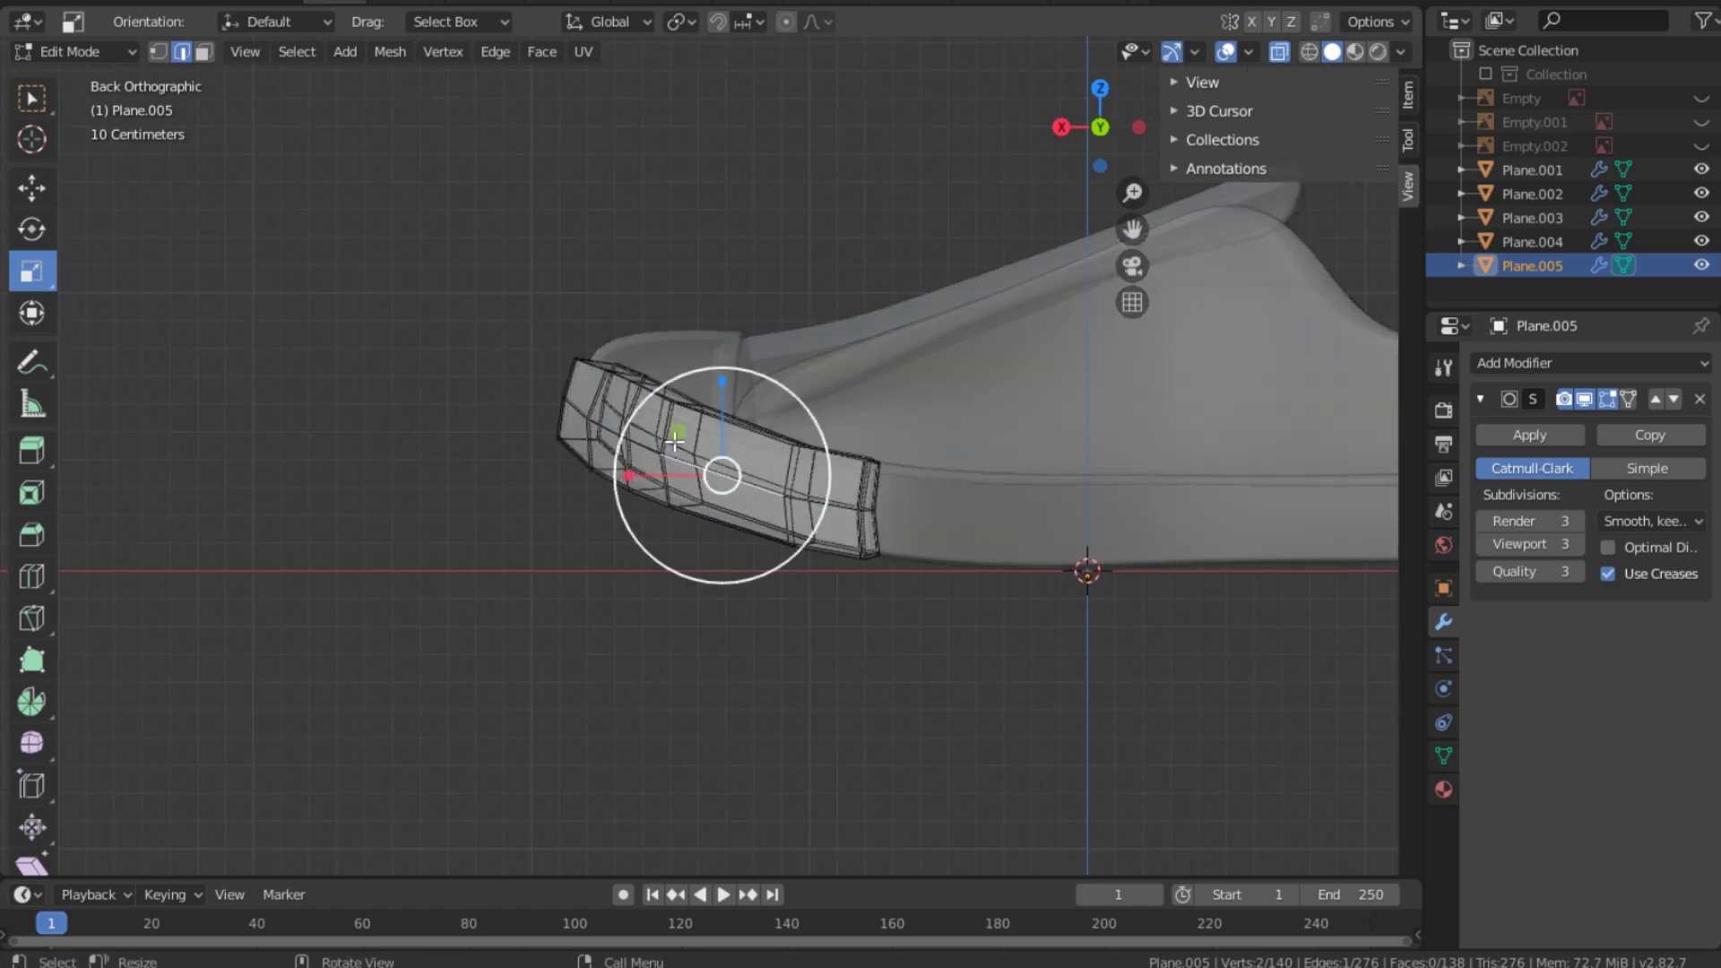
pyautogui.scroll(3, 509, 232)
pyautogui.moveTo(655, 266); pyautogui.dragTo(656, 269)
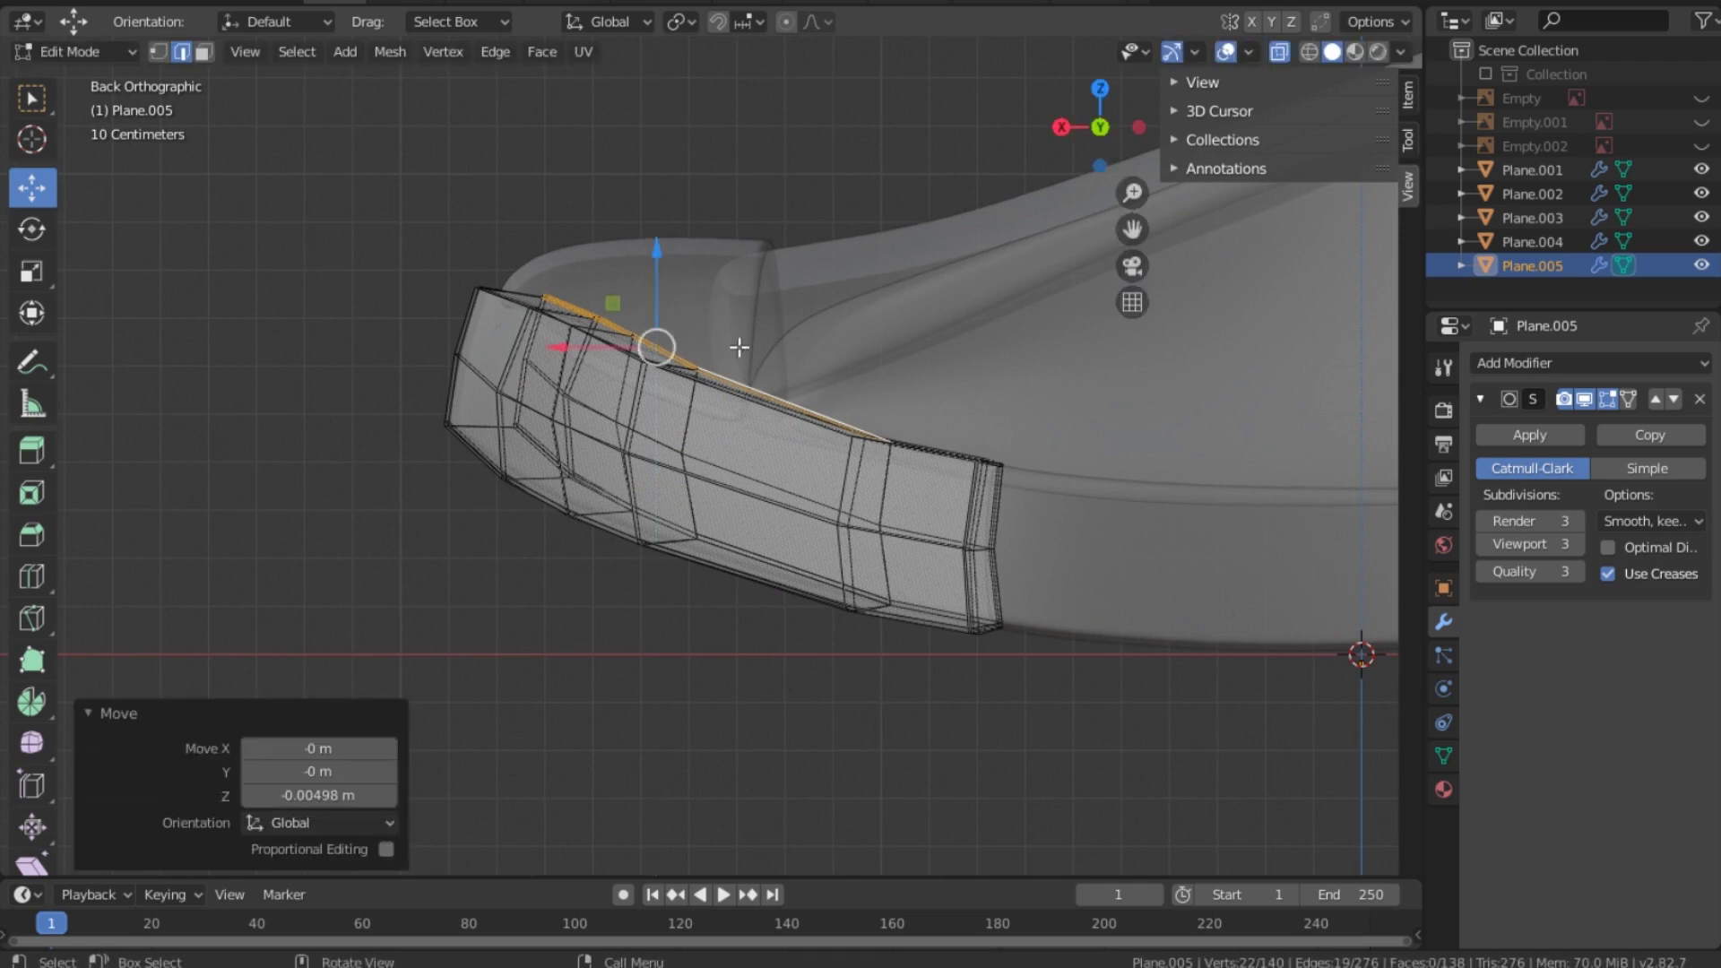
# Step: In vertex mode, lower the inner upper edge vertices beside the toe cap seam slightly along Z
pyautogui.click(158, 51)
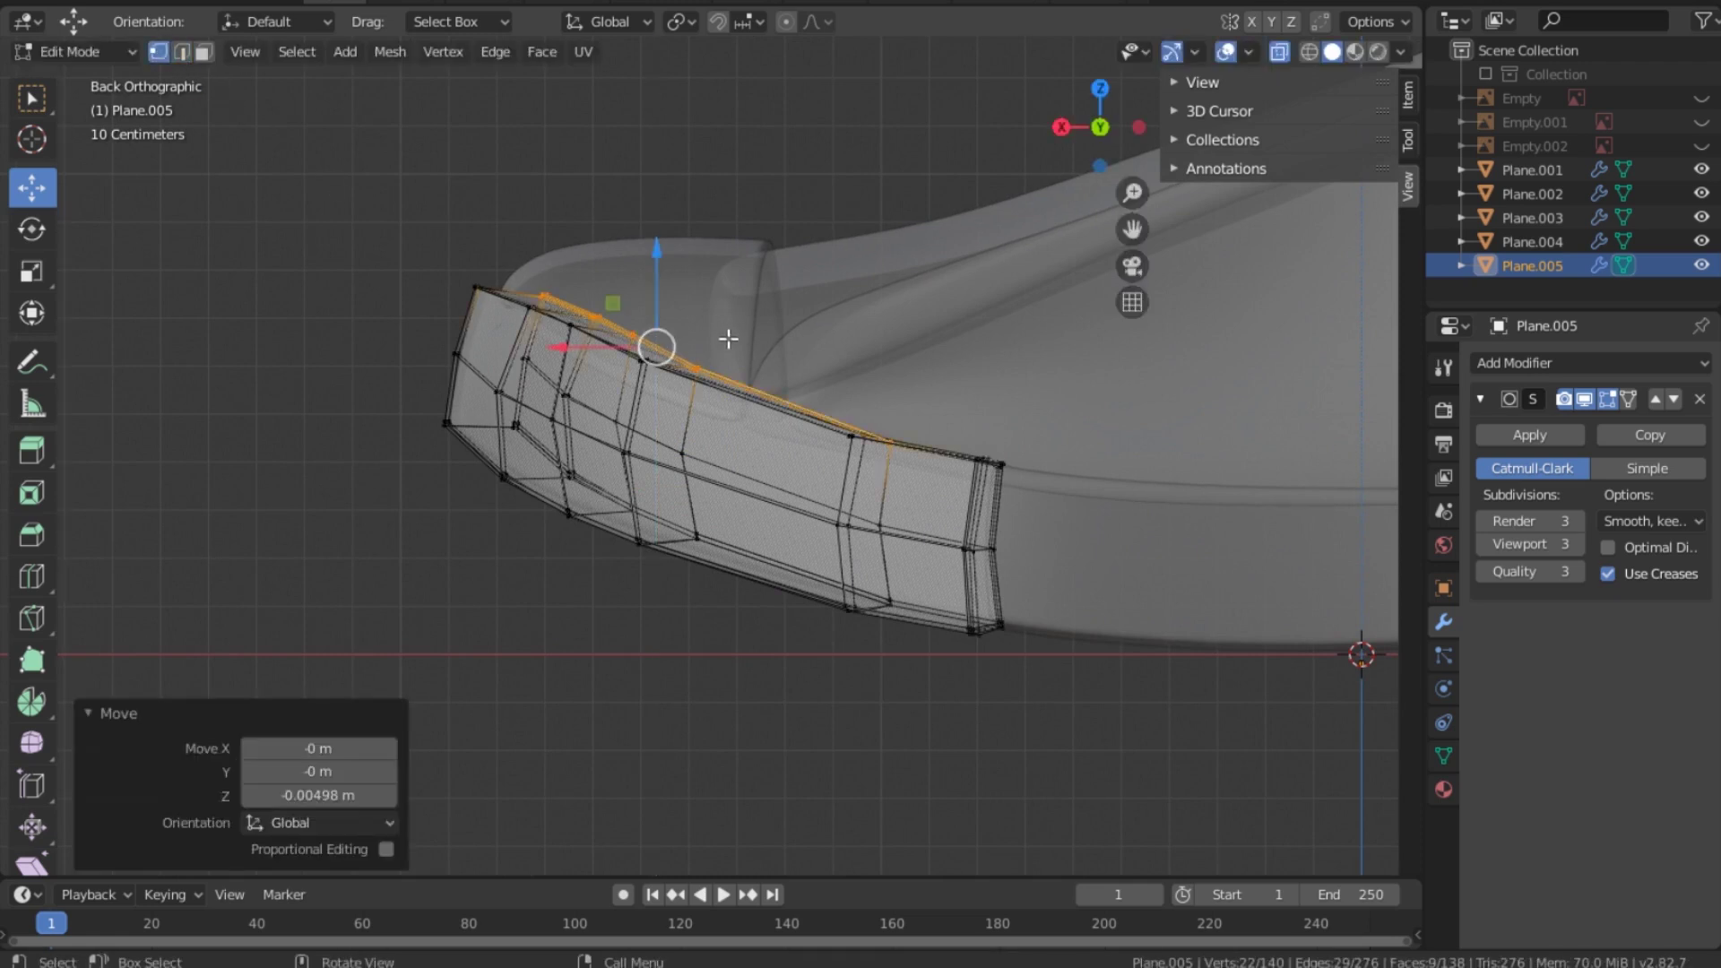
pyautogui.click(696, 373)
pyautogui.press('g')
pyautogui.press('z')
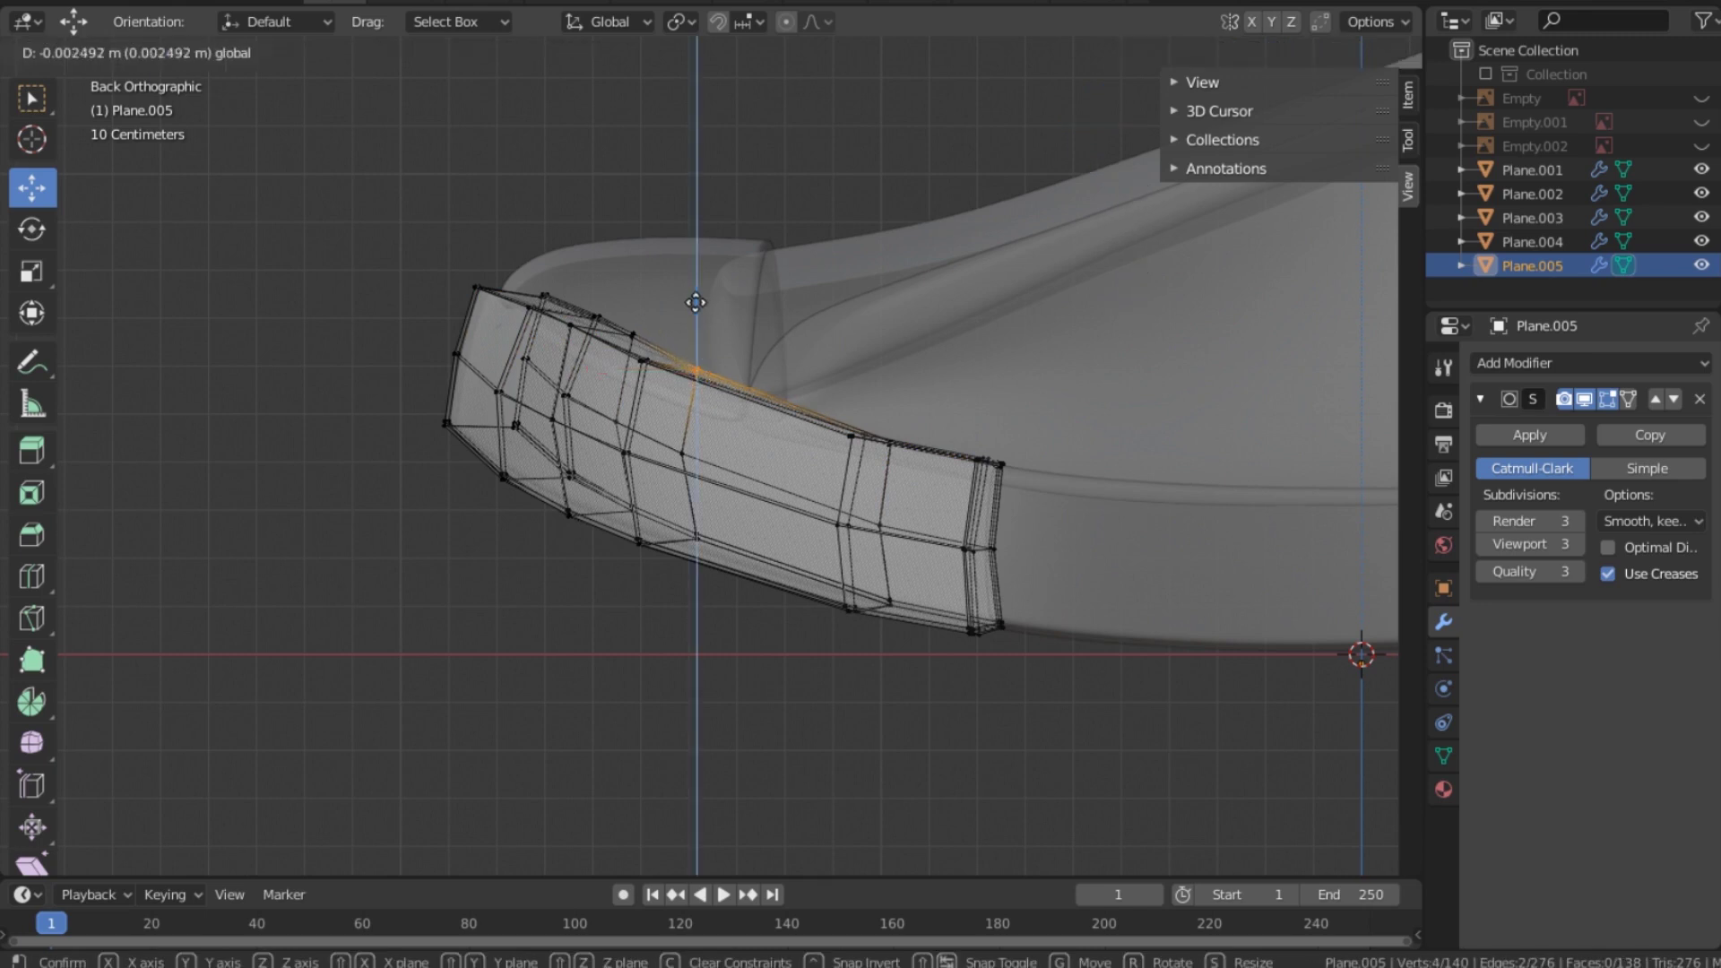
pyautogui.click(693, 309)
# Step: Lower the remaining inner upper edge vertices toward the toe tip to smooth the strip's rim, and return to object mode
pyautogui.press('k')
pyautogui.moveTo(636, 346); pyautogui.dragTo(631, 347)
pyautogui.moveTo(631, 243); pyautogui.dragTo(632, 266)
pyautogui.moveTo(528, 231); pyautogui.dragTo(567, 285)
pyautogui.moveTo(603, 272); pyautogui.dragTo(591, 324)
pyautogui.moveTo(596, 251); pyautogui.dragTo(596, 272)
pyautogui.moveTo(541, 336); pyautogui.dragTo(525, 333)
pyautogui.moveTo(580, 246); pyautogui.dragTo(580, 238)
pyautogui.moveTo(534, 252); pyautogui.dragTo(560, 312)
pyautogui.moveTo(546, 212); pyautogui.dragTo(546, 228)
pyautogui.click(626, 189)
pyautogui.press('Tab')
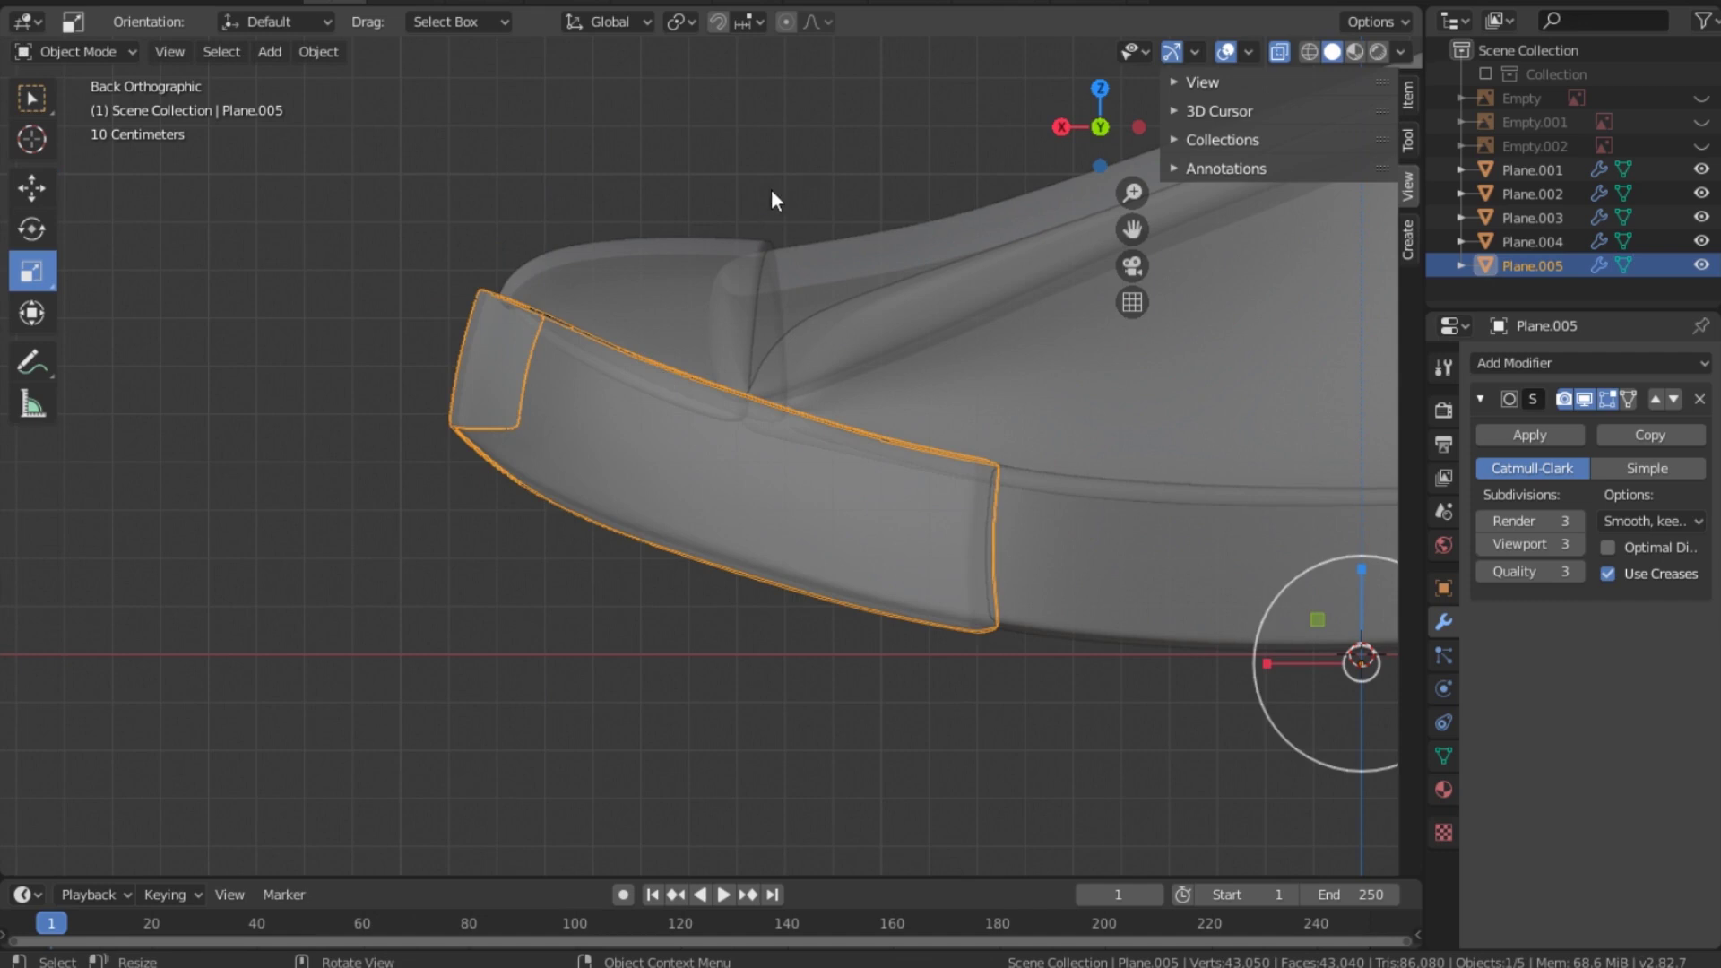
# Step: In top view, reshape the strip's +Y end inward, moving the adjacent inner vertices about 0.062 m along X and -0.042 m along Y
pyautogui.moveTo(1114, 120); pyautogui.dragTo(1139, 218)
pyautogui.moveTo(1067, 169); pyautogui.dragTo(1064, 178)
pyautogui.press('Tab')
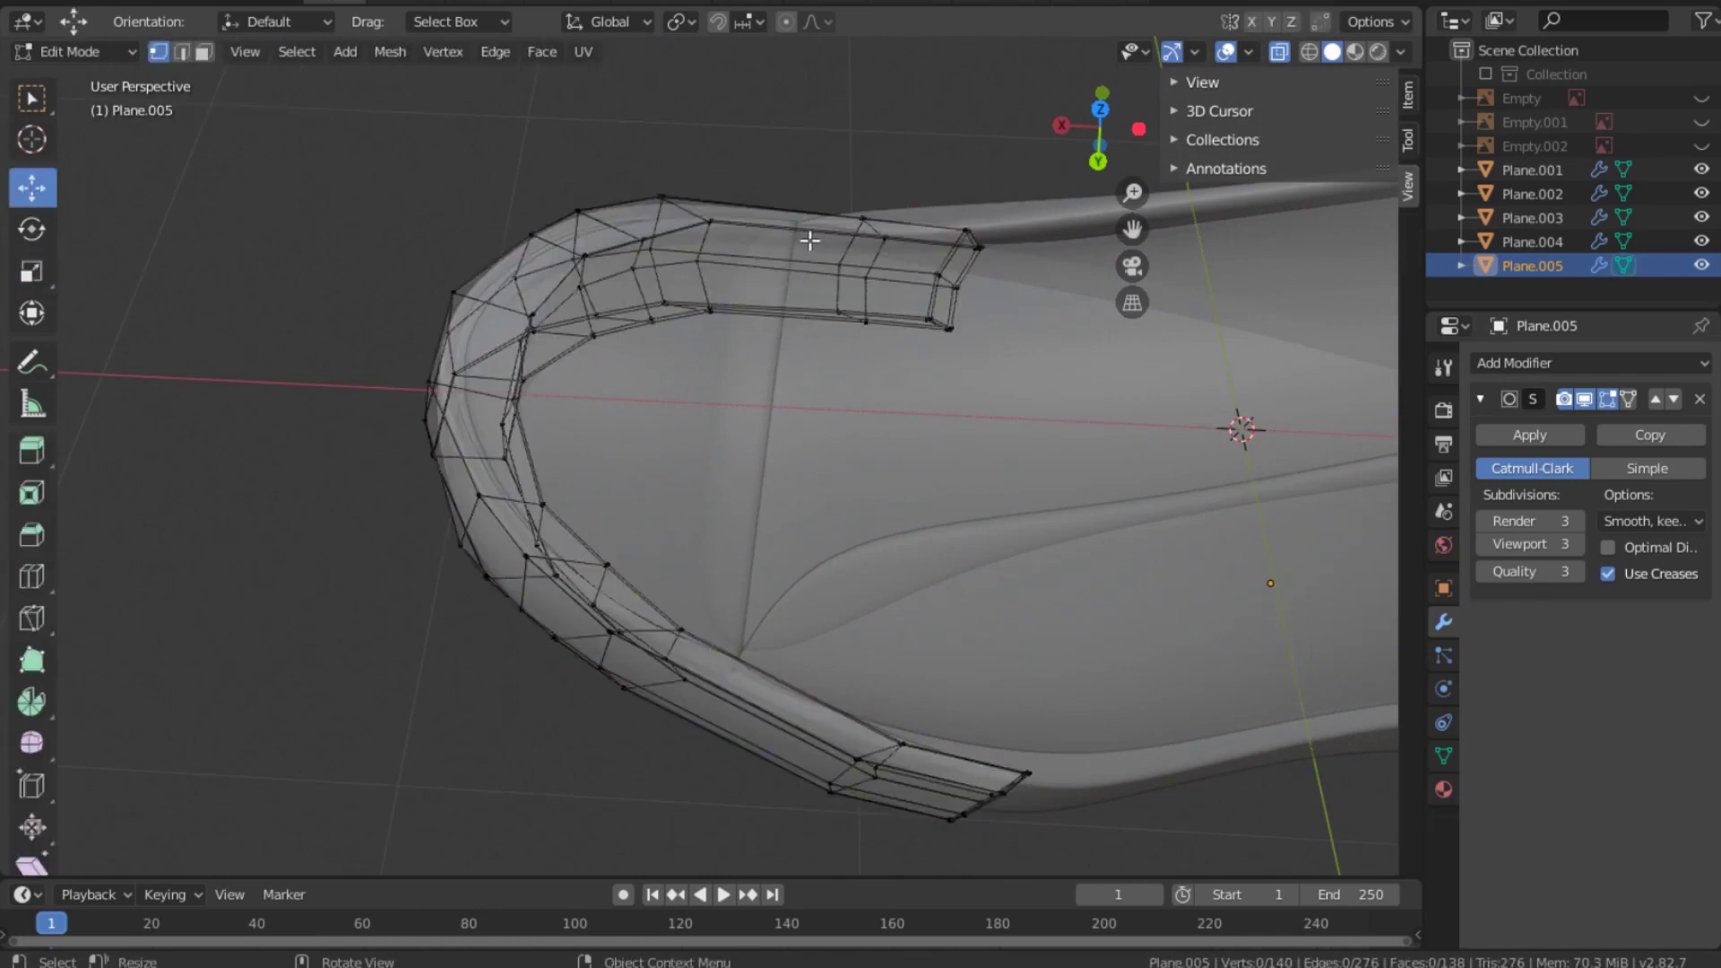
pyautogui.press('Tab')
pyautogui.press('`')
pyautogui.click(821, 100)
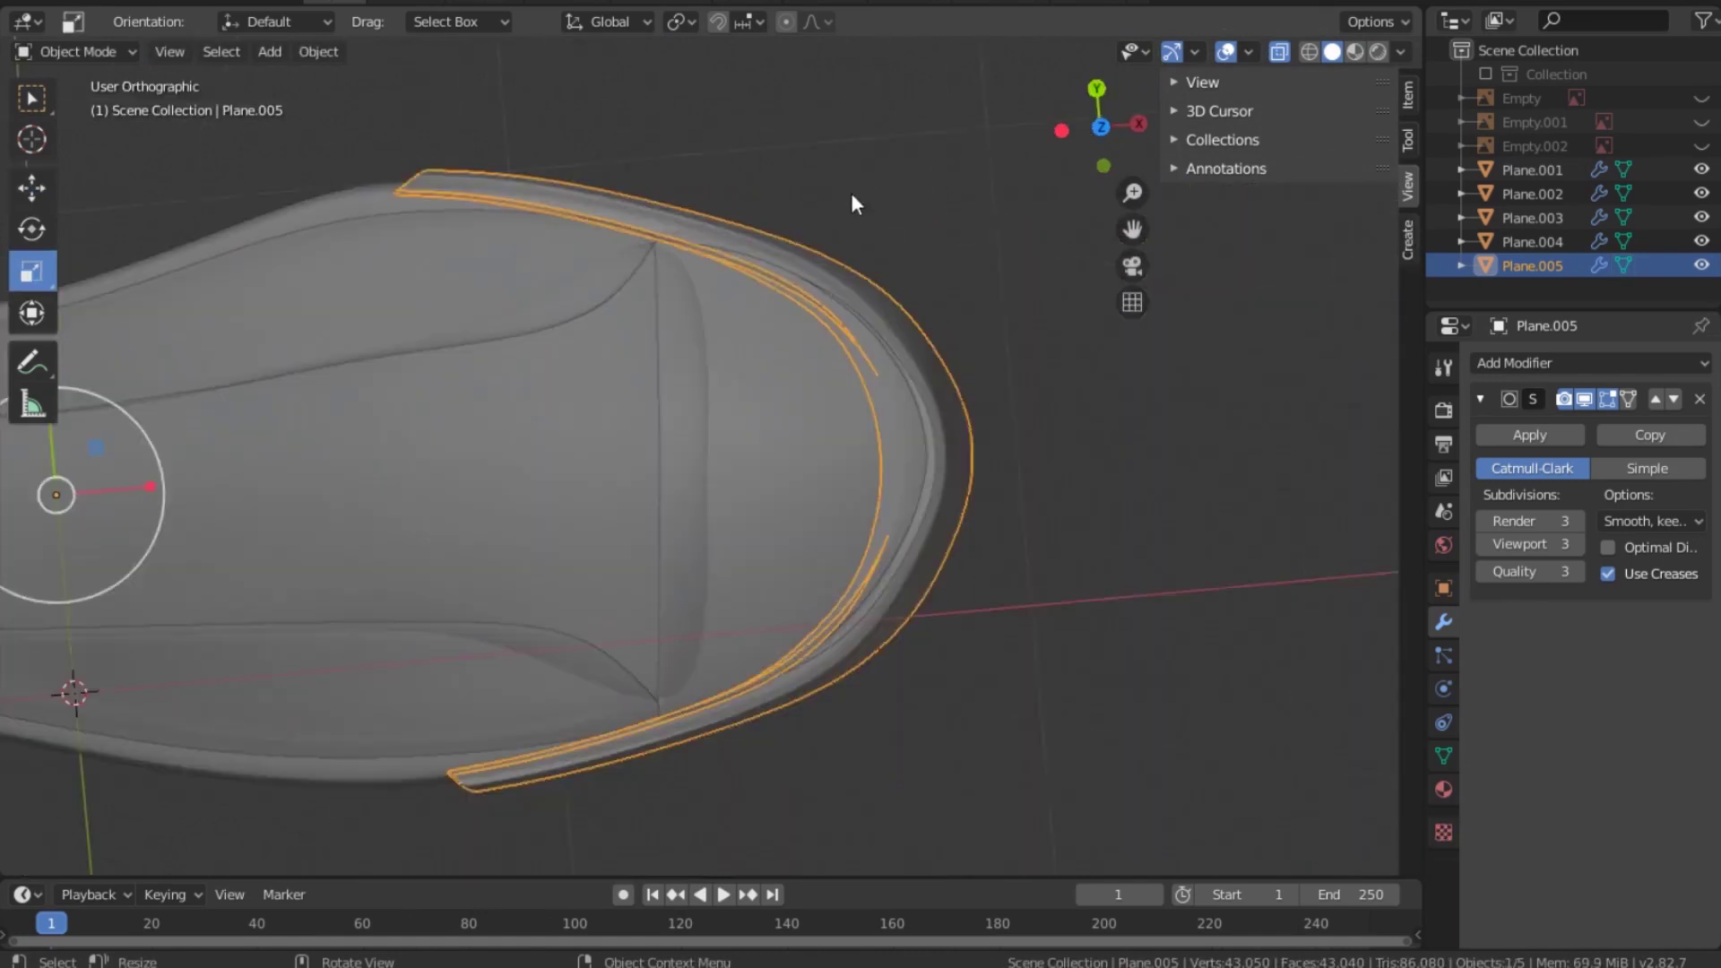
pyautogui.press('Tab')
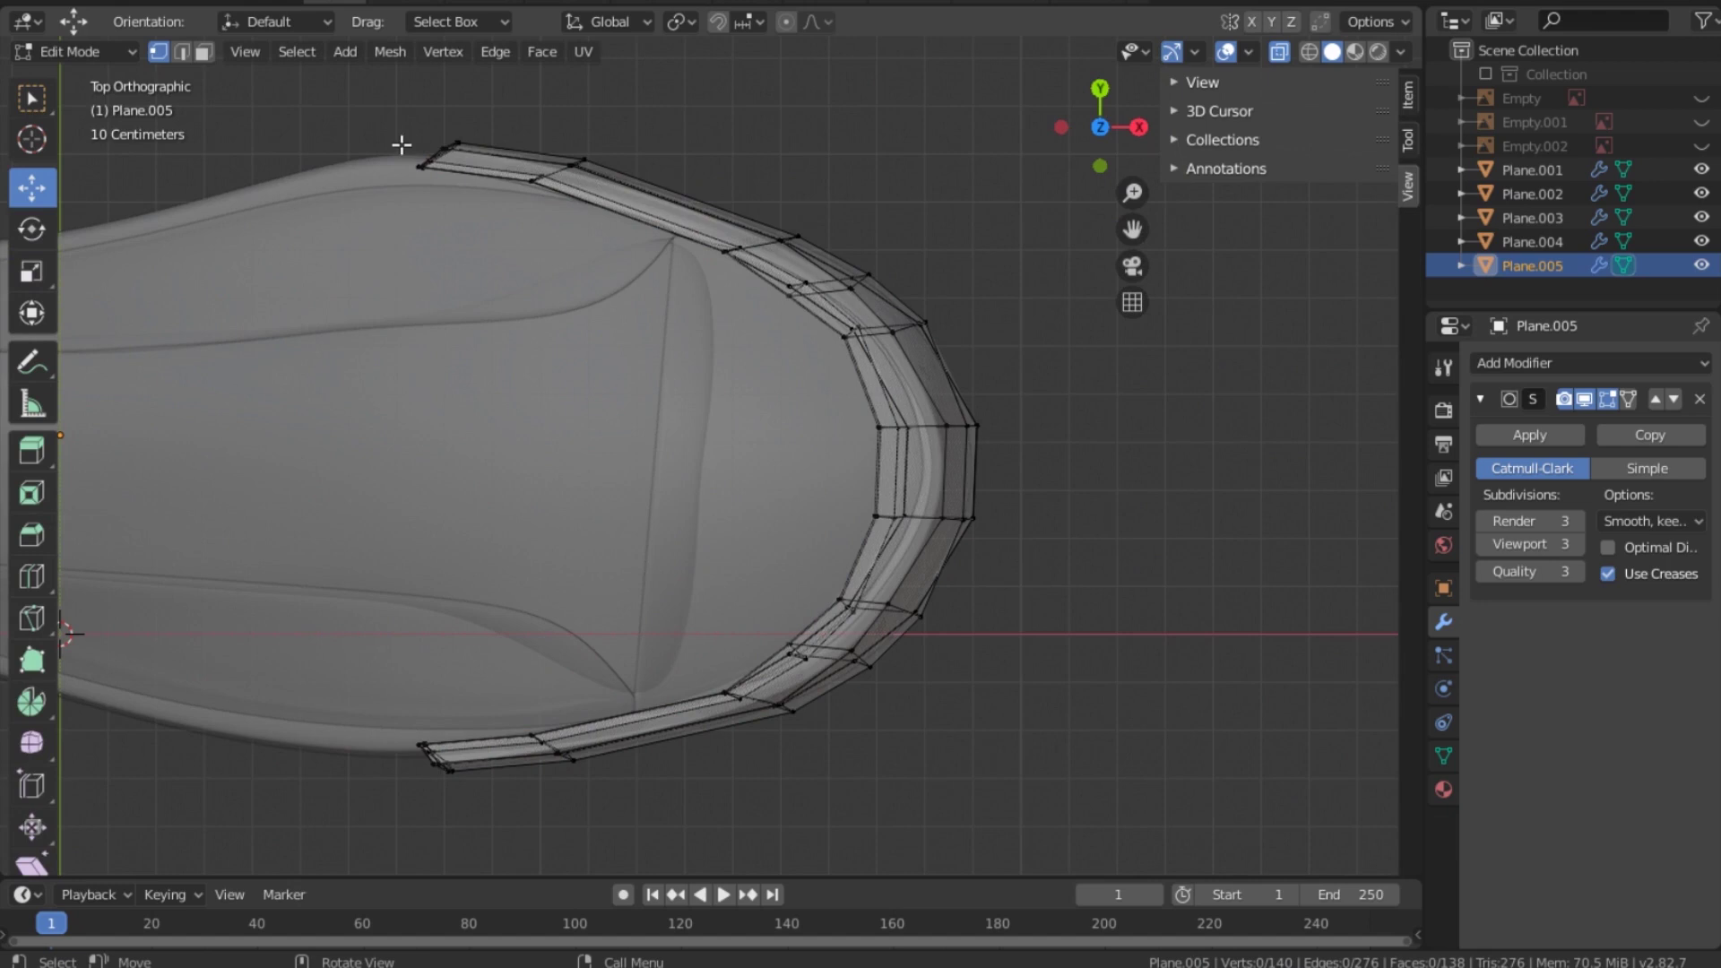
pyautogui.moveTo(413, 143); pyautogui.dragTo(557, 296)
pyautogui.keyDown('alt'); pyautogui.click(535, 182); pyautogui.keyUp('alt')
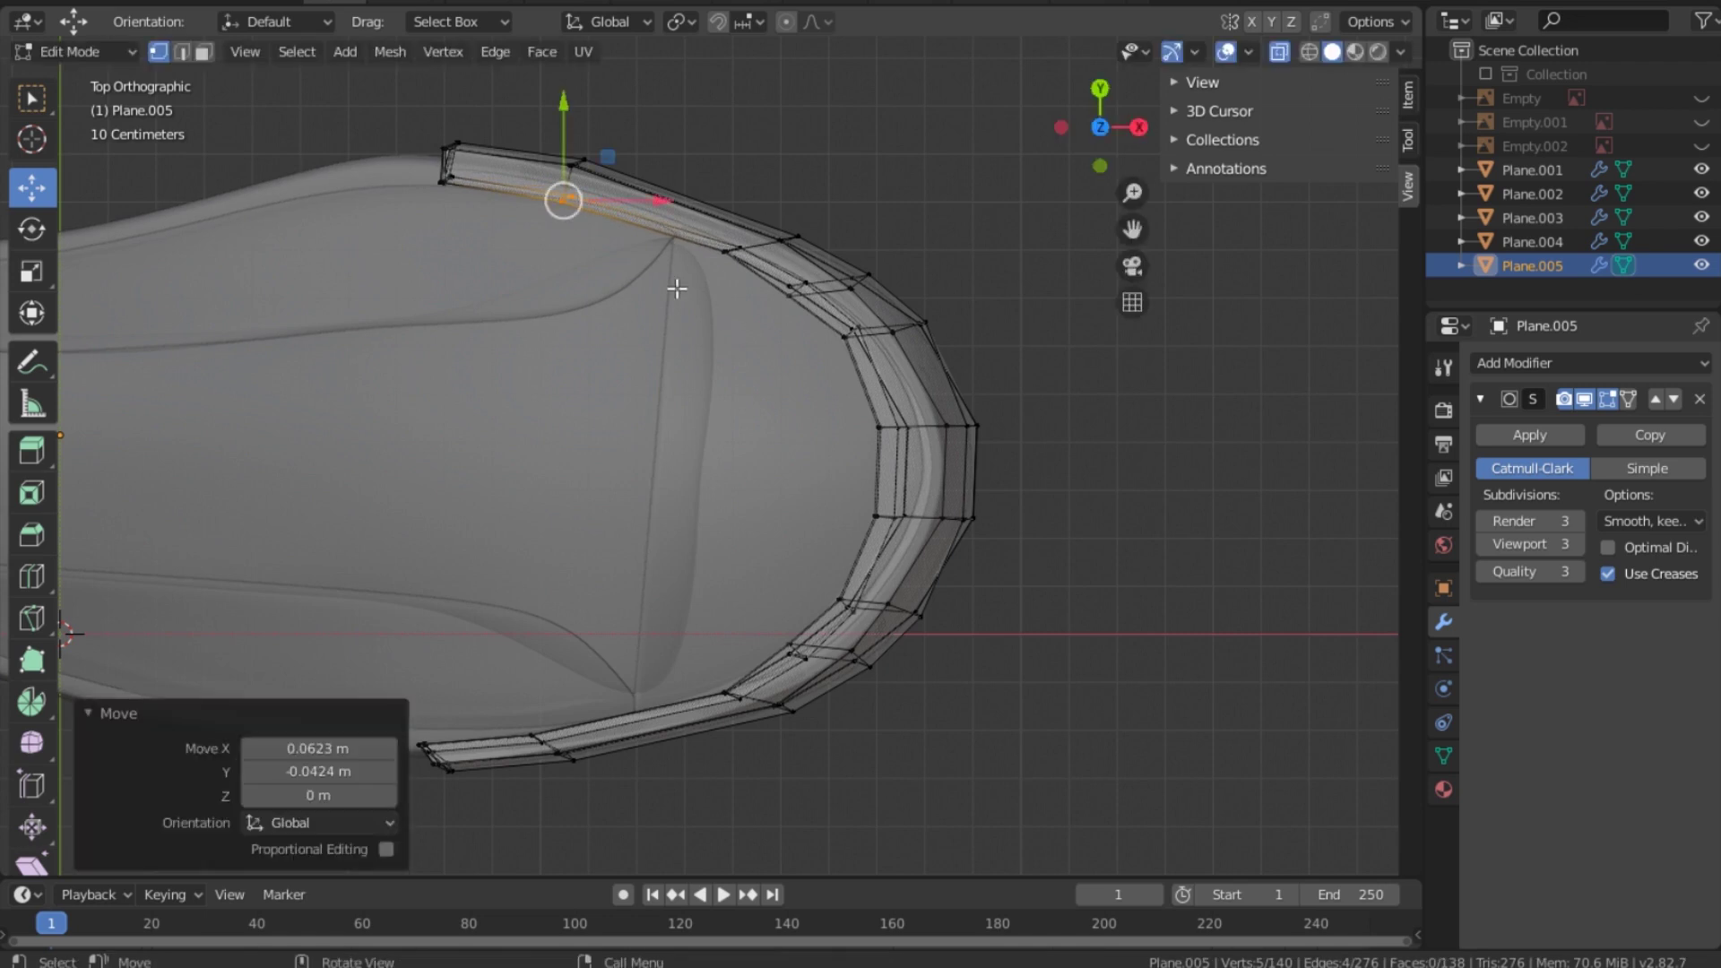
# Step: On the -Y side, move the inner vertices about 0.047 m X, 0.035 m Y and the end vertices 0.027 m X, 0.05 m Y
pyautogui.moveTo(501, 693); pyautogui.dragTo(563, 713)
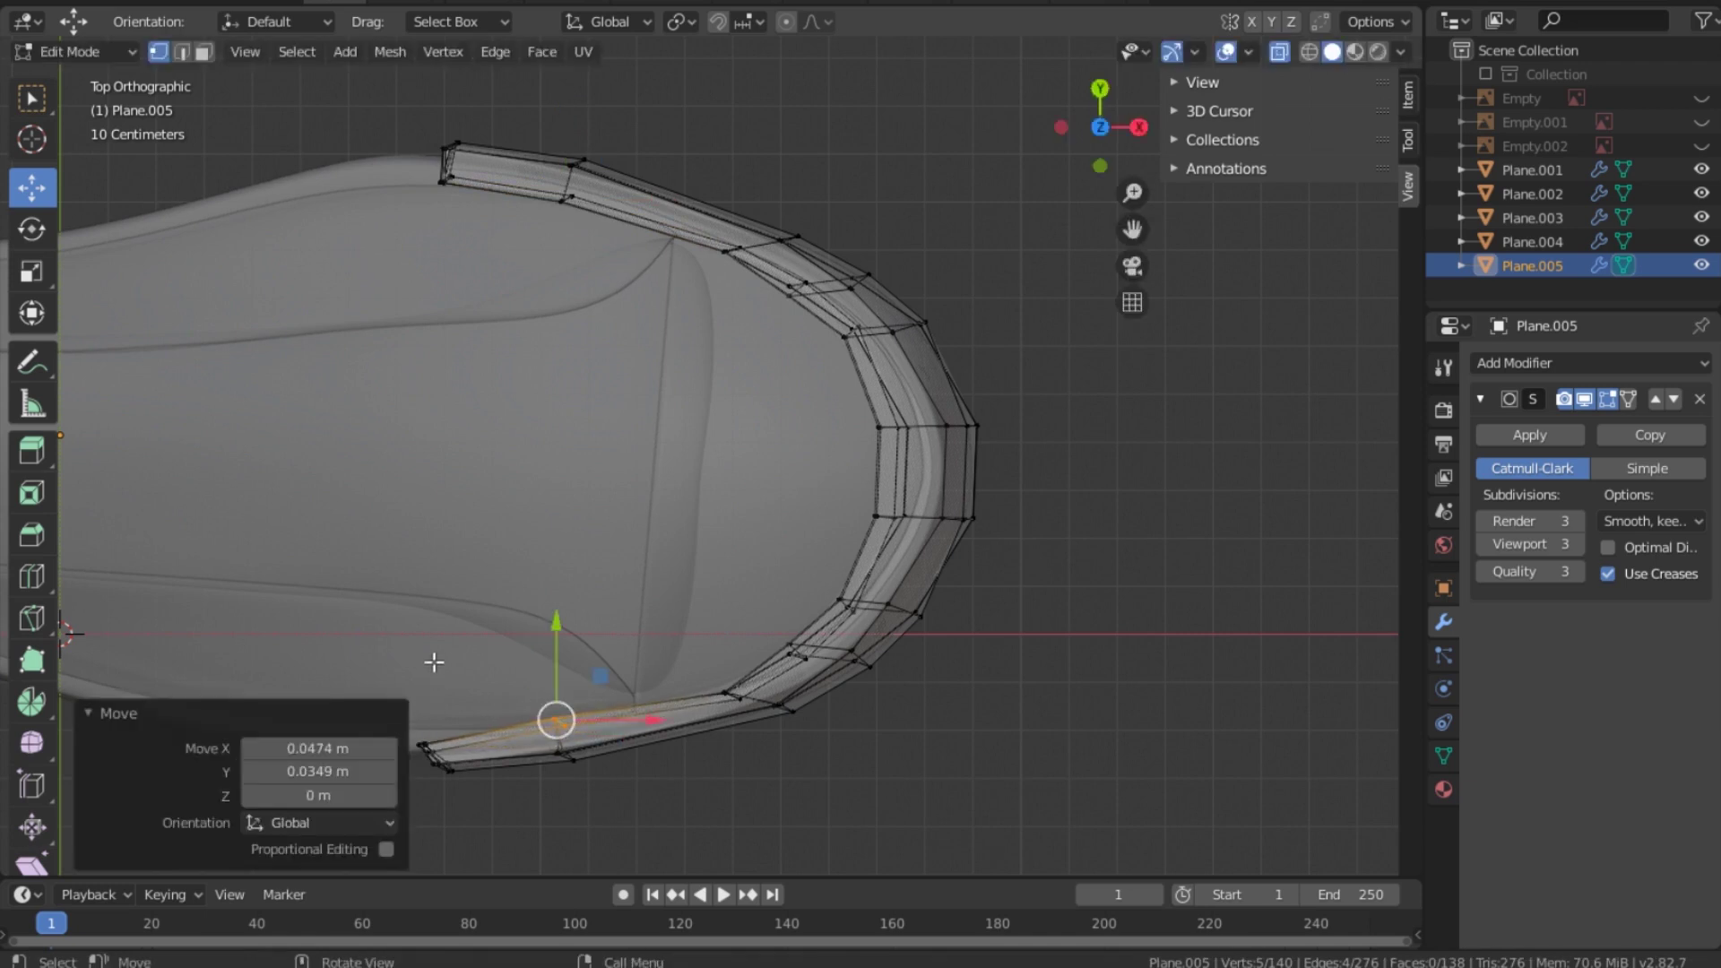
pyautogui.keyDown('shift'); pyautogui.click(423, 747); pyautogui.keyUp('shift')
pyautogui.keyDown('shift'); pyautogui.moveTo(377, 696); pyautogui.dragTo(438, 714); pyautogui.keyUp('shift')
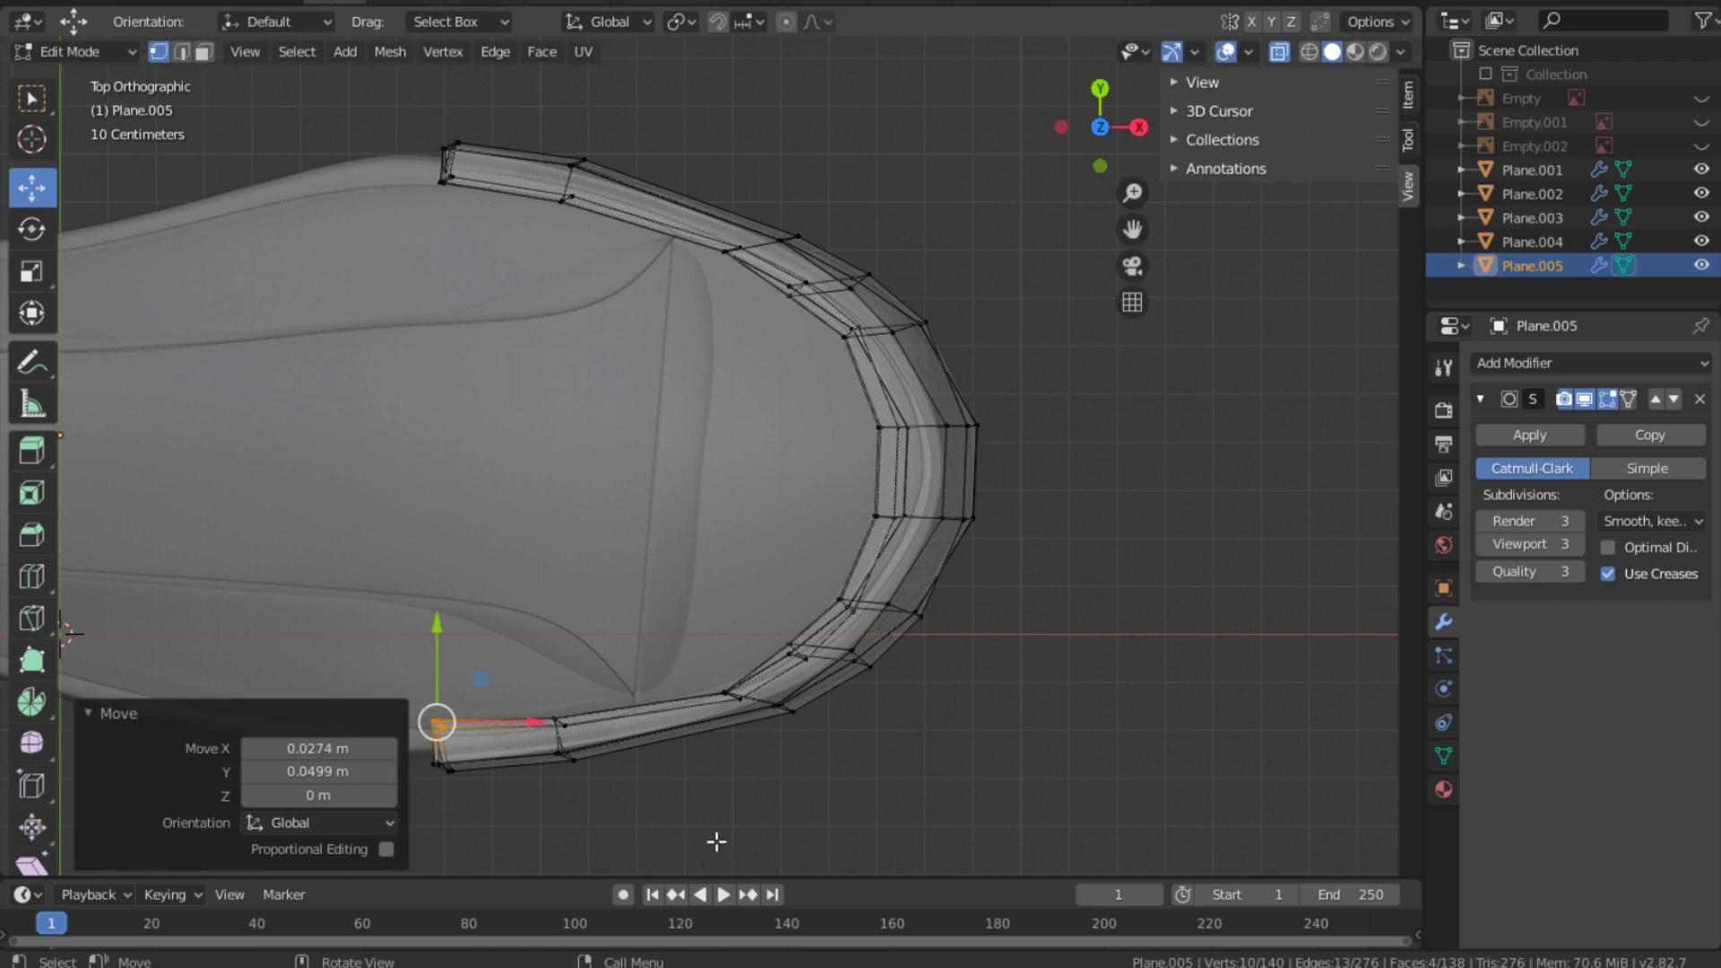
pyautogui.press('Tab')
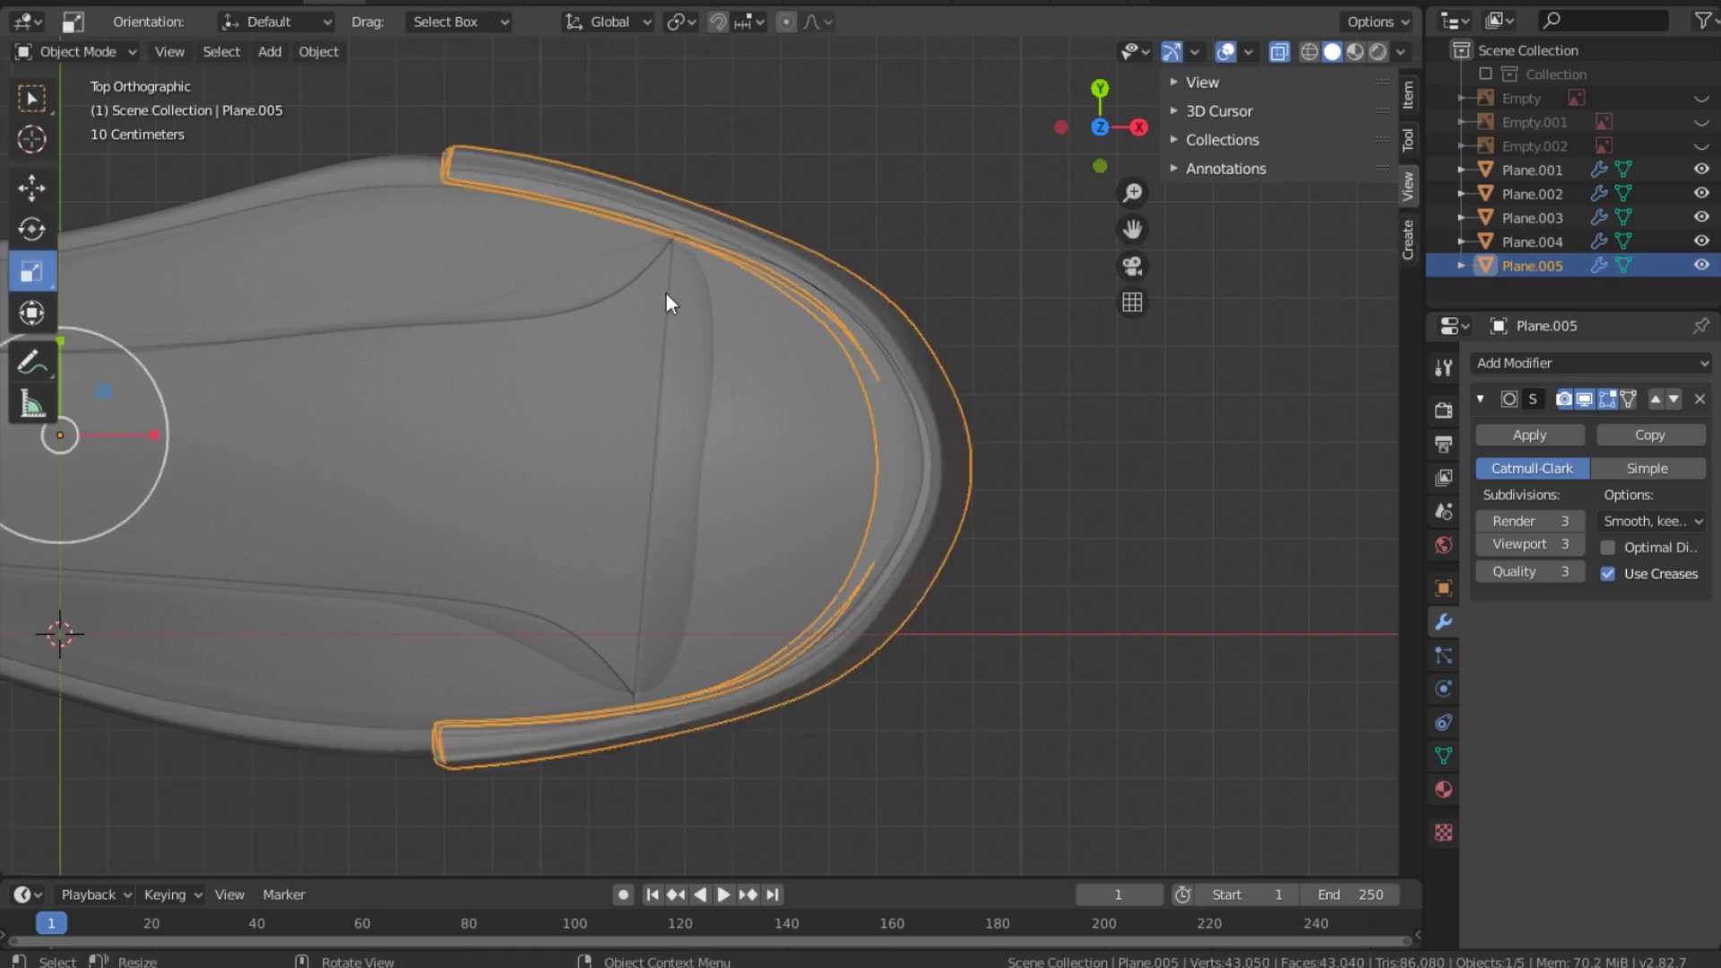
# Step: Turn X-ray off, deselect the toe strip, and examine its fit around the shoe from both sides and above
pyautogui.click(873, 187)
pyautogui.click(1279, 51)
pyautogui.moveTo(1128, 108); pyautogui.dragTo(1255, 285)
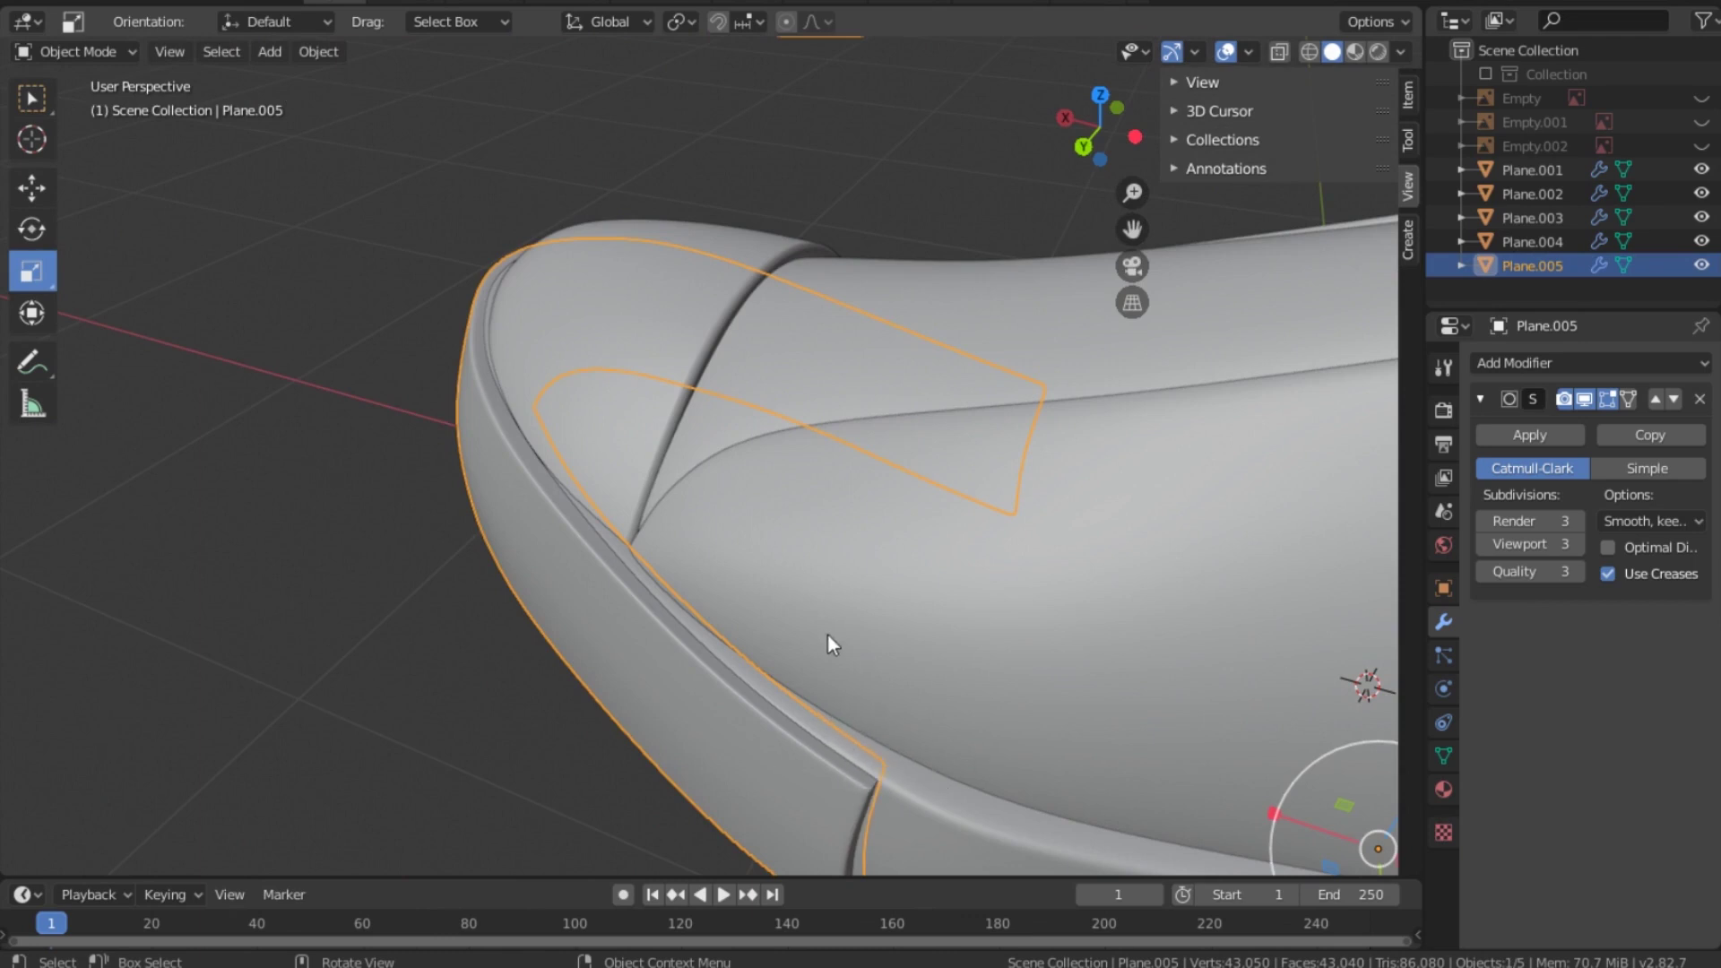
pyautogui.scroll(-3, 826, 633)
pyautogui.click(551, 443)
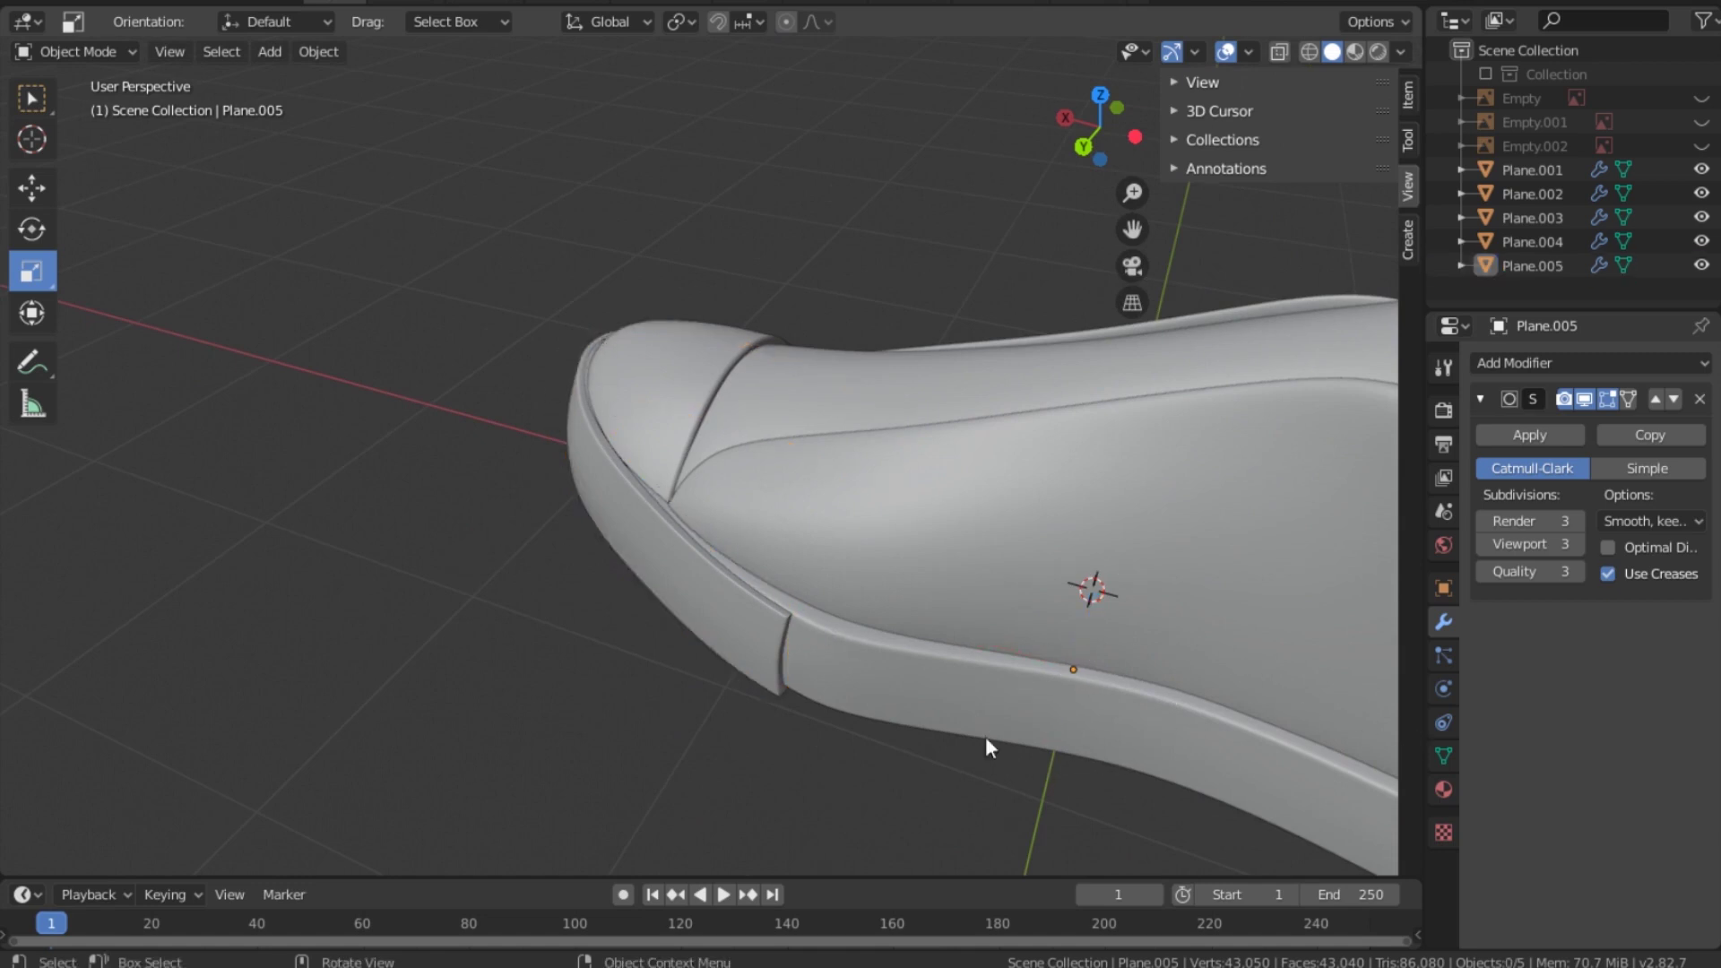
pyautogui.moveTo(785, 622); pyautogui.dragTo(904, 501, button='middle')
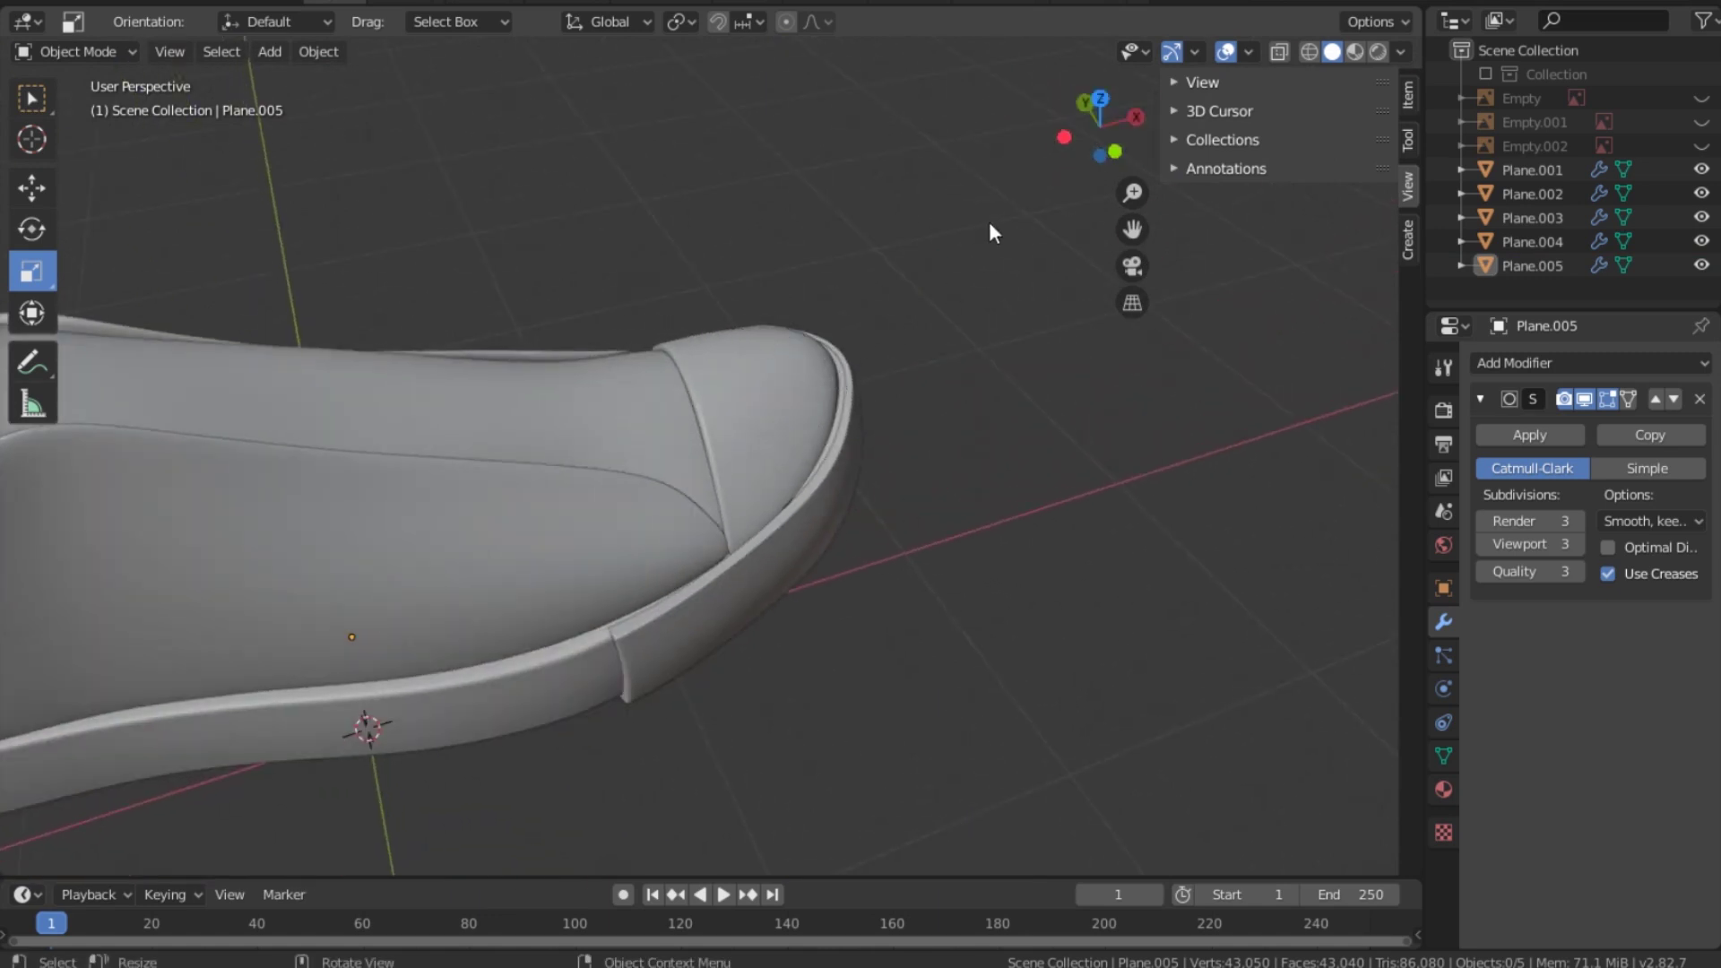
pyautogui.moveTo(1077, 136); pyautogui.dragTo(1170, 224)
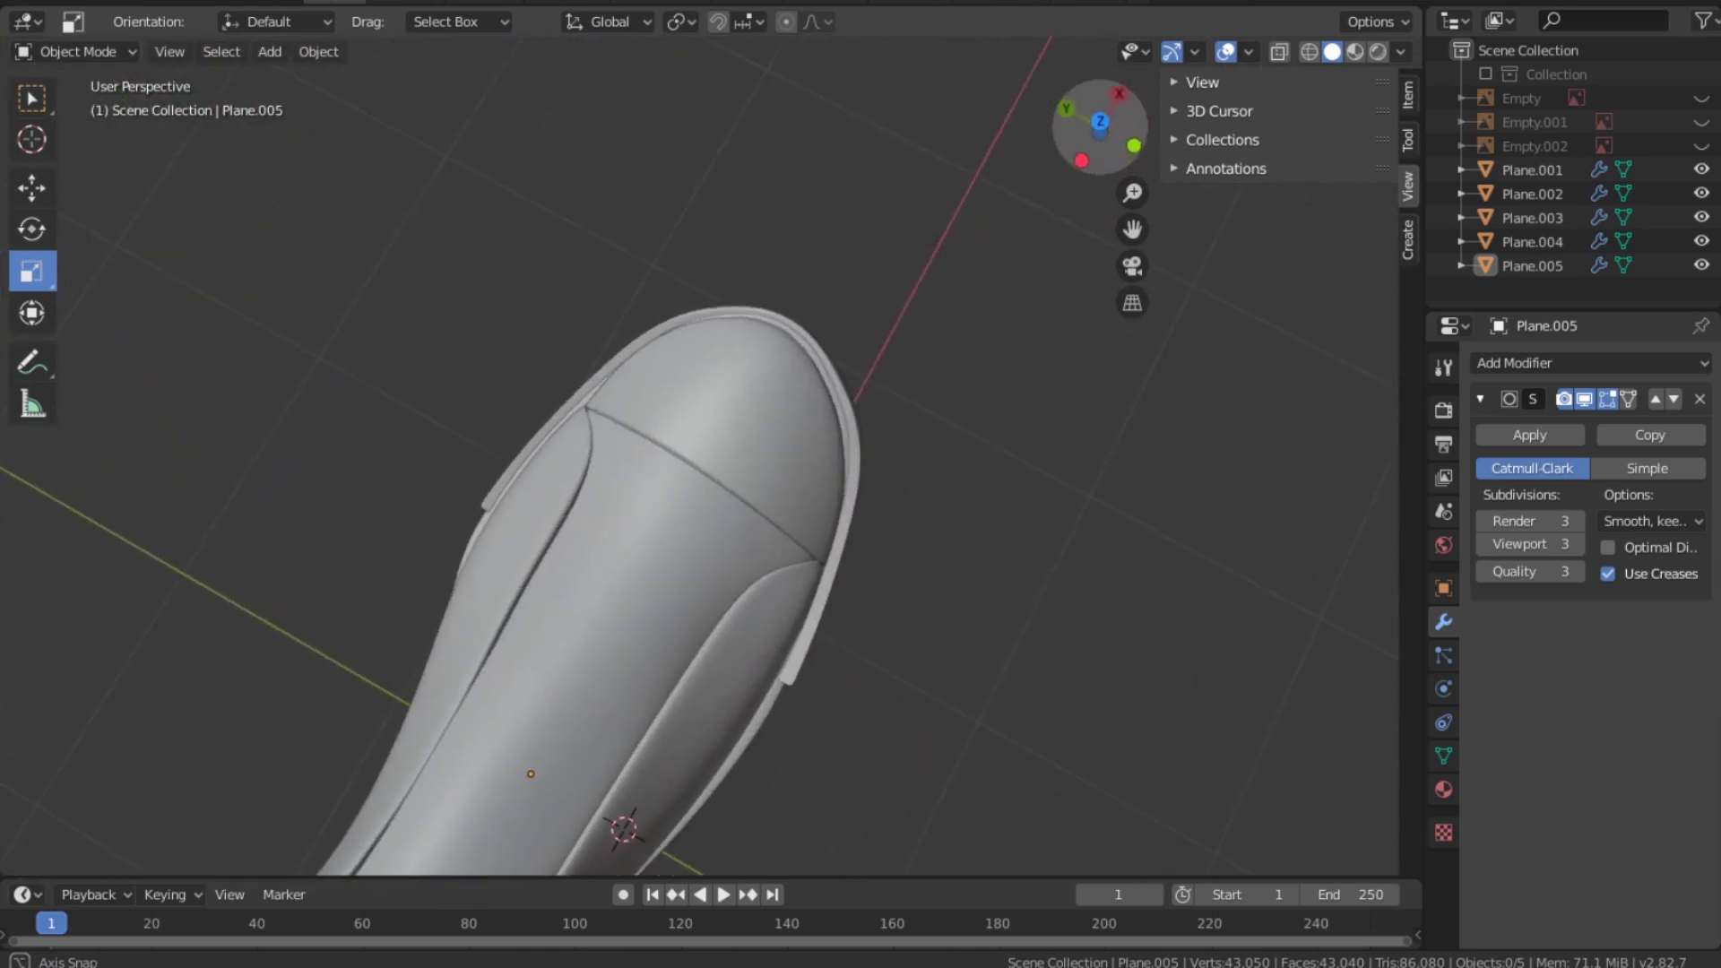
pyautogui.moveTo(941, 225); pyautogui.dragTo(822, 278)
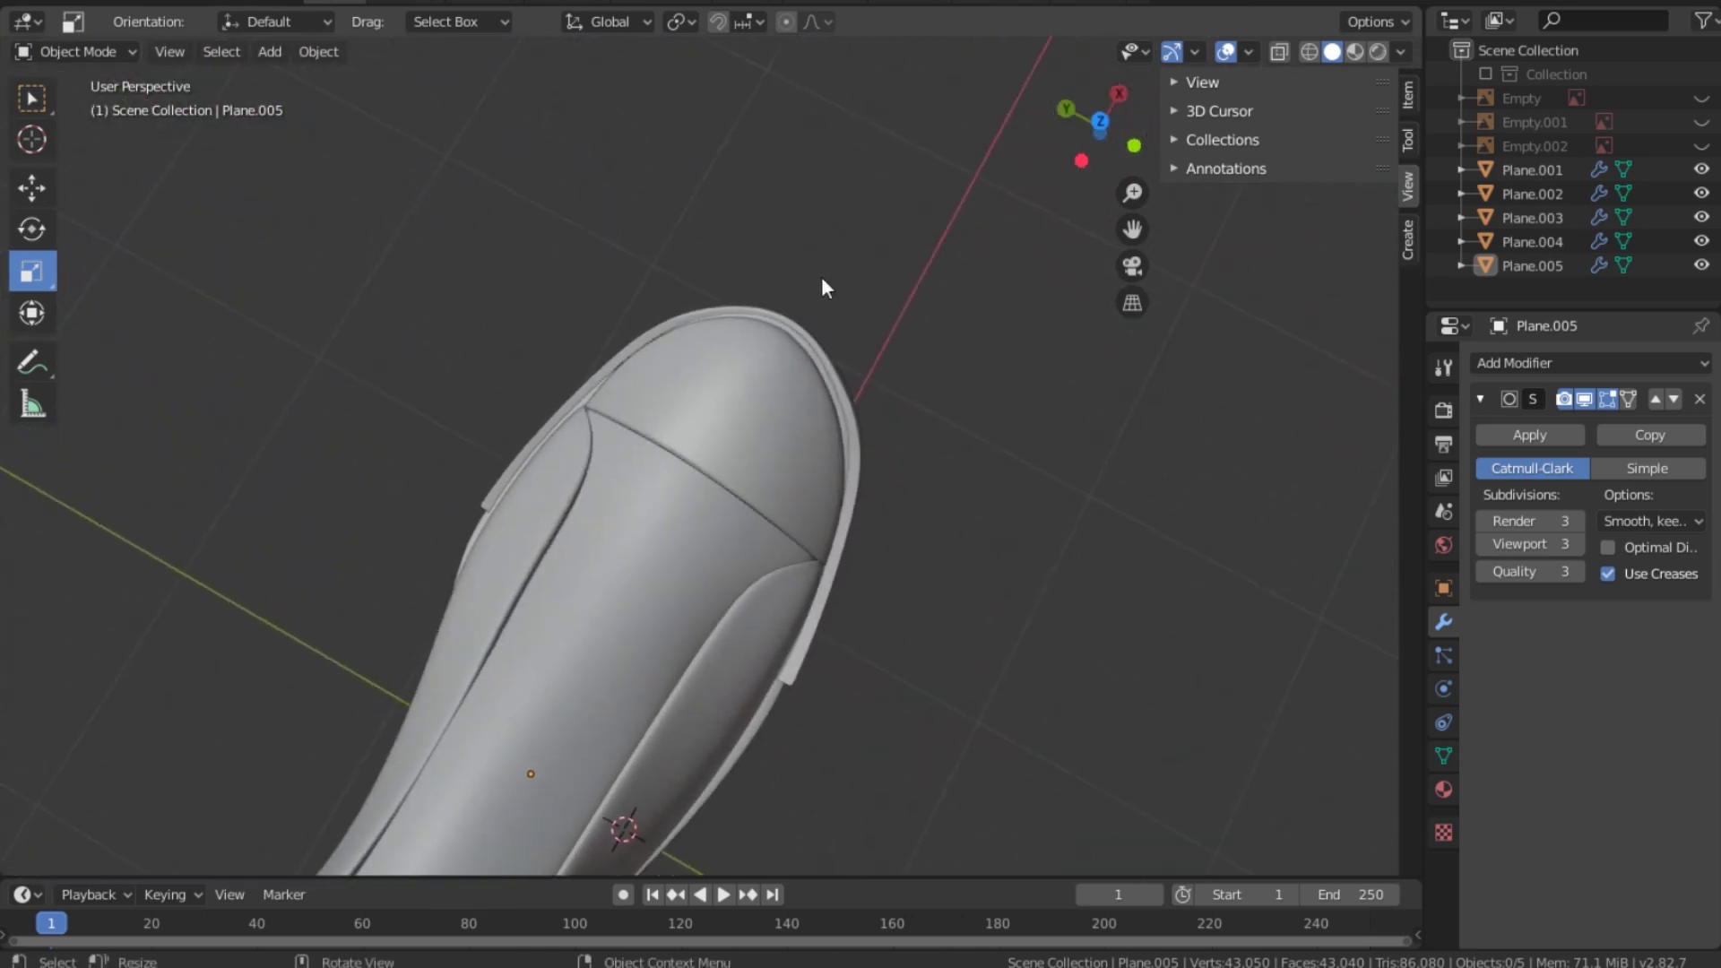
# Step: Select the sole object, Plane.001, and enter edit mode in top view
pyautogui.click(810, 352)
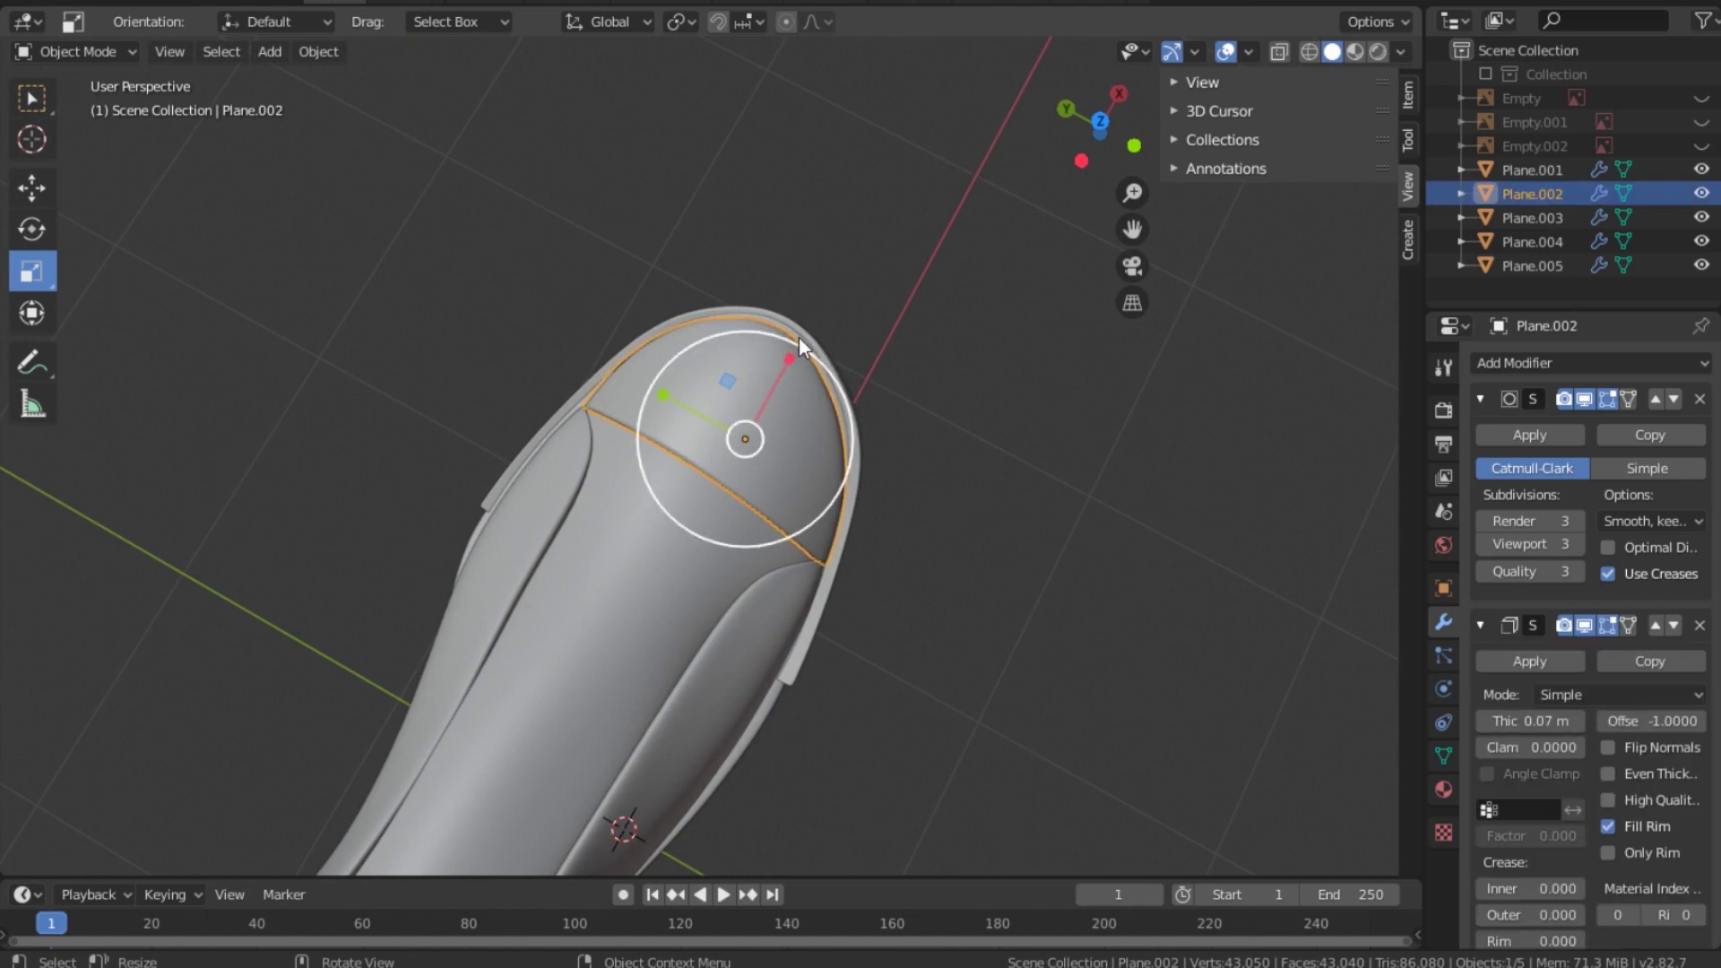
pyautogui.click(800, 338)
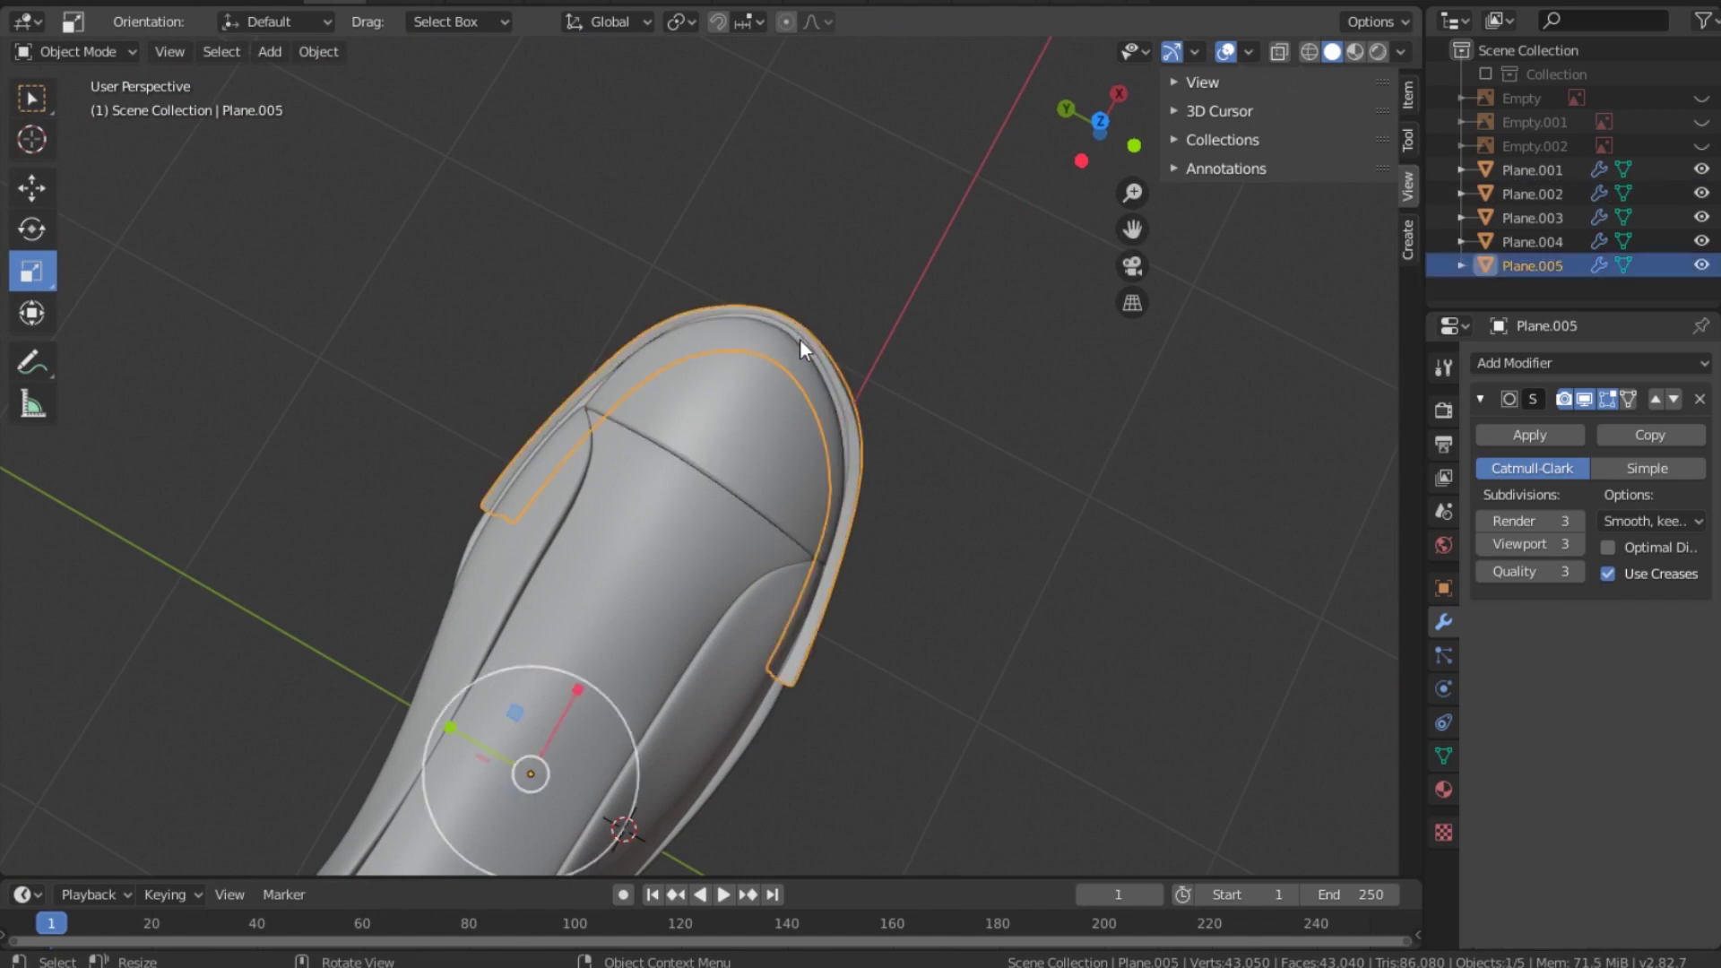
pyautogui.click(466, 556)
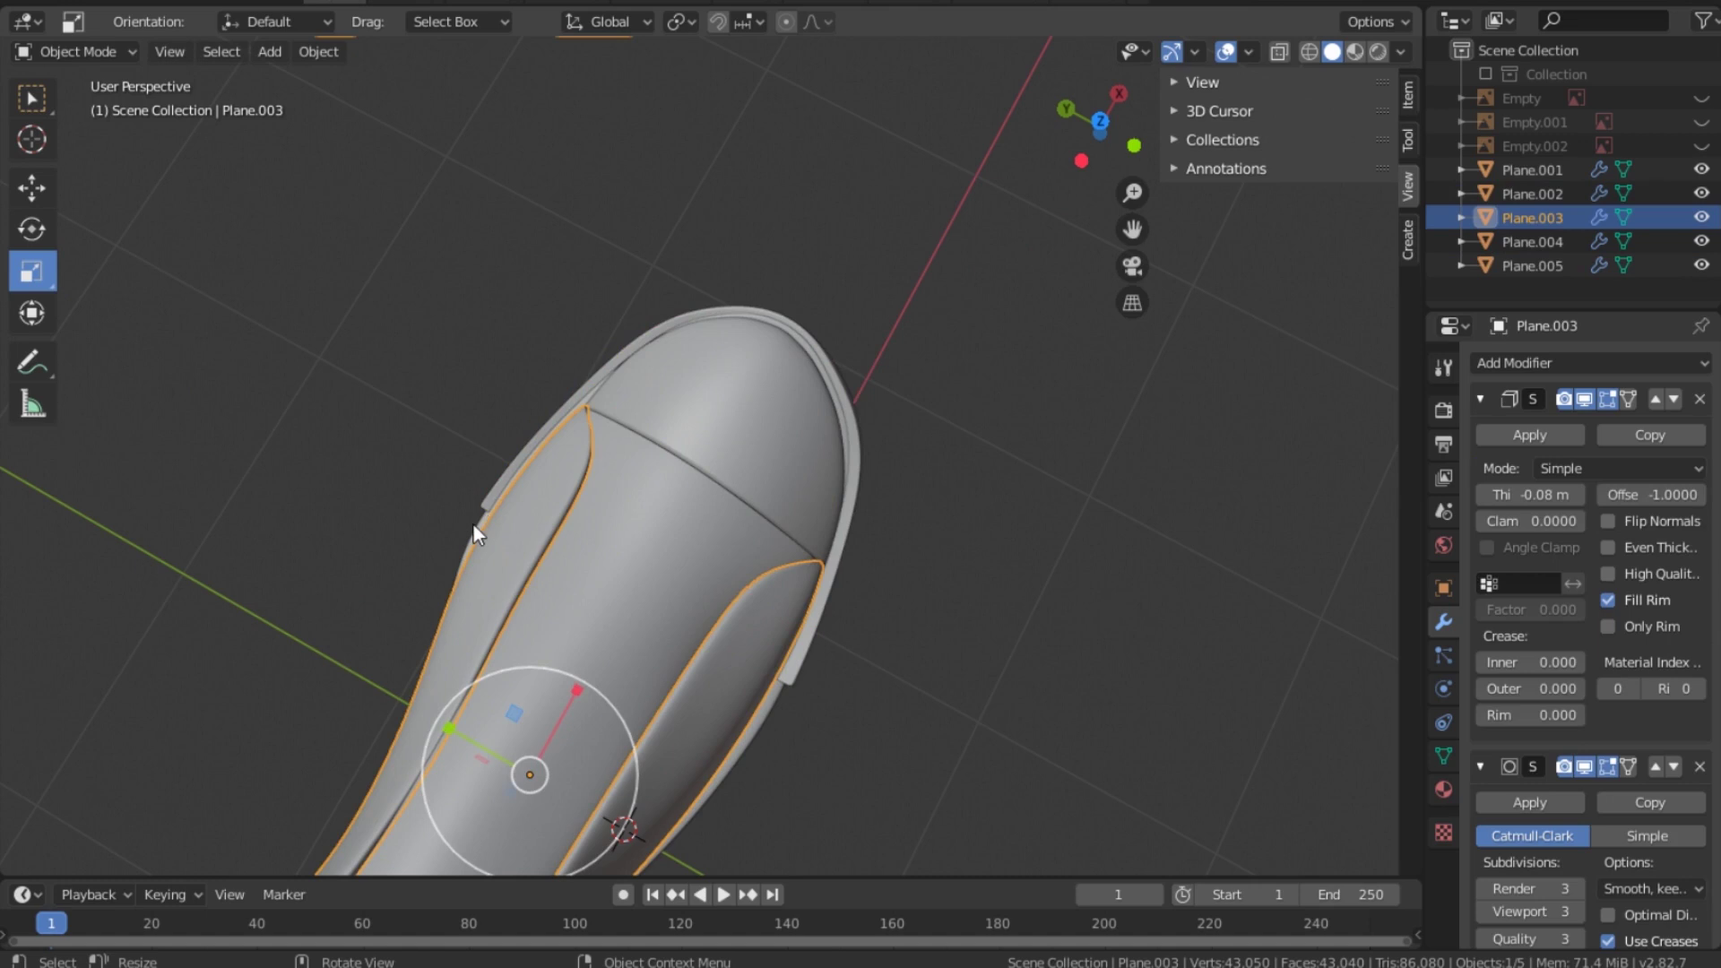
pyautogui.click(472, 524)
pyautogui.press('`')
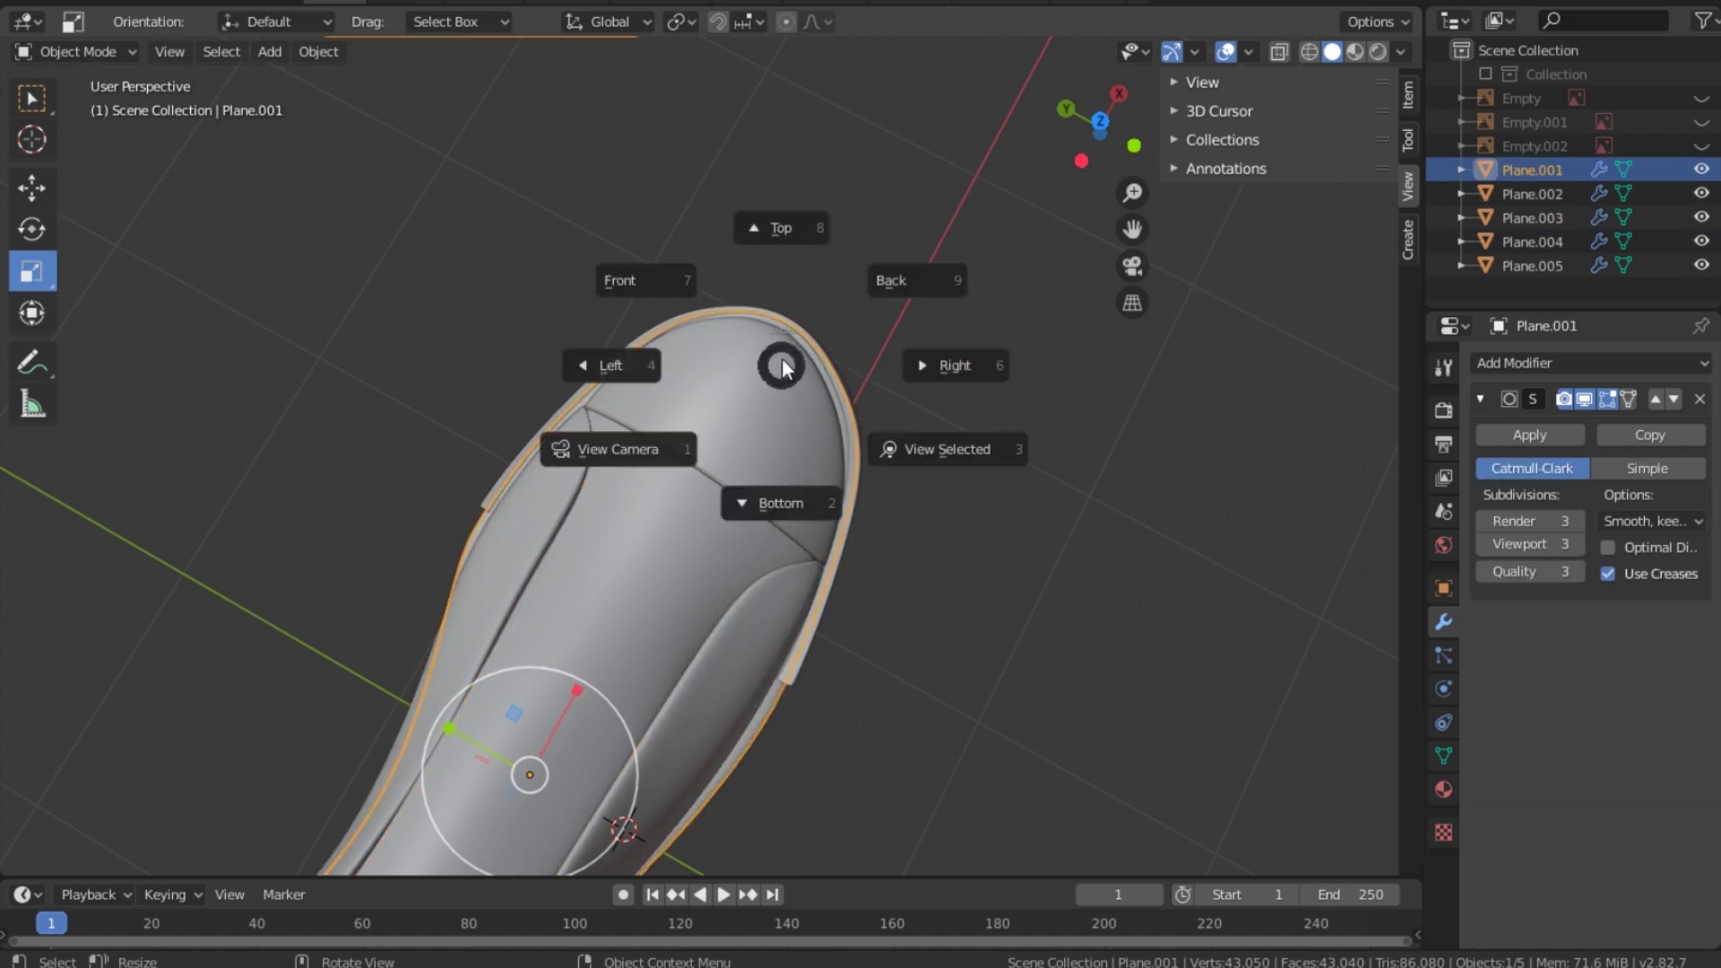
pyautogui.click(793, 222)
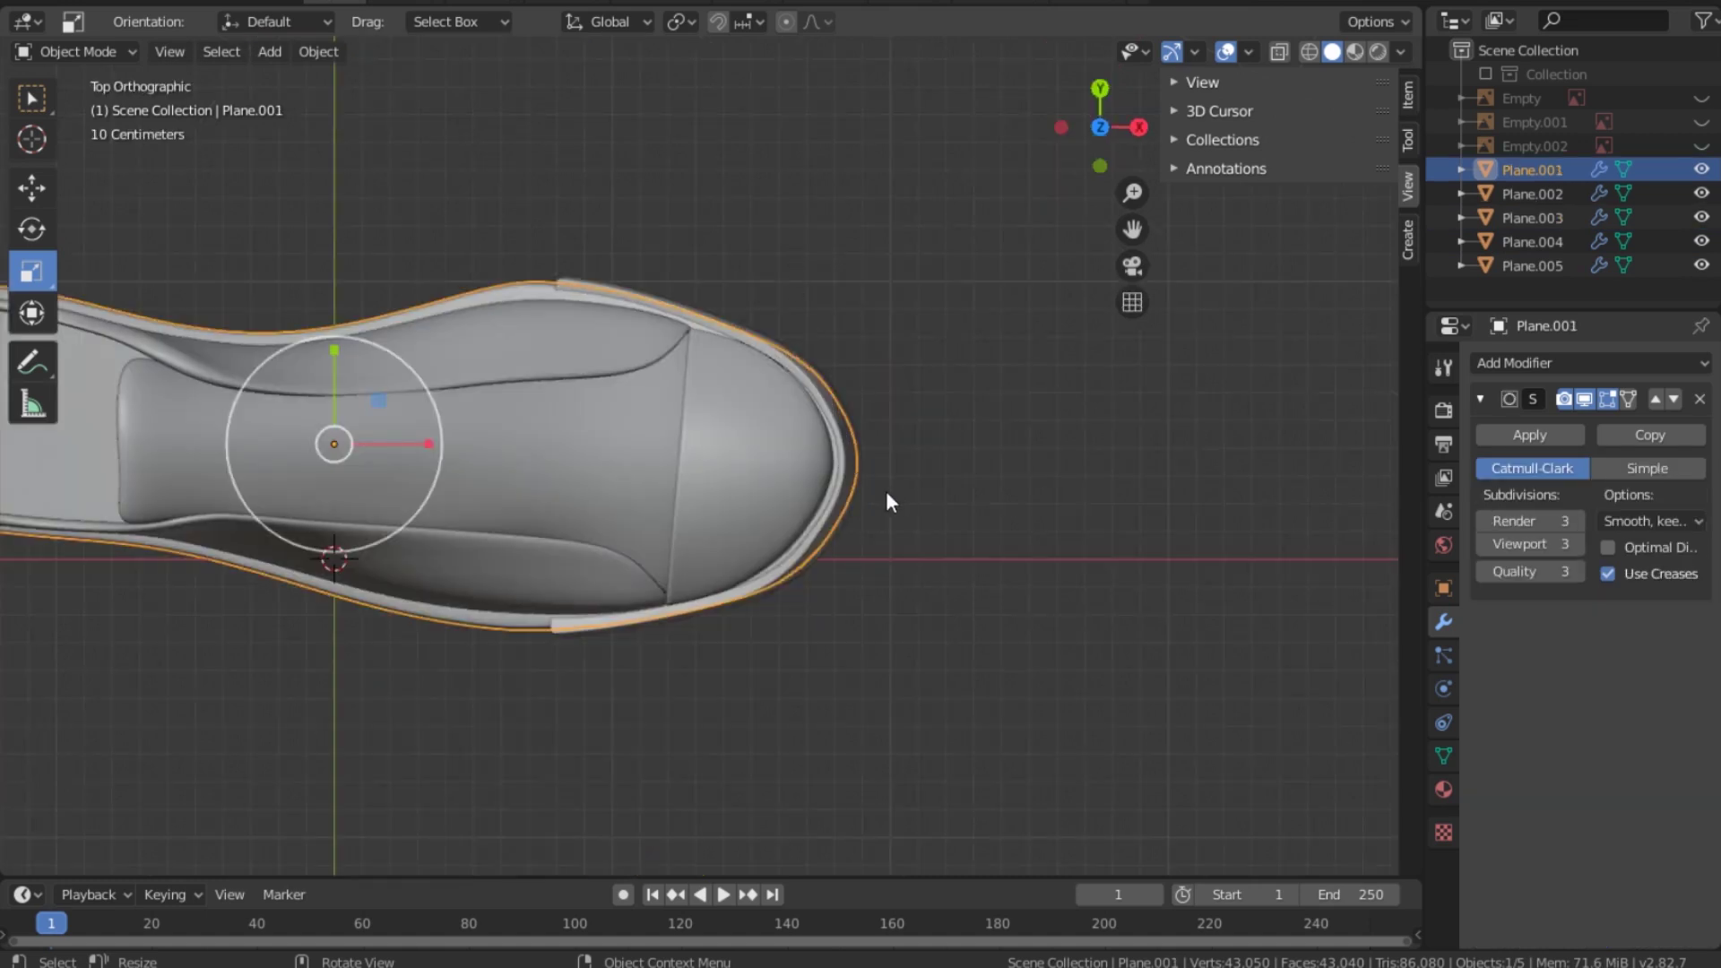
pyautogui.press('Tab')
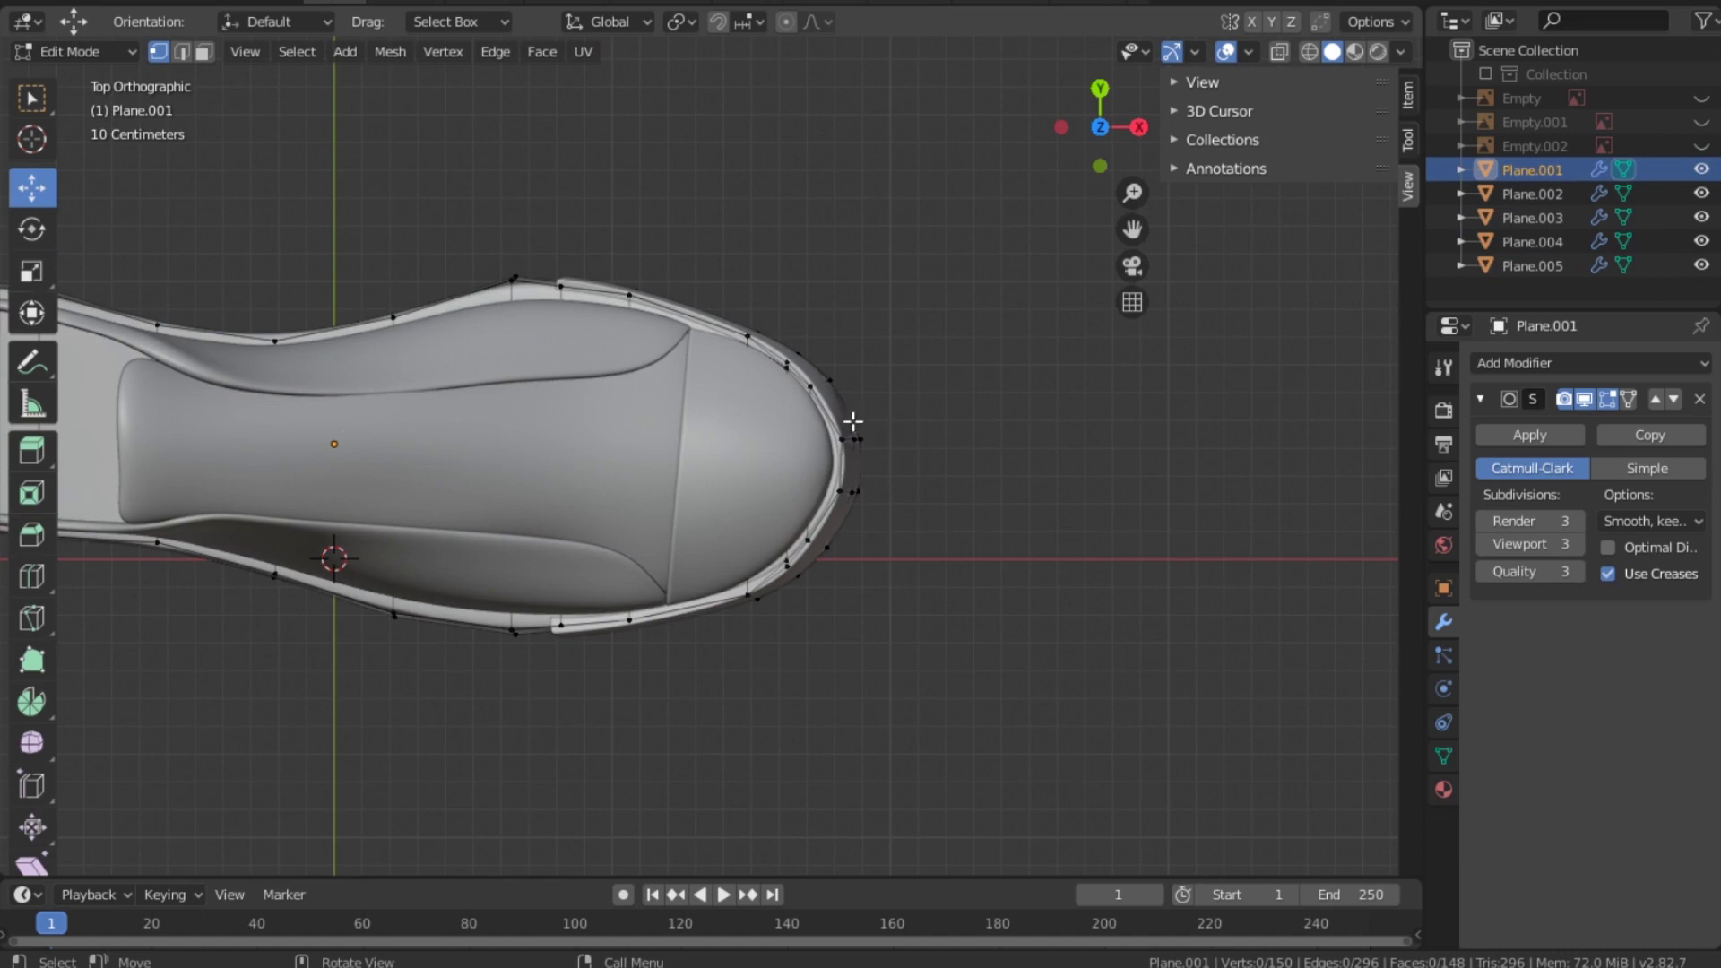
# Step: With X-ray enabled, move the vertices at the sole's front tip about -0.039 m along X
pyautogui.moveTo(893, 421); pyautogui.dragTo(899, 464)
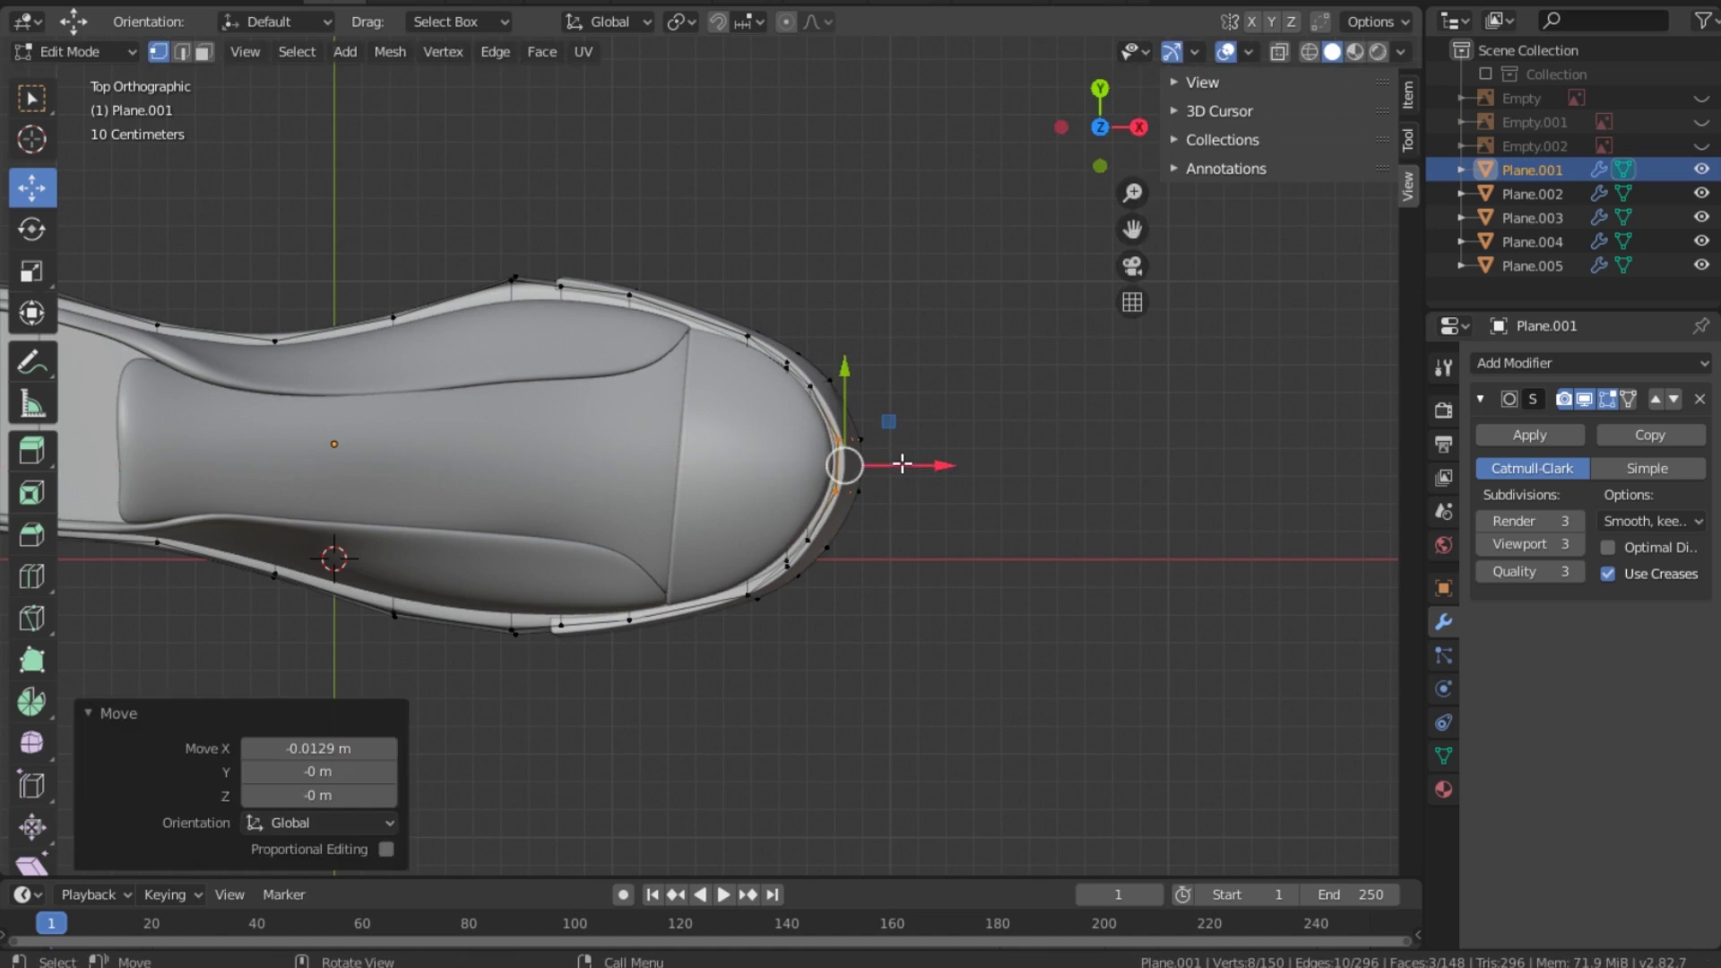
pyautogui.click(1277, 52)
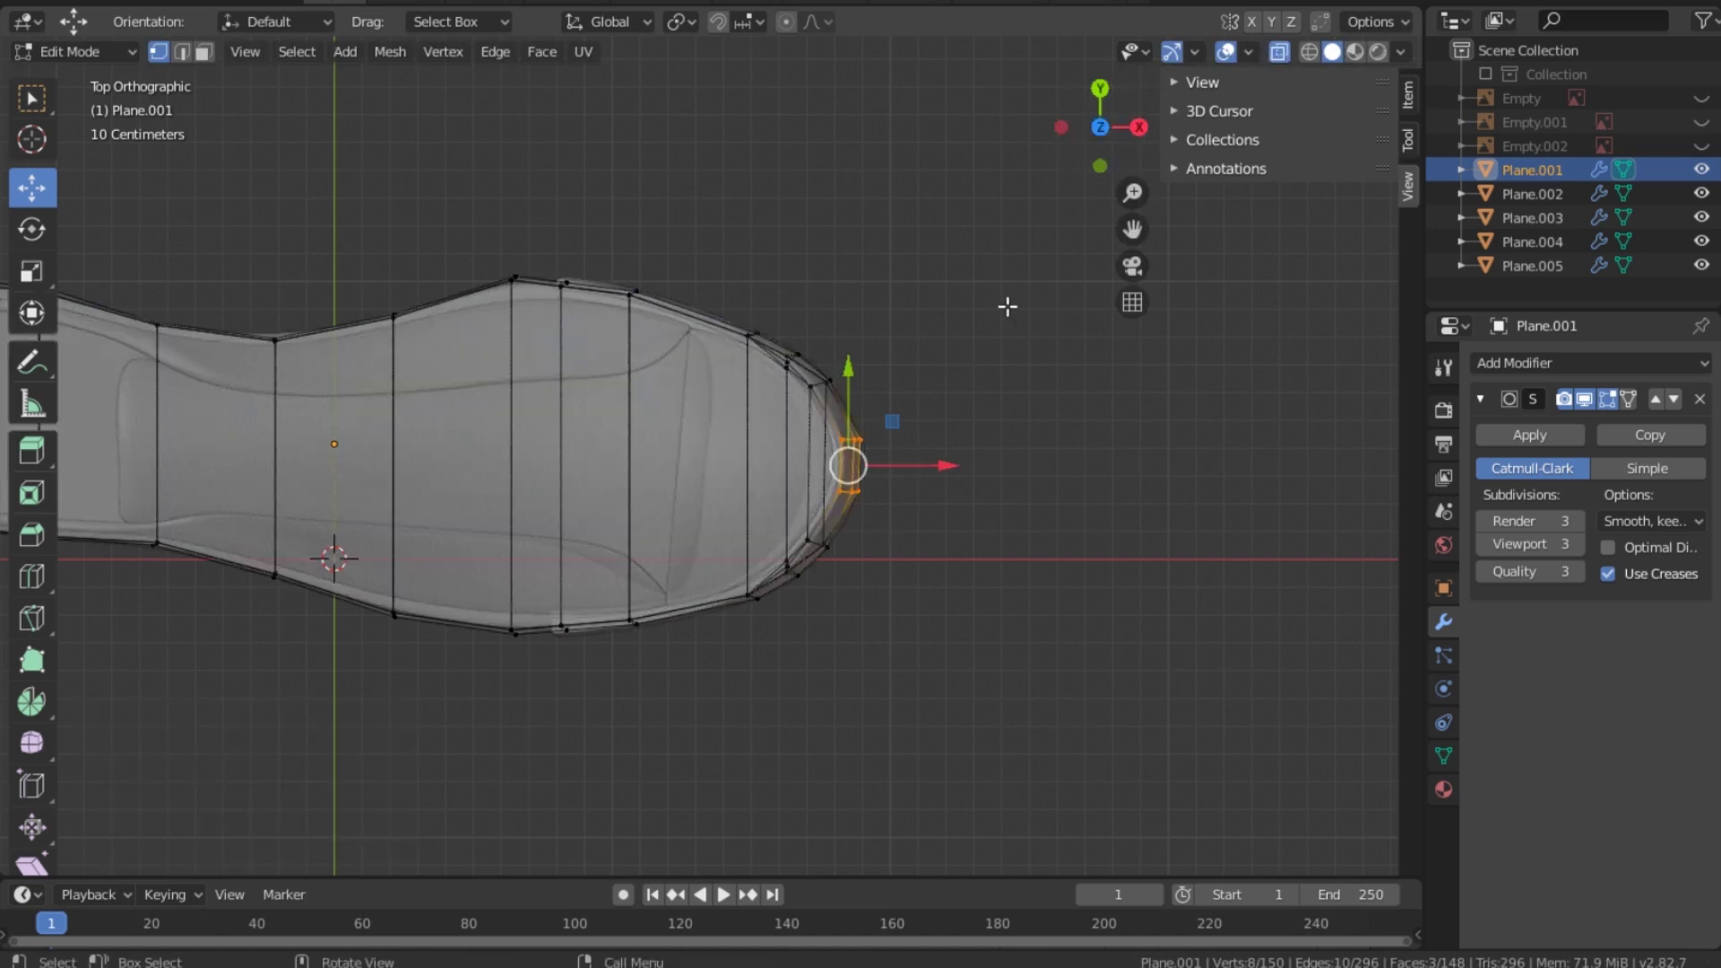
pyautogui.moveTo(990, 425); pyautogui.dragTo(826, 519)
pyautogui.moveTo(963, 464); pyautogui.dragTo(935, 465)
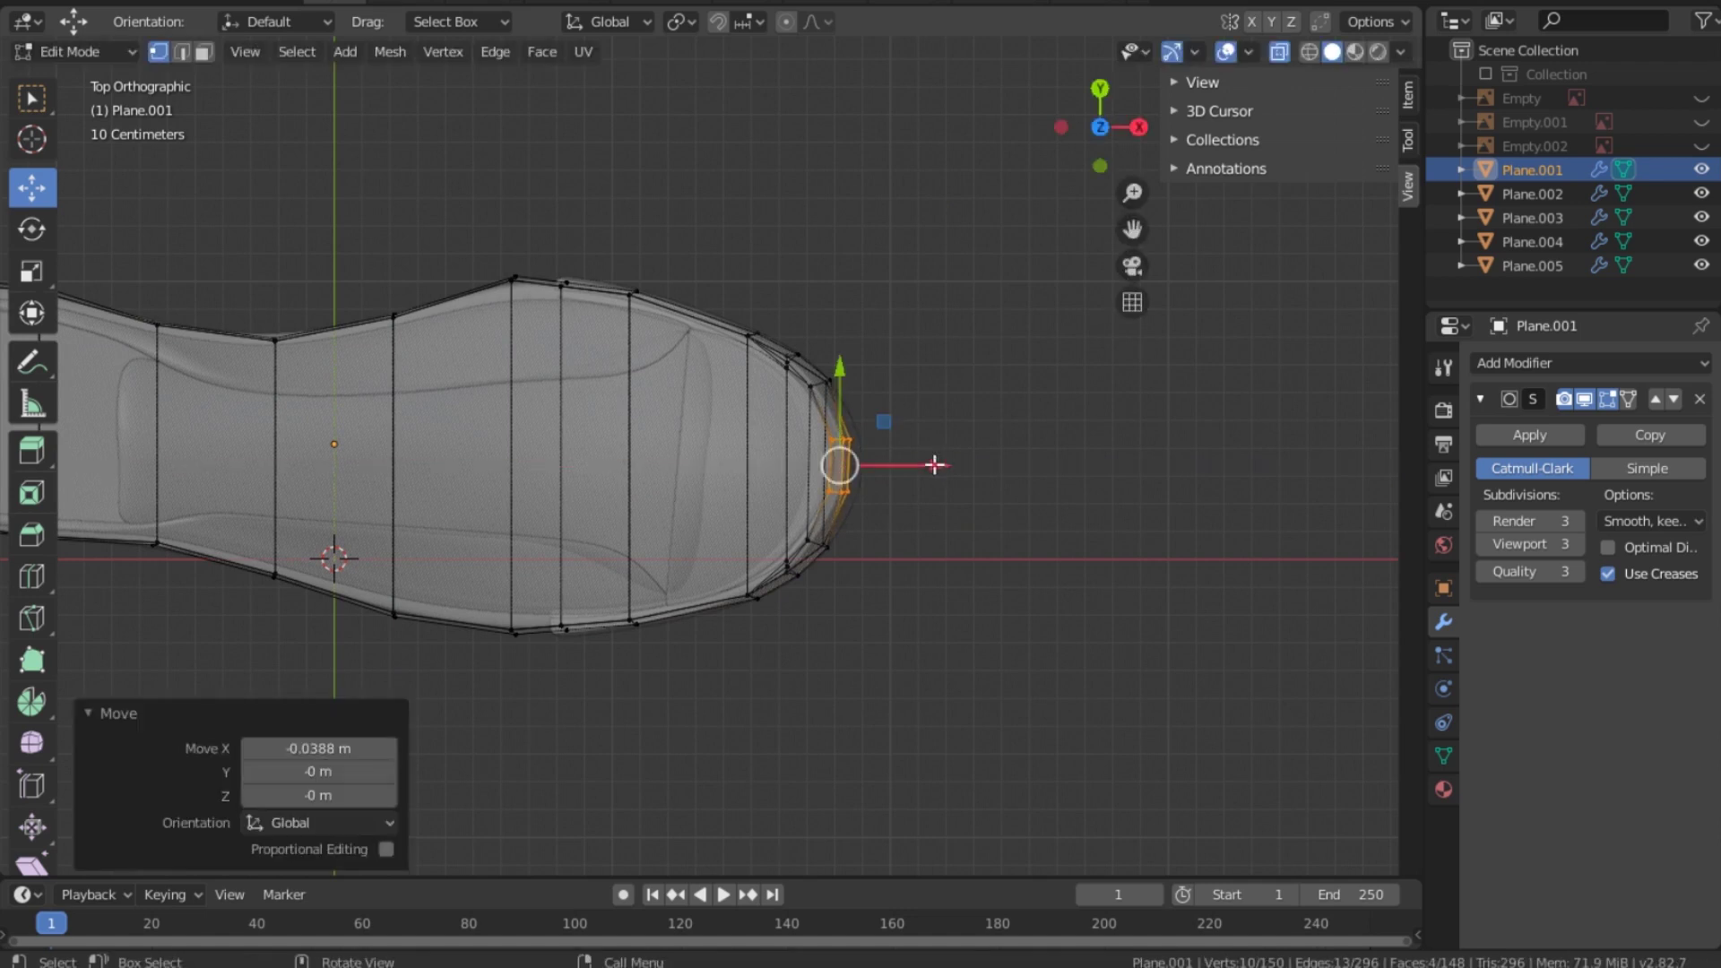
pyautogui.click(960, 341)
# Step: Move the sole's vertex groups along the +Y side of the toe slightly inward along Y, behind the toe strip
pyautogui.moveTo(737, 310); pyautogui.dragTo(847, 390)
pyautogui.moveTo(749, 264); pyautogui.dragTo(749, 288)
pyautogui.moveTo(778, 182); pyautogui.dragTo(808, 377)
pyautogui.moveTo(792, 292); pyautogui.dragTo(791, 299)
pyautogui.click(903, 338)
pyautogui.moveTo(806, 364); pyautogui.dragTo(891, 383)
pyautogui.moveTo(815, 293); pyautogui.dragTo(816, 297)
# Step: Move the sole's vertex groups along the -Y side of the toe inward, and return to object mode with X-ray off
pyautogui.moveTo(854, 581); pyautogui.dragTo(799, 525)
pyautogui.moveTo(814, 457); pyautogui.dragTo(814, 447)
pyautogui.moveTo(886, 533); pyautogui.dragTo(816, 531)
pyautogui.moveTo(799, 619); pyautogui.dragTo(772, 552)
pyautogui.moveTo(789, 568); pyautogui.dragTo(780, 562)
pyautogui.press('g')
pyautogui.click(722, 654)
pyautogui.press('Tab')
pyautogui.click(902, 341)
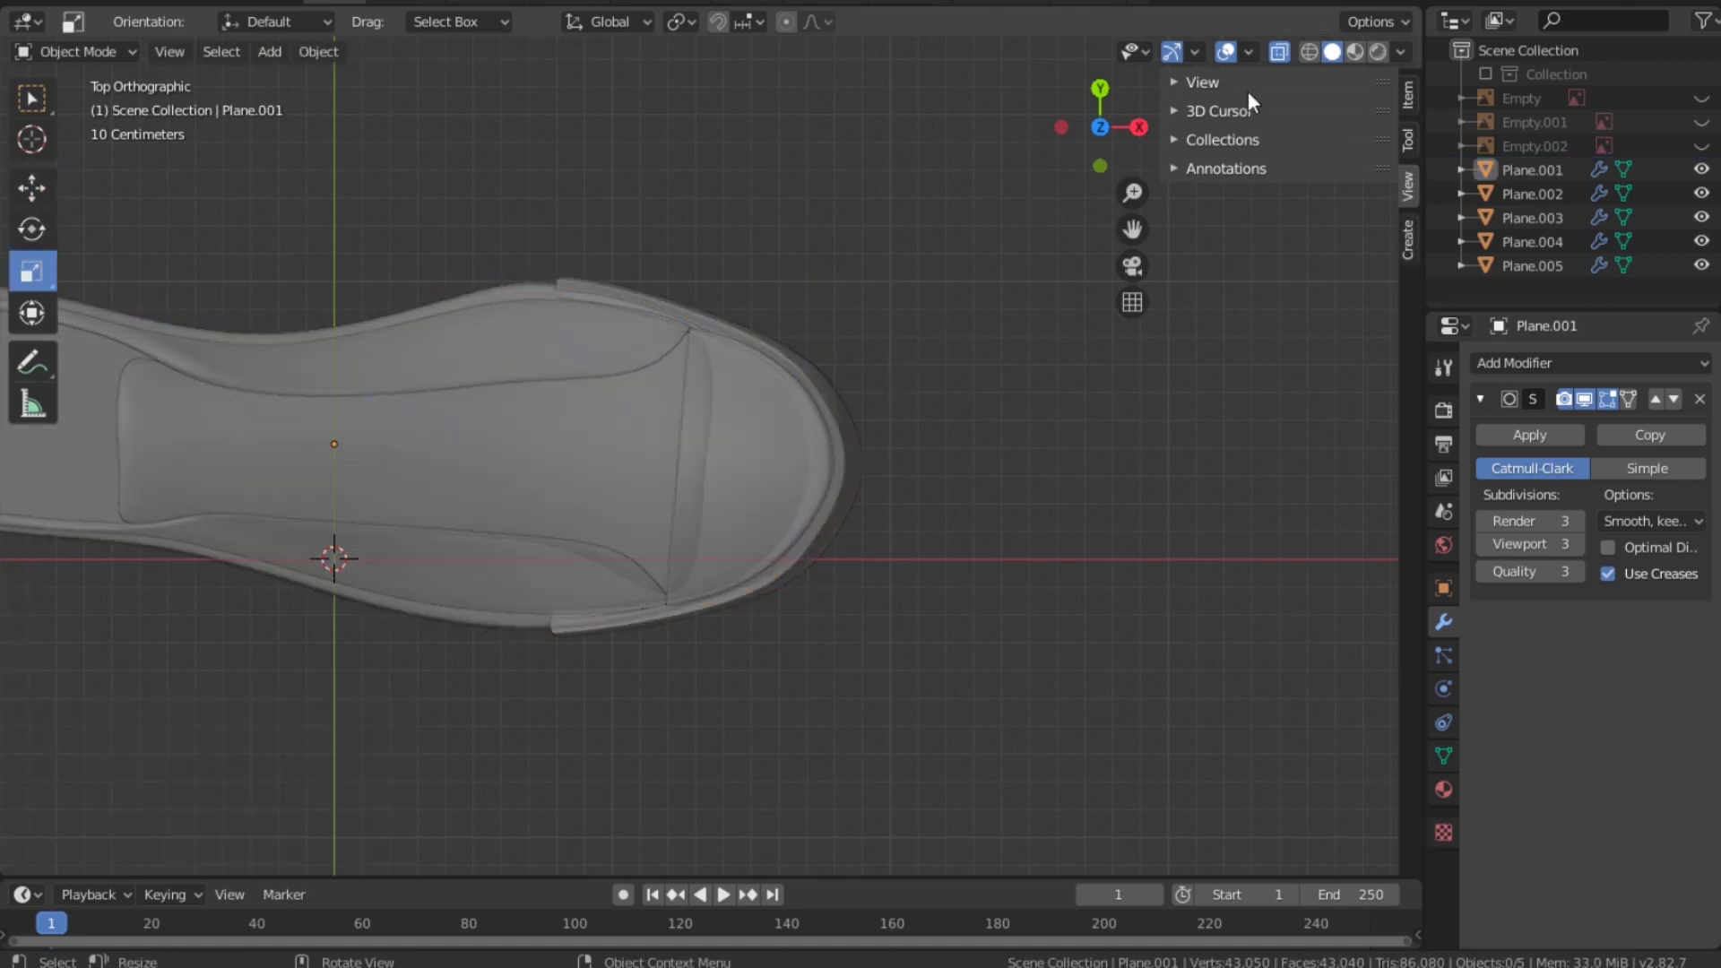
pyautogui.click(1280, 51)
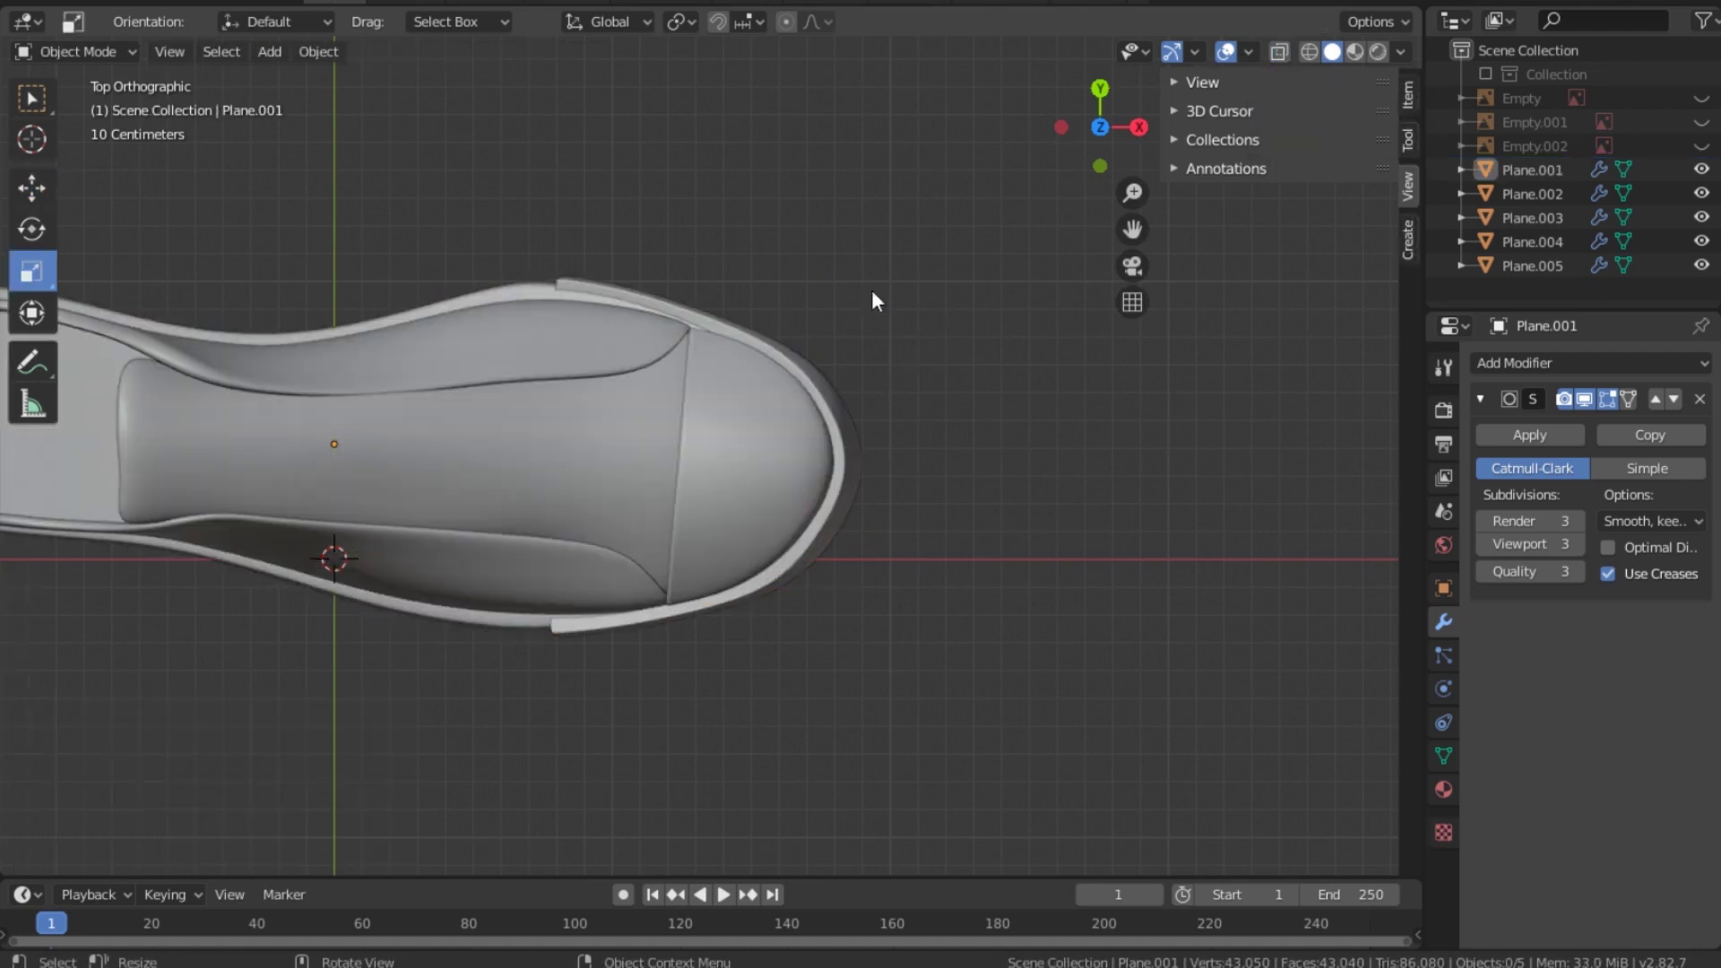
# Step: Inspect the fit of the toe strip and sole from the front, above and the side of the sneaker
pyautogui.moveTo(1100, 126); pyautogui.dragTo(1098, 283)
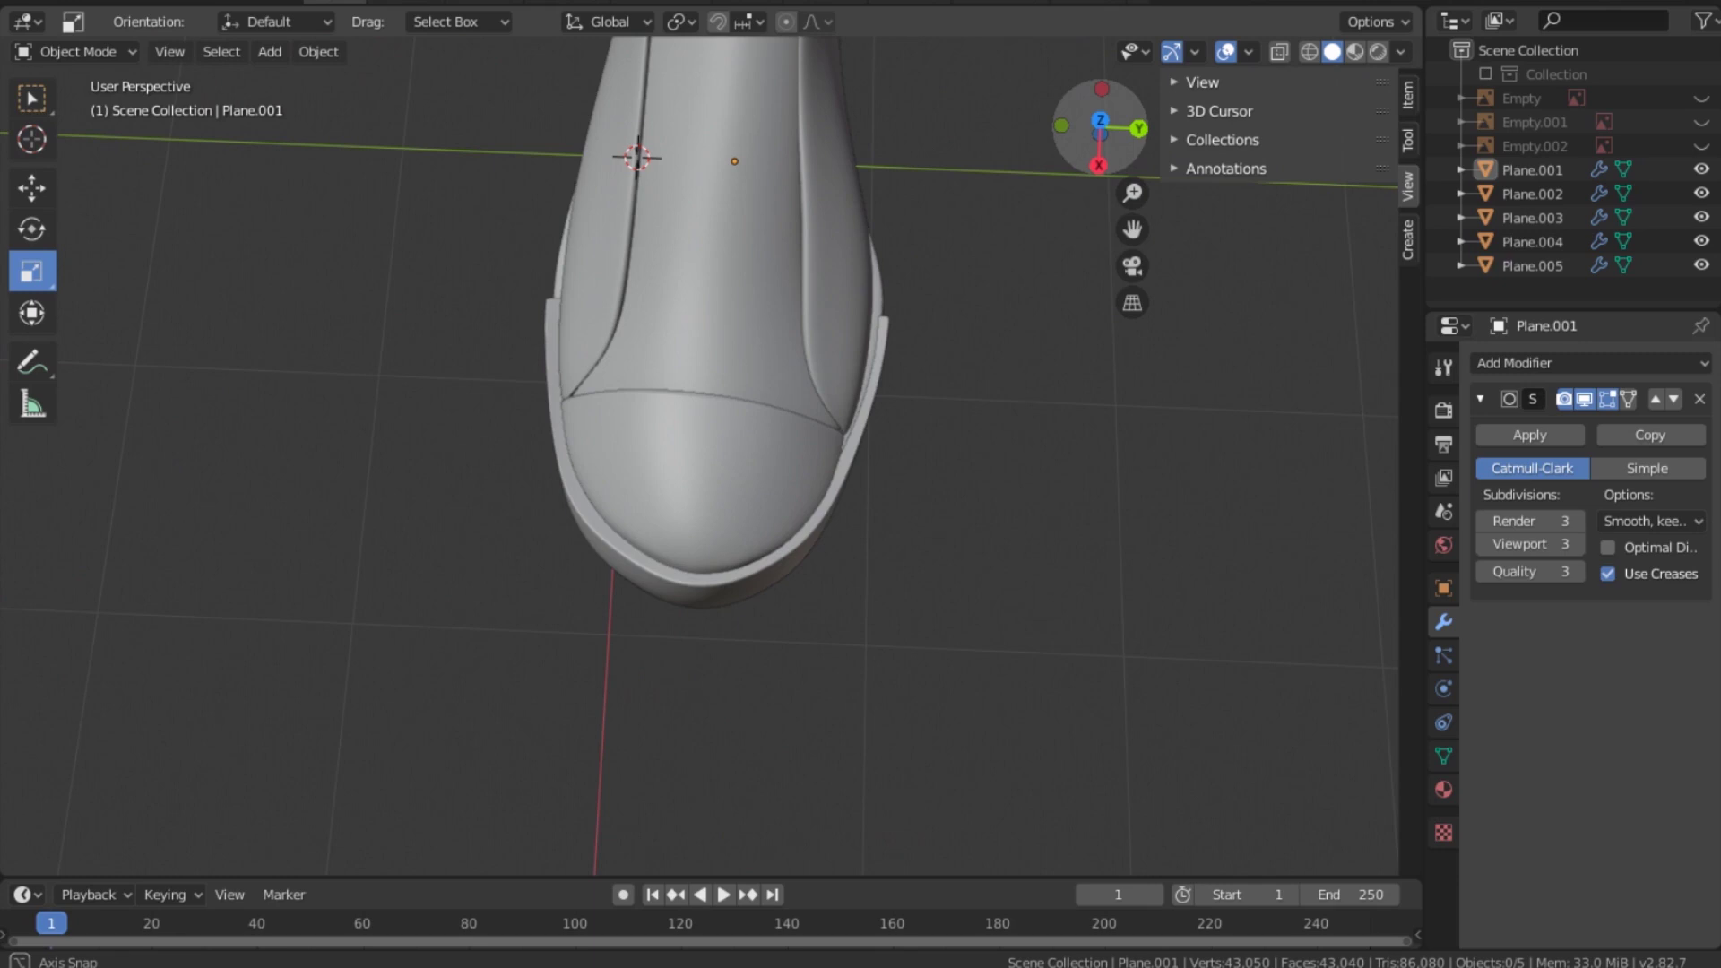
pyautogui.moveTo(1402, 278); pyautogui.dragTo(1403, 284)
pyautogui.moveTo(1101, 126); pyautogui.dragTo(906, 54)
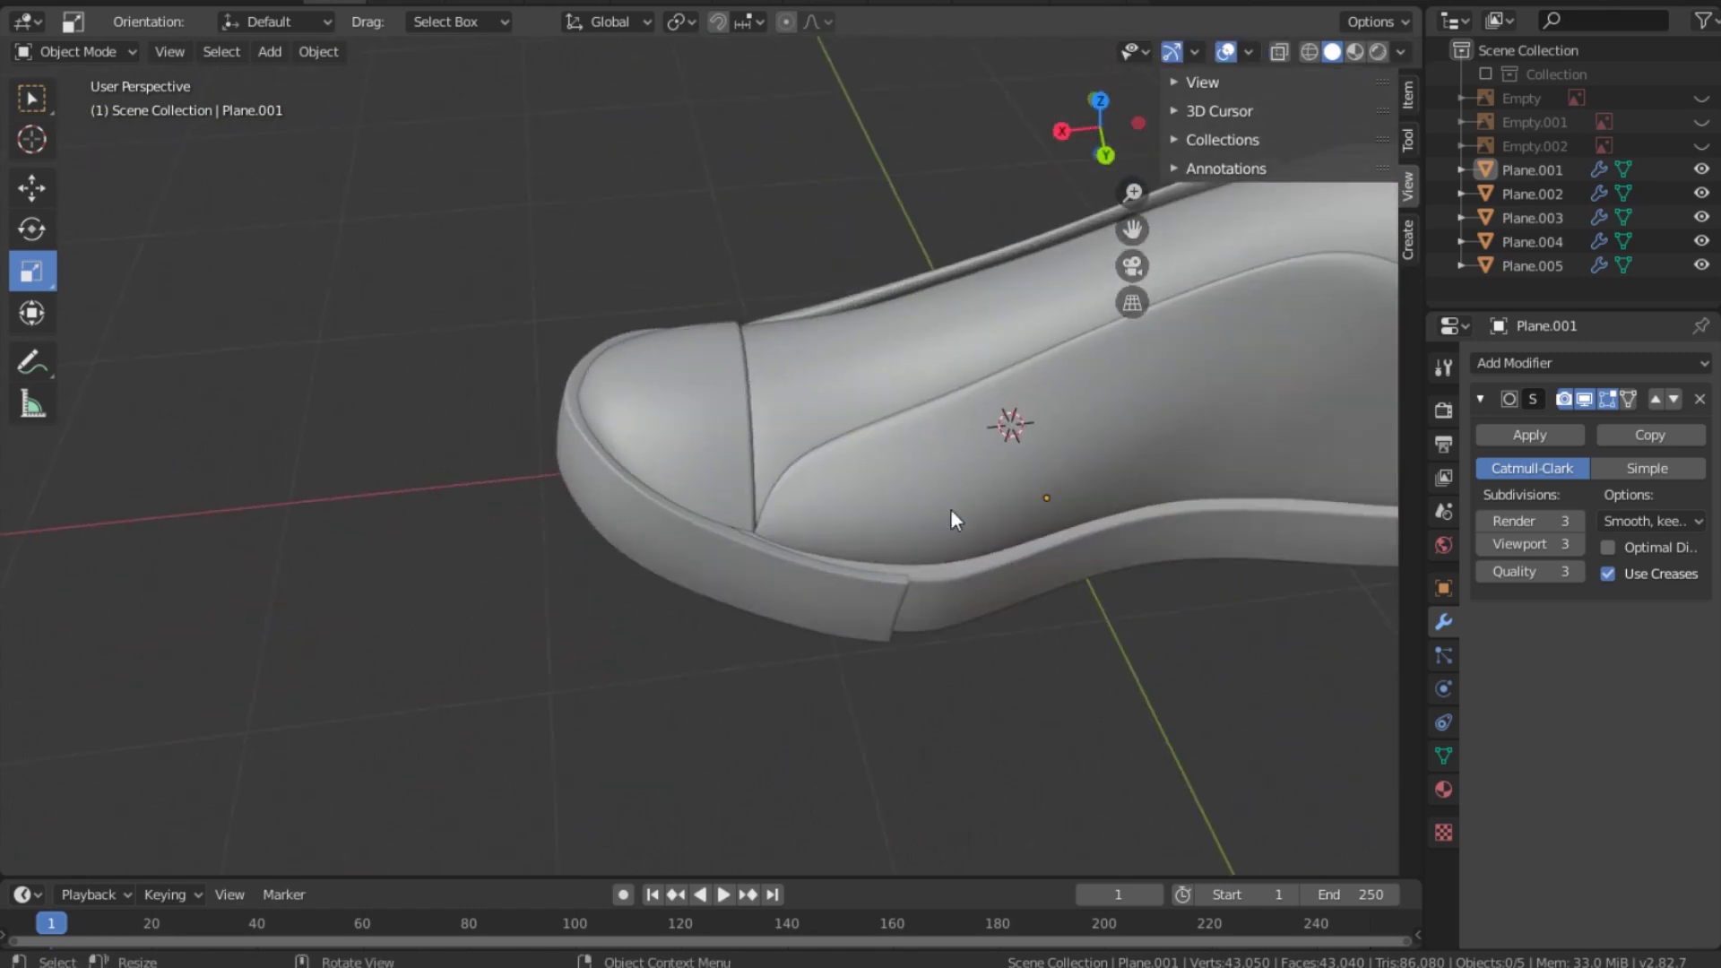
pyautogui.scroll(-3, 950, 513)
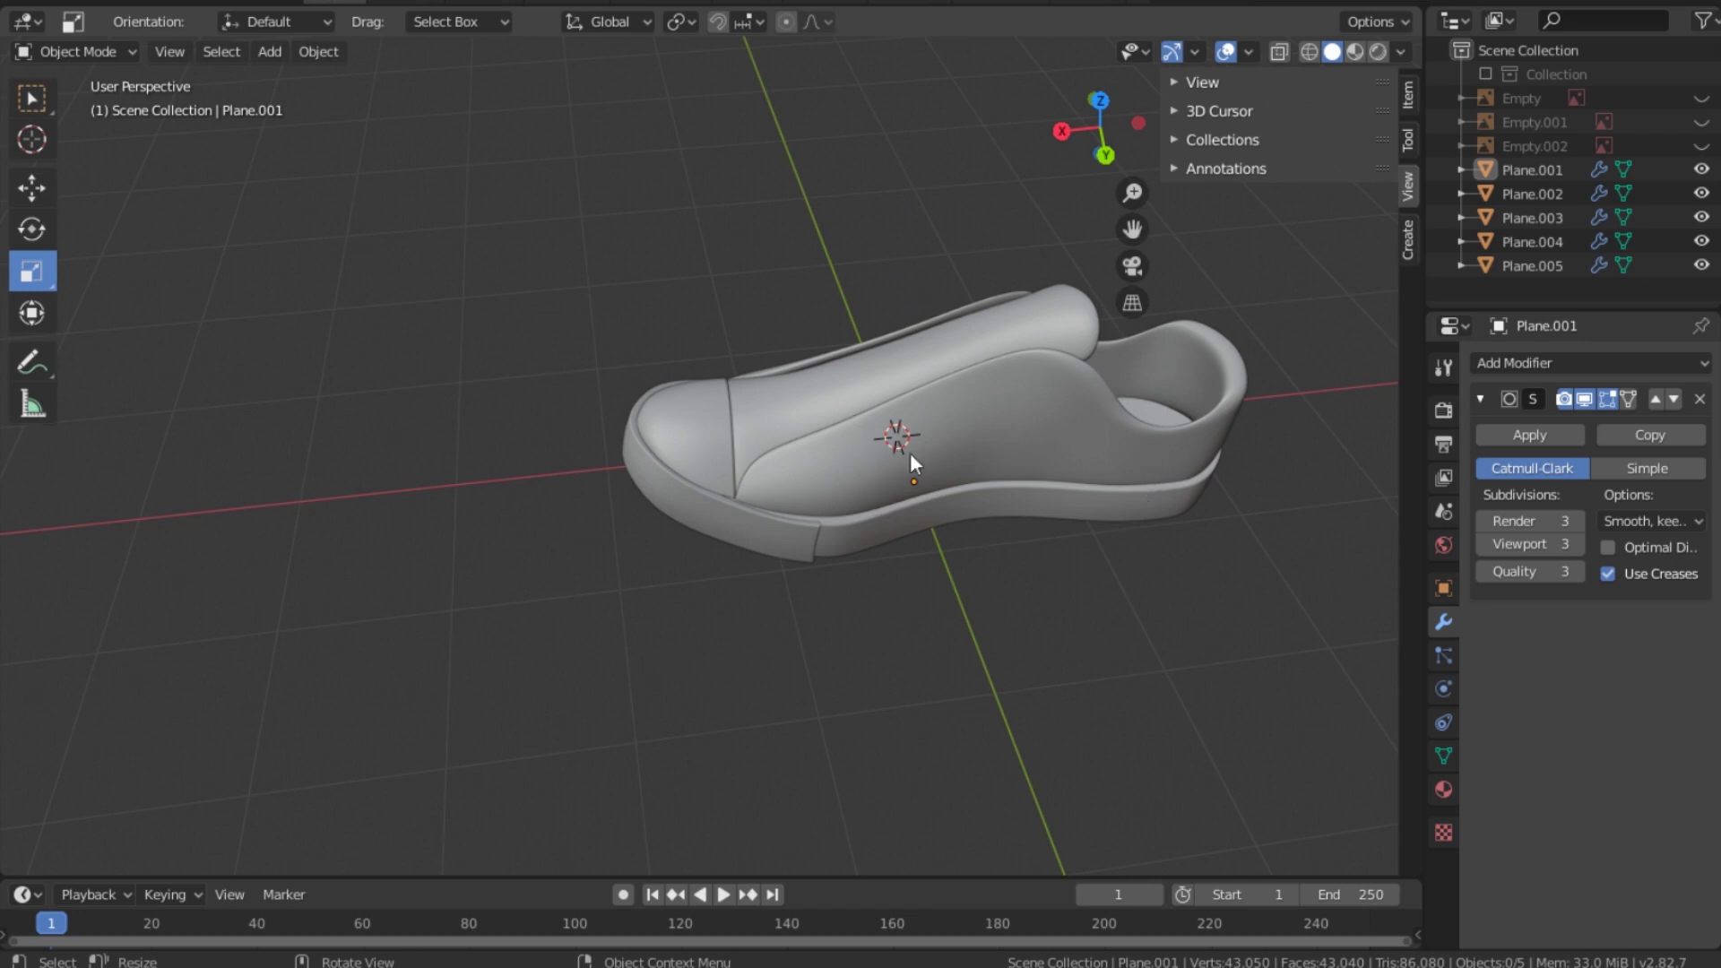
pyautogui.moveTo(1117, 117); pyautogui.dragTo(1109, 130)
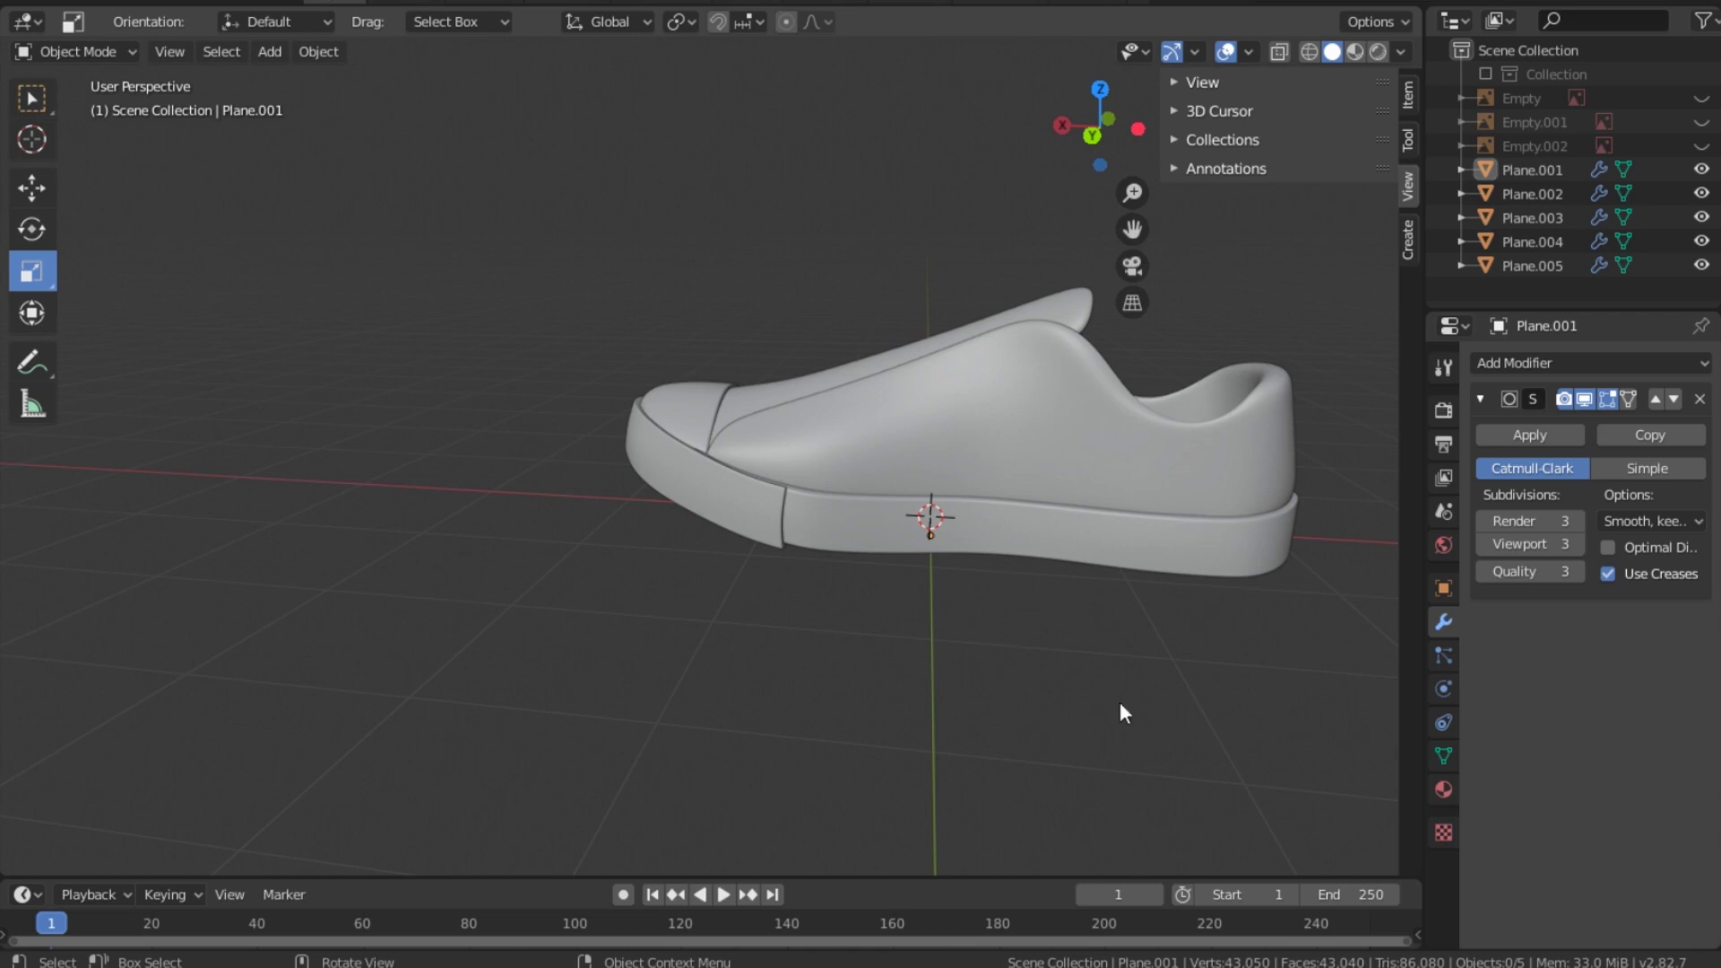
pyautogui.moveTo(1187, 556); pyautogui.dragTo(1018, 503, button='middle')
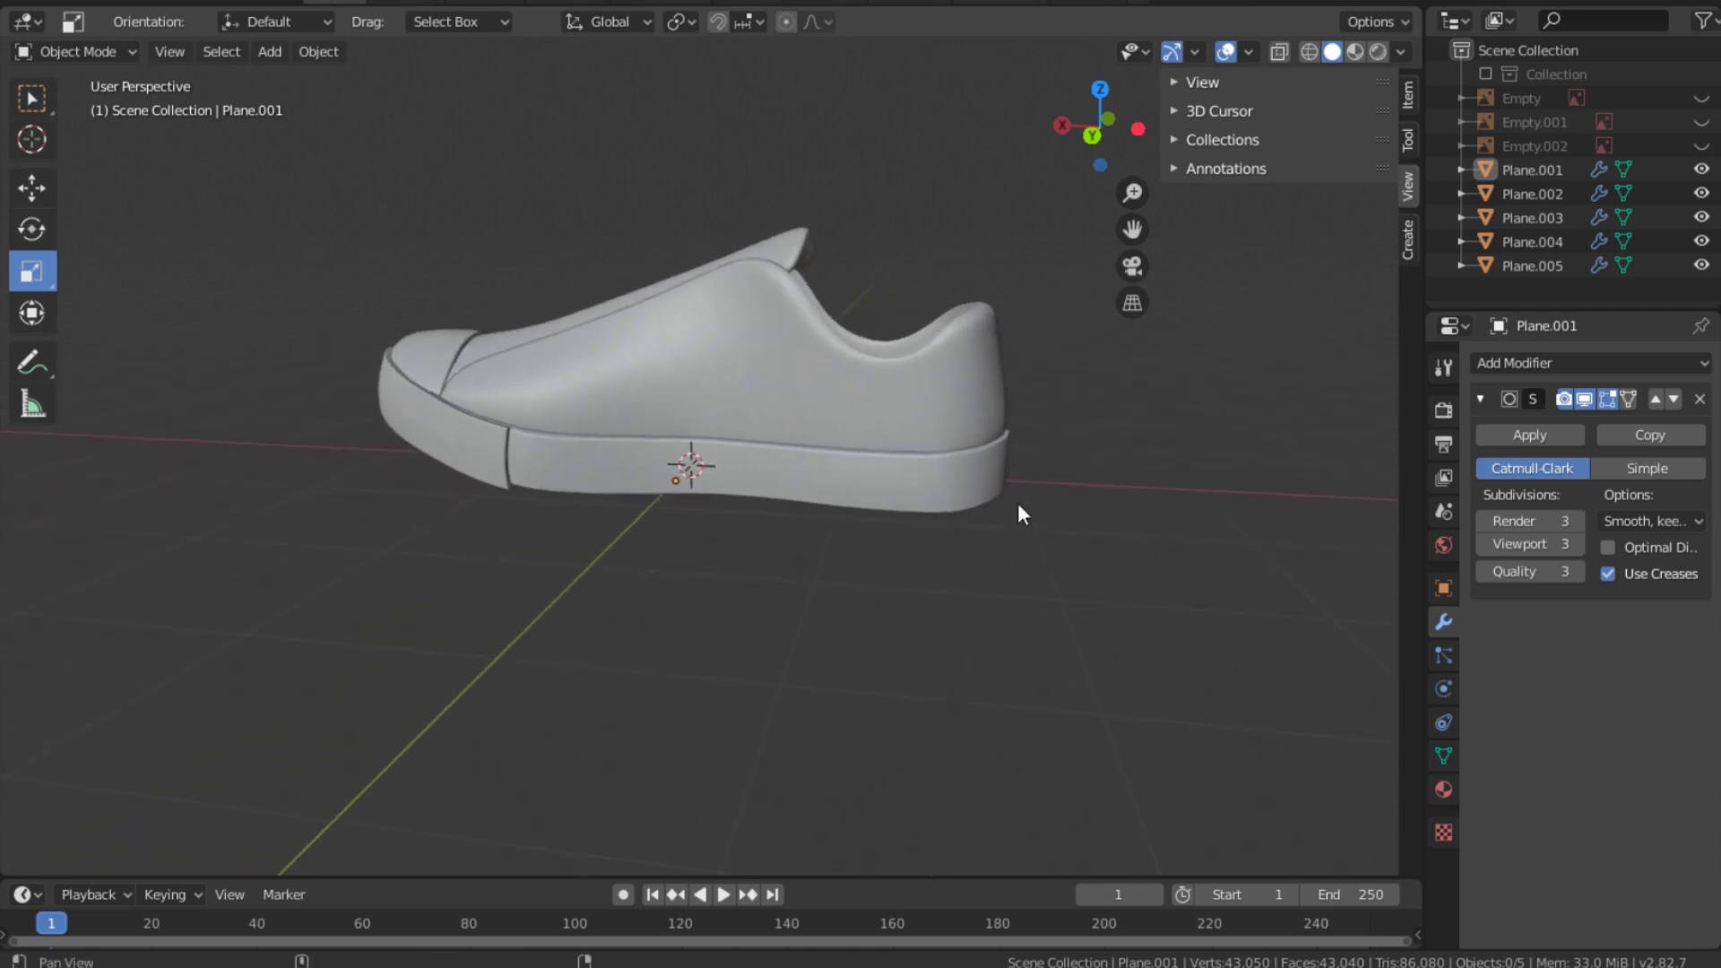
# Step: Show the reference image Empty.001 and compare the shoe's heel with it in back view with X-ray enabled
pyautogui.click(1703, 123)
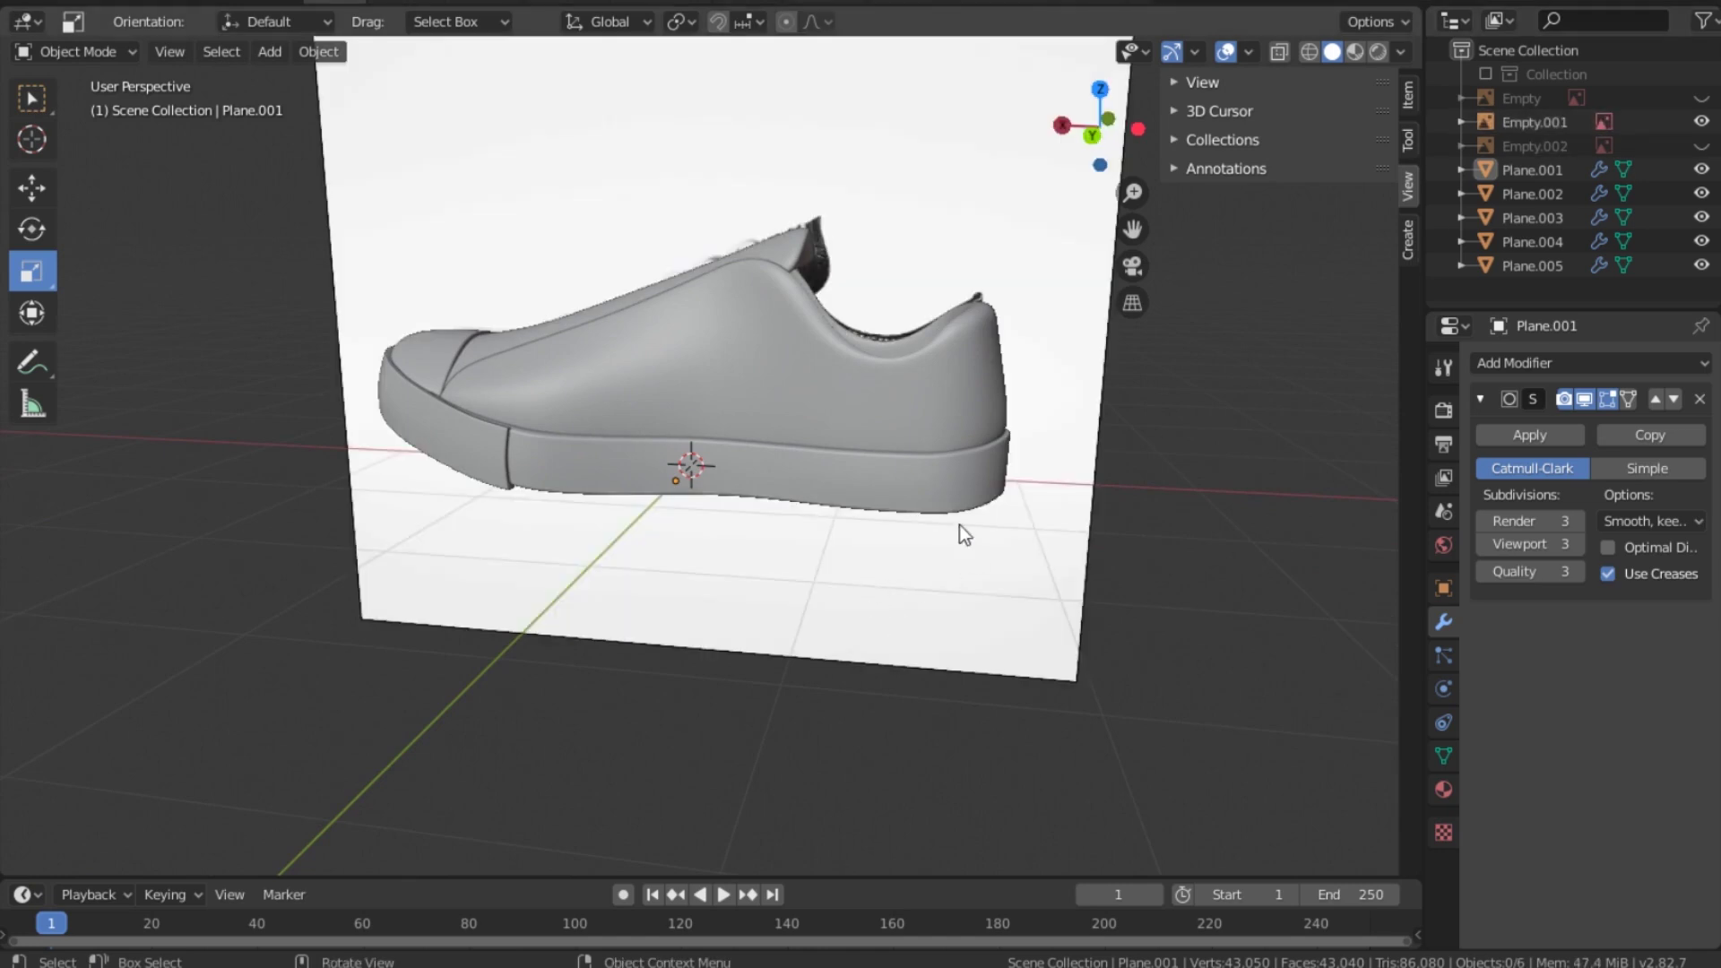
pyautogui.press('`')
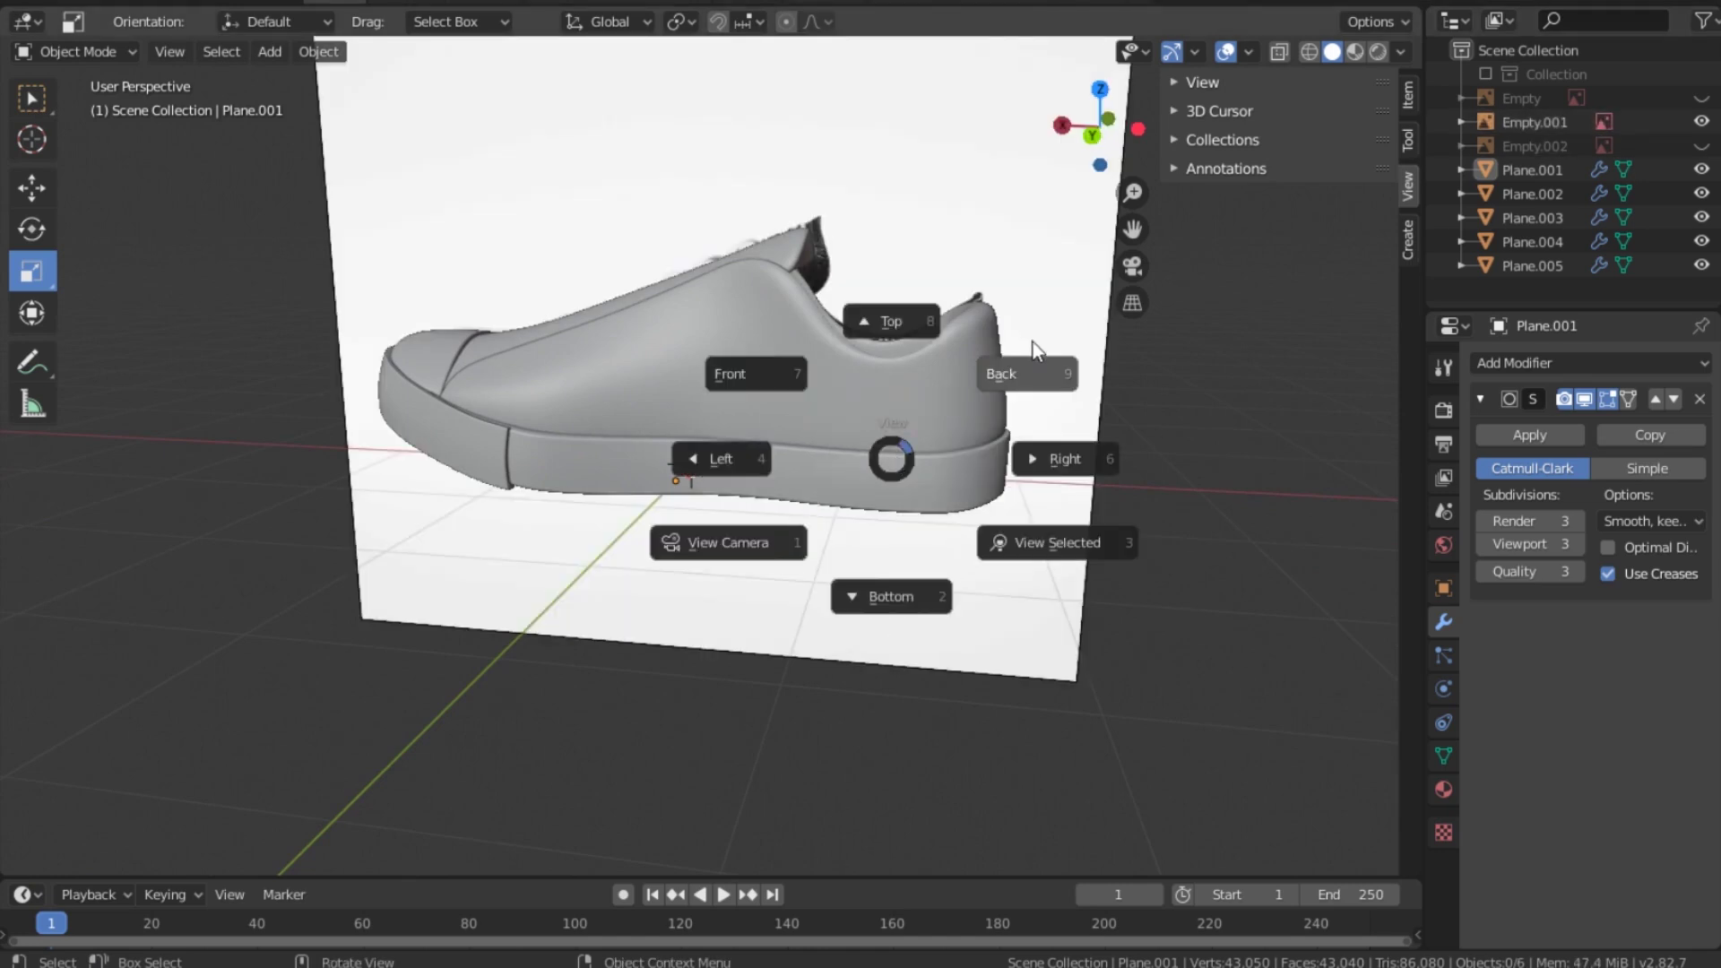
pyautogui.click(1025, 381)
pyautogui.scroll(2, 968, 427)
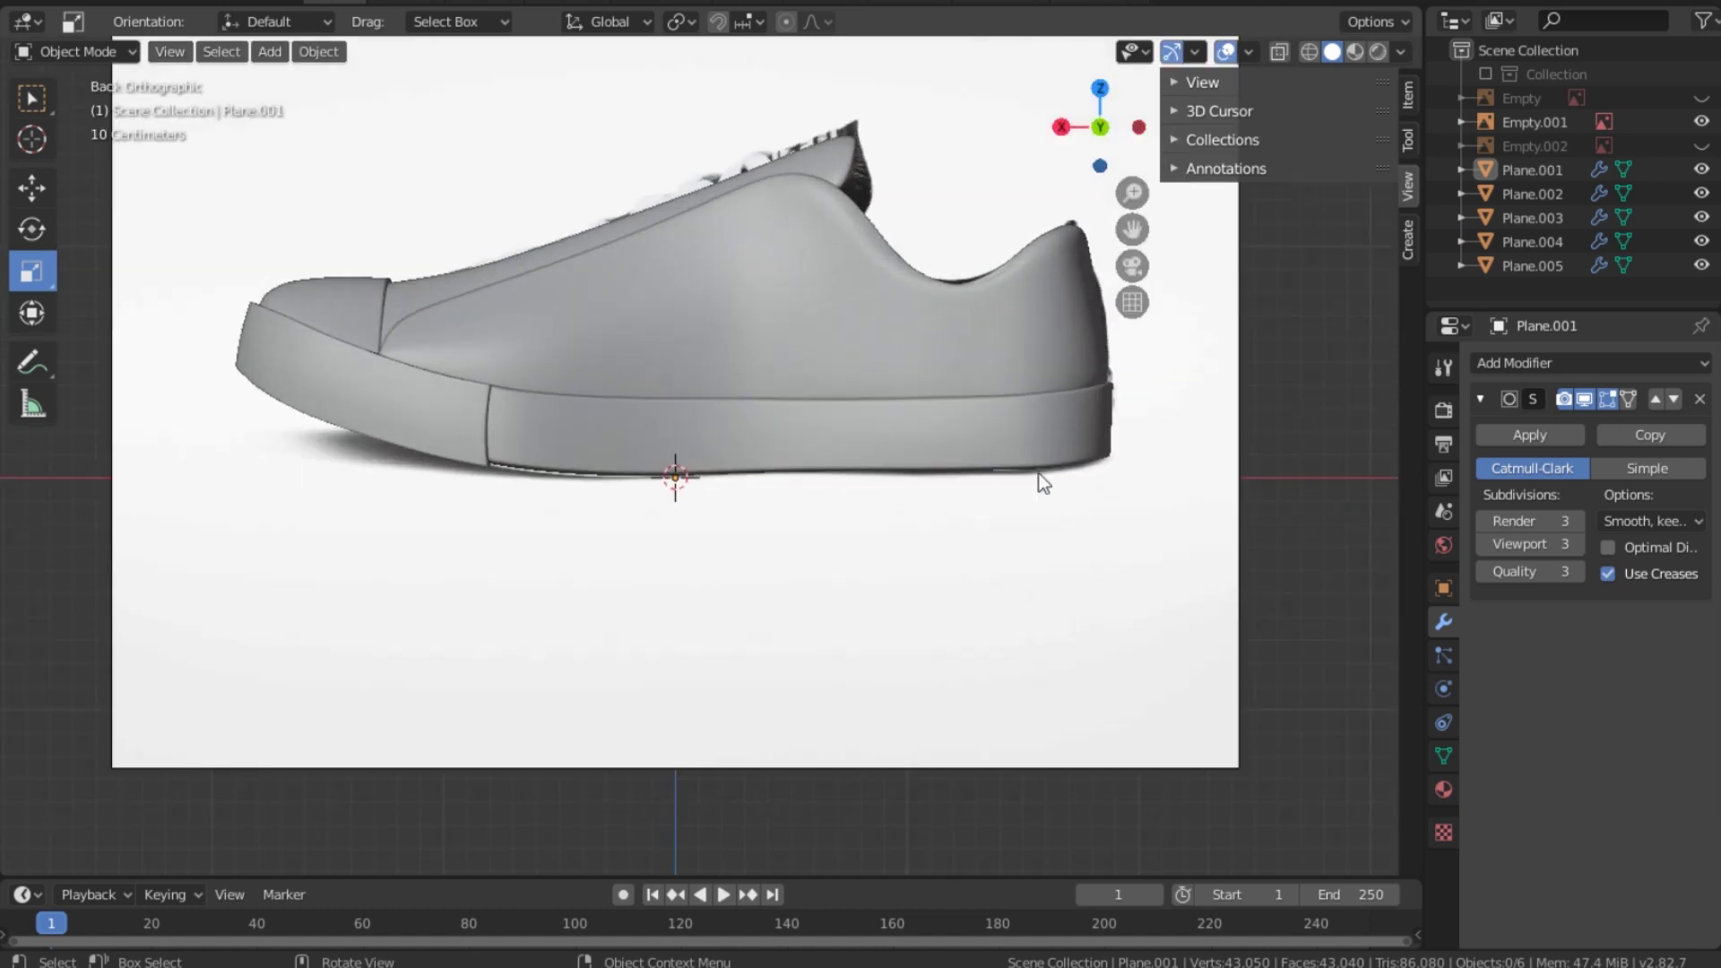
pyautogui.keyDown('shift'); pyautogui.moveTo(1035, 425); pyautogui.dragTo(888, 563, button='middle'); pyautogui.keyUp('shift')
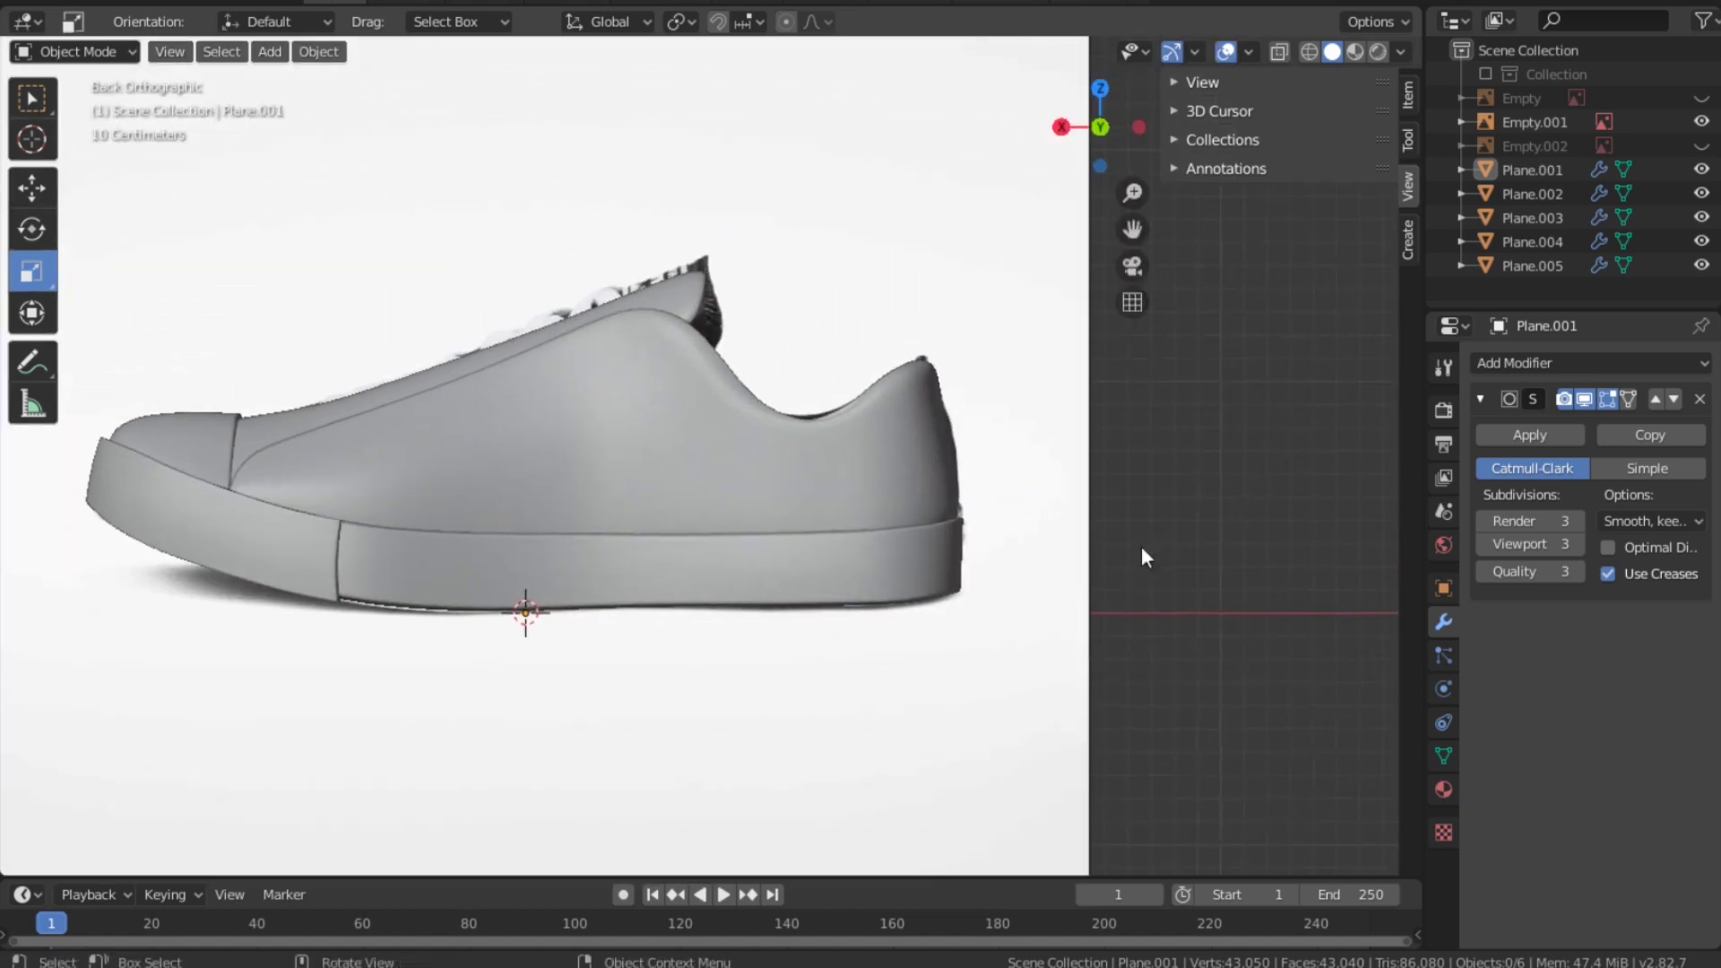
pyautogui.click(1280, 52)
pyautogui.scroll(2, 972, 610)
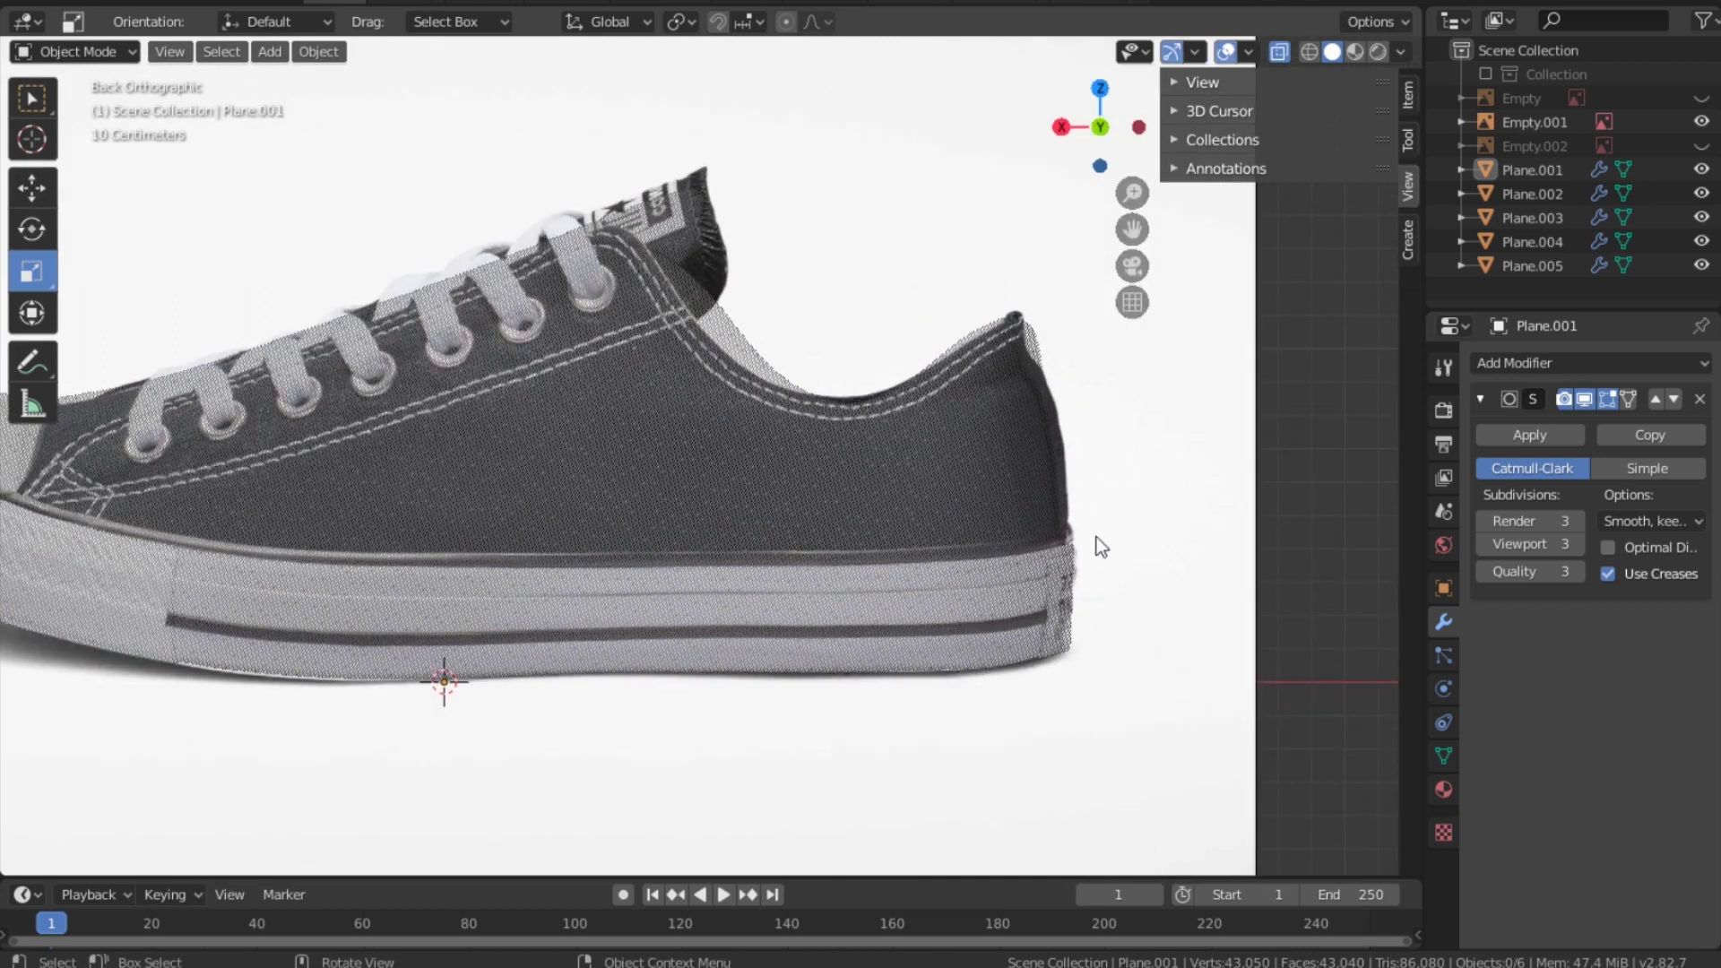
# Step: Select the sole object, Plane.001, enter edit mode and bring its heel end into view from behind
pyautogui.click(1053, 589)
pyautogui.click(997, 626)
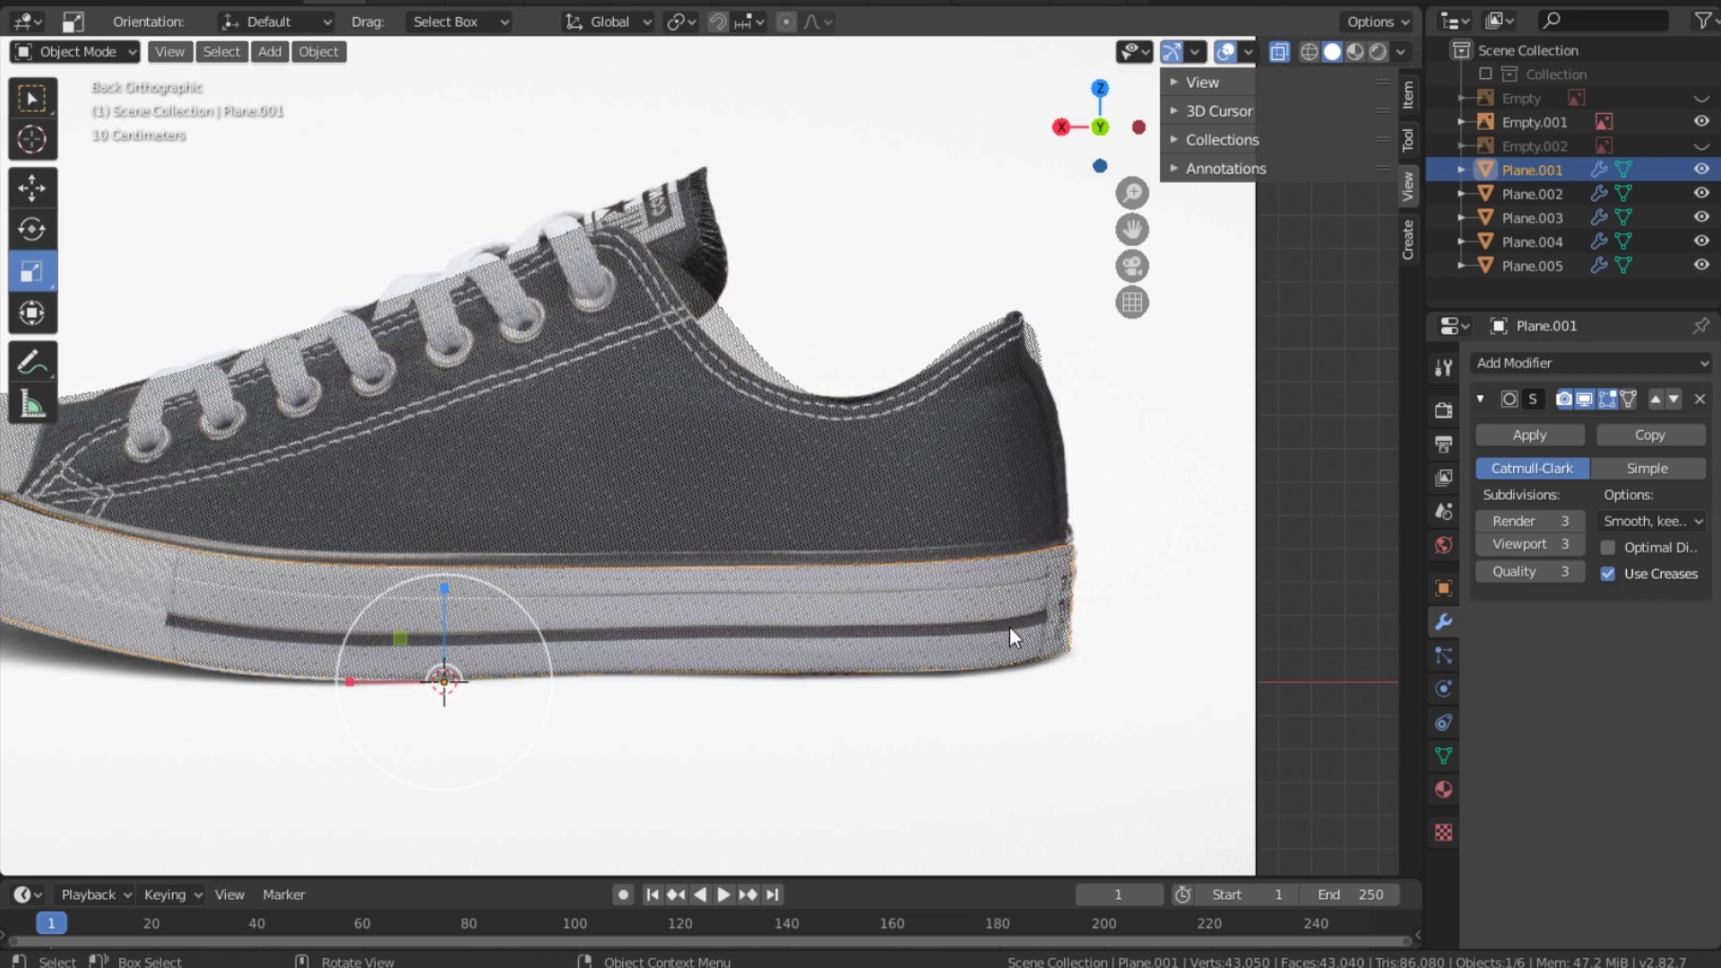
pyautogui.press('Tab')
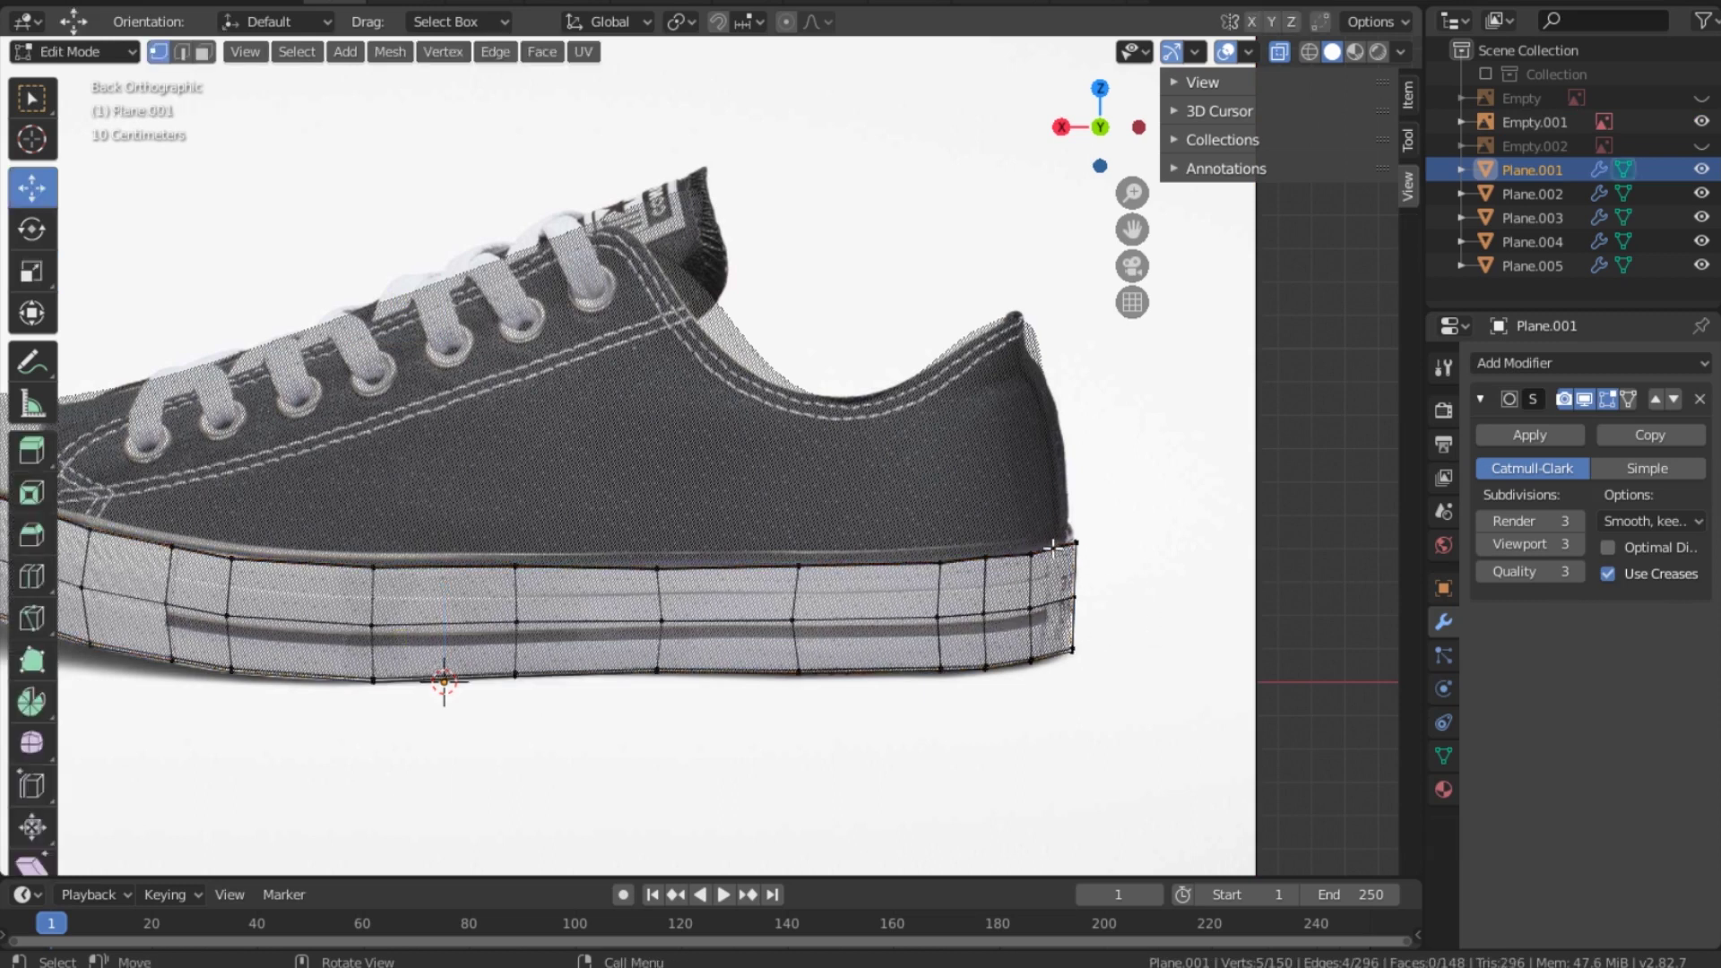
pyautogui.moveTo(1022, 506); pyautogui.dragTo(1087, 722)
pyautogui.moveTo(1101, 126); pyautogui.dragTo(978, 137)
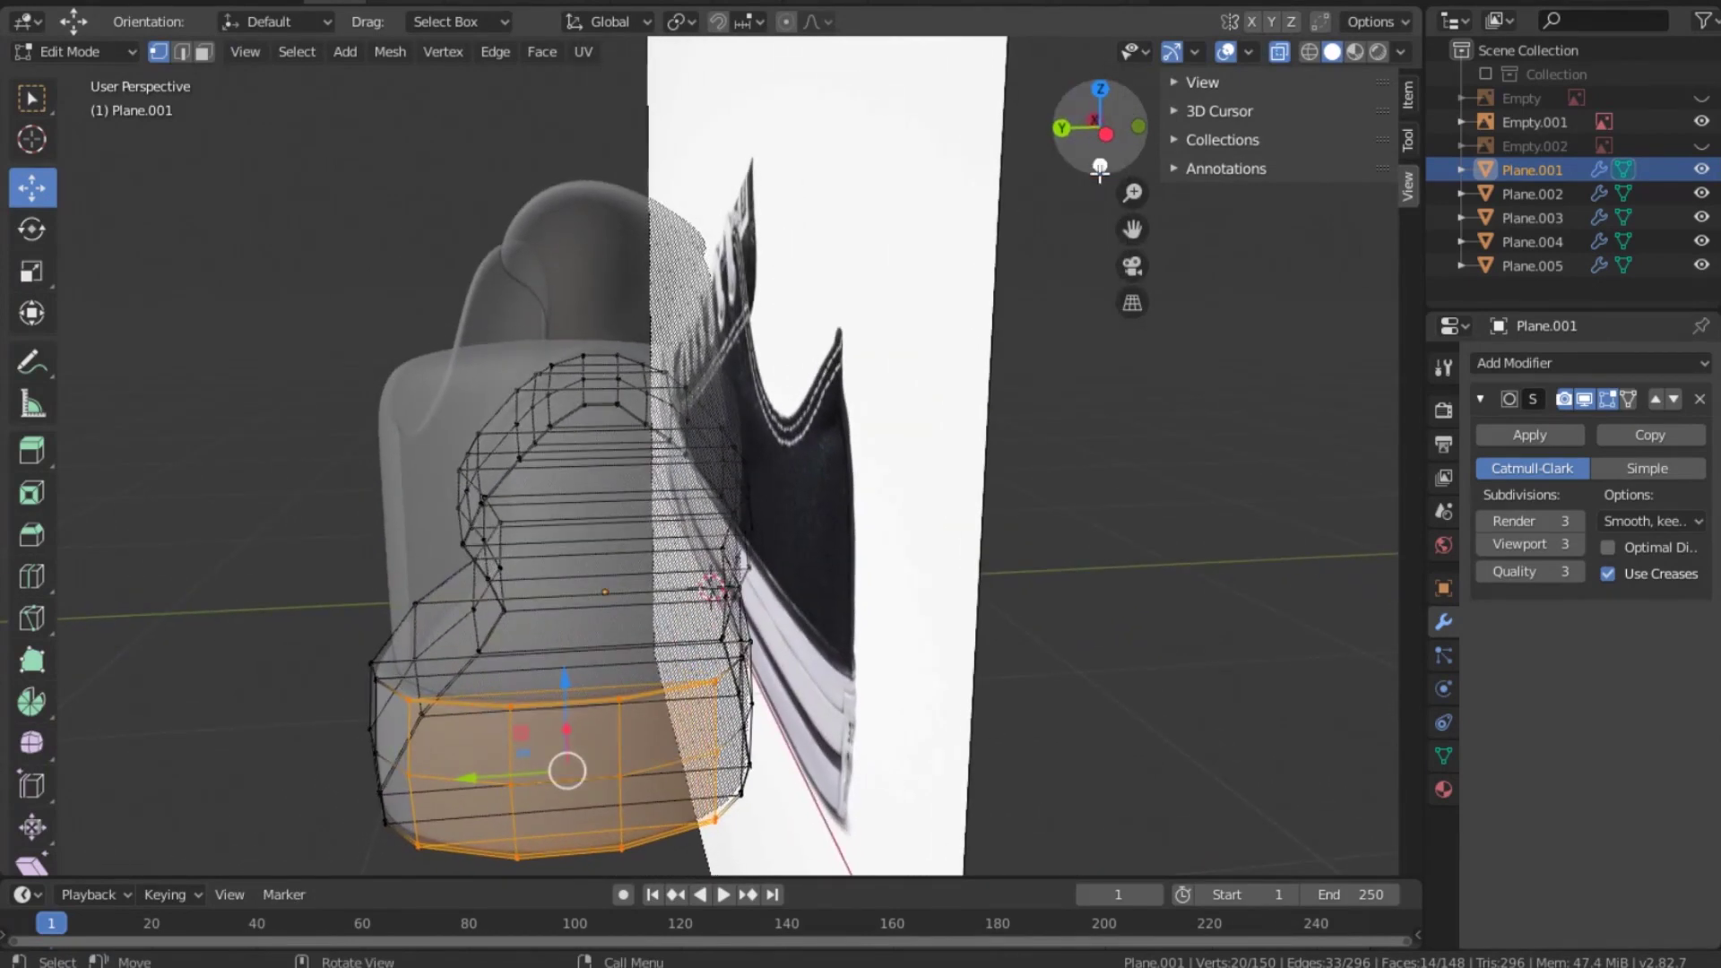
pyautogui.click(620, 776)
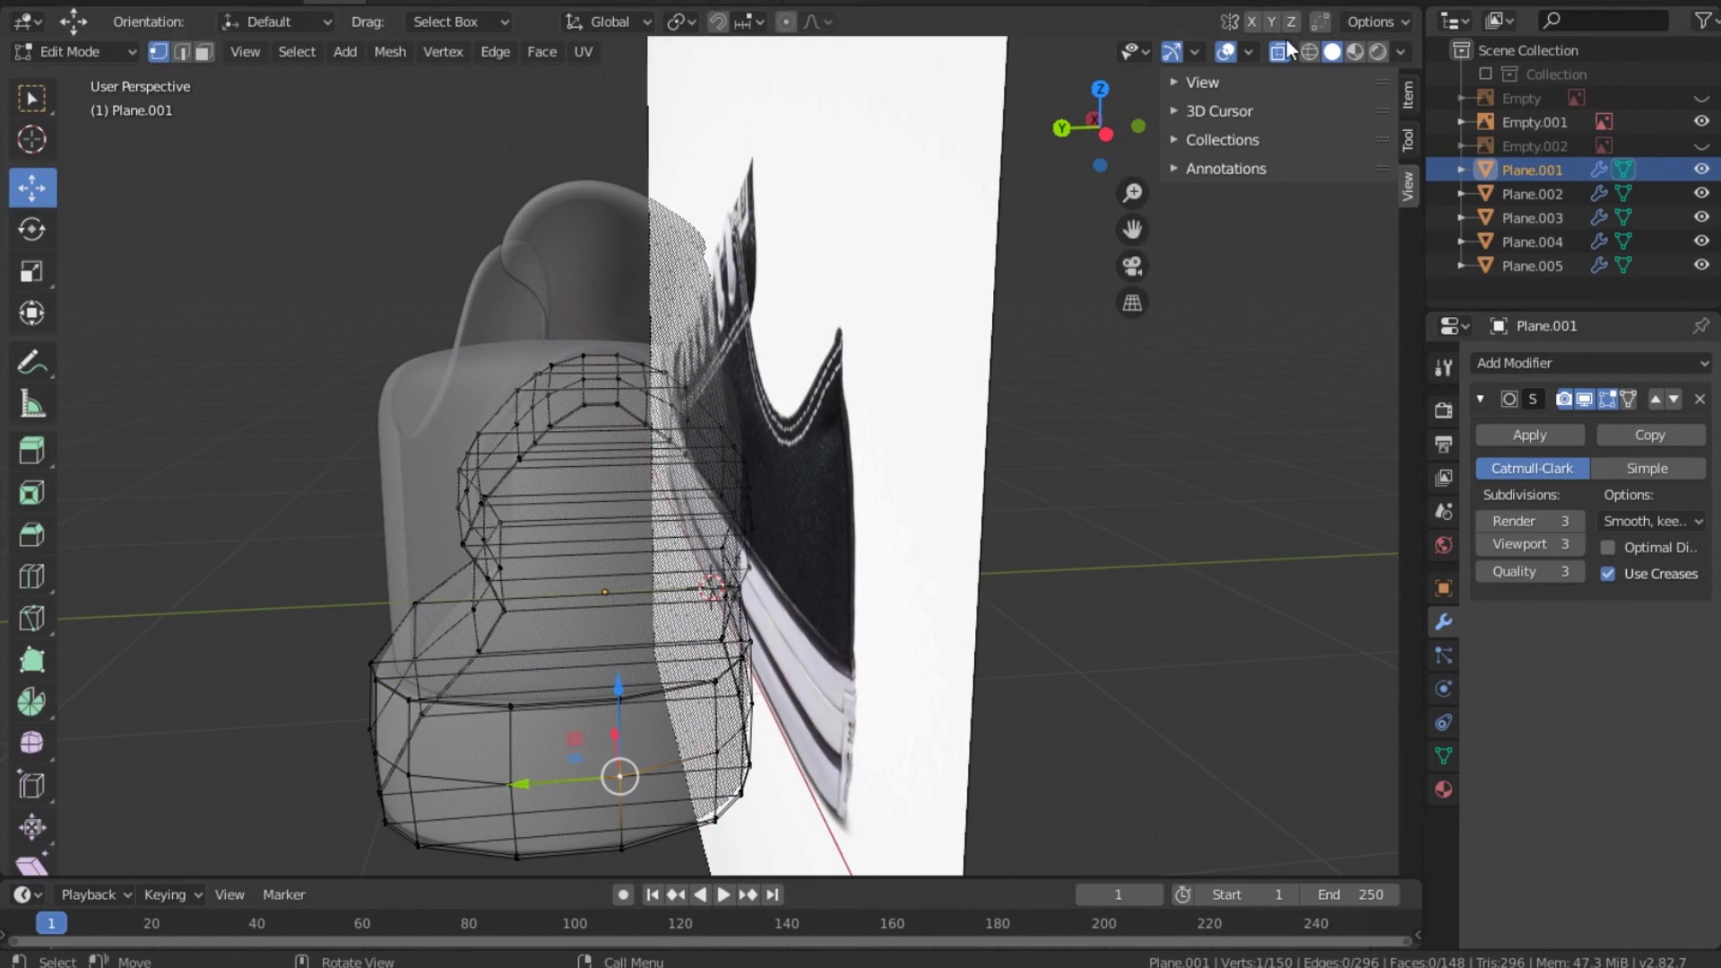
# Step: With X-ray off, duplicate the two stacked faces at the middle of the sole's heel in place and separate them into a new object
pyautogui.hotkey('alt', 'z')
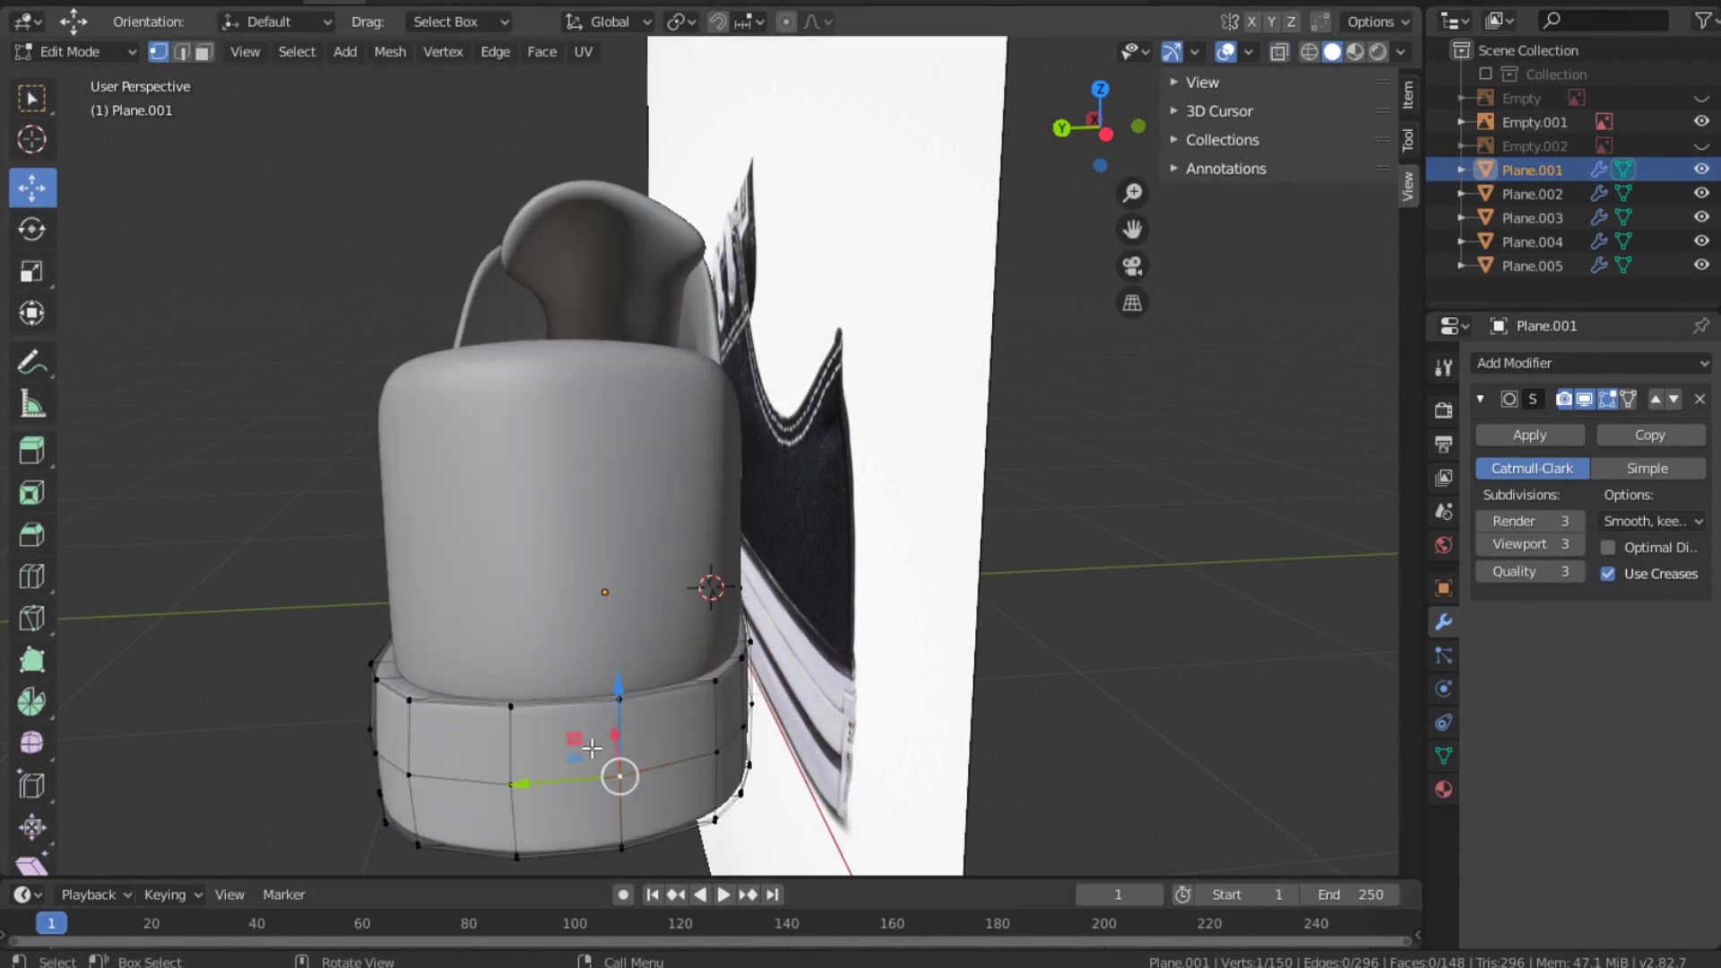
pyautogui.click(201, 57)
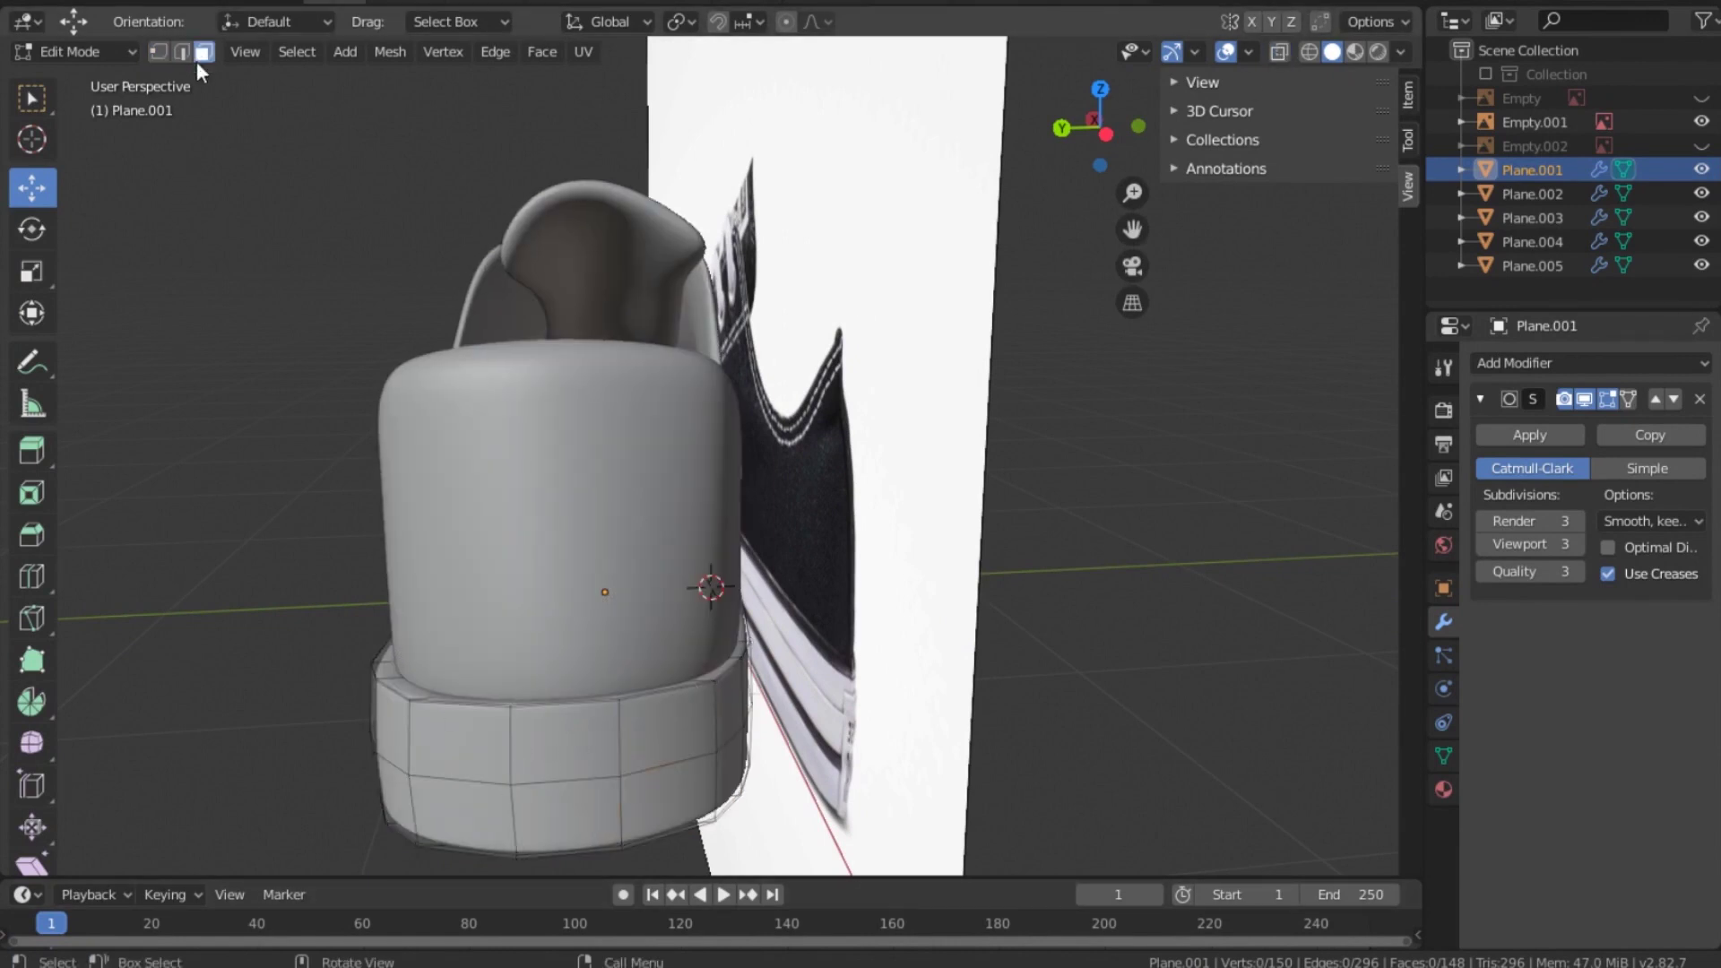
pyautogui.click(551, 739)
pyautogui.keyDown('shift'); pyautogui.click(561, 815); pyautogui.keyUp('shift')
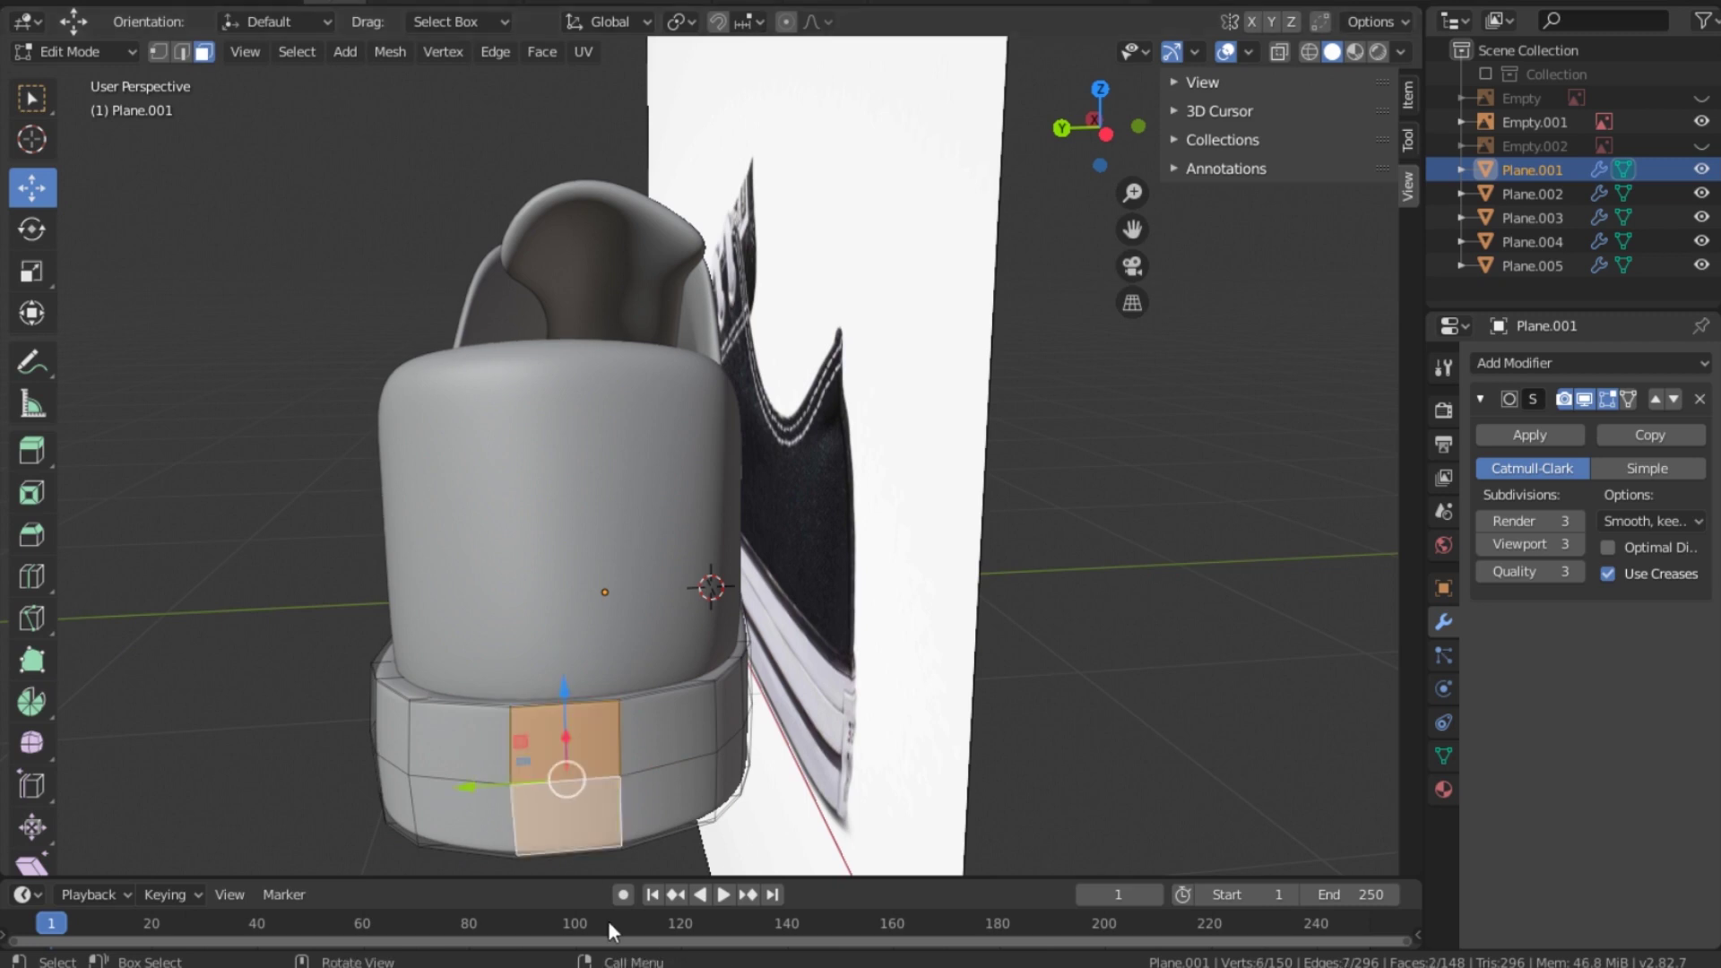
pyautogui.hotkey('shift', 'd')
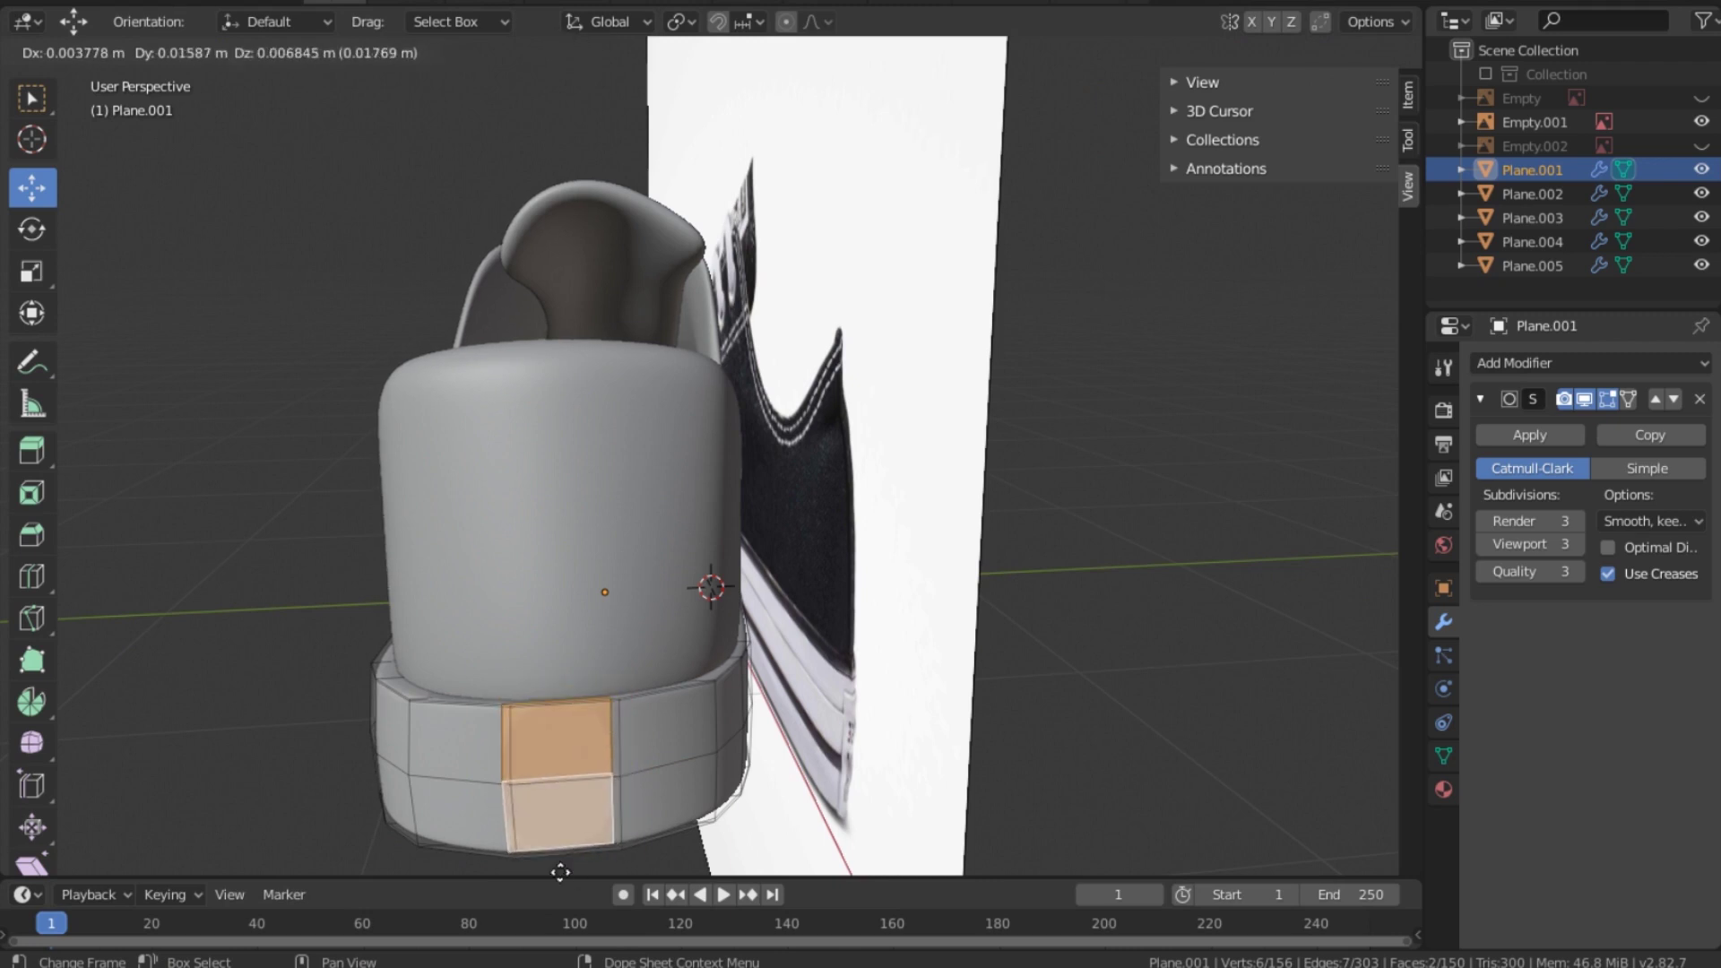
pyautogui.rightClick(570, 41)
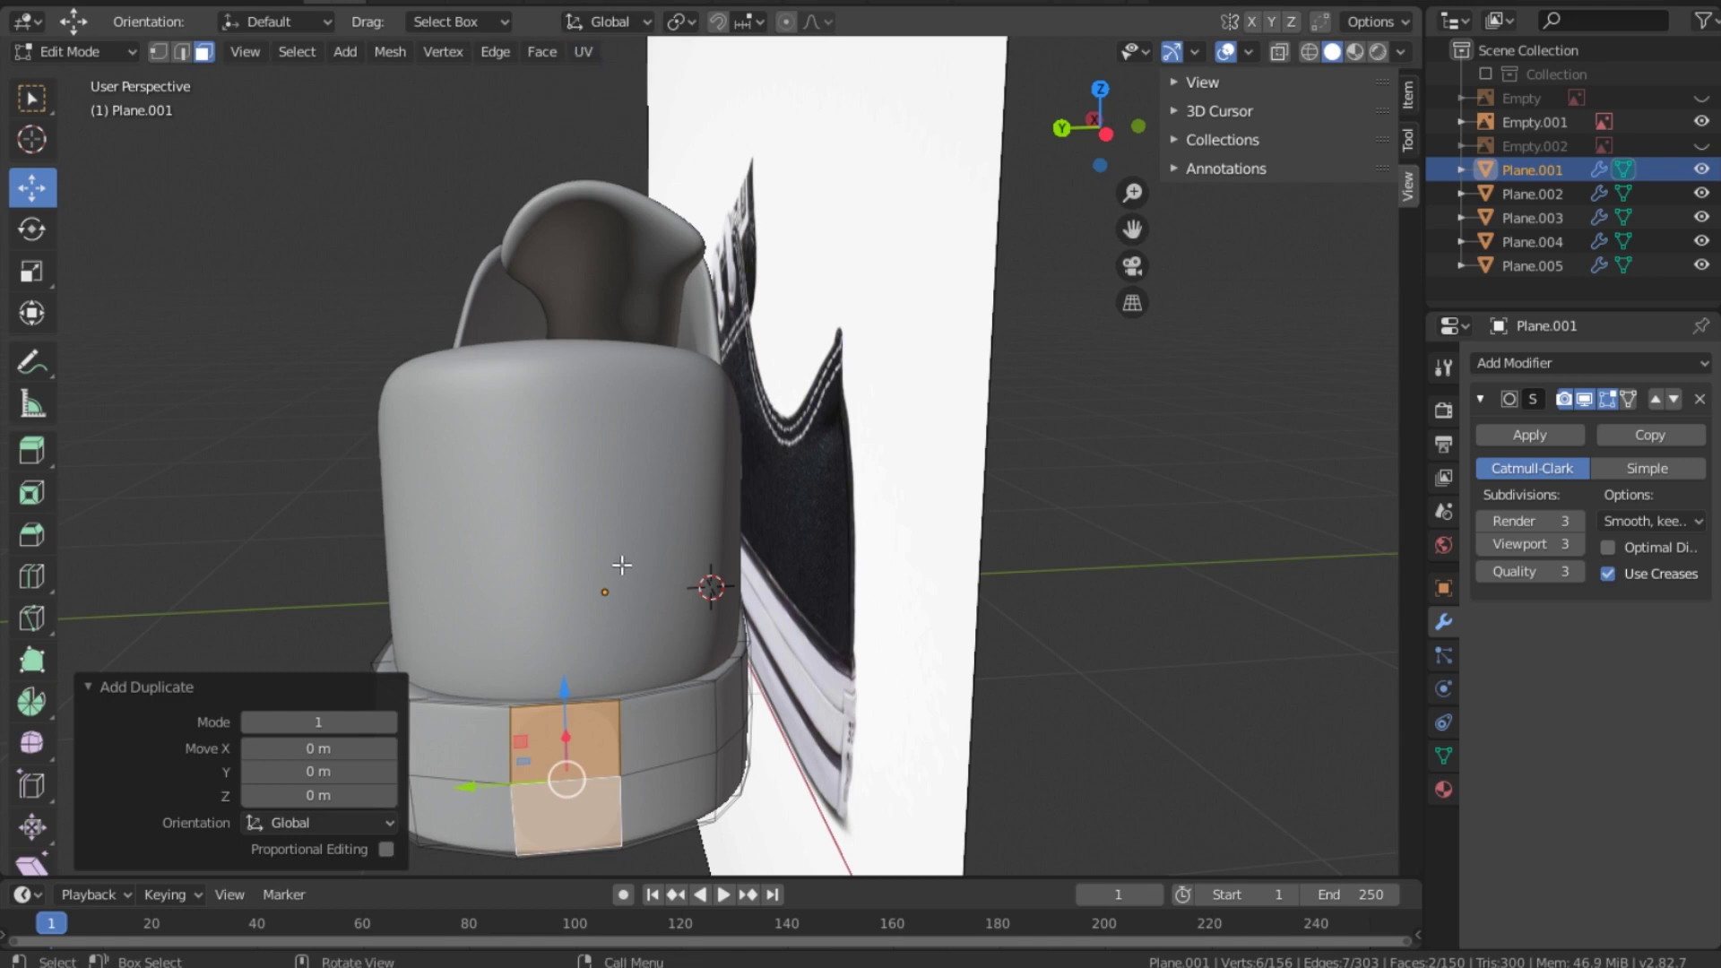
pyautogui.press('p')
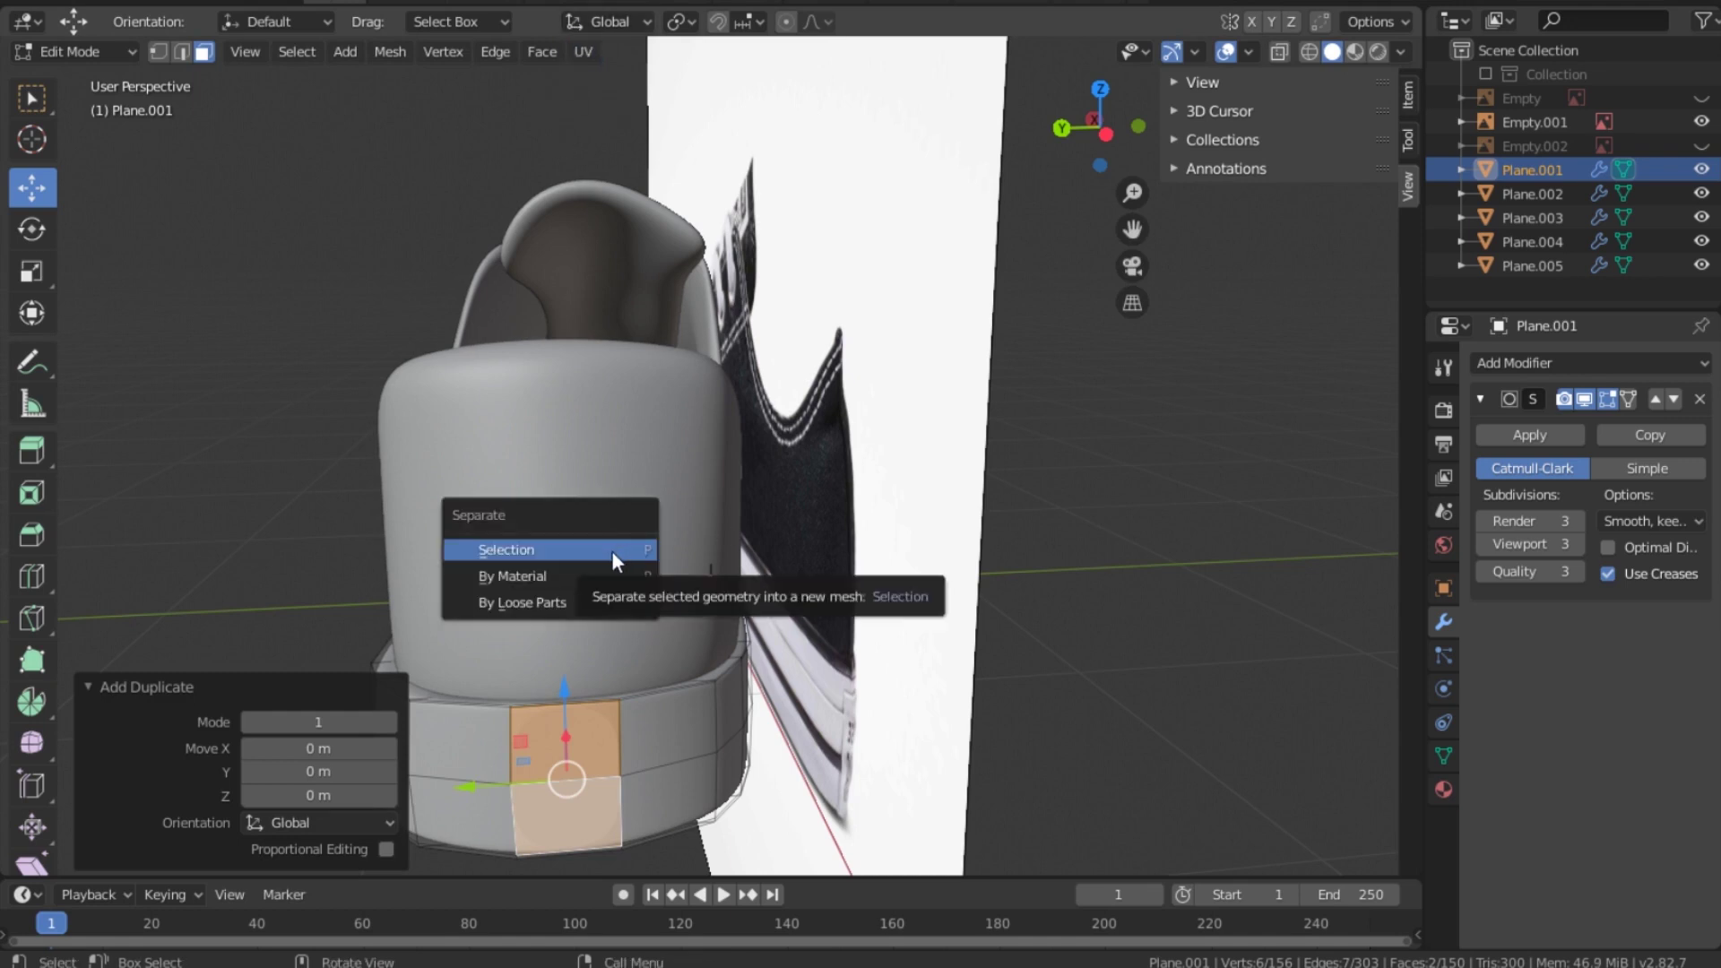
pyautogui.click(611, 551)
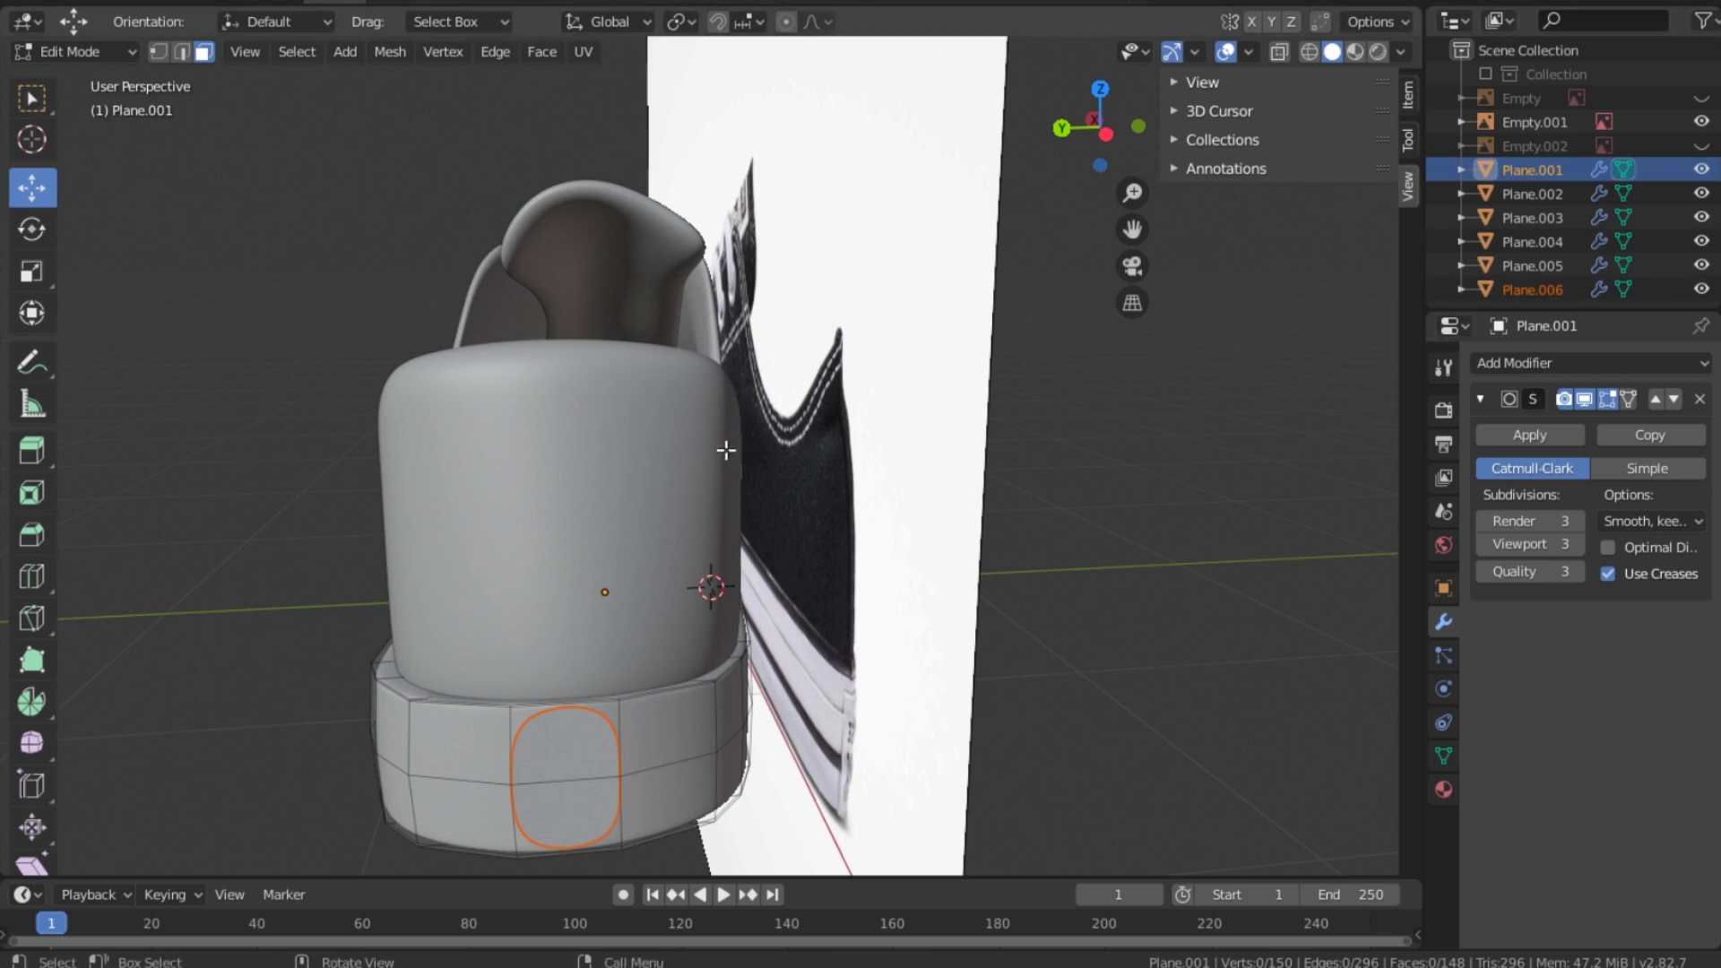
# Step: In left view, select only the separated heel patch, Plane.006, enter its edit mode and save the file
pyautogui.moveTo(1112, 137); pyautogui.dragTo(1108, 129)
pyautogui.click(1108, 128)
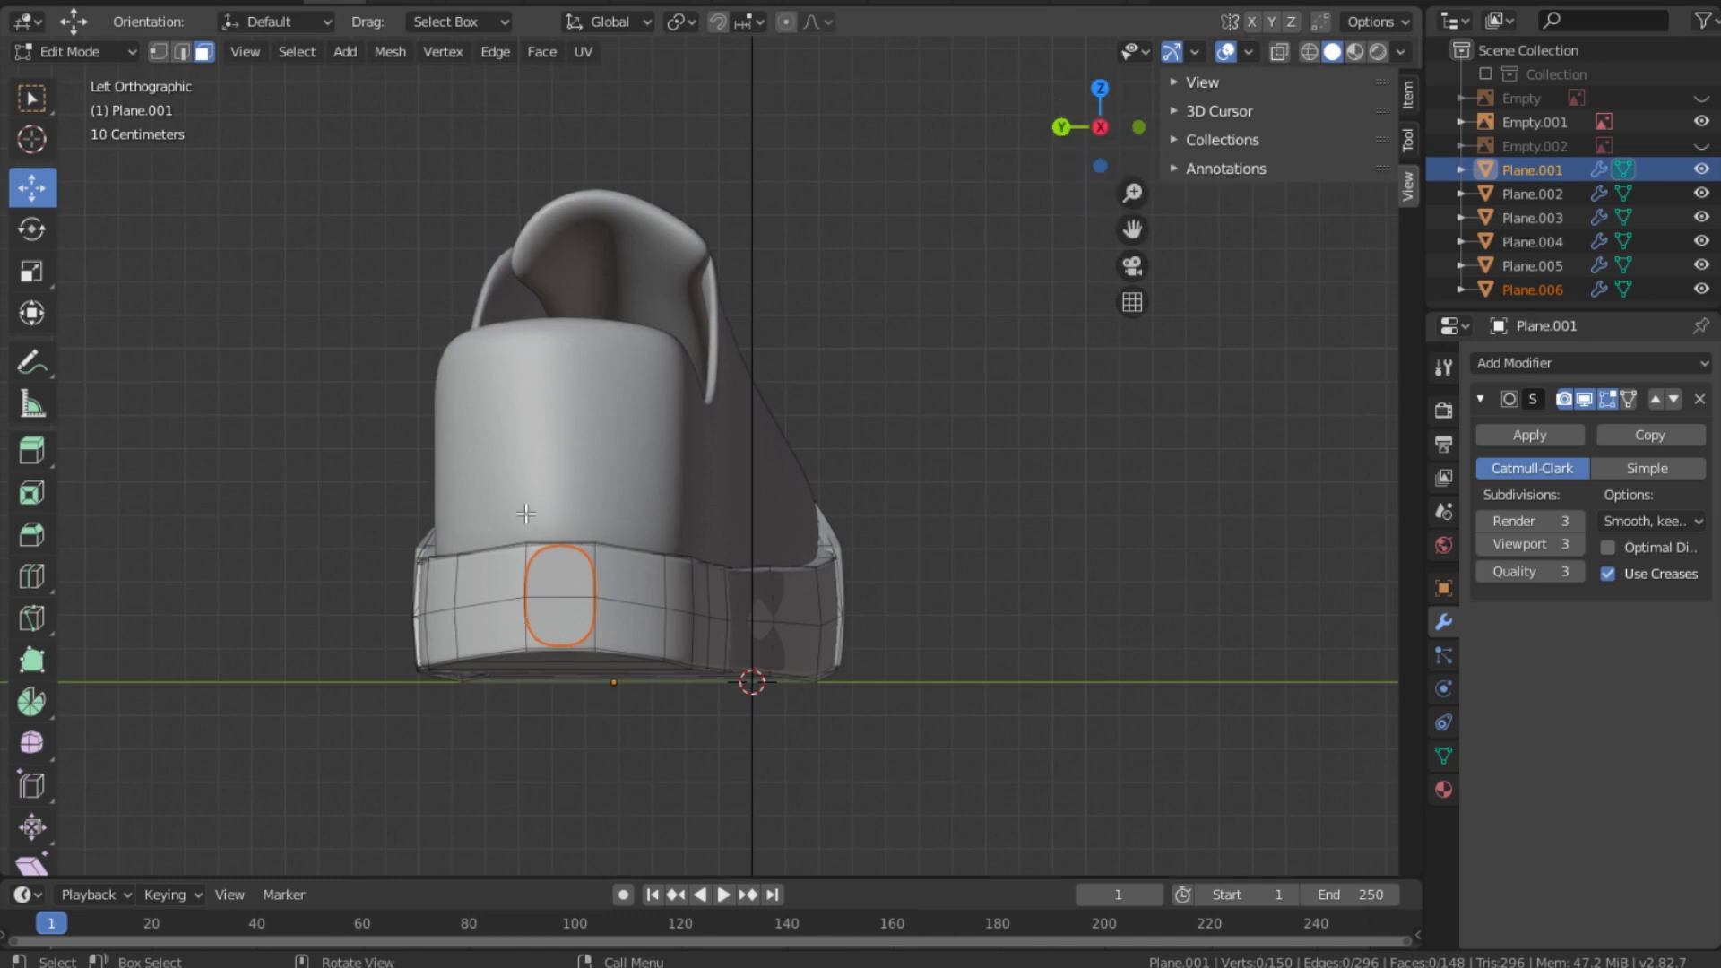
pyautogui.scroll(2, 526, 514)
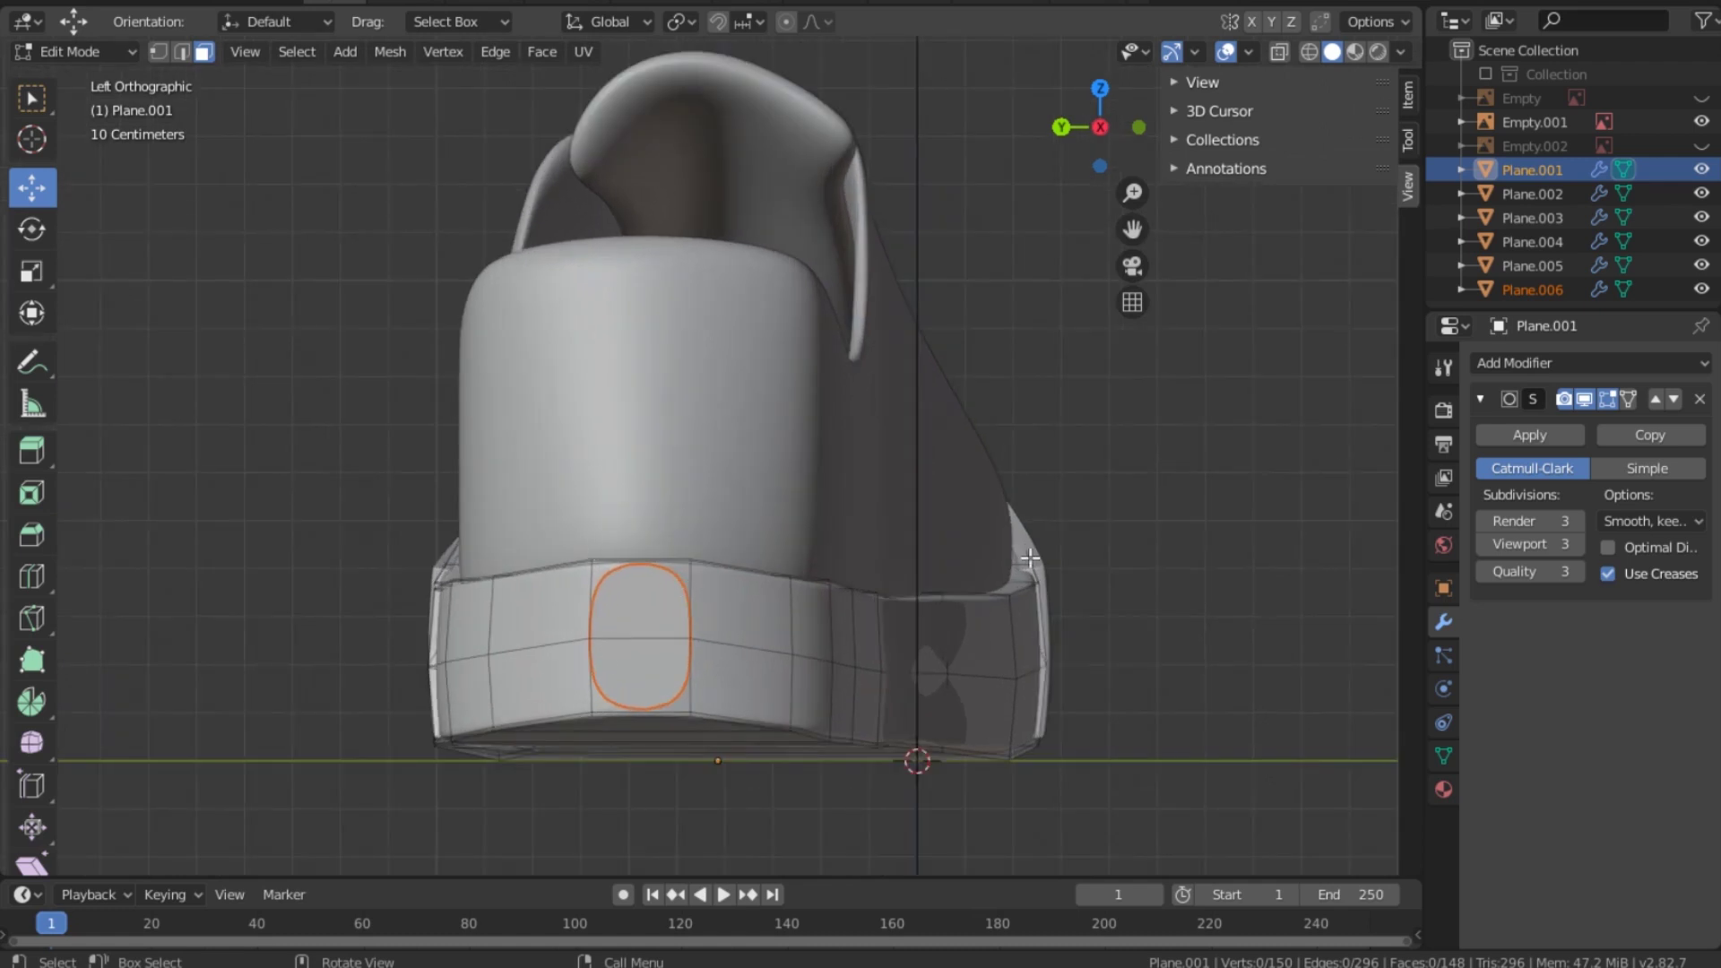
pyautogui.click(77, 51)
pyautogui.click(77, 79)
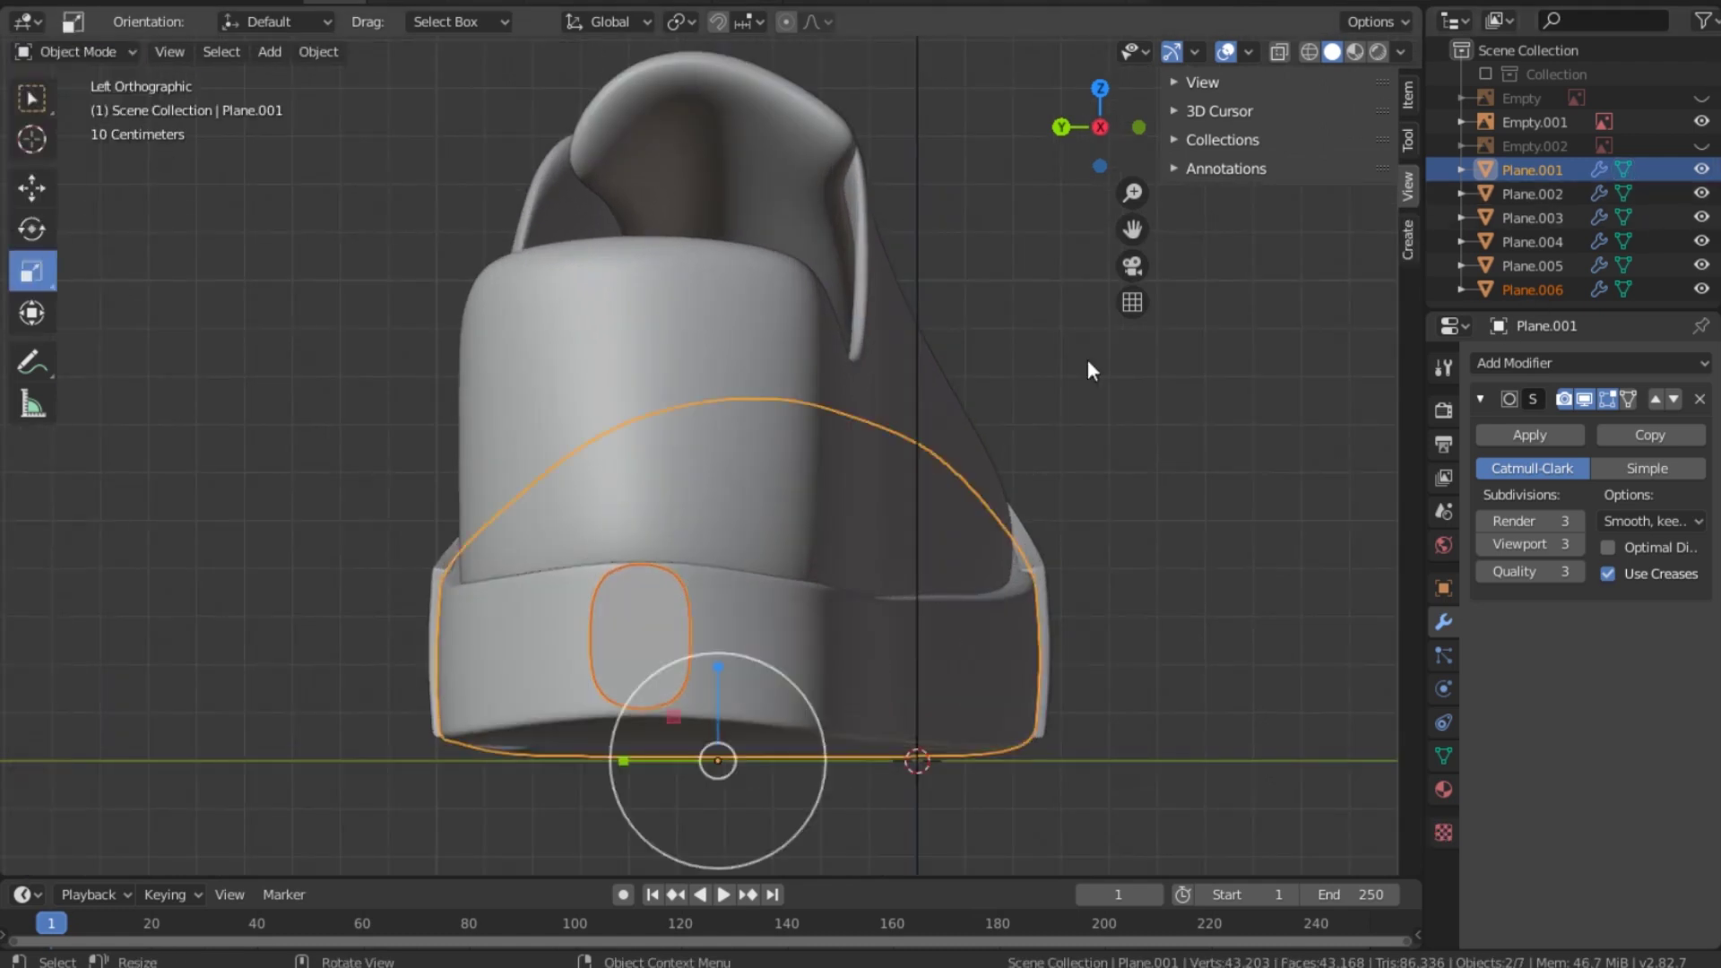
pyautogui.click(1551, 288)
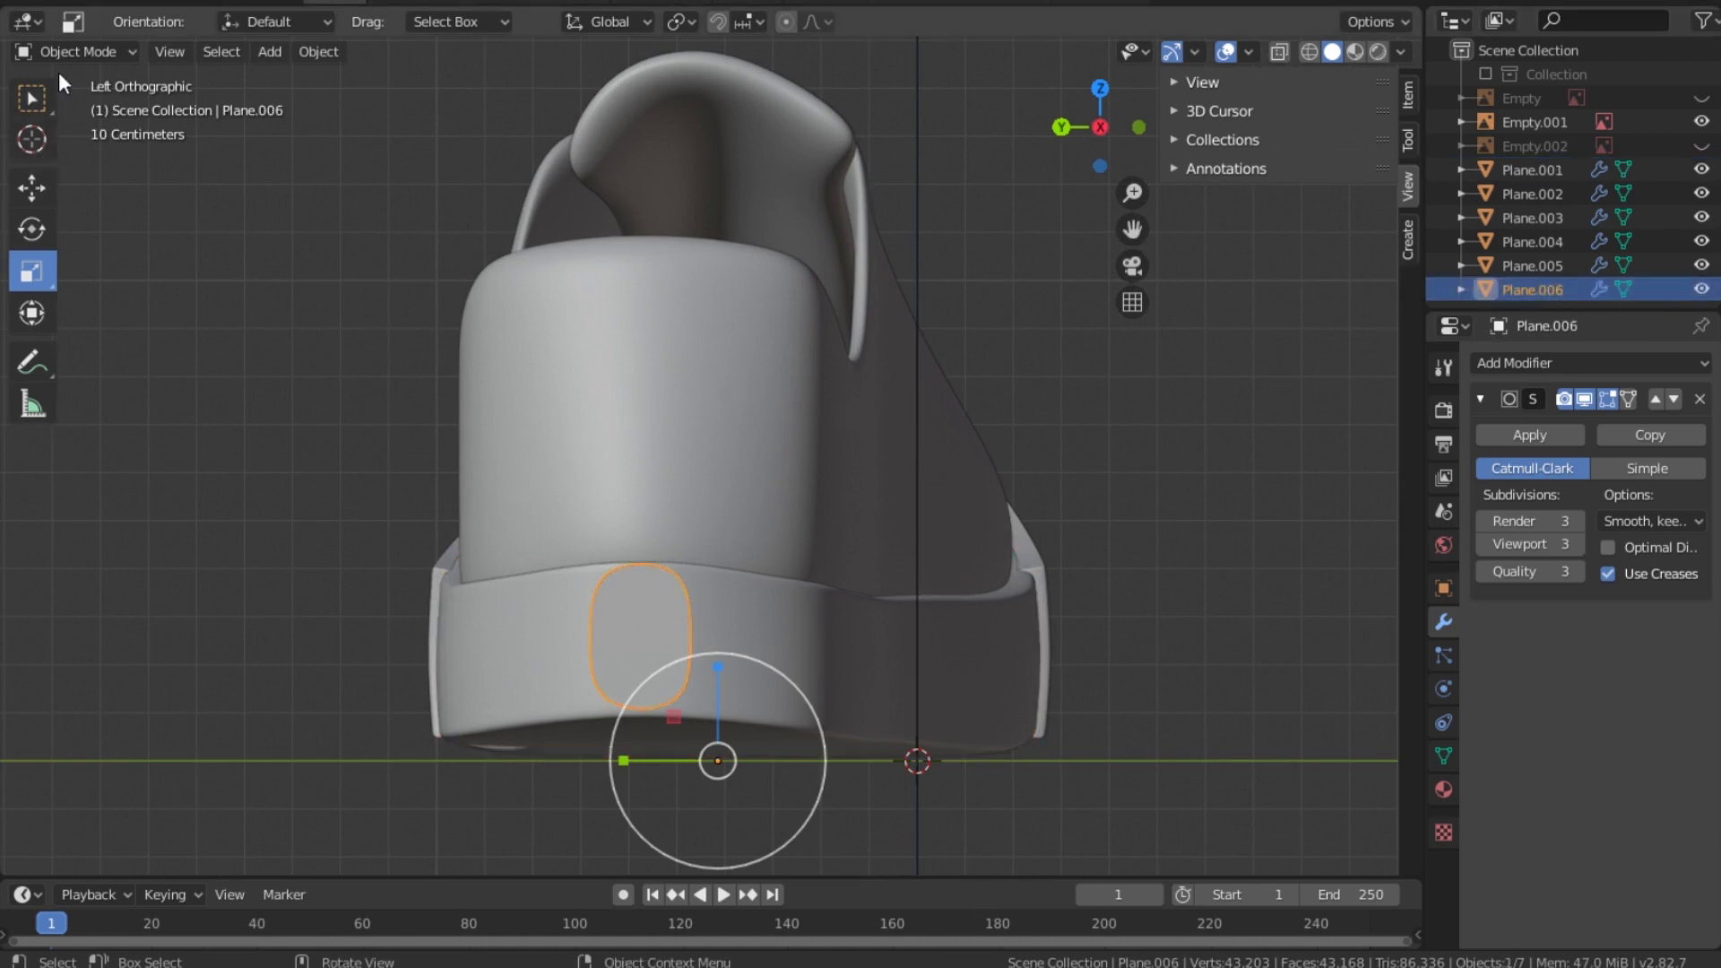
pyautogui.click(88, 52)
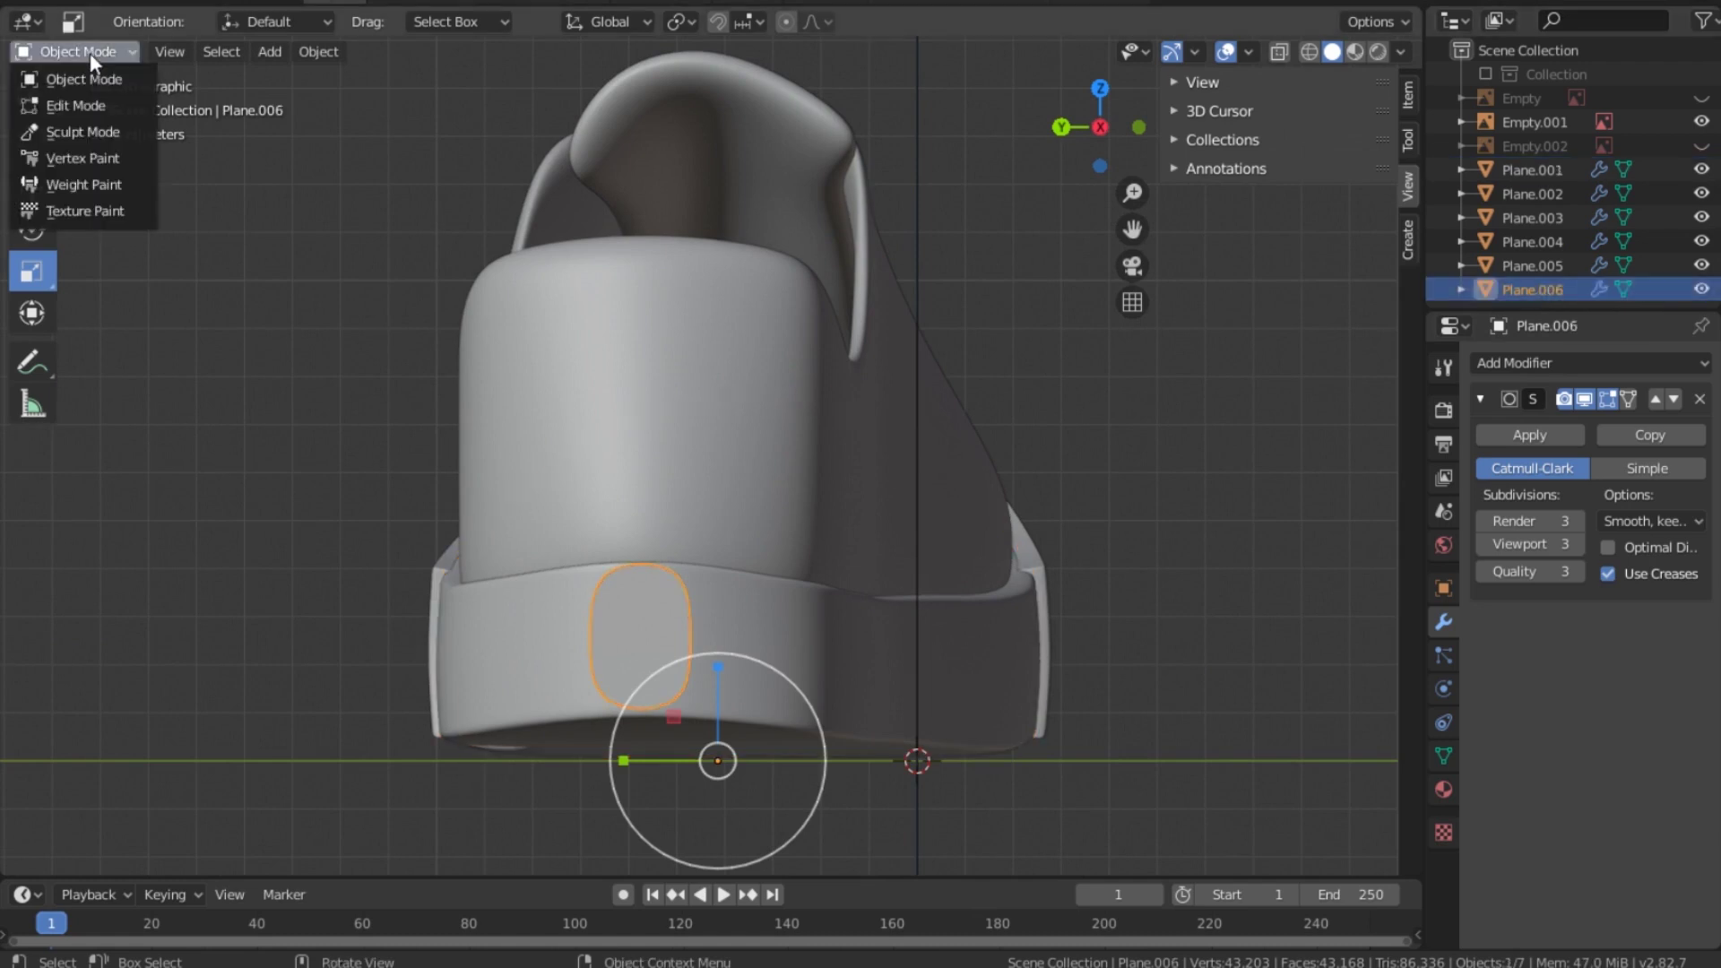
pyautogui.click(93, 105)
pyautogui.hotkey('ctrl', 's')
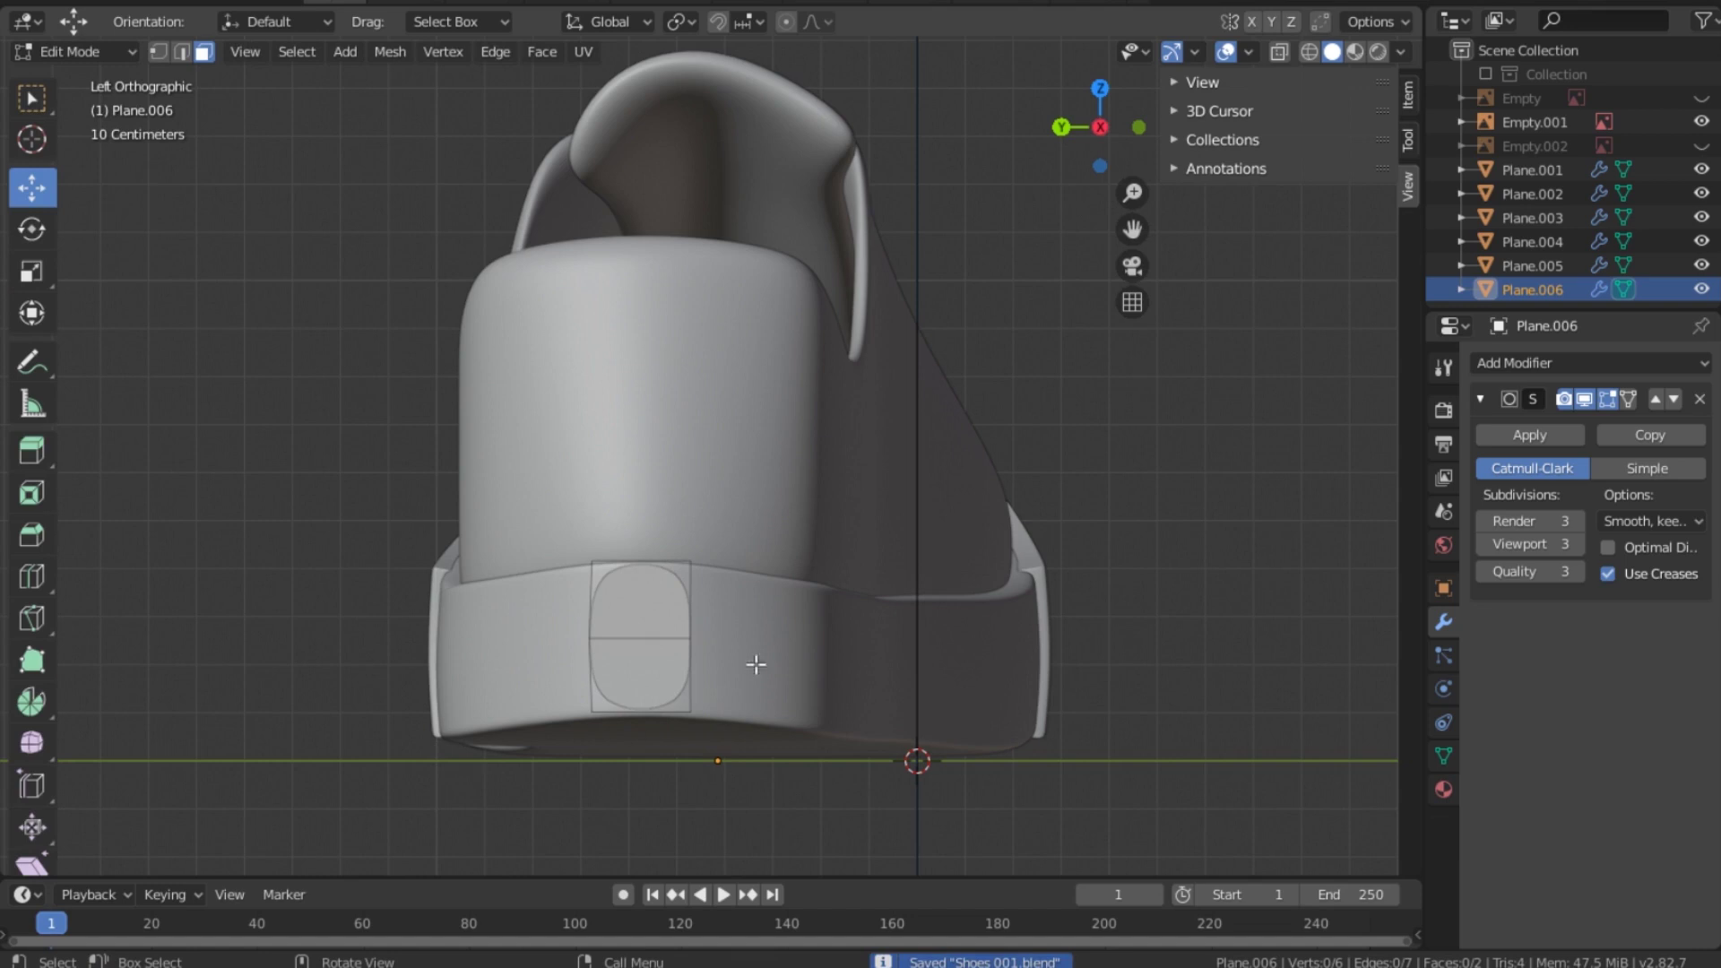
# Step: Extrude the heel patch's three +Y side vertices about 0.23 m along Y
pyautogui.moveTo(571, 554); pyautogui.dragTo(609, 740)
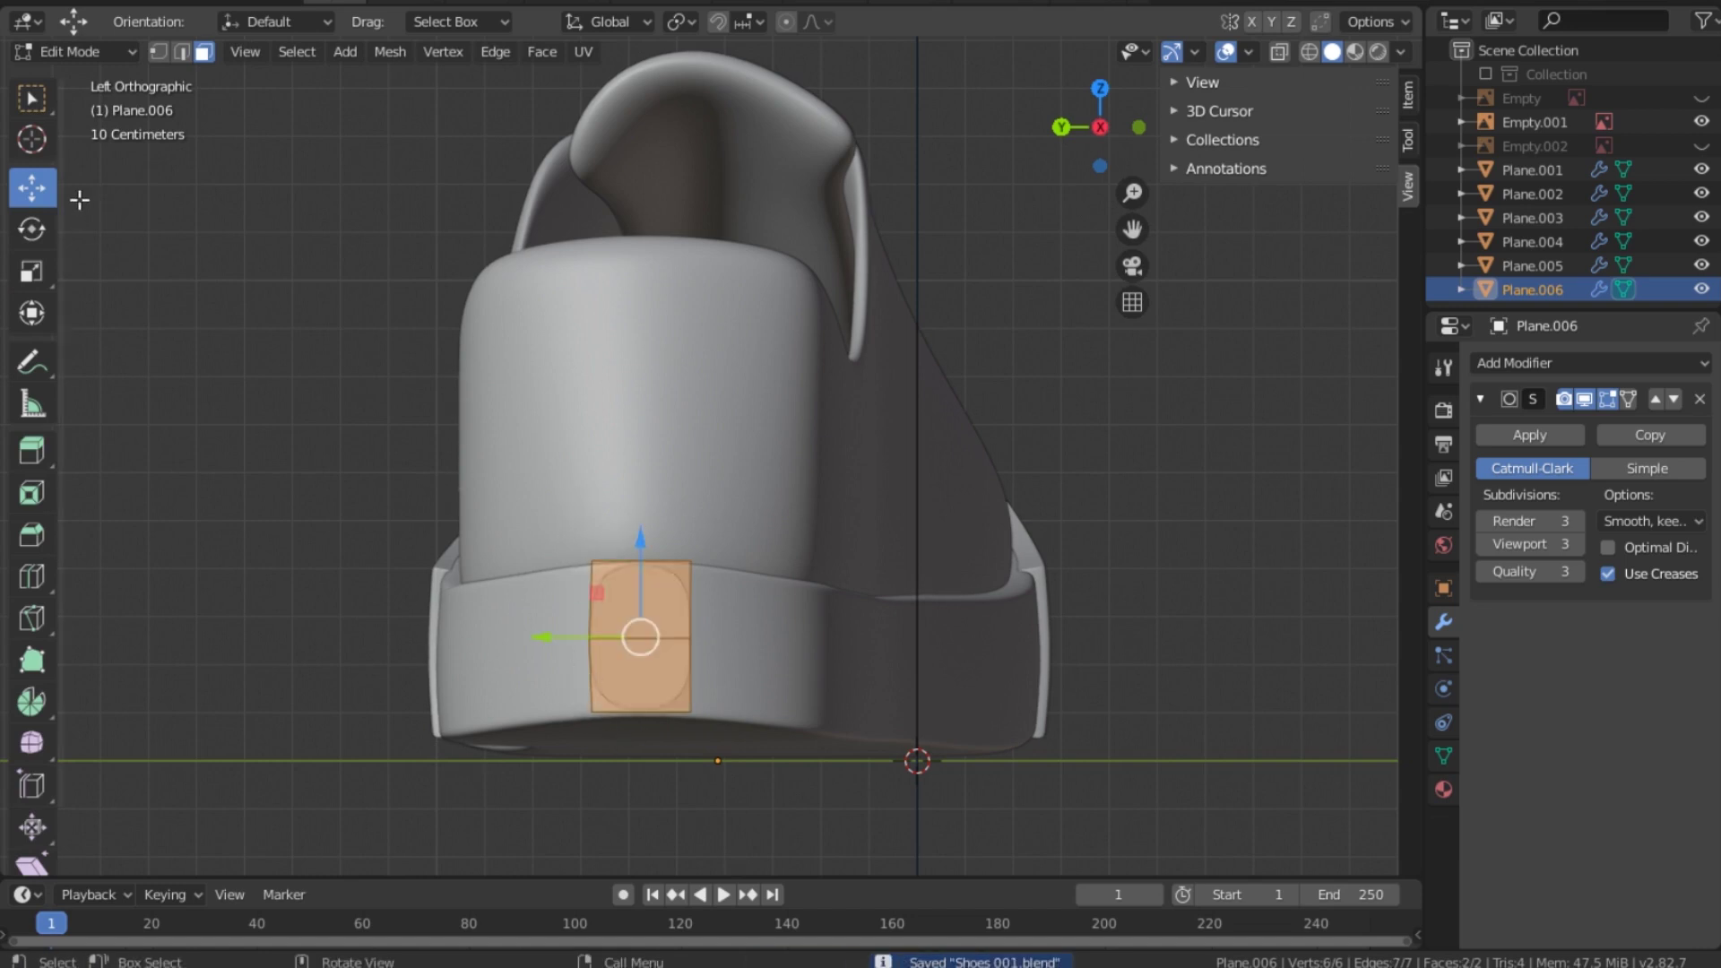
pyautogui.click(179, 52)
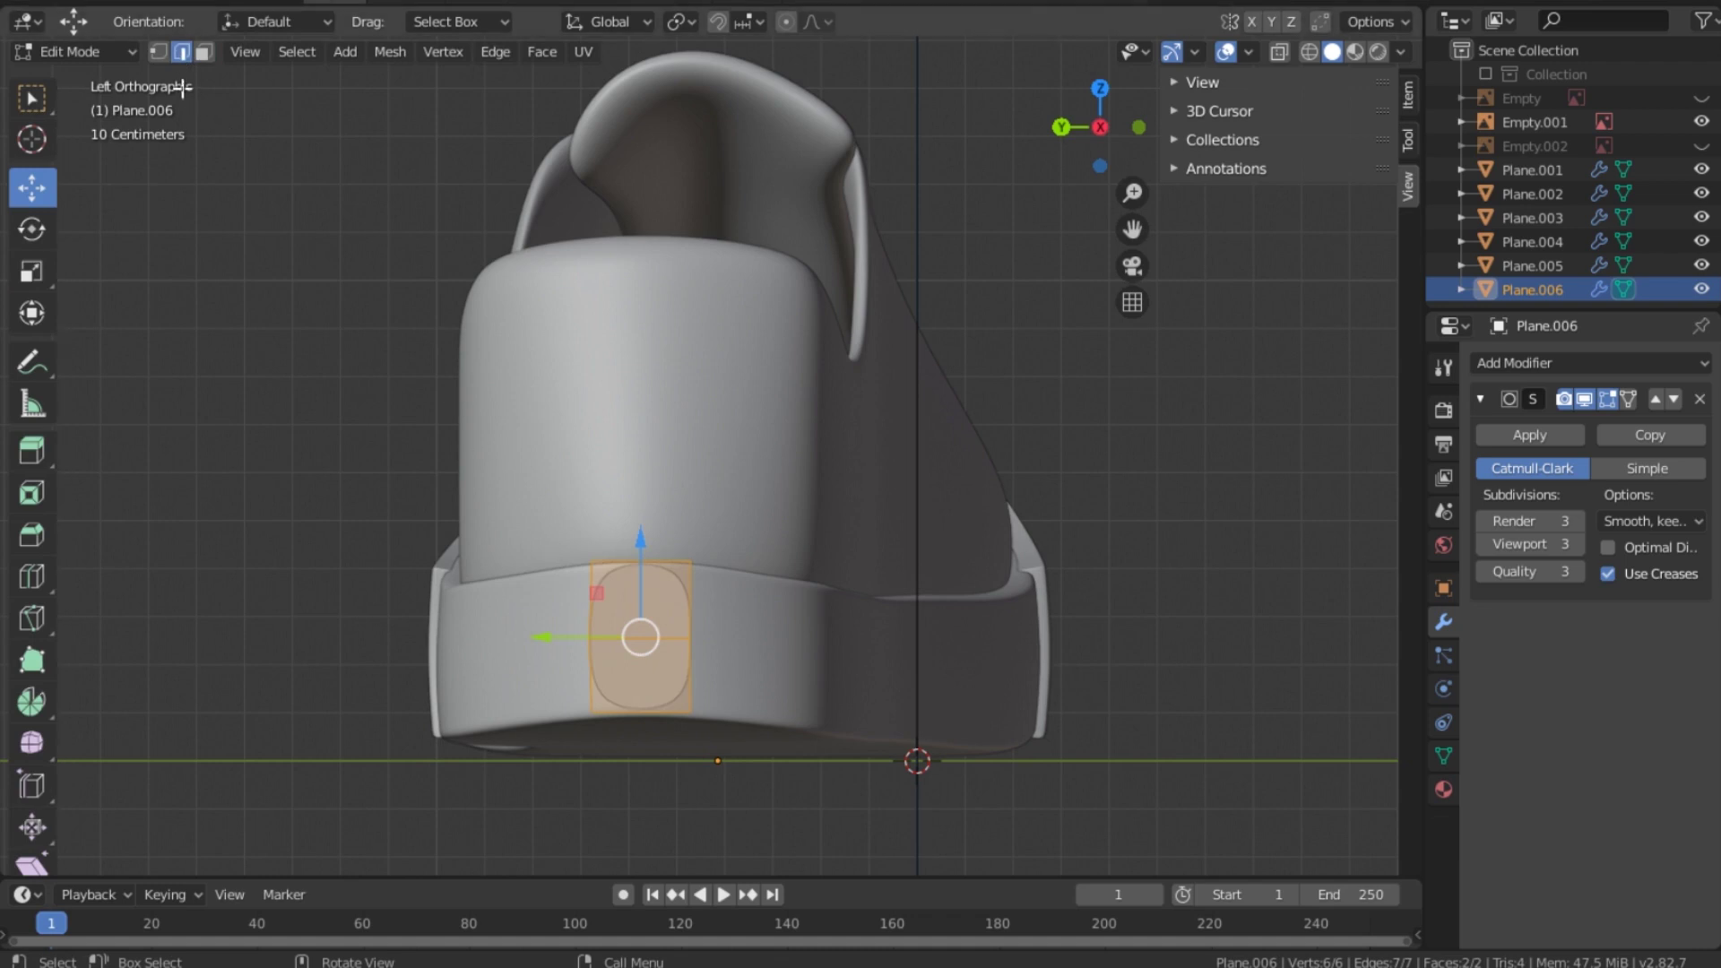
pyautogui.click(158, 51)
pyautogui.moveTo(569, 511); pyautogui.dragTo(607, 764)
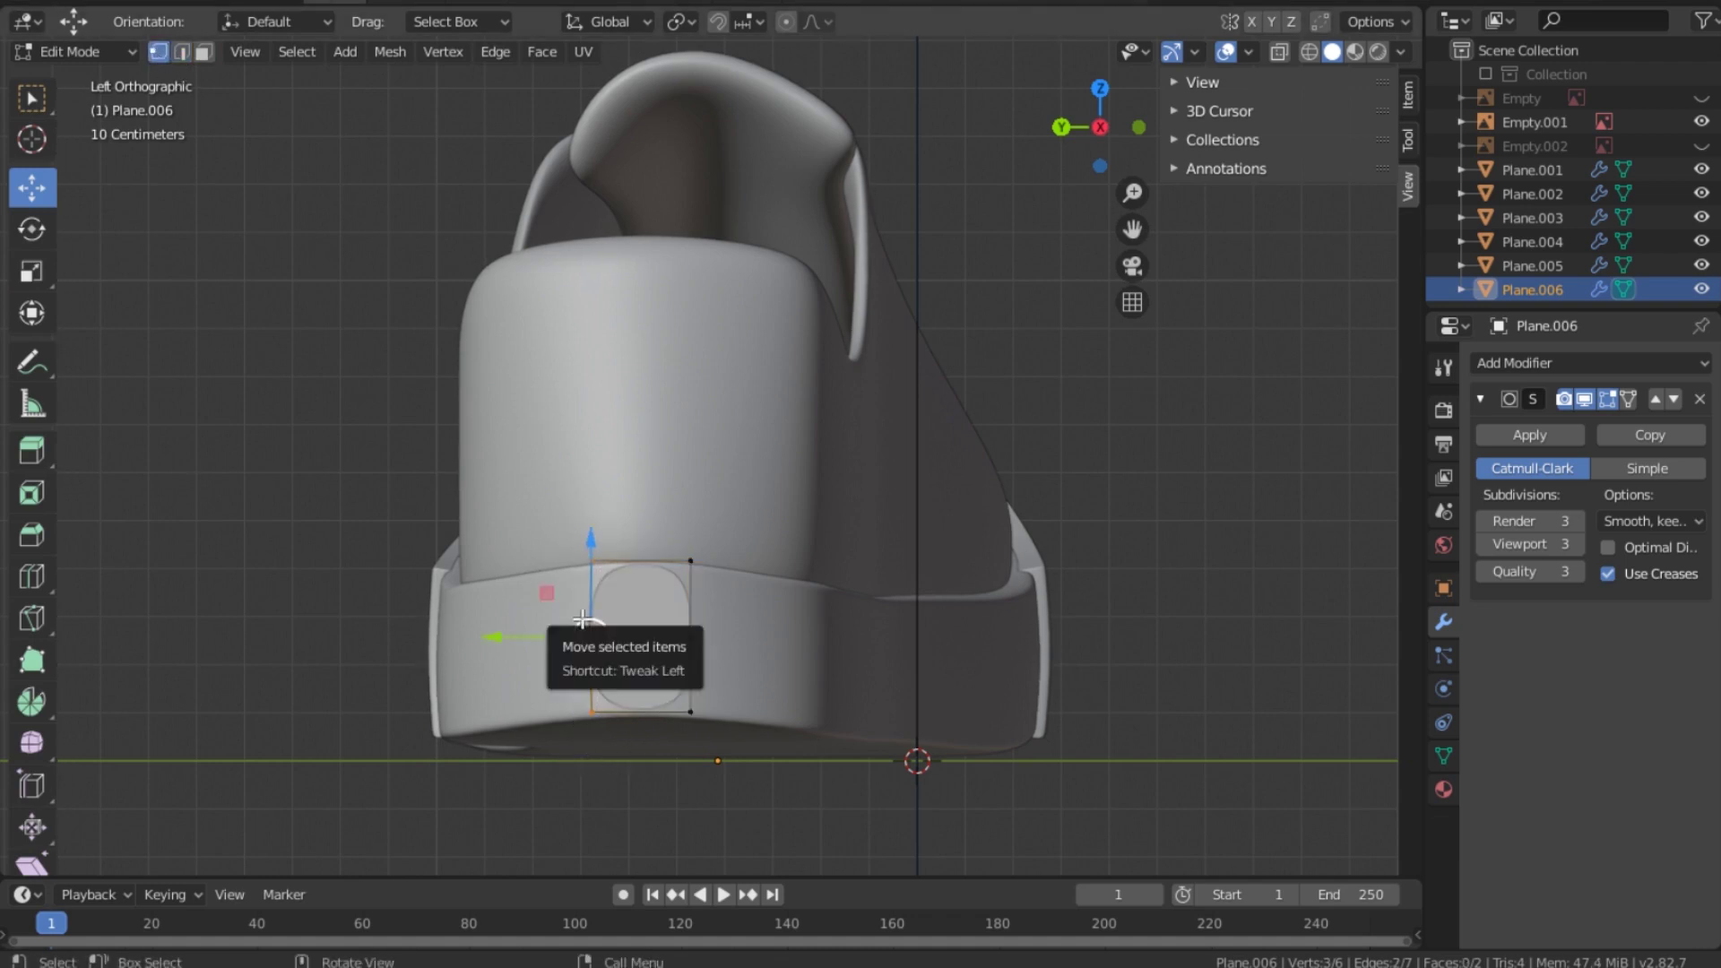
pyautogui.press('e')
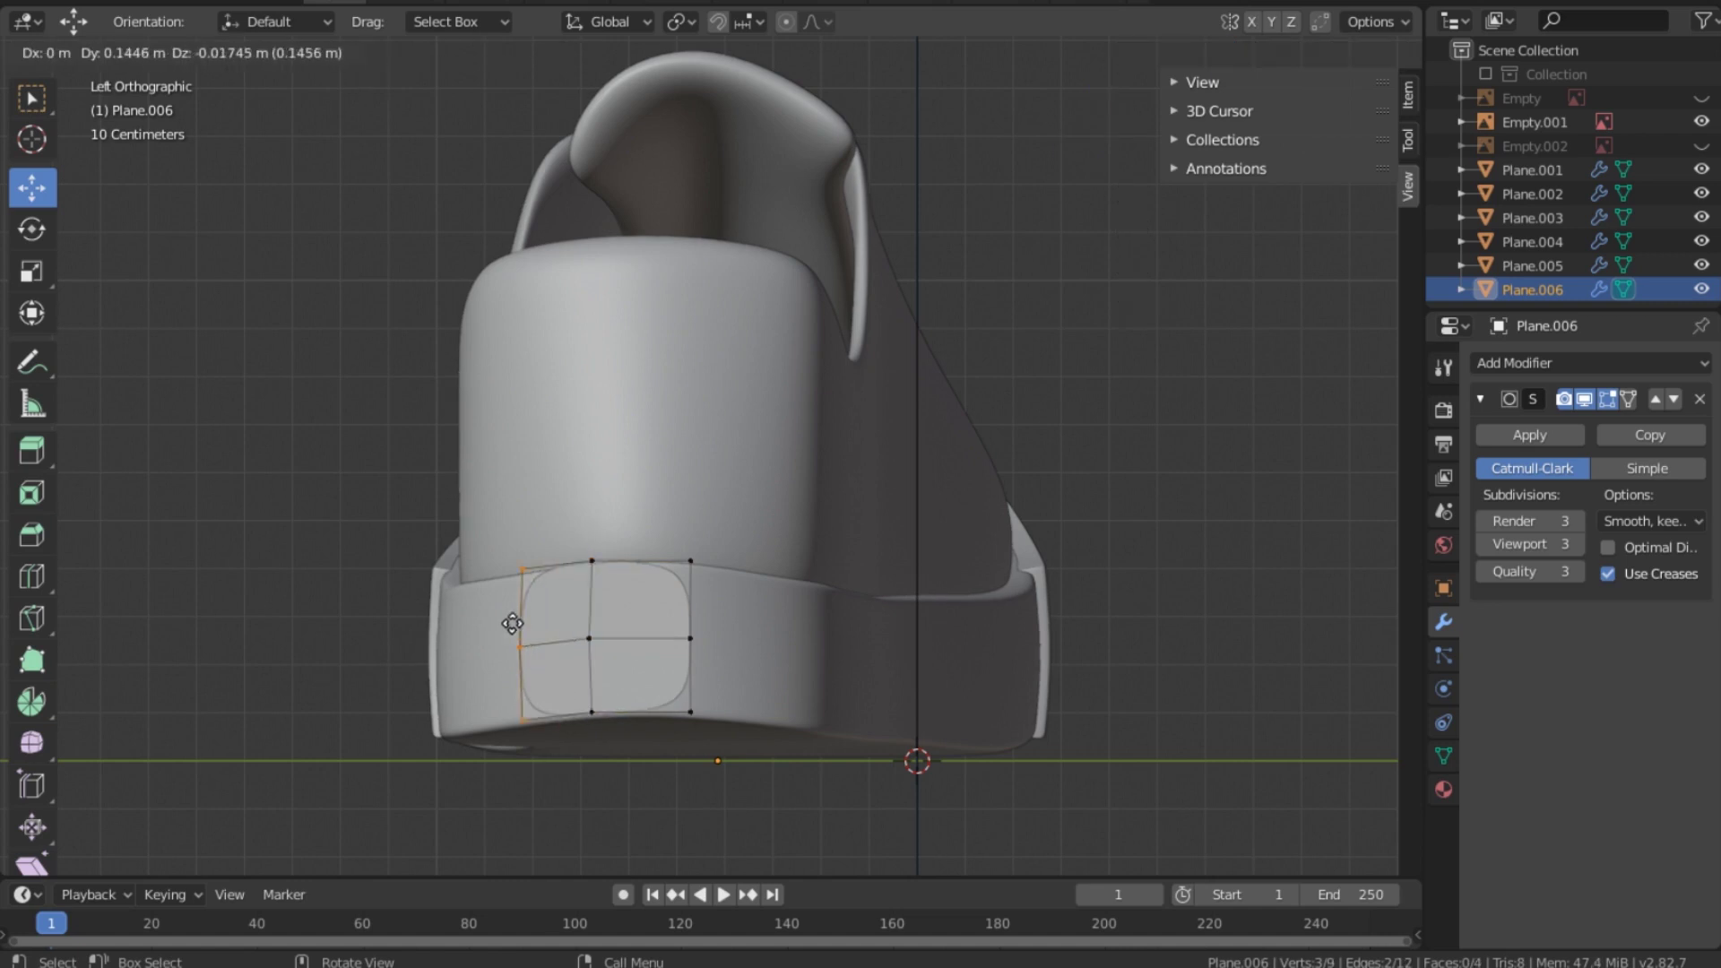
pyautogui.press('y')
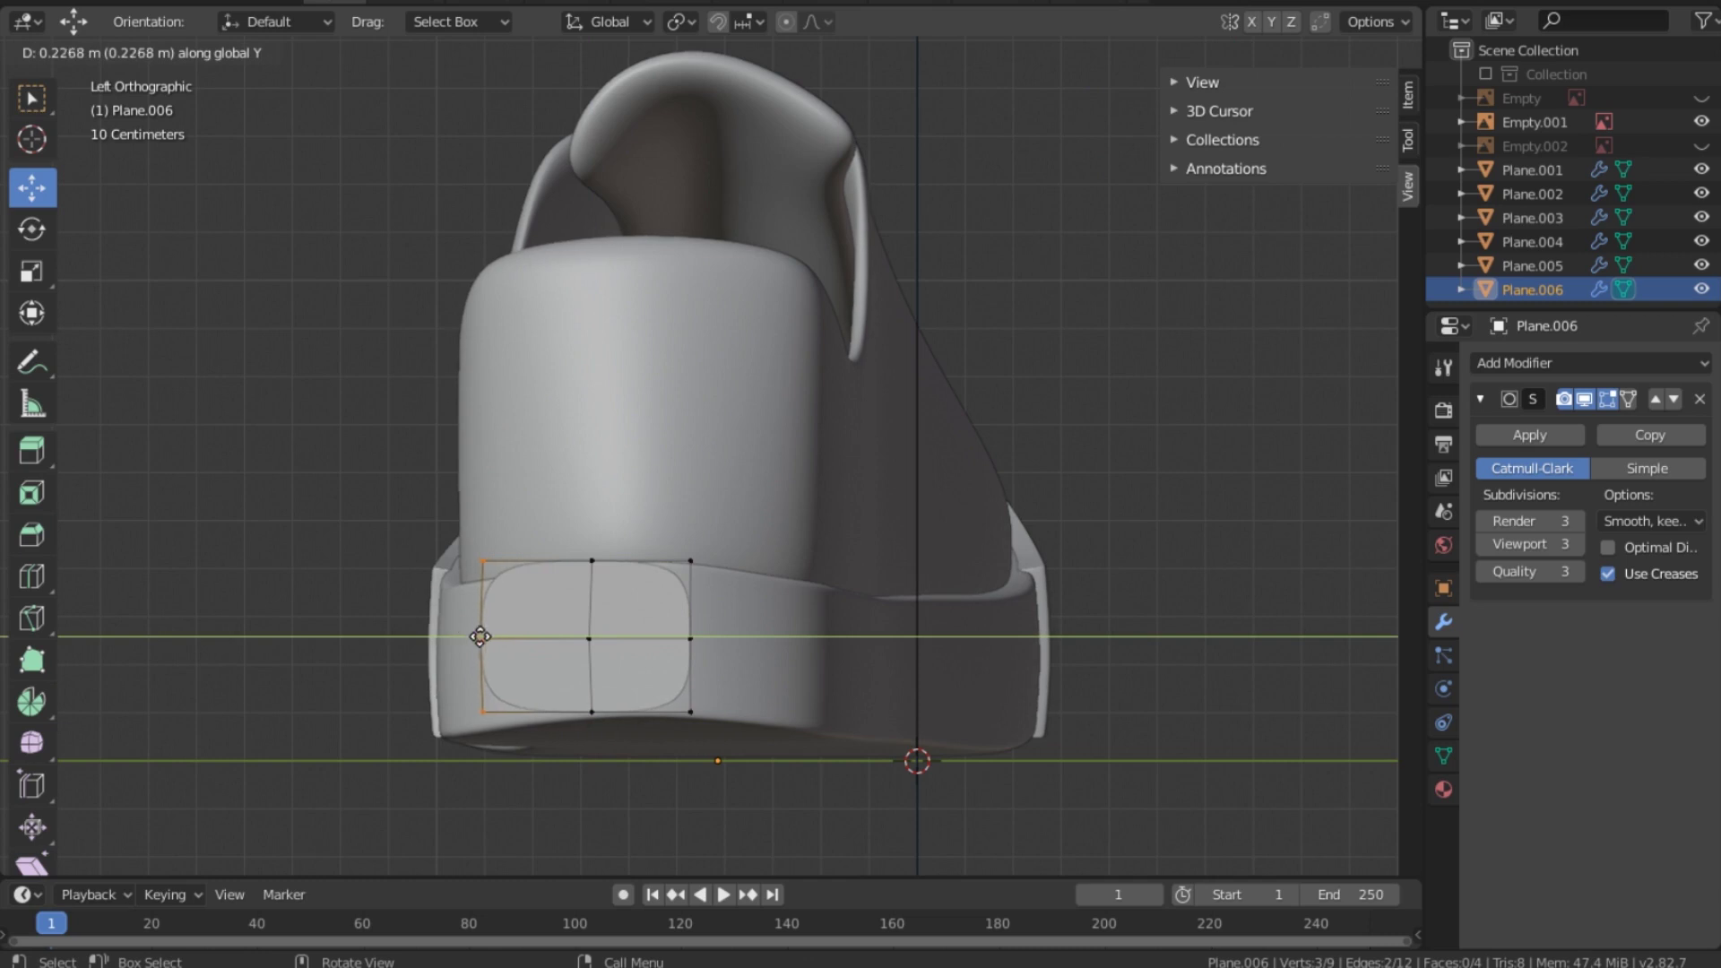
pyautogui.click(475, 639)
# Step: Move the extruded edge's corner vertices individually along Z to follow the sole's curved heel, the last one by -0.0474 m
pyautogui.click(480, 714)
pyautogui.press('g')
pyautogui.press('z')
pyautogui.click(480, 730)
pyautogui.click(470, 547)
pyautogui.press('g')
pyautogui.press('z')
pyautogui.click(482, 541)
# Step: In top view, move the heel patch's outermost +Y vertices inward along X and onto the curved outline of the heel
pyautogui.press('KP_7')
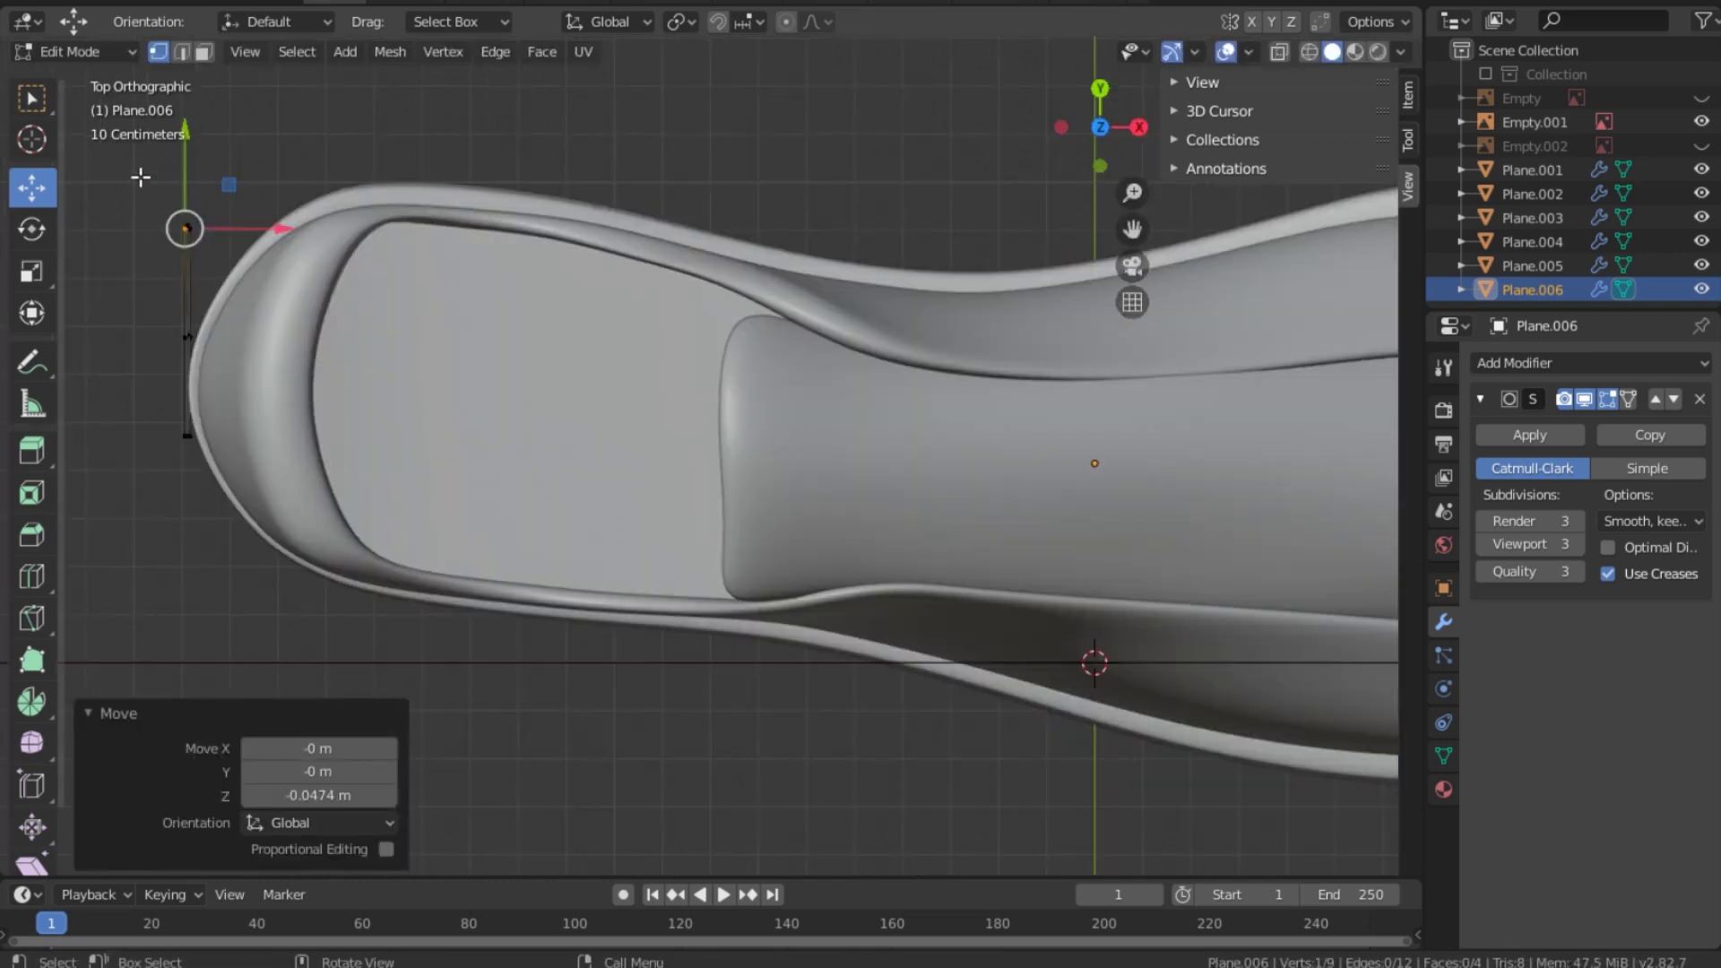
pyautogui.moveTo(138, 176); pyautogui.dragTo(255, 268)
pyautogui.press('g')
pyautogui.press('x')
pyautogui.click(302, 268)
pyautogui.press('g')
pyautogui.click(291, 306)
# Step: Move the heel patch's middle and -Y vertex columns inward along X, the -Y column by 0.0324 m
pyautogui.moveTo(108, 301); pyautogui.dragTo(242, 345)
pyautogui.press('g')
pyautogui.press('x')
pyautogui.click(249, 339)
pyautogui.moveTo(135, 394); pyautogui.dragTo(254, 438)
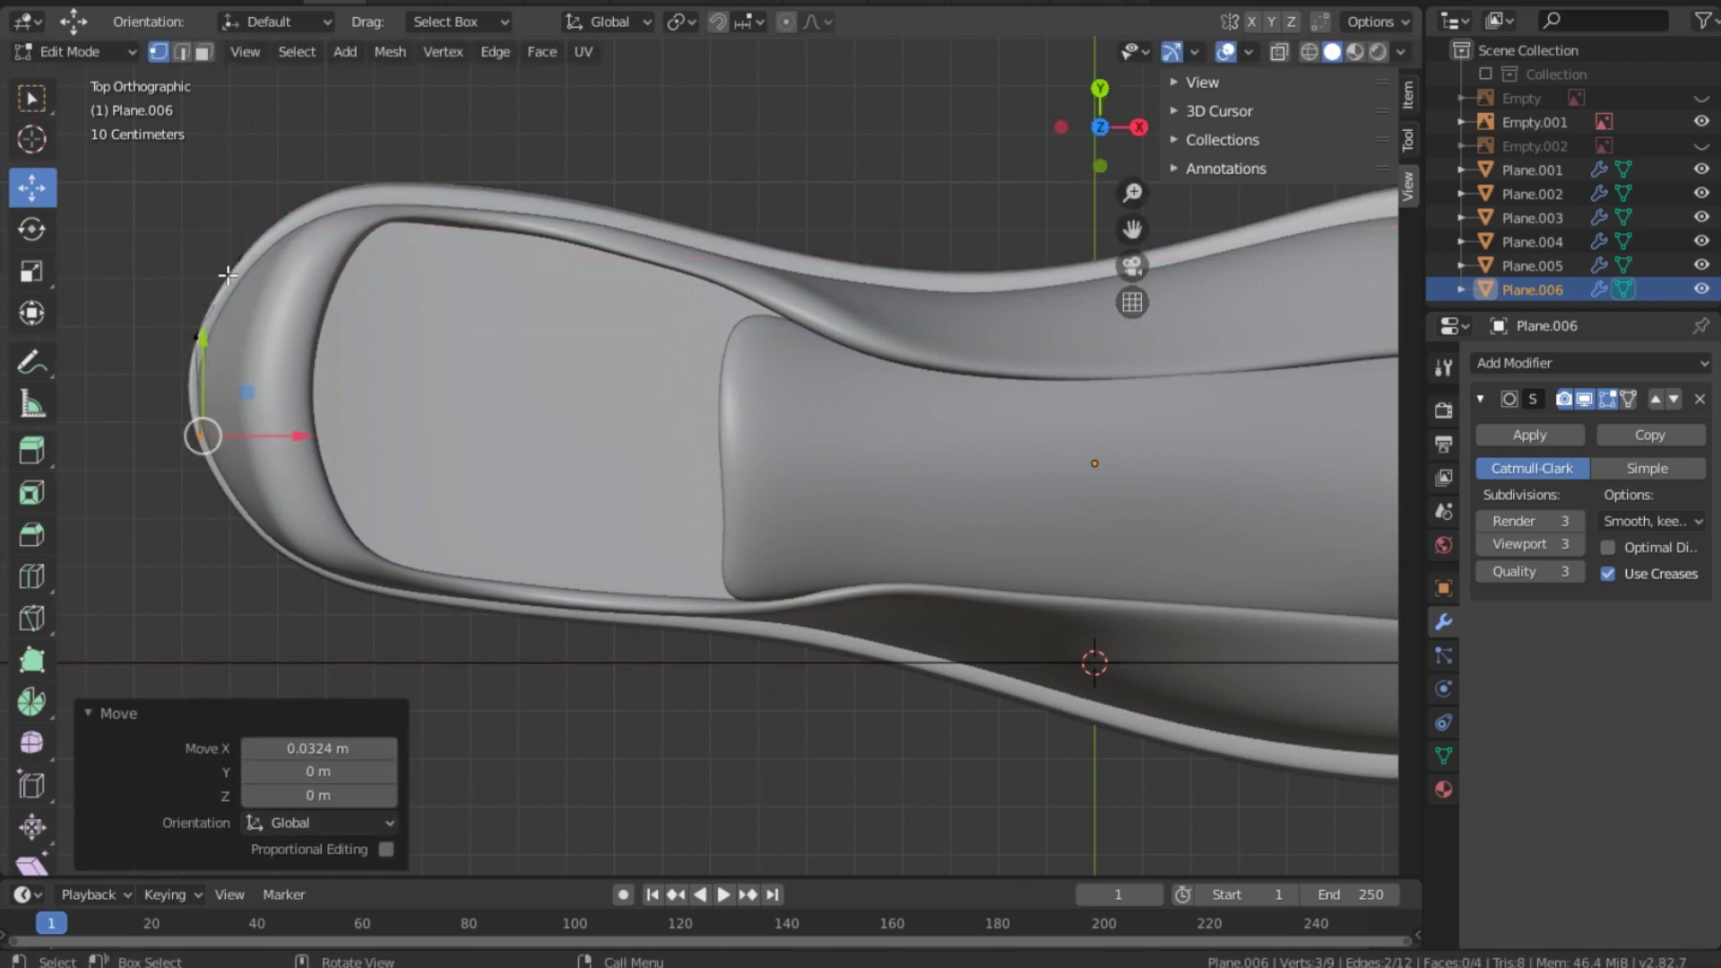
# Step: Add a Solidify modifier to the heel patch, place it above the subdivision modifier and set its thickness to -0.03 m
pyautogui.click(1670, 362)
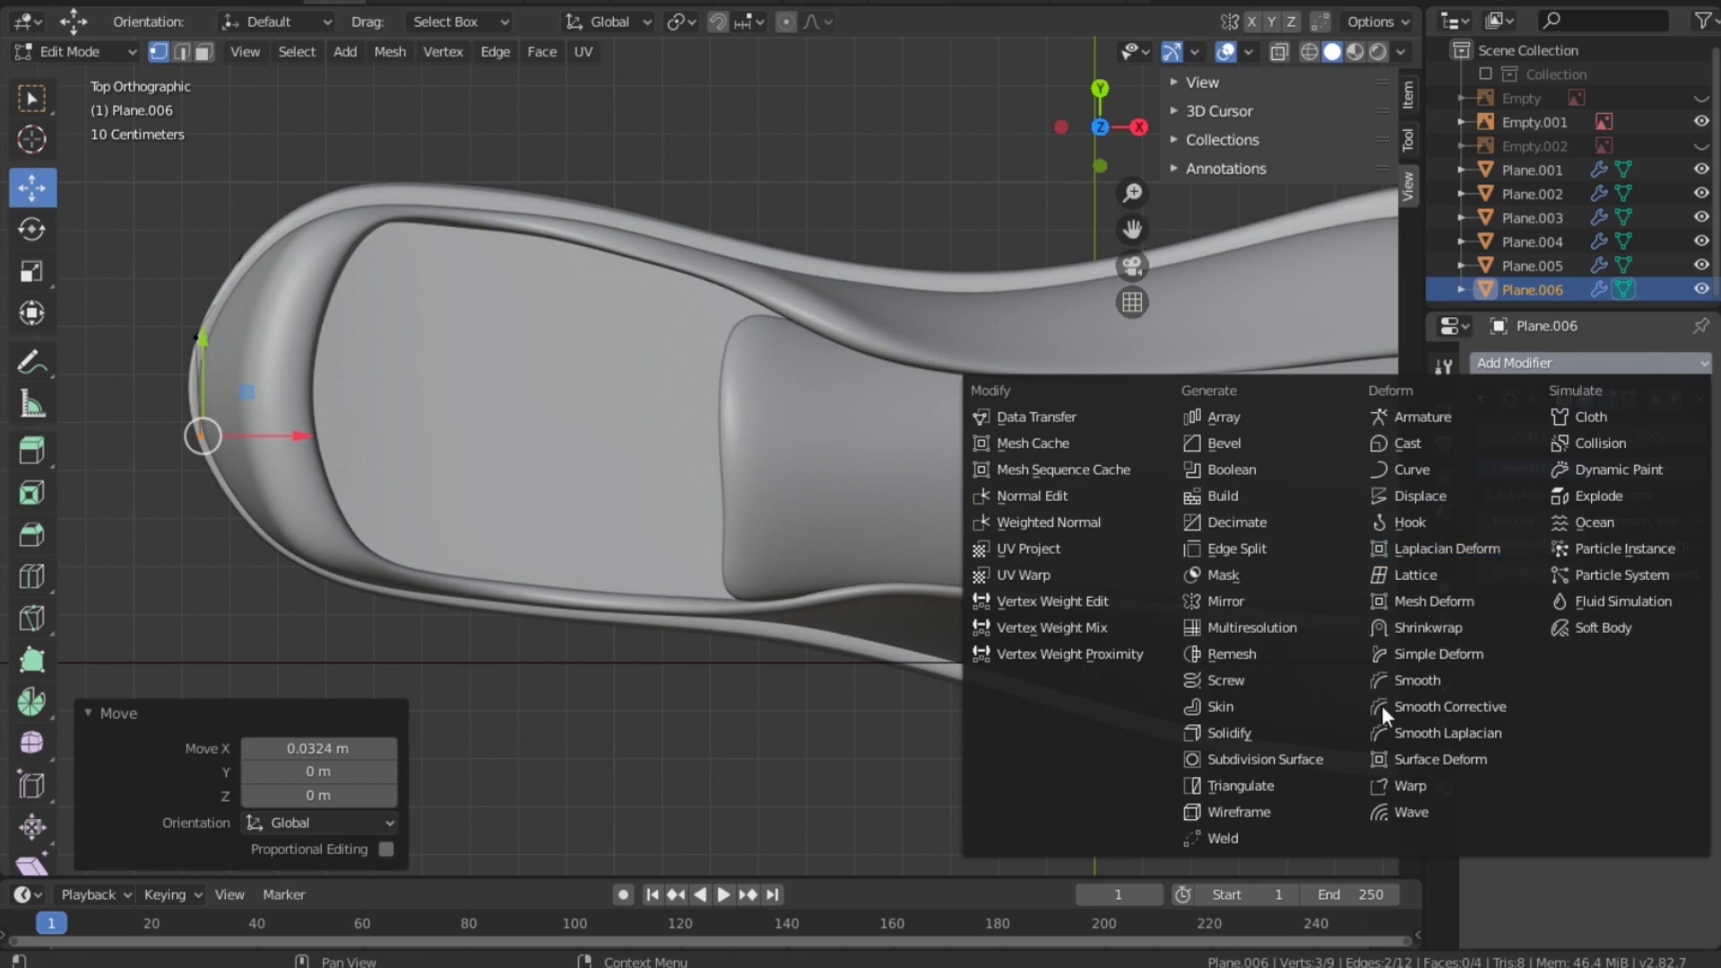
pyautogui.click(1270, 740)
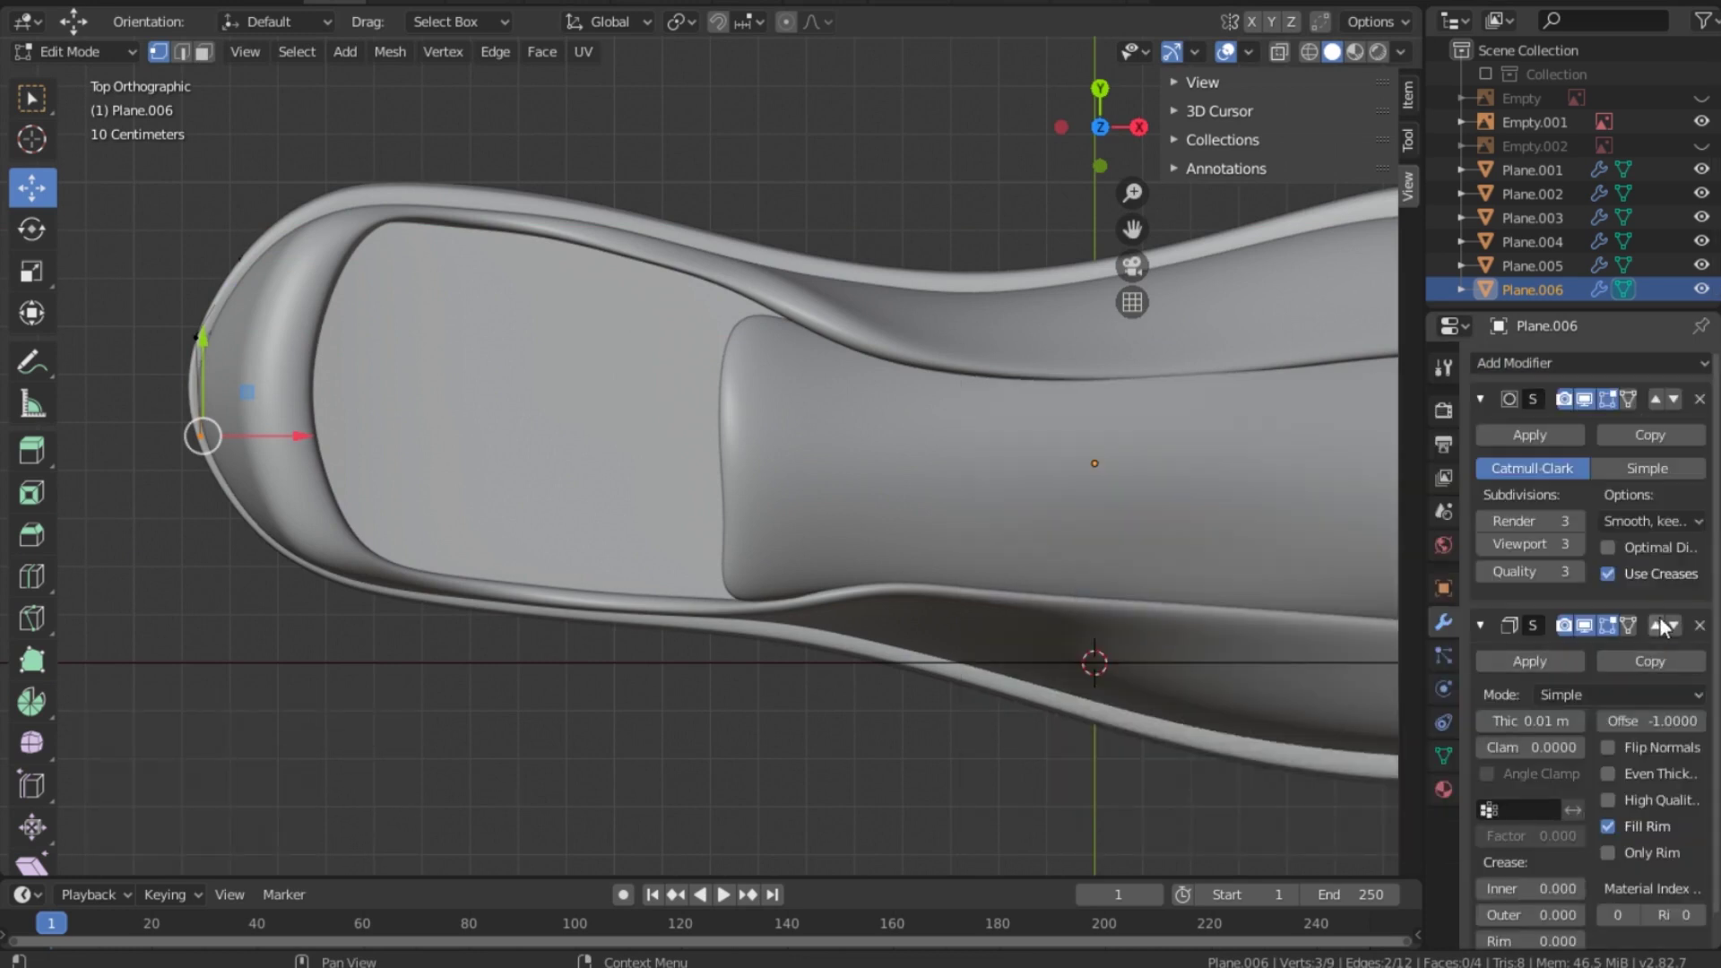
pyautogui.click(1657, 624)
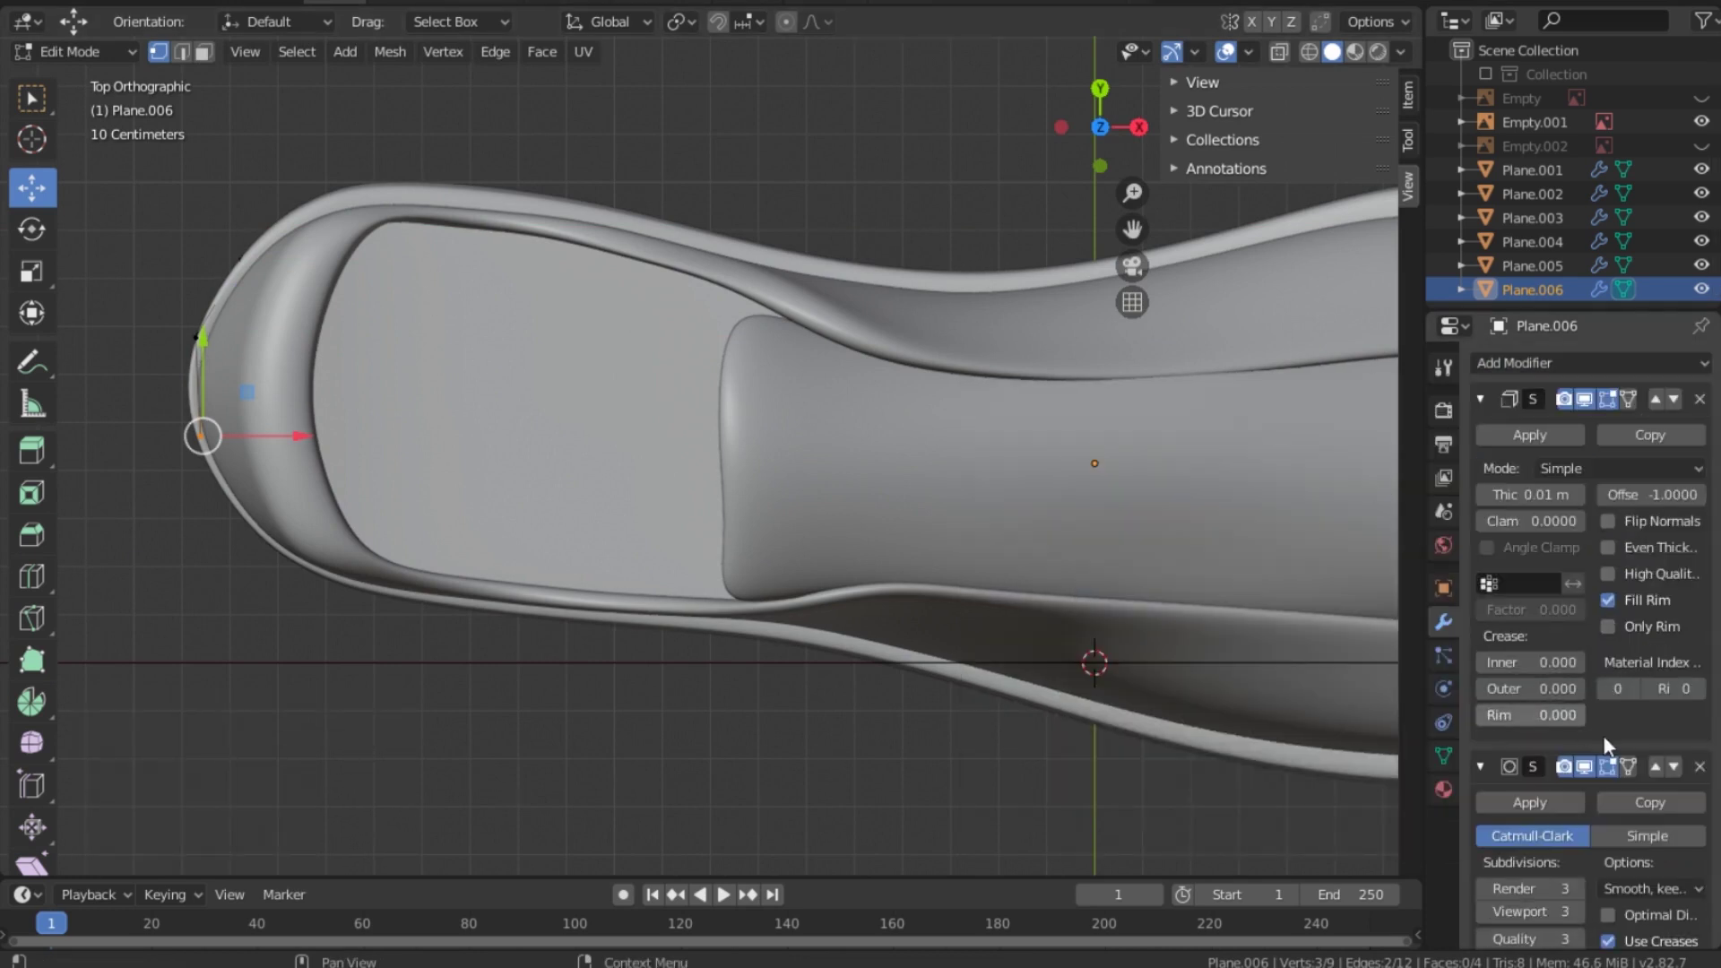
pyautogui.moveTo(1530, 495); pyautogui.dragTo(1505, 494)
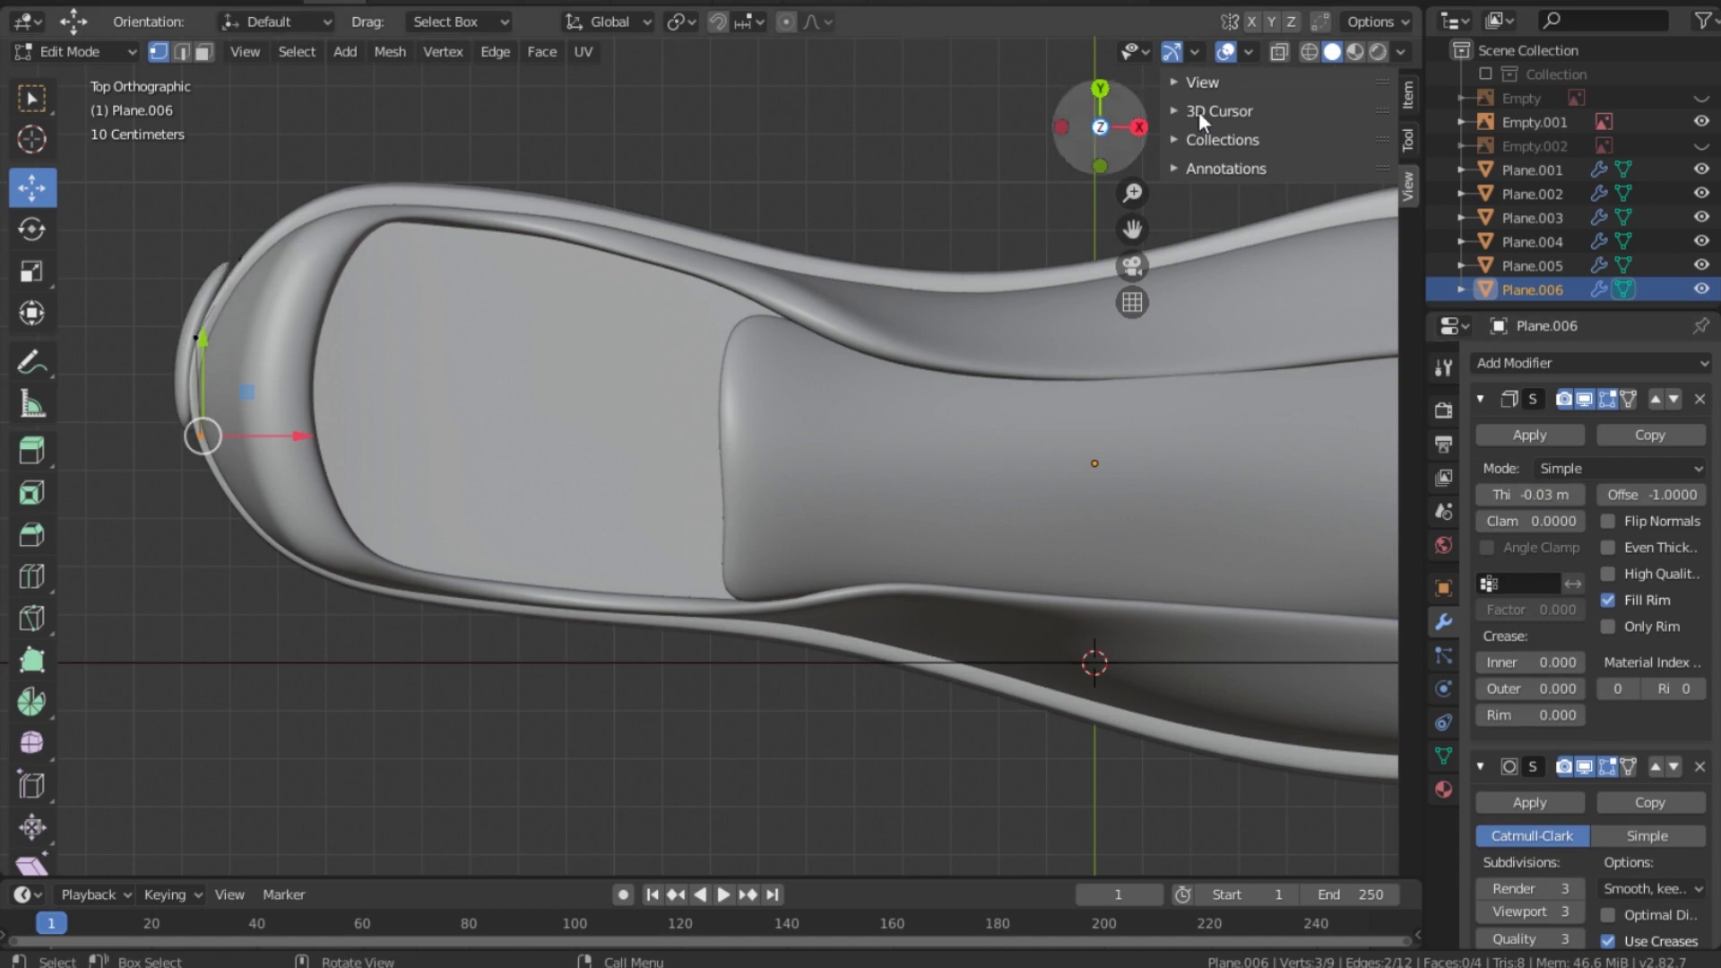
# Step: Turn on X-ray display for a rear view of the heel patch and hide the Empty.001 reference image
pyautogui.moveTo(1101, 121); pyautogui.dragTo(1149, 62)
pyautogui.scroll(-2, 791, 540)
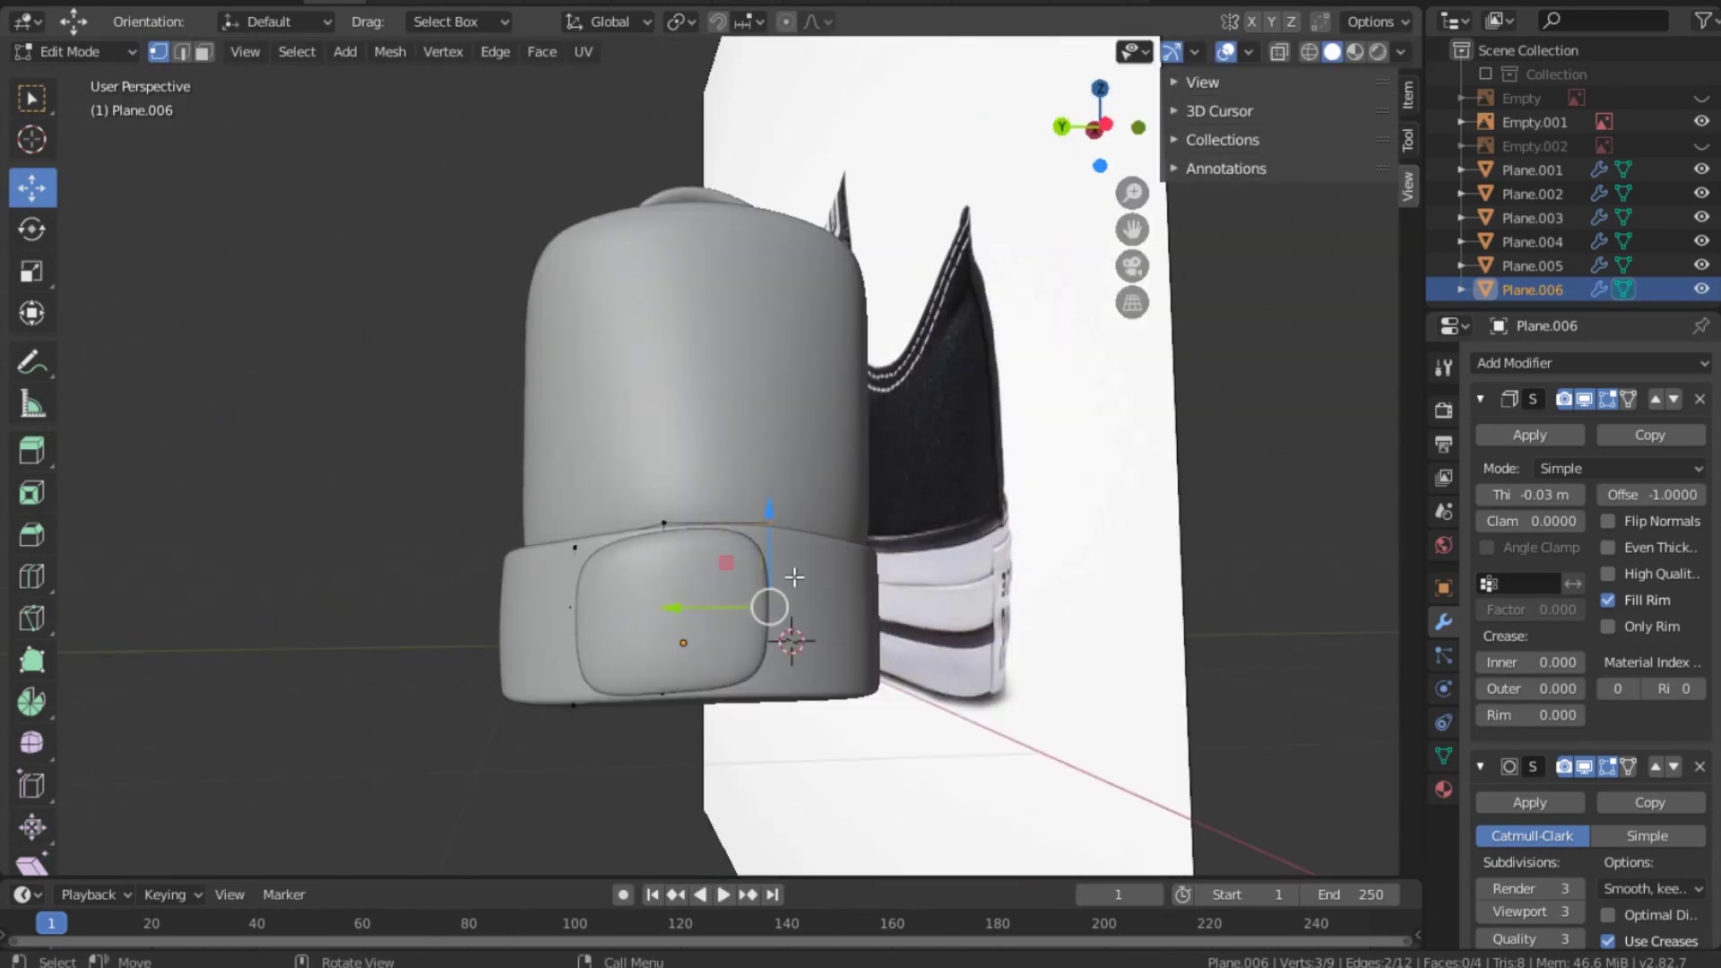
pyautogui.click(1279, 51)
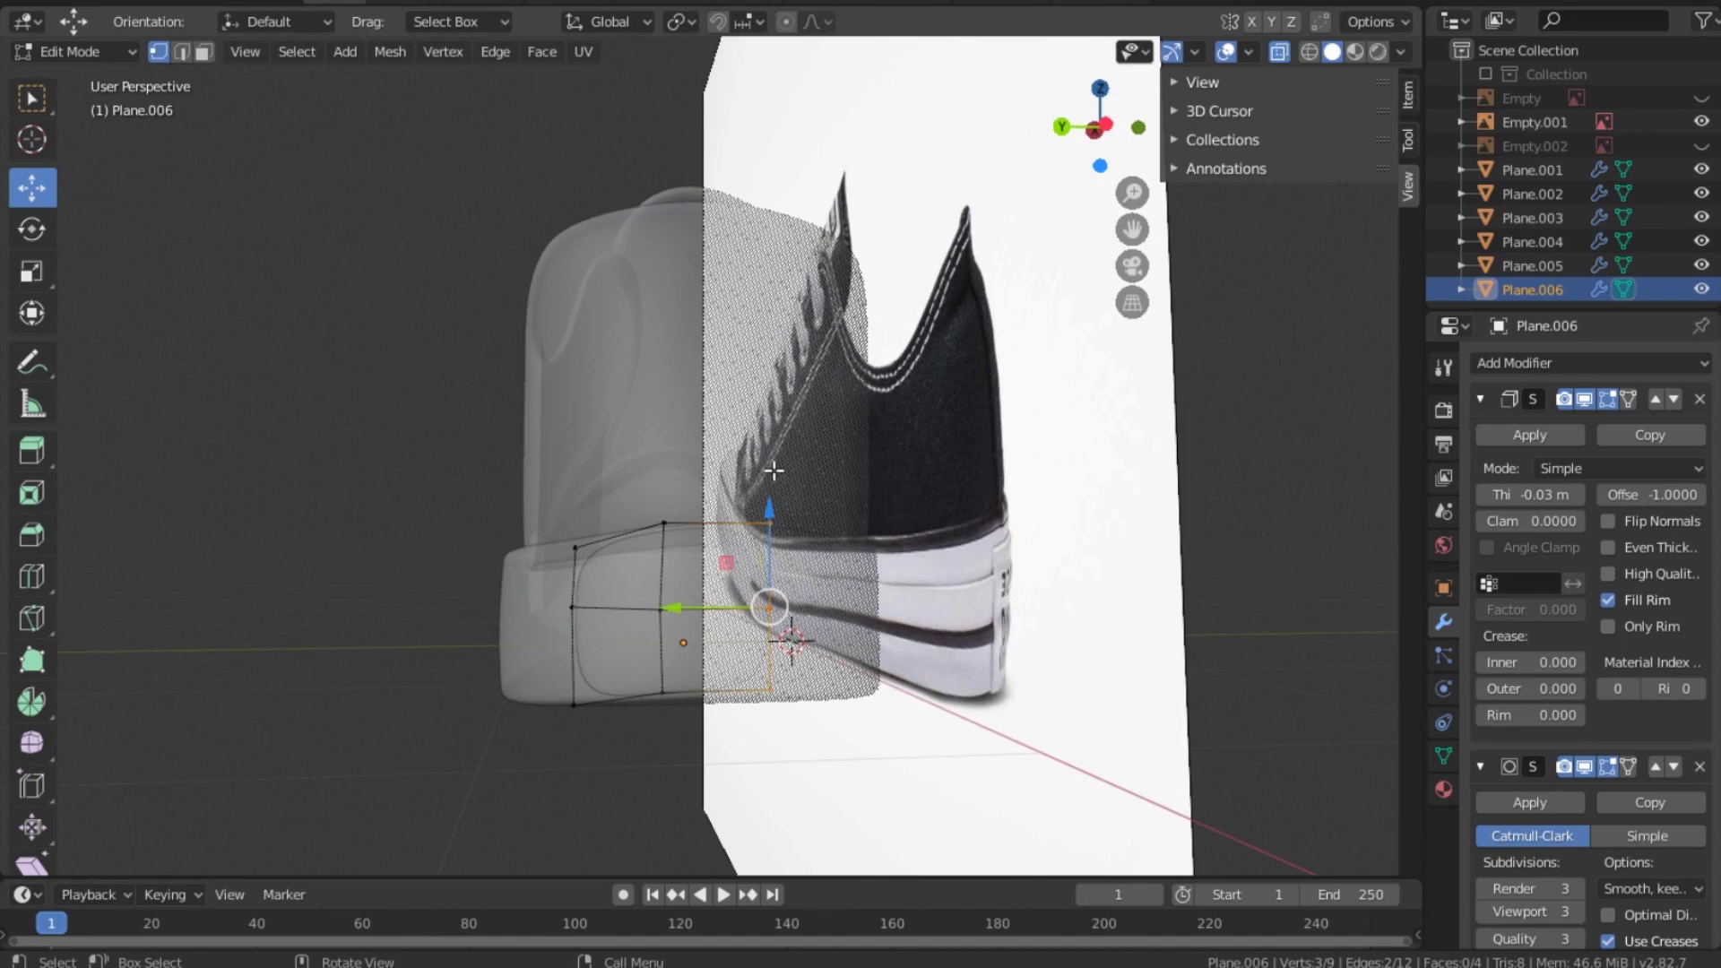
pyautogui.click(1701, 122)
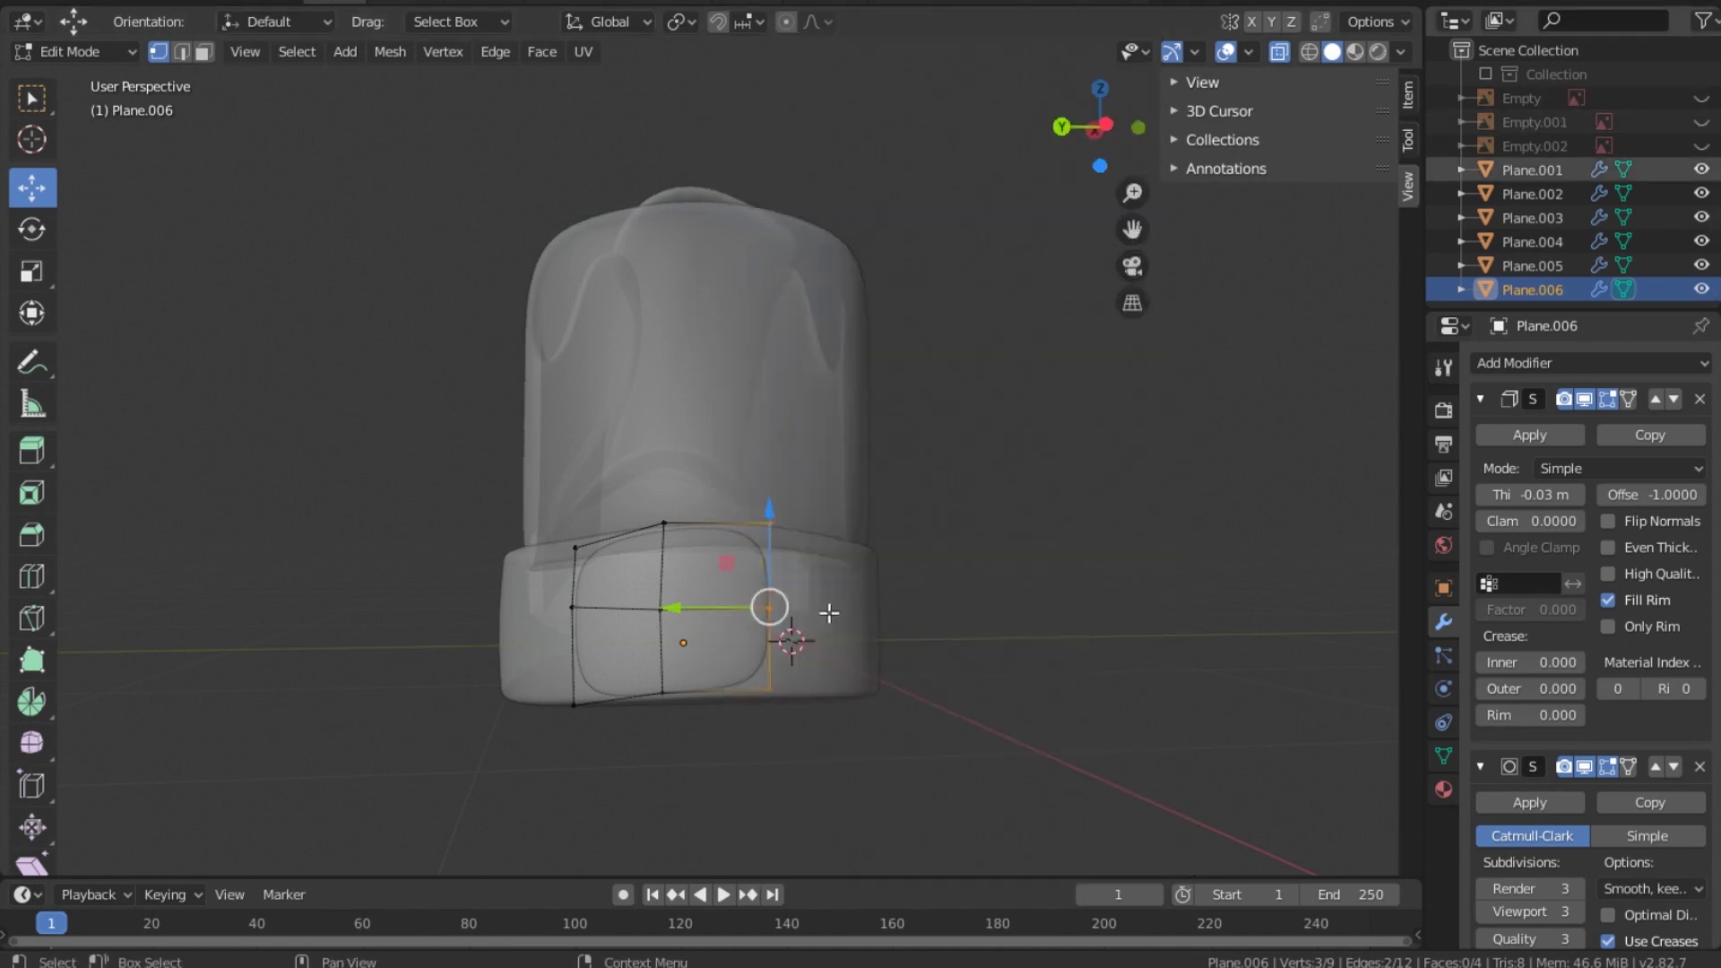
# Step: Move the heel patch's -Y vertex column -0.00679 m along Z and extrude it by 0.0754 m in X and -0.144 m in Y
pyautogui.moveTo(741, 488); pyautogui.dragTo(790, 718)
pyautogui.moveTo(768, 504); pyautogui.dragTo(774, 515)
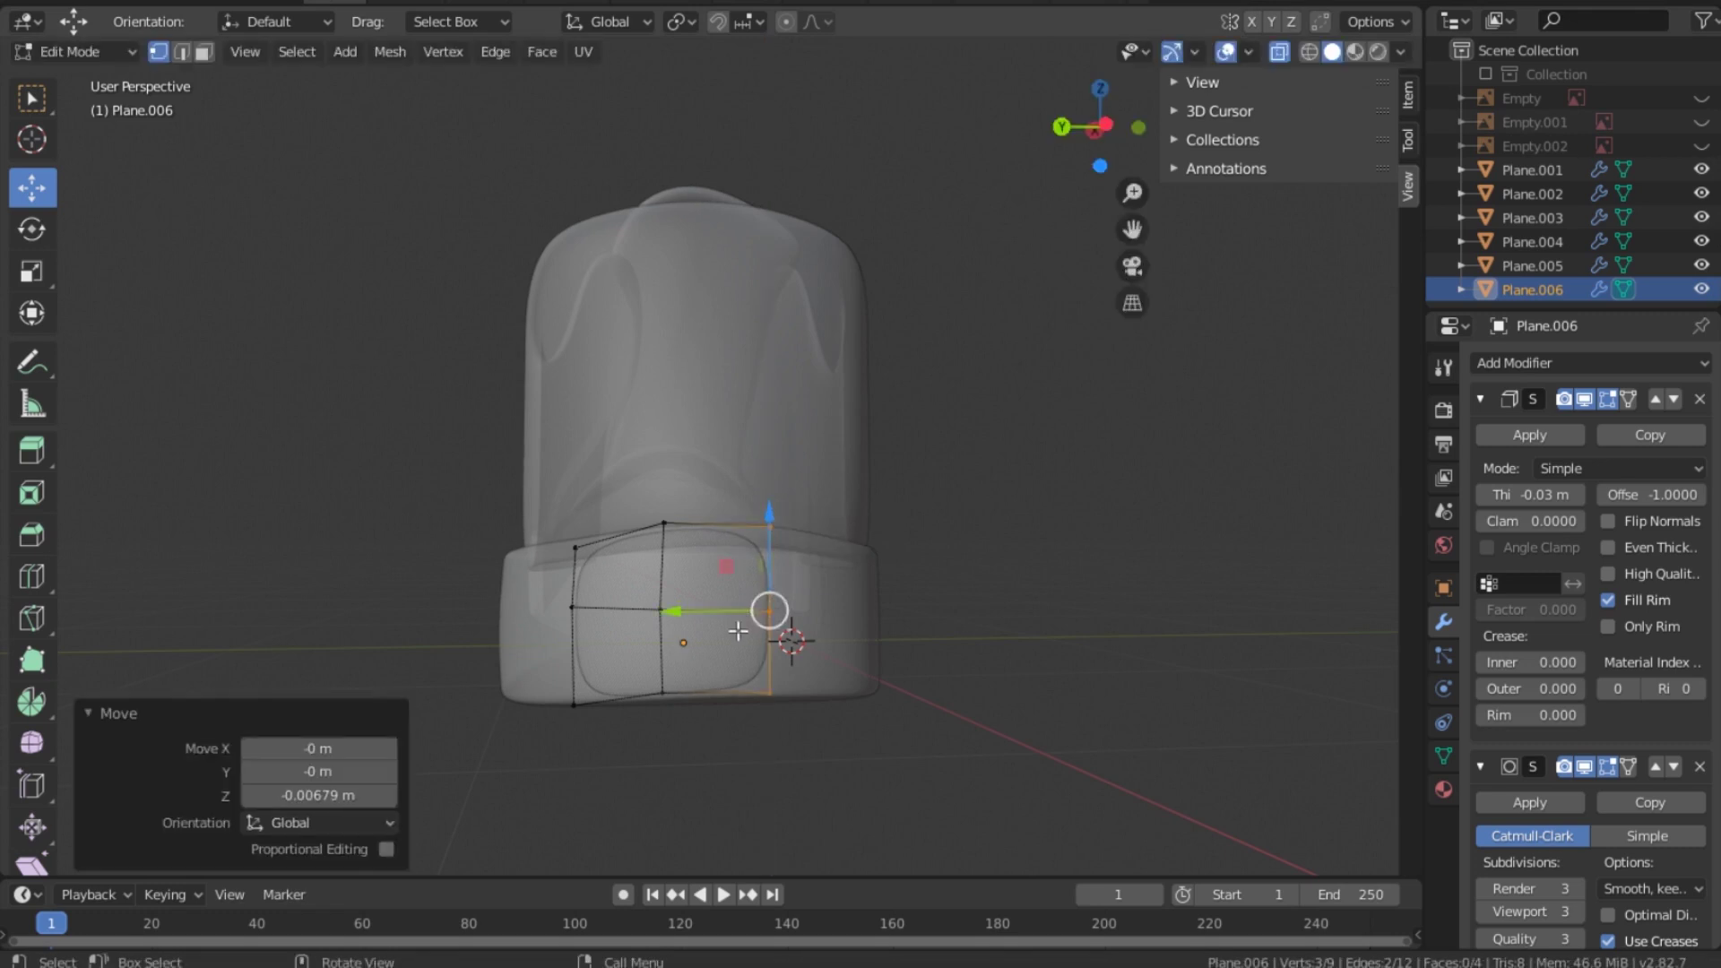
pyautogui.press('`')
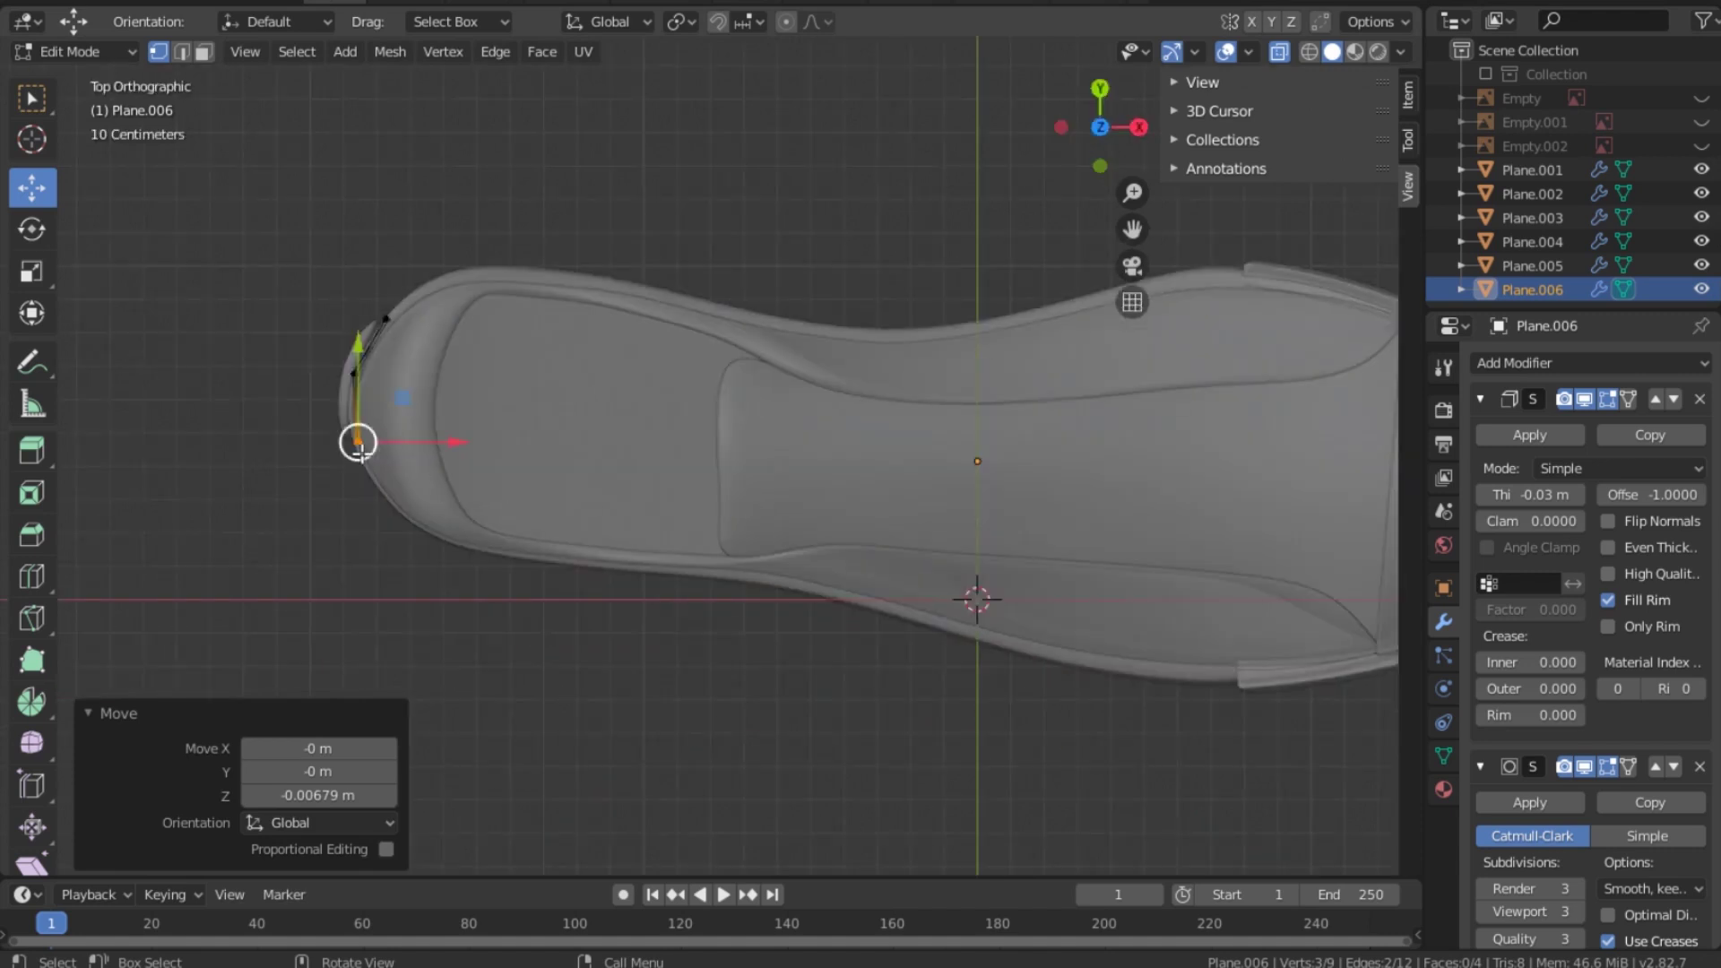
pyautogui.press('e')
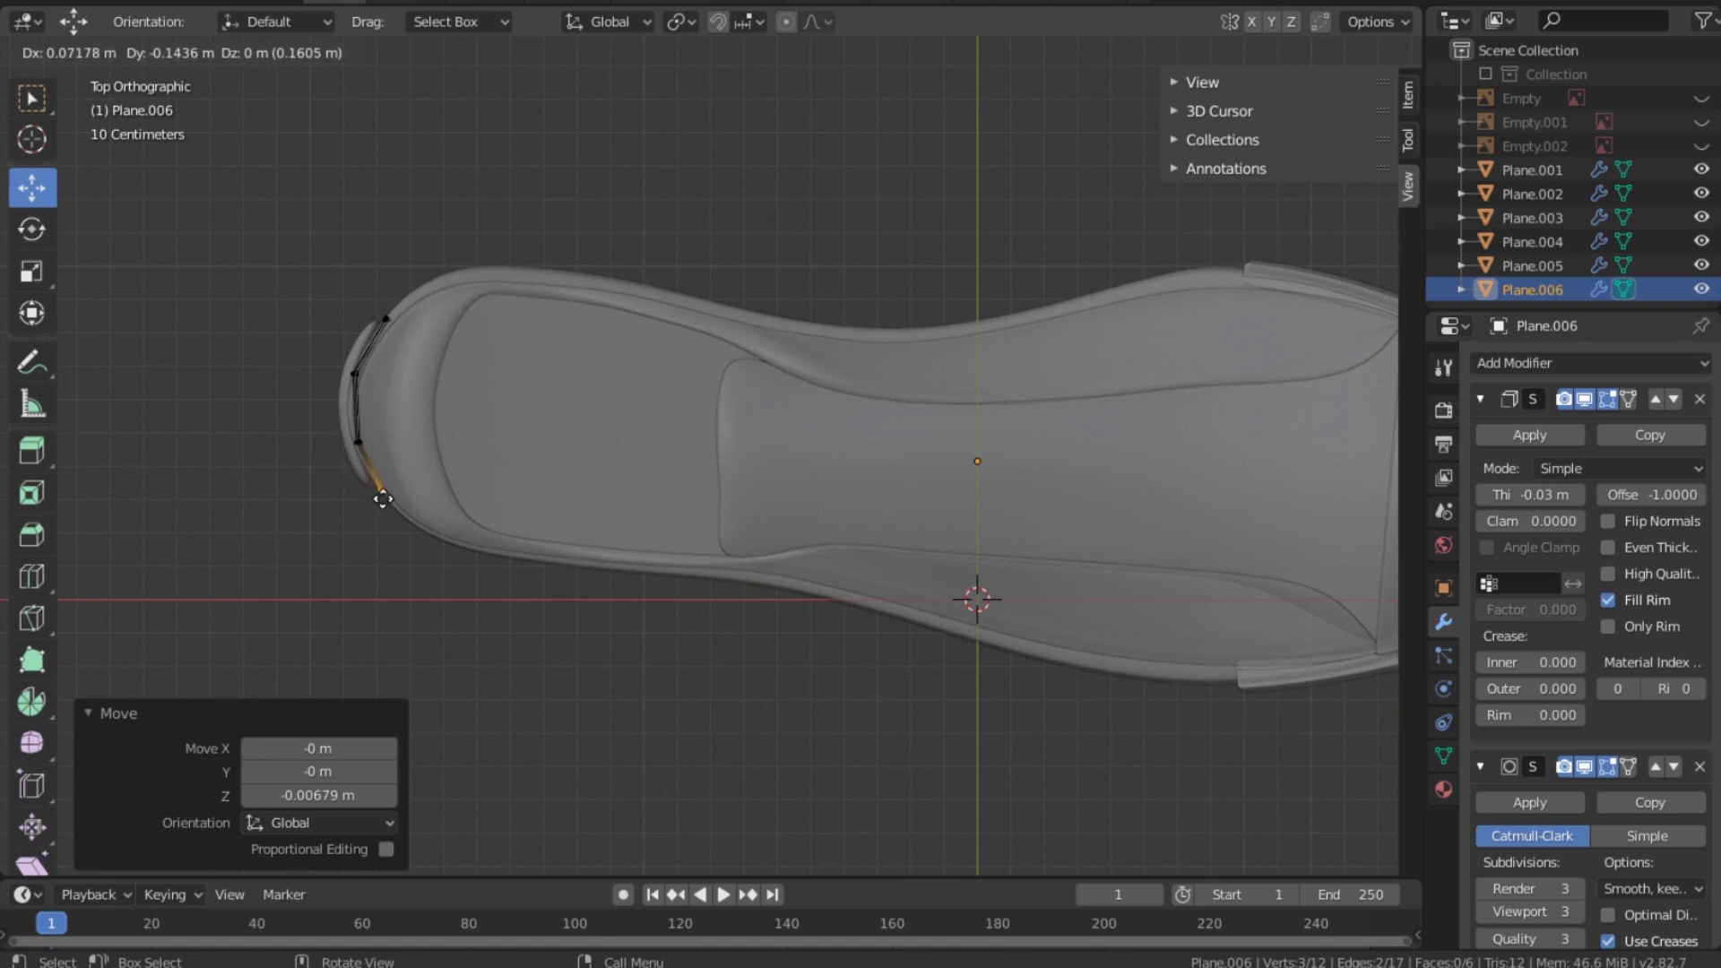
pyautogui.click(384, 498)
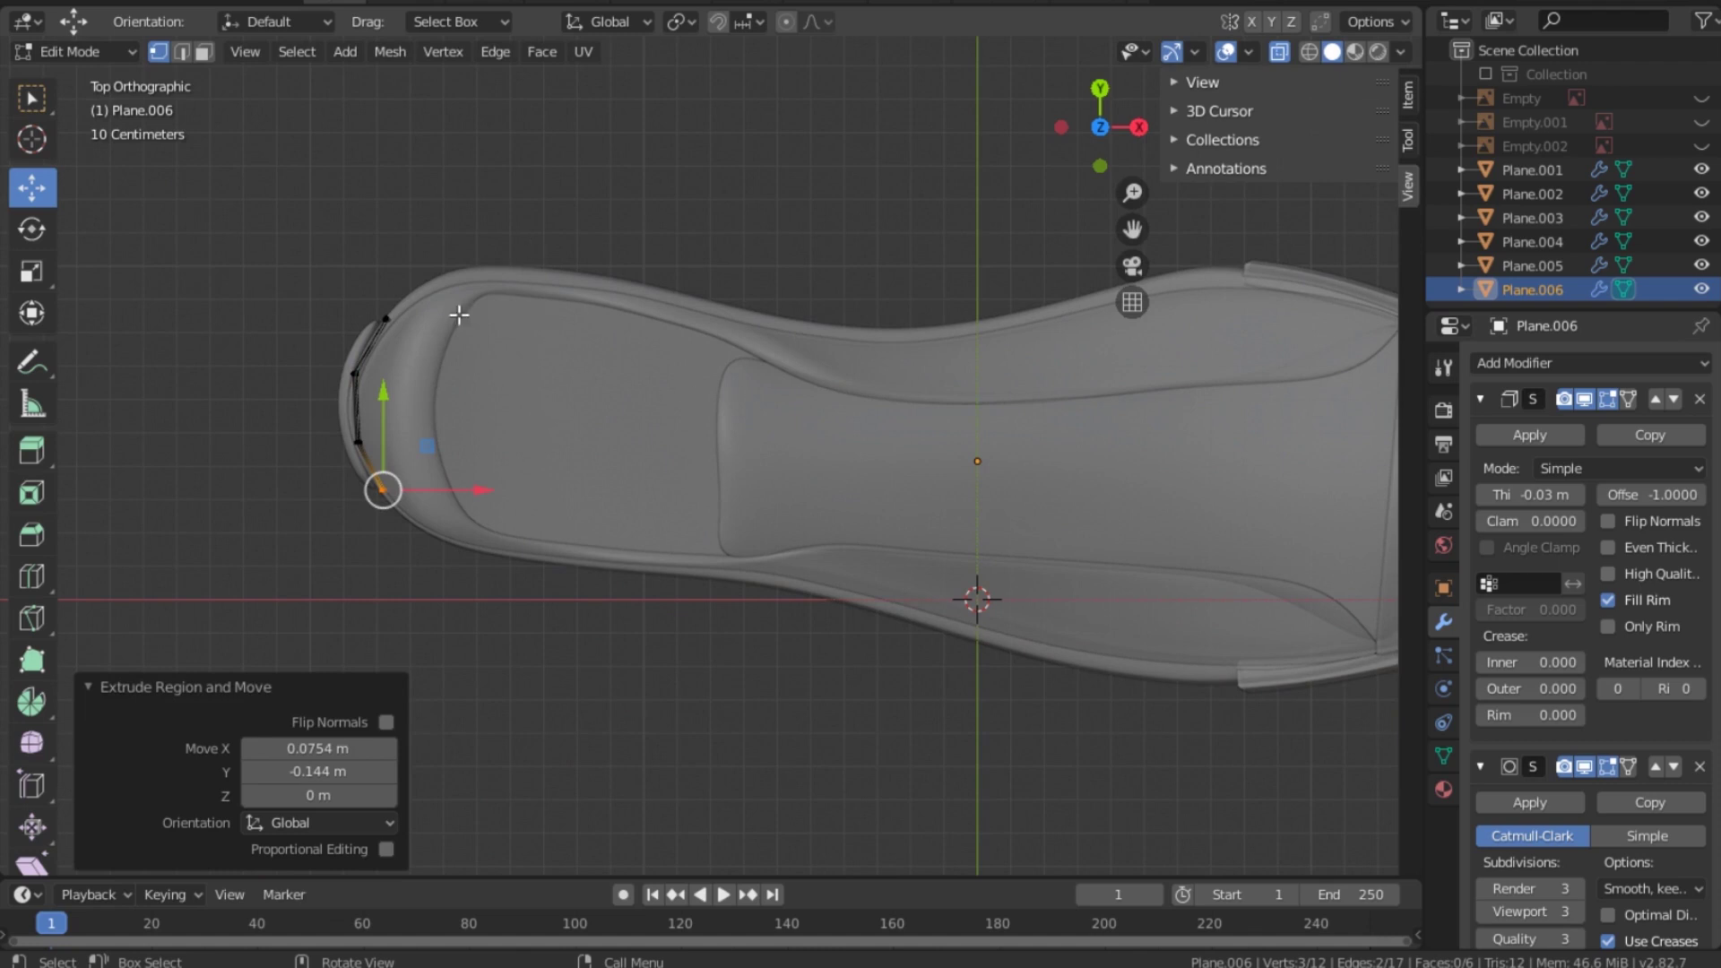
# Step: Adjust the heel patch's upper edge and corner vertices along Z to even its outline, moving the lower -Y corner by -0.0119 m
pyautogui.moveTo(1101, 128); pyautogui.dragTo(1043, 197)
pyautogui.moveTo(526, 564); pyautogui.dragTo(549, 595)
pyautogui.moveTo(539, 518); pyautogui.dragTo(543, 505)
pyautogui.keyDown('alt'); pyautogui.click(732, 520); pyautogui.keyUp('alt')
pyautogui.keyDown('alt'); pyautogui.click(686, 542); pyautogui.keyUp('alt')
pyautogui.moveTo(669, 477); pyautogui.dragTo(655, 482)
pyautogui.click(536, 631)
pyautogui.moveTo(535, 547); pyautogui.dragTo(535, 555)
pyautogui.click(538, 724)
pyautogui.moveTo(538, 642); pyautogui.dragTo(538, 636)
pyautogui.click(795, 709)
pyautogui.moveTo(797, 647); pyautogui.dragTo(797, 654)
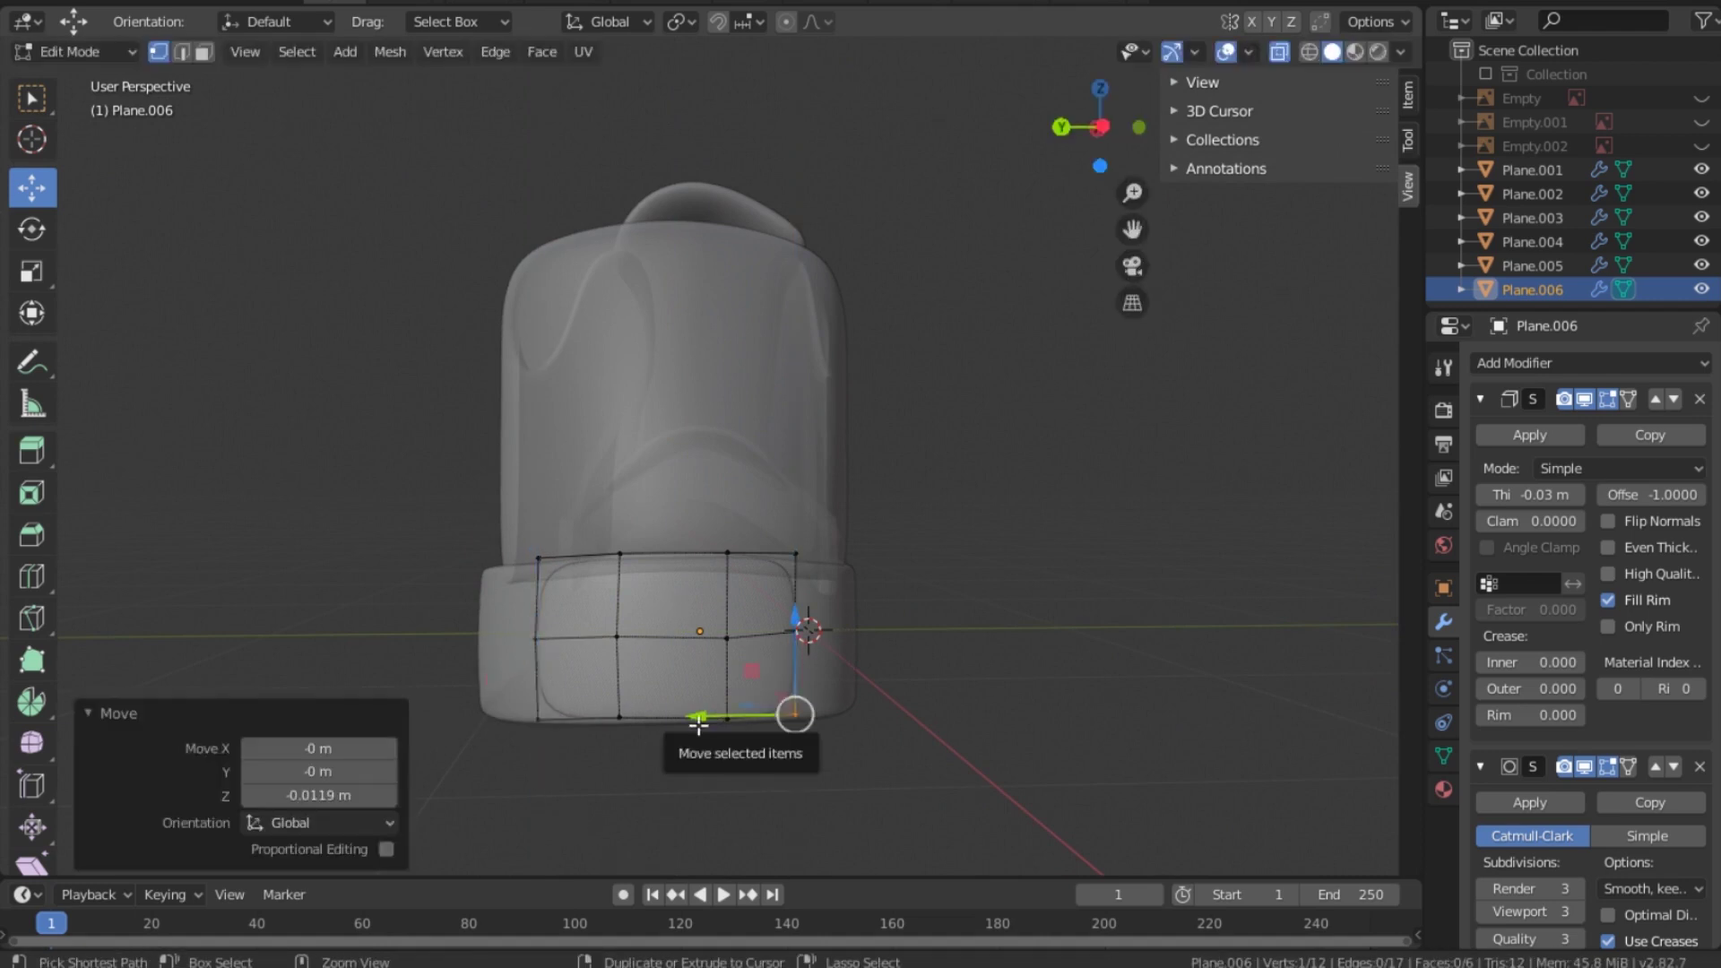
# Step: Add horizontal loop cuts close to the heel patch's upper and lower edges, with slide factors of -0.942 and -0.940
pyautogui.hotkey('ctrl', 'r')
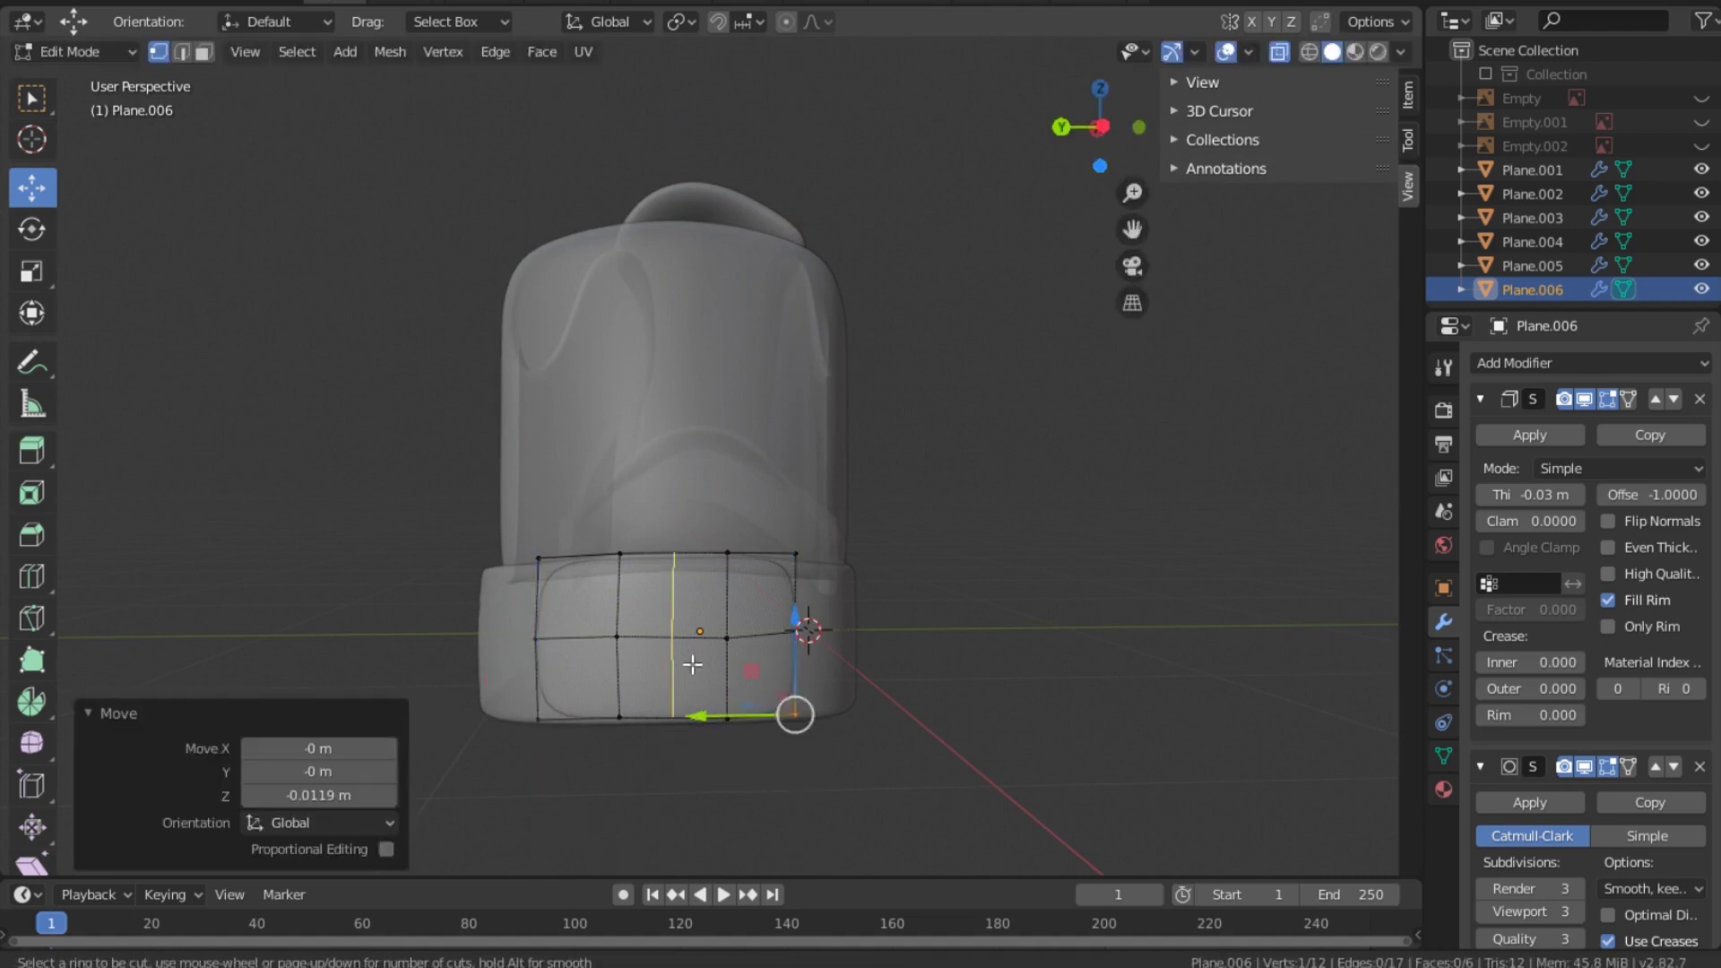
pyautogui.click(556, 594)
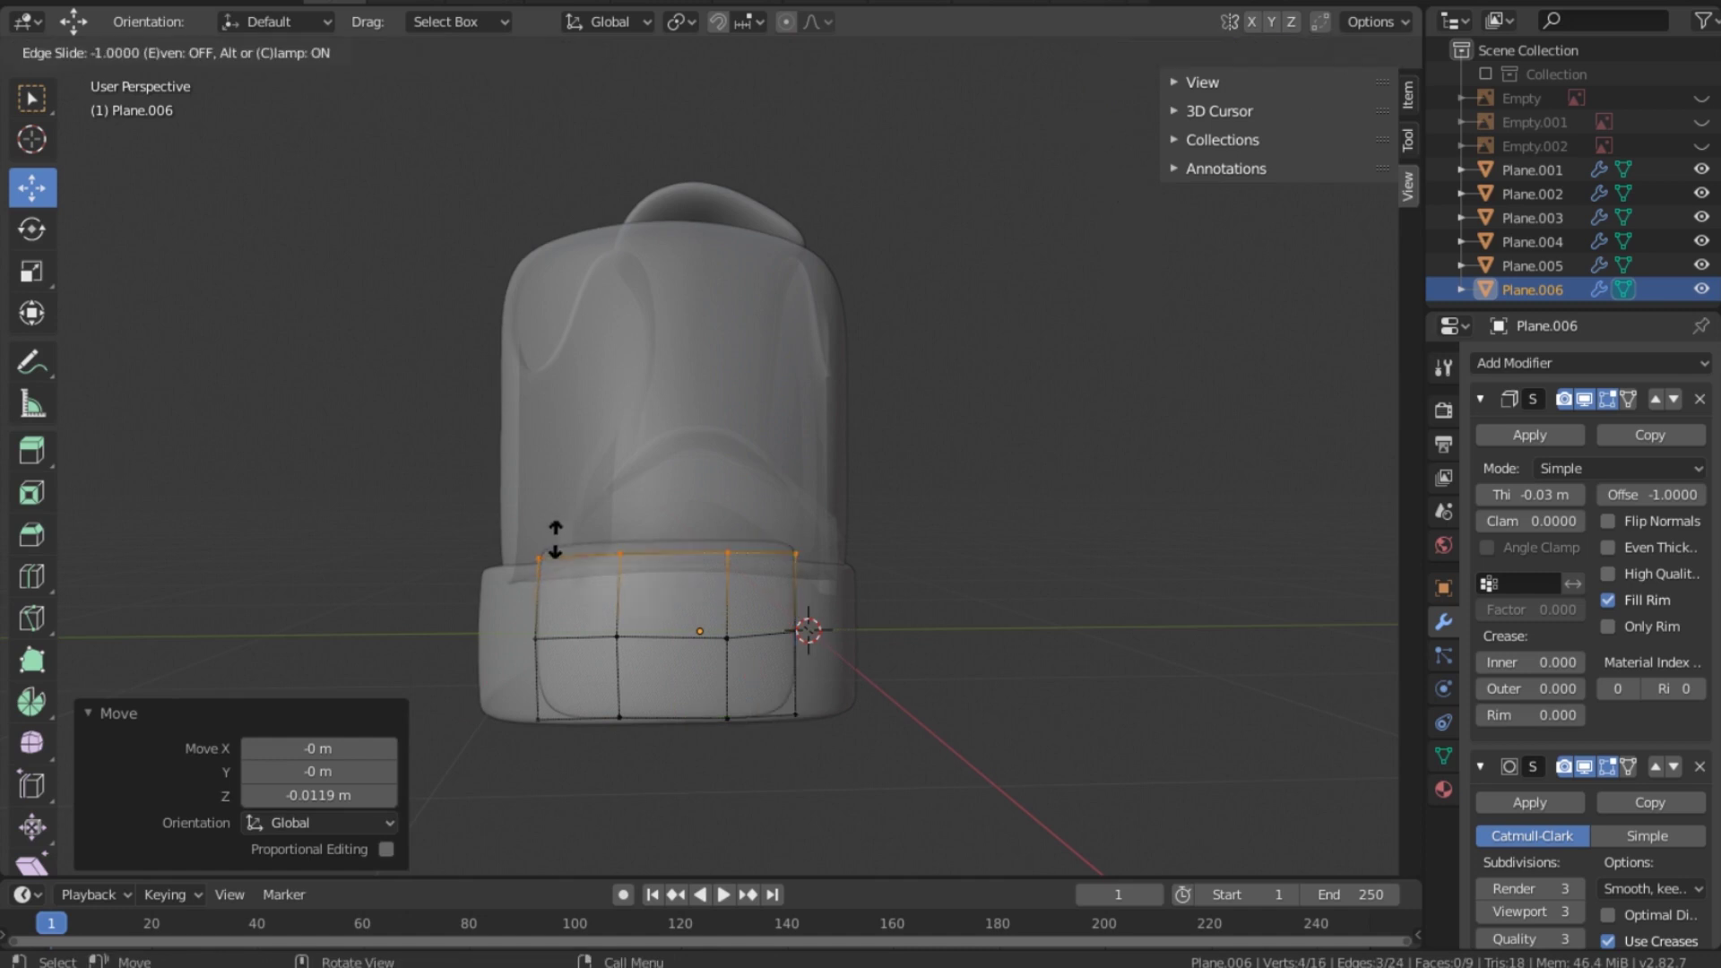
pyautogui.moveTo(553, 547); pyautogui.dragTo(552, 542)
pyautogui.click(552, 542)
pyautogui.hotkey('ctrl', 'r')
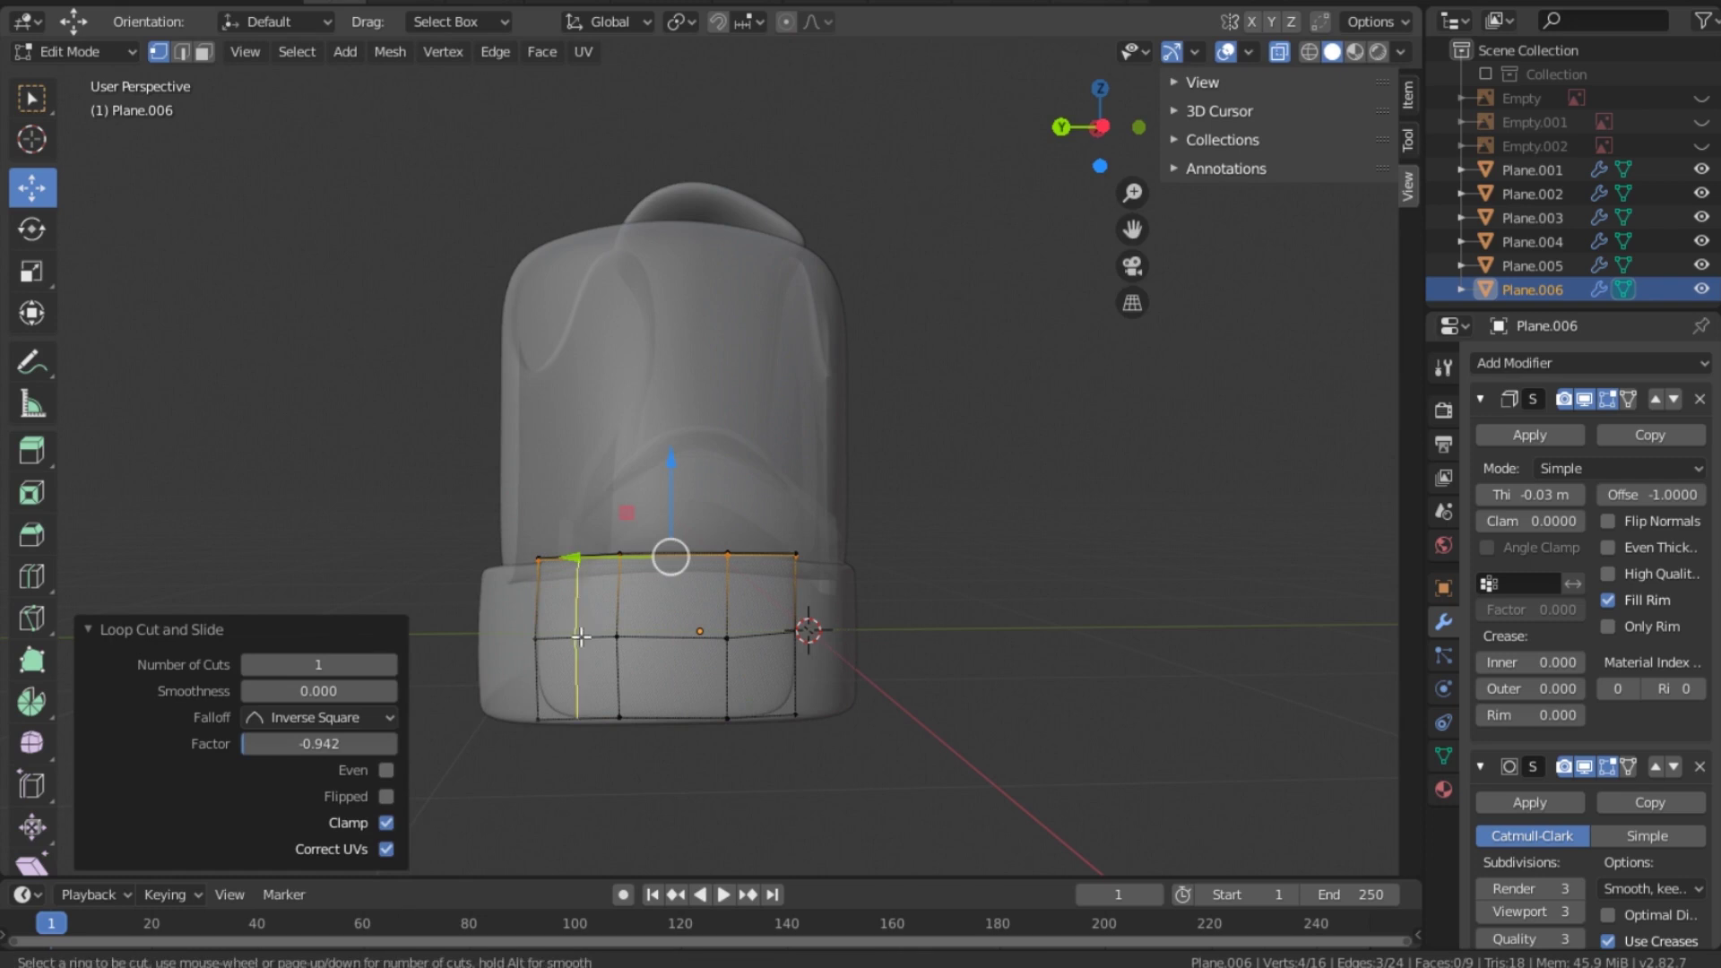
pyautogui.moveTo(543, 678); pyautogui.dragTo(541, 717)
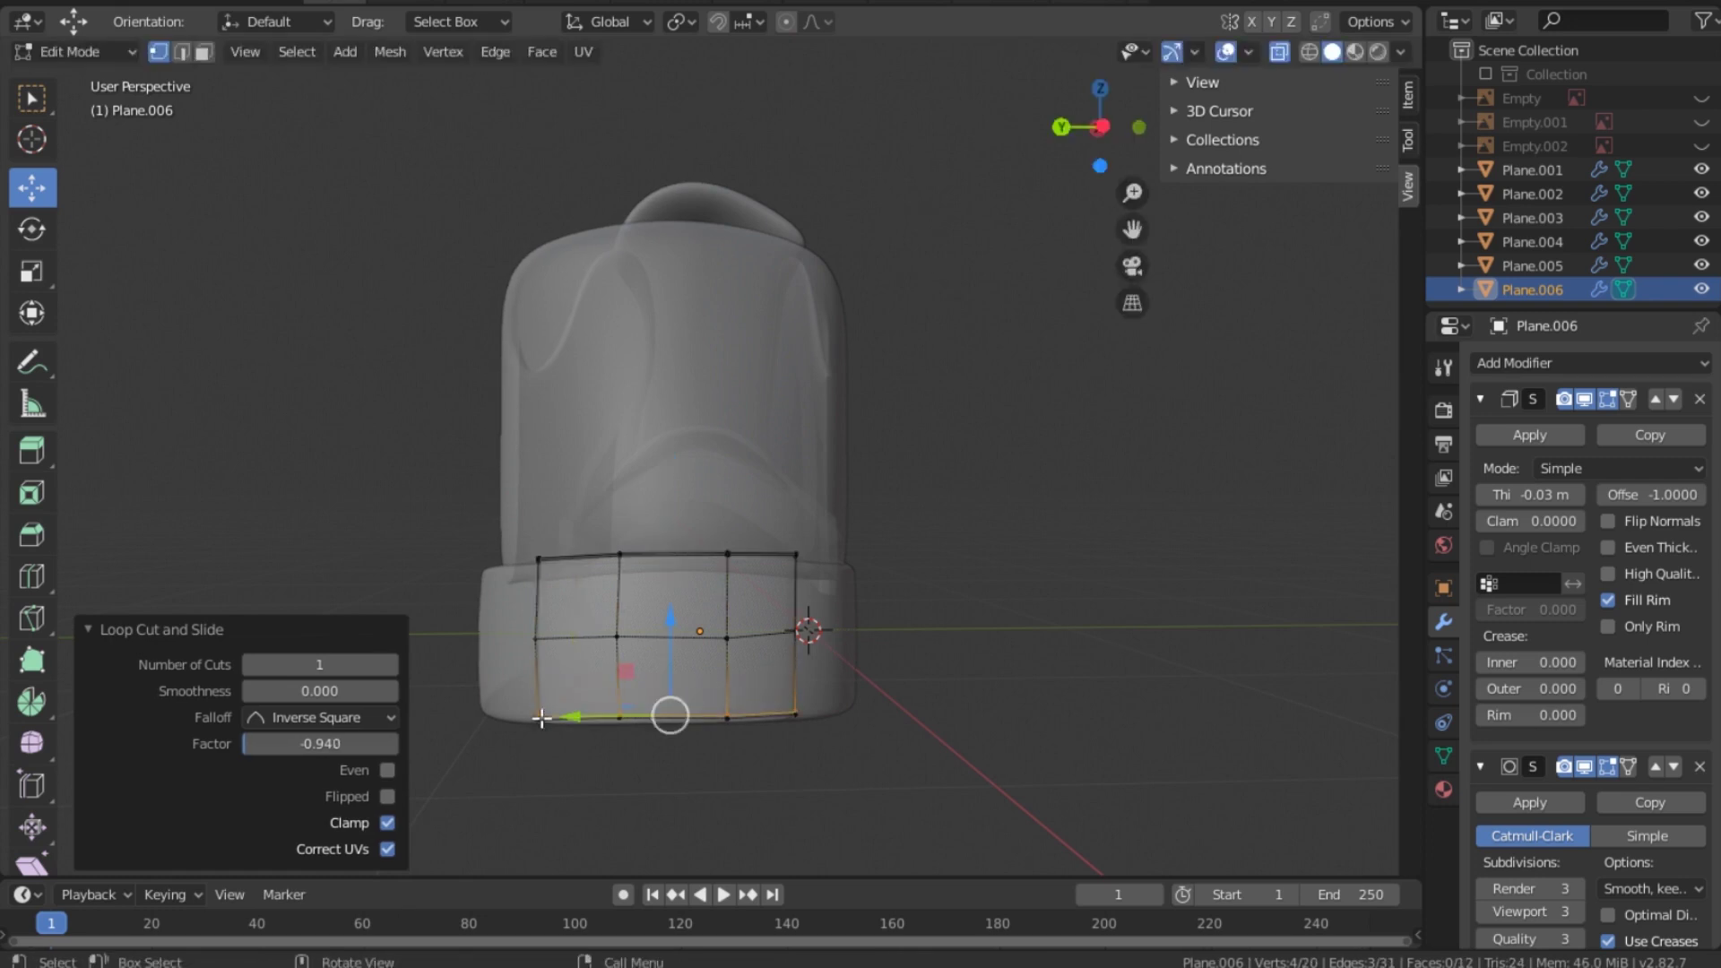
# Step: Add vertical loop cuts close to the heel patch's +Y and -Y side edges
pyautogui.hotkey('ctrl', 'r')
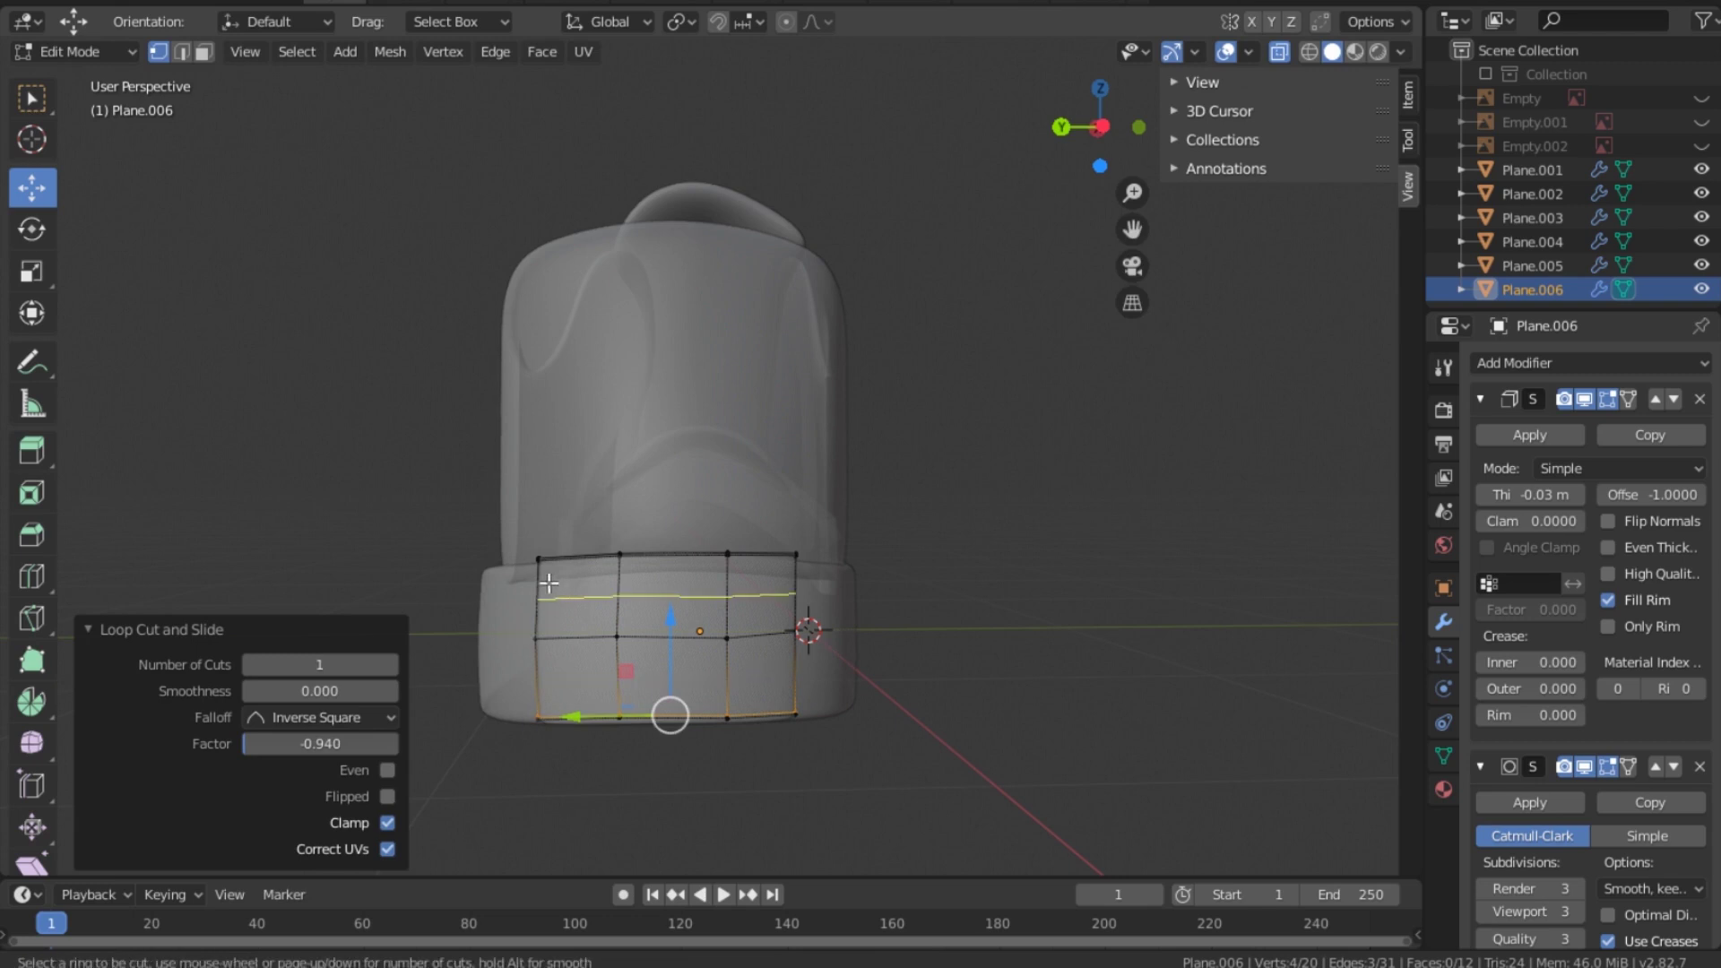
pyautogui.click(579, 556)
pyautogui.click(529, 562)
pyautogui.hotkey('ctrl', 'r')
pyautogui.click(763, 557)
pyautogui.click(813, 565)
# Step: Move the heel patch's upper edge vertices together by -0.00933 m along Z
pyautogui.moveTo(495, 529); pyautogui.dragTo(822, 578)
pyautogui.press('g')
pyautogui.press('z')
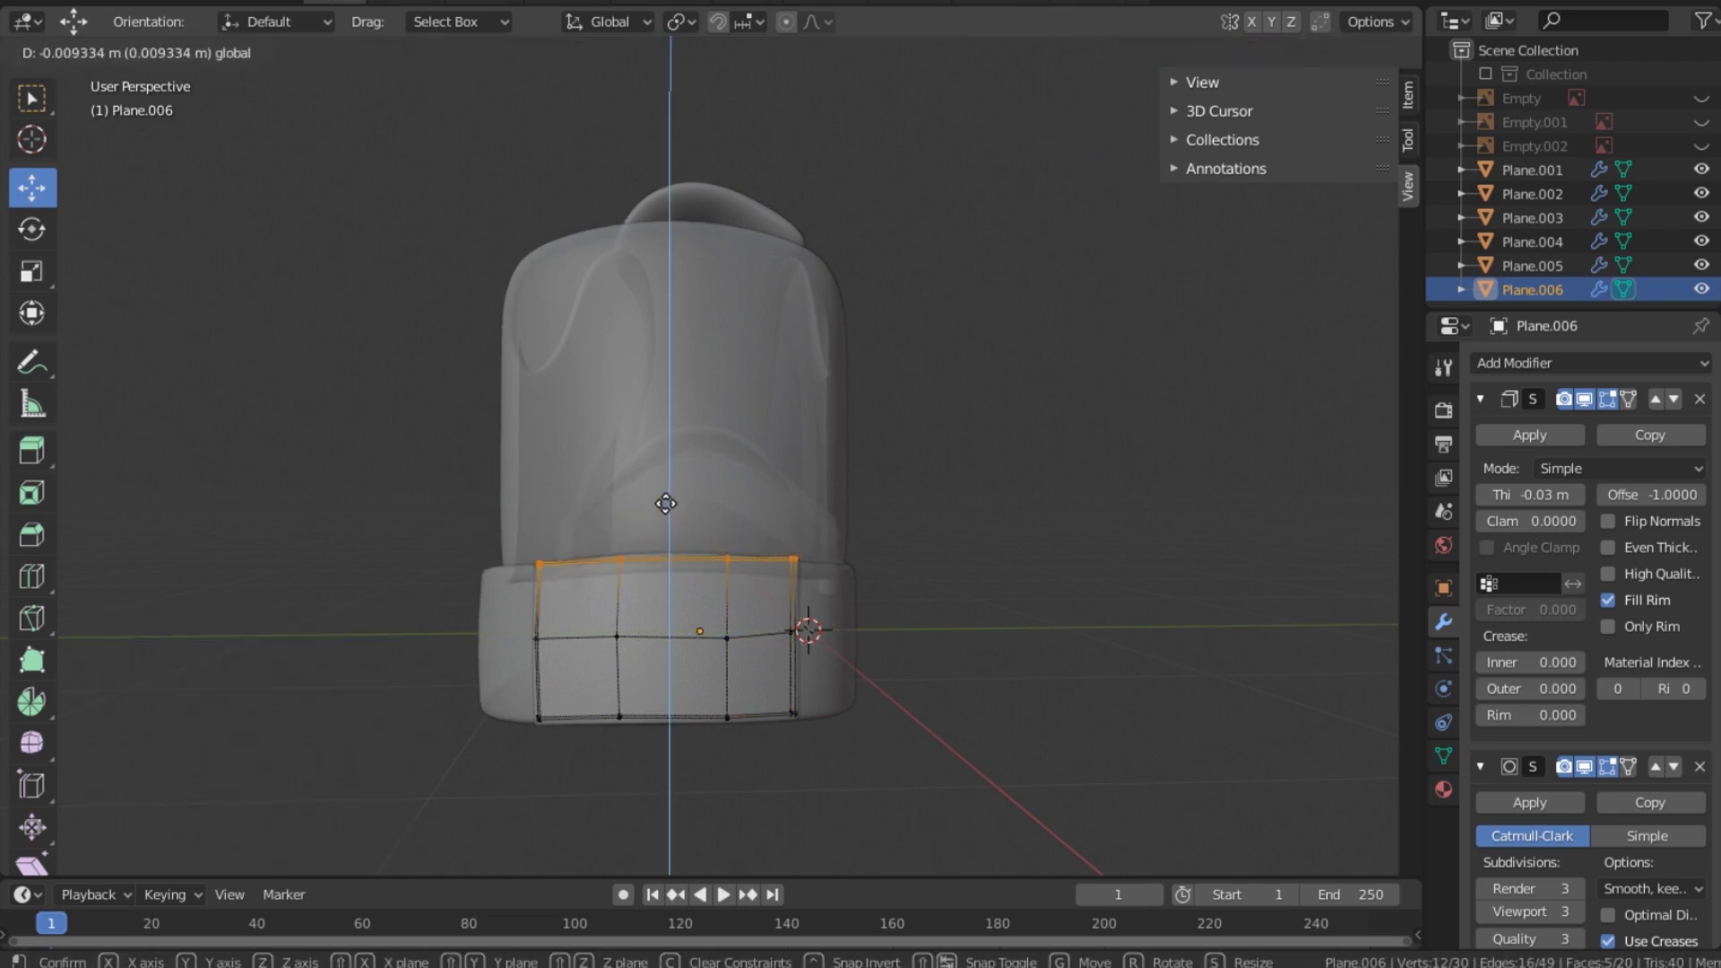
pyautogui.click(666, 504)
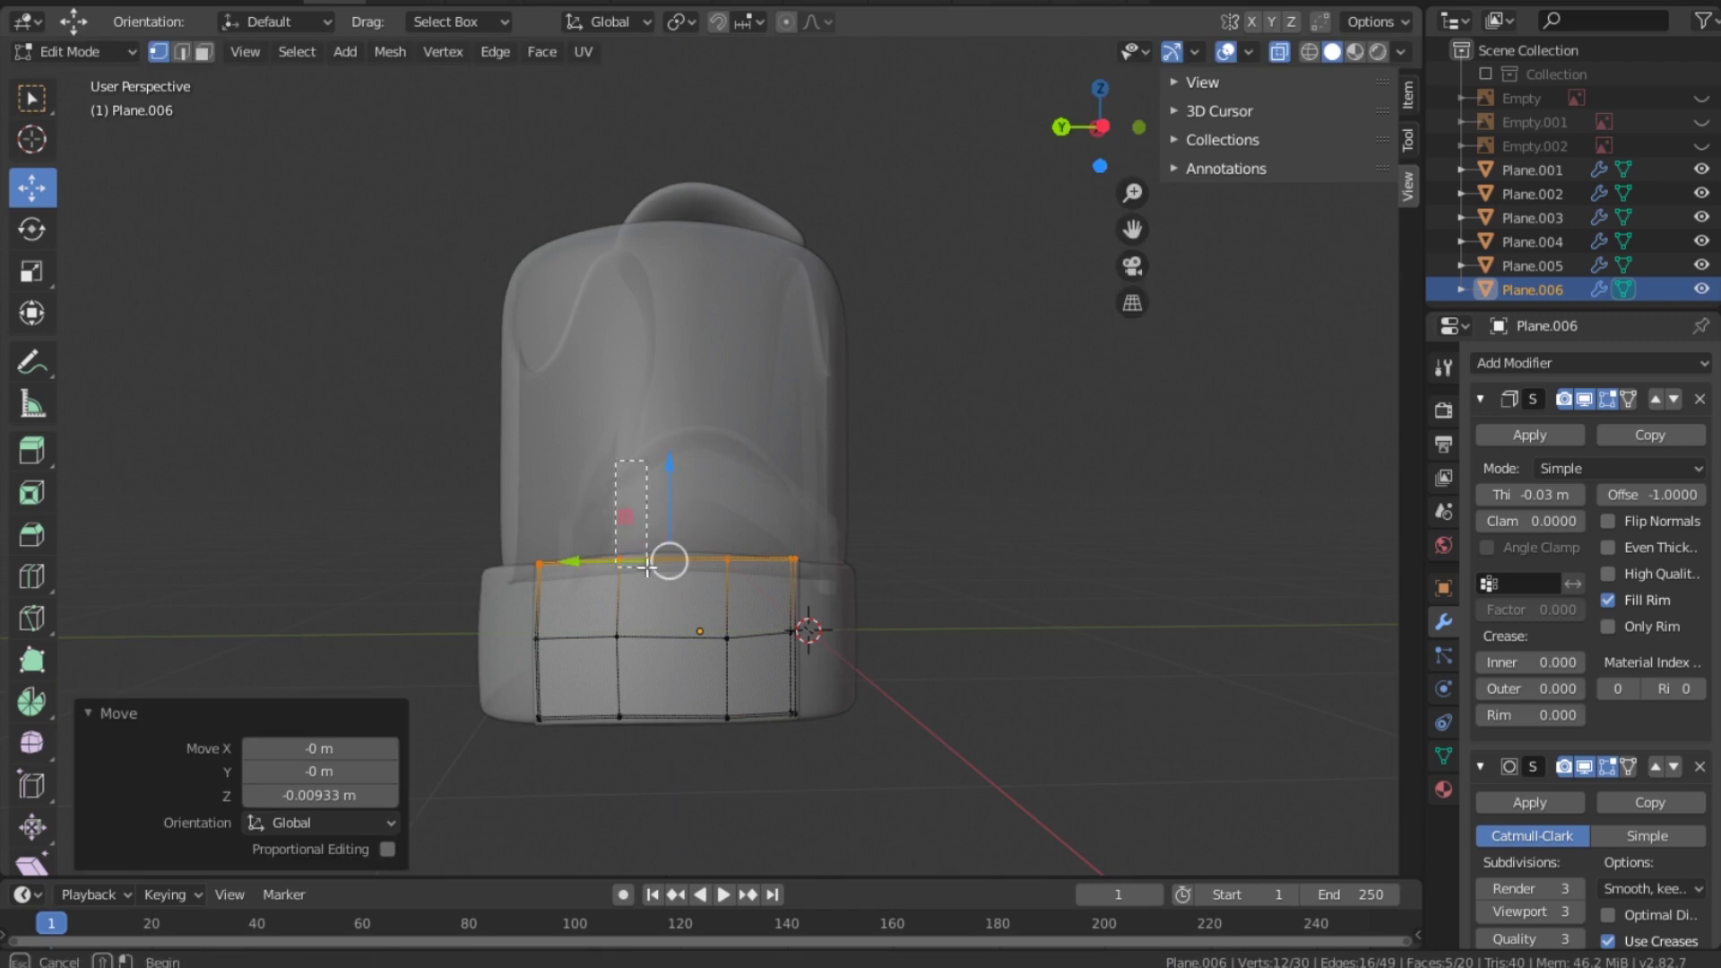
# Step: Fine-tune the heel patch's individual upper edge vertex groups and its lower +Y corner along Z to follow the sole
pyautogui.click(628, 557)
pyautogui.press('g')
pyautogui.moveTo(625, 451); pyautogui.dragTo(627, 448)
pyautogui.moveTo(713, 536); pyautogui.dragTo(744, 581)
pyautogui.moveTo(728, 463); pyautogui.dragTo(728, 457)
pyautogui.moveTo(782, 531); pyautogui.dragTo(809, 583)
pyautogui.moveTo(794, 461); pyautogui.dragTo(794, 467)
pyautogui.moveTo(520, 698); pyautogui.dragTo(559, 743)
pyautogui.moveTo(540, 624); pyautogui.dragTo(539, 620)
# Step: Return to Object Mode with X-ray off and set the heel patch's Solidify thickness to -0.02 m
pyautogui.press('Tab')
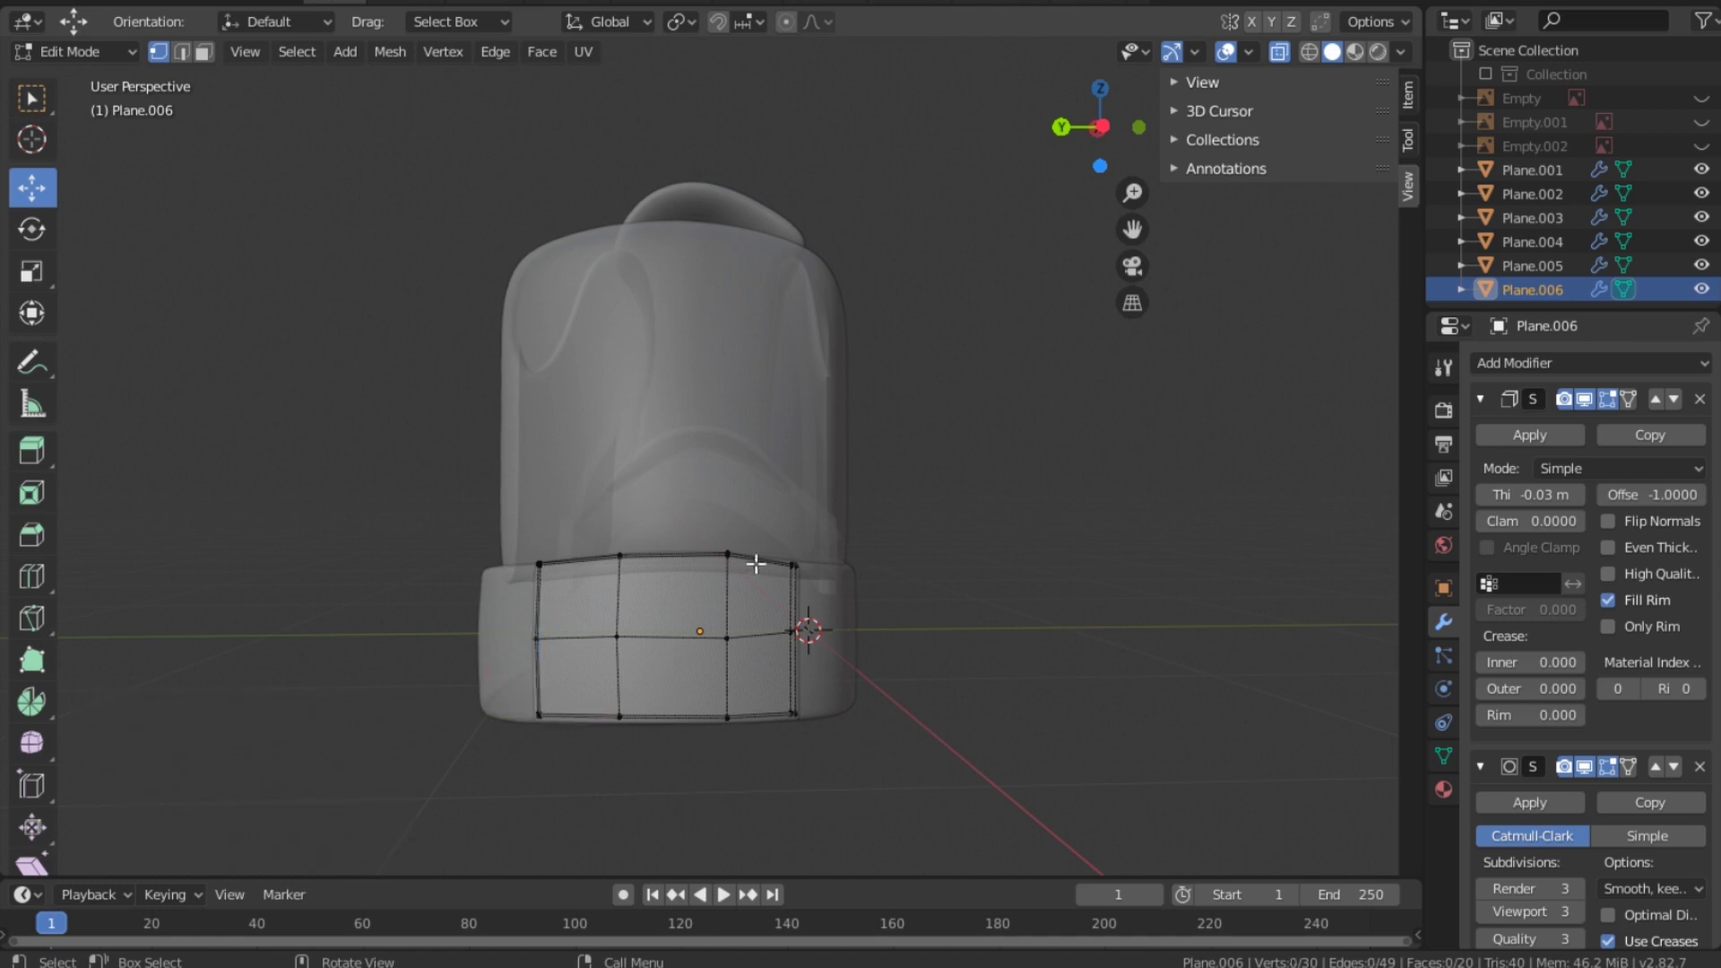
pyautogui.click(983, 567)
pyautogui.moveTo(1089, 135); pyautogui.dragTo(1344, 5)
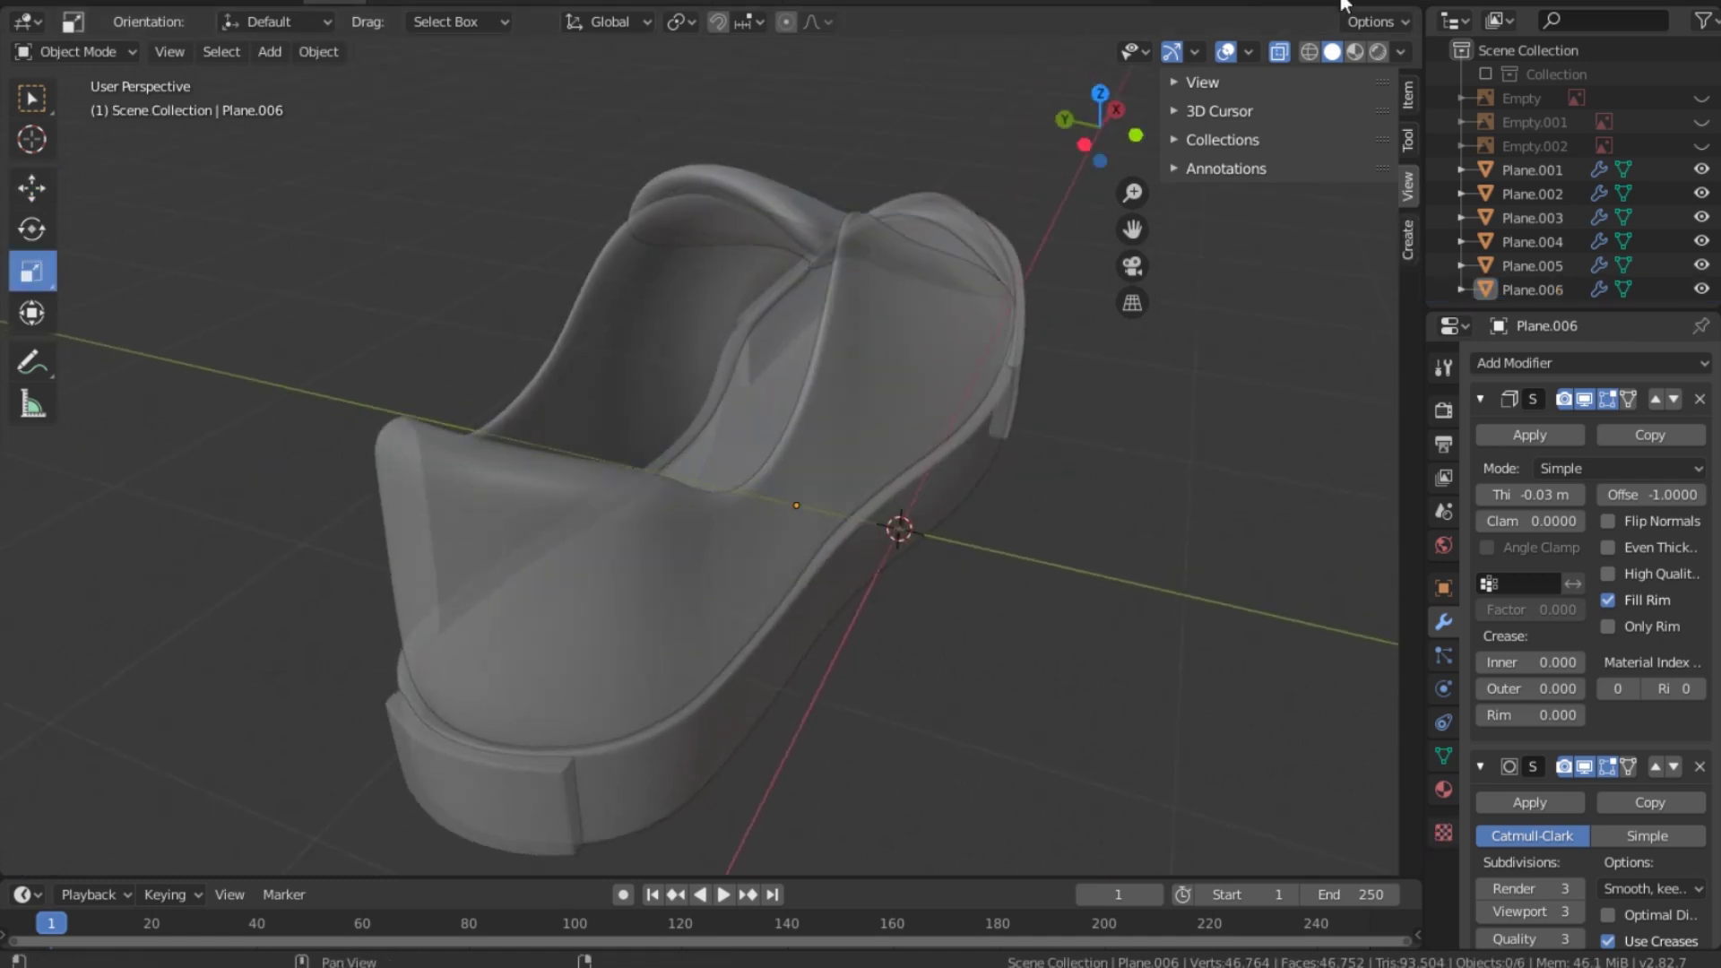
pyautogui.click(1277, 50)
pyautogui.click(551, 805)
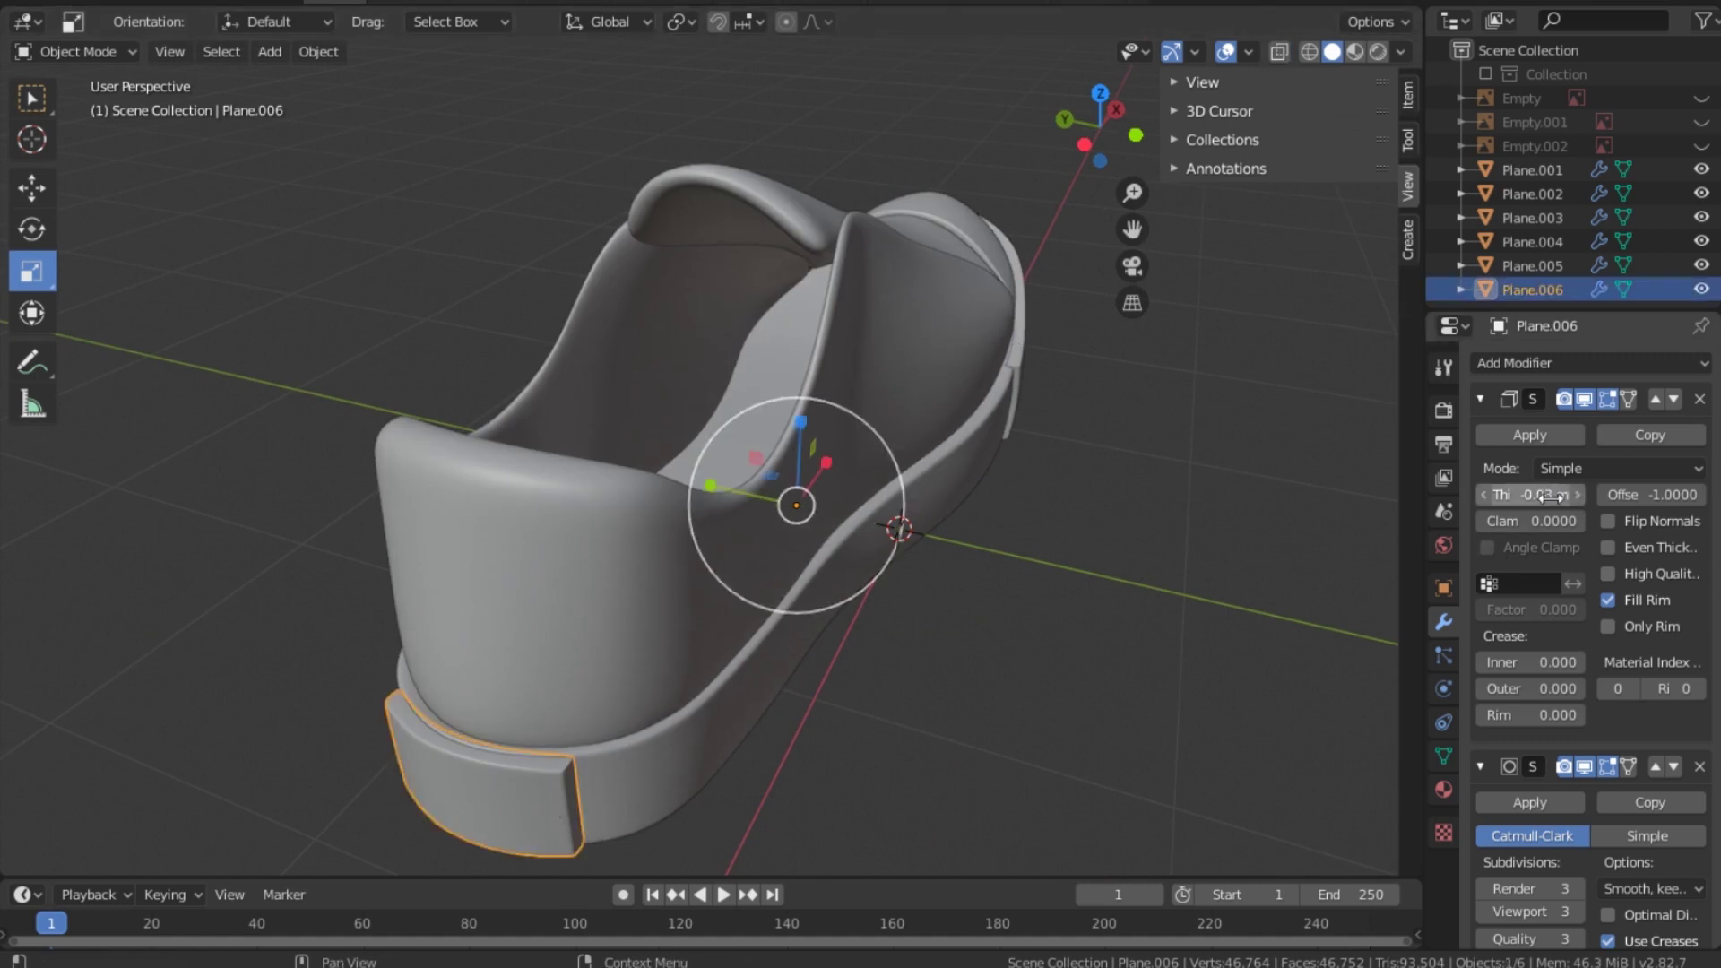
pyautogui.moveTo(1538, 499); pyautogui.dragTo(1546, 499)
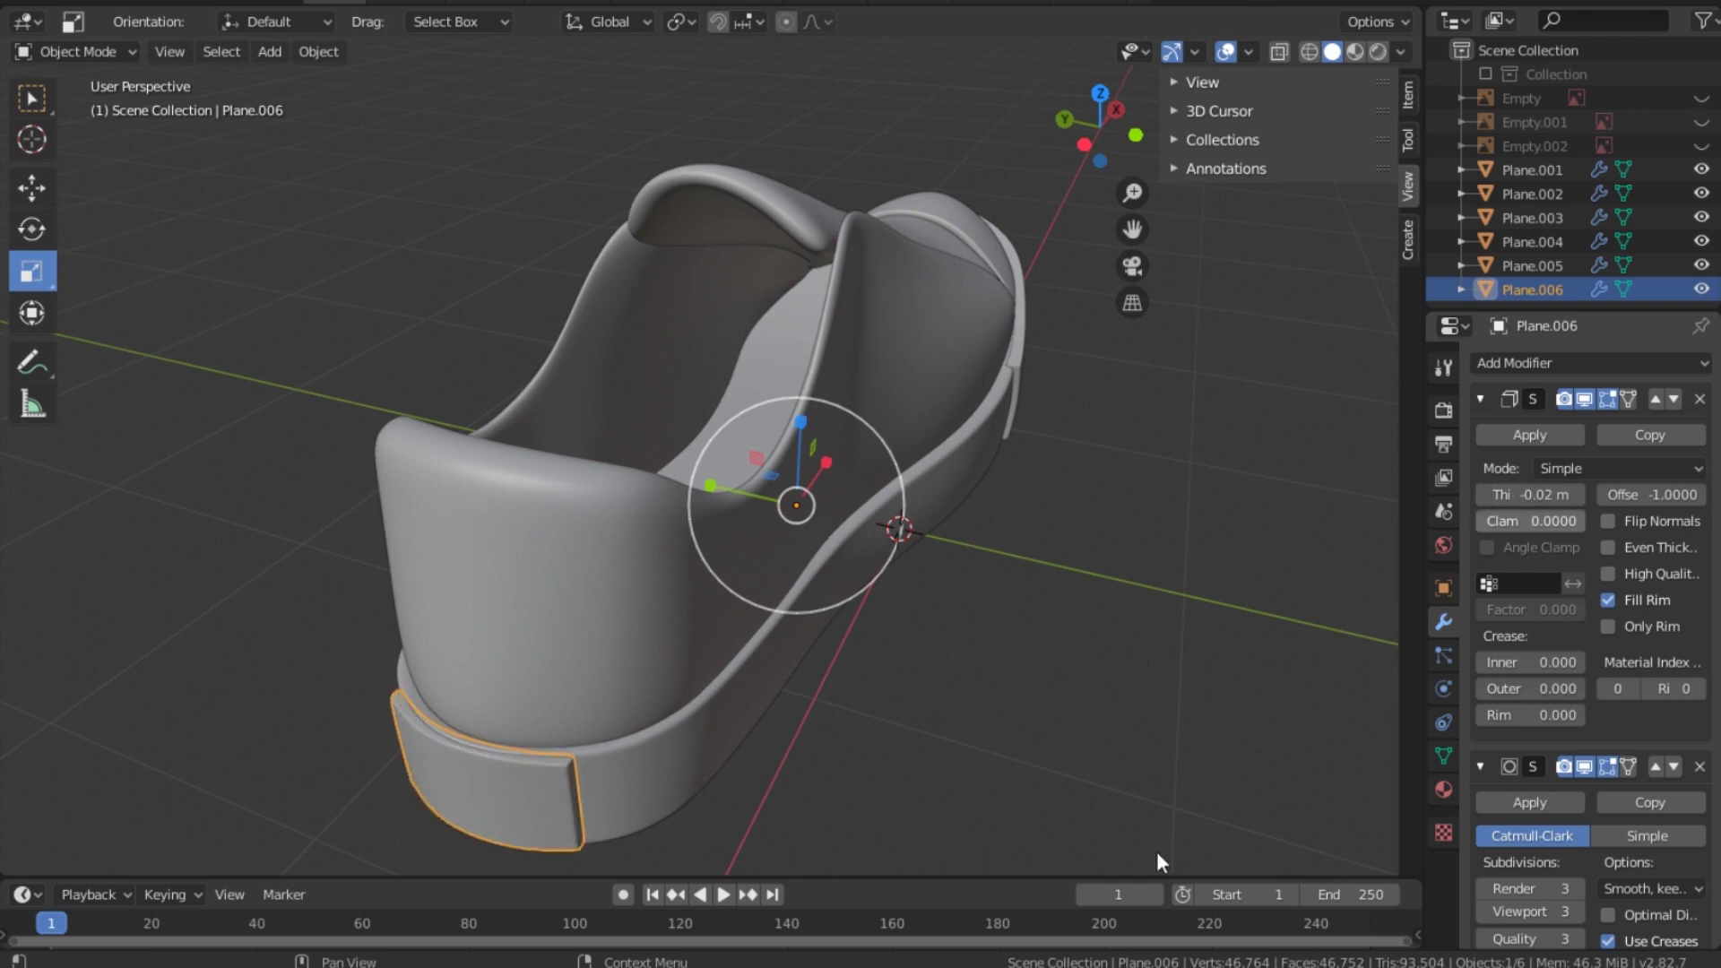
# Step: Examine the whole sneaker from the side and rear to check how the heel patch and toe strip fit the sole
pyautogui.click(1114, 740)
pyautogui.moveTo(1079, 166); pyautogui.dragTo(888, 179)
pyautogui.scroll(-1, 701, 453)
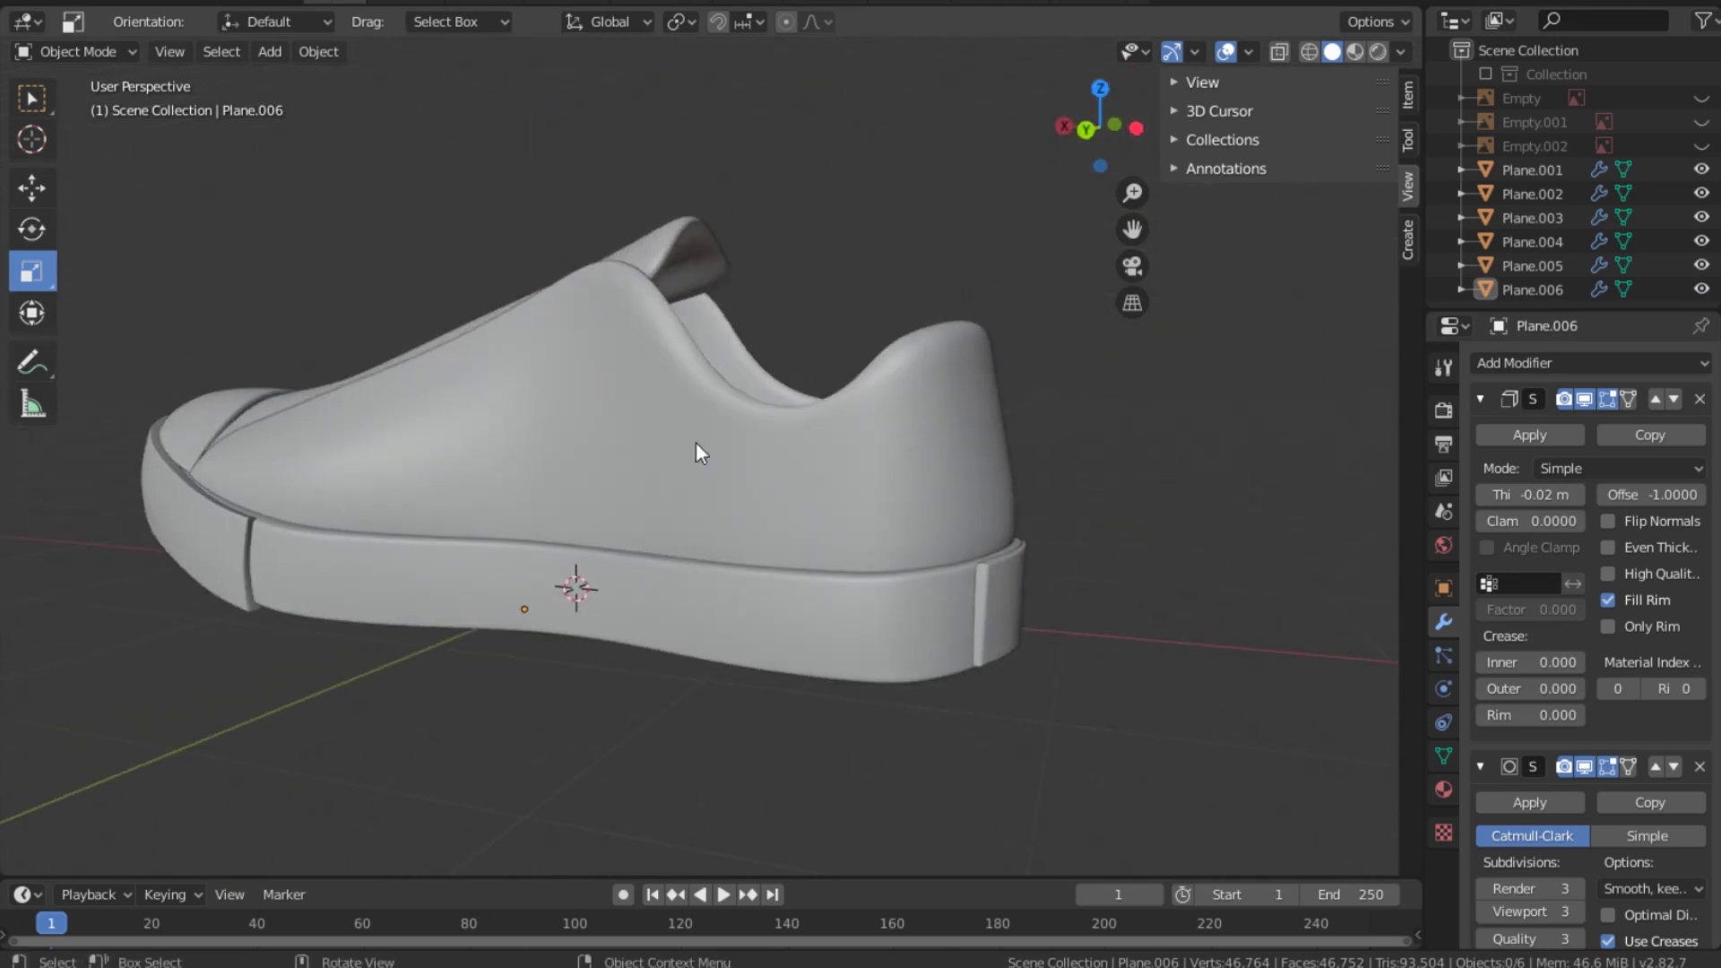
pyautogui.scroll(-1, 685, 614)
pyautogui.moveTo(1114, 125); pyautogui.dragTo(1272, 158)
pyautogui.moveTo(1049, 166); pyautogui.dragTo(964, 251)
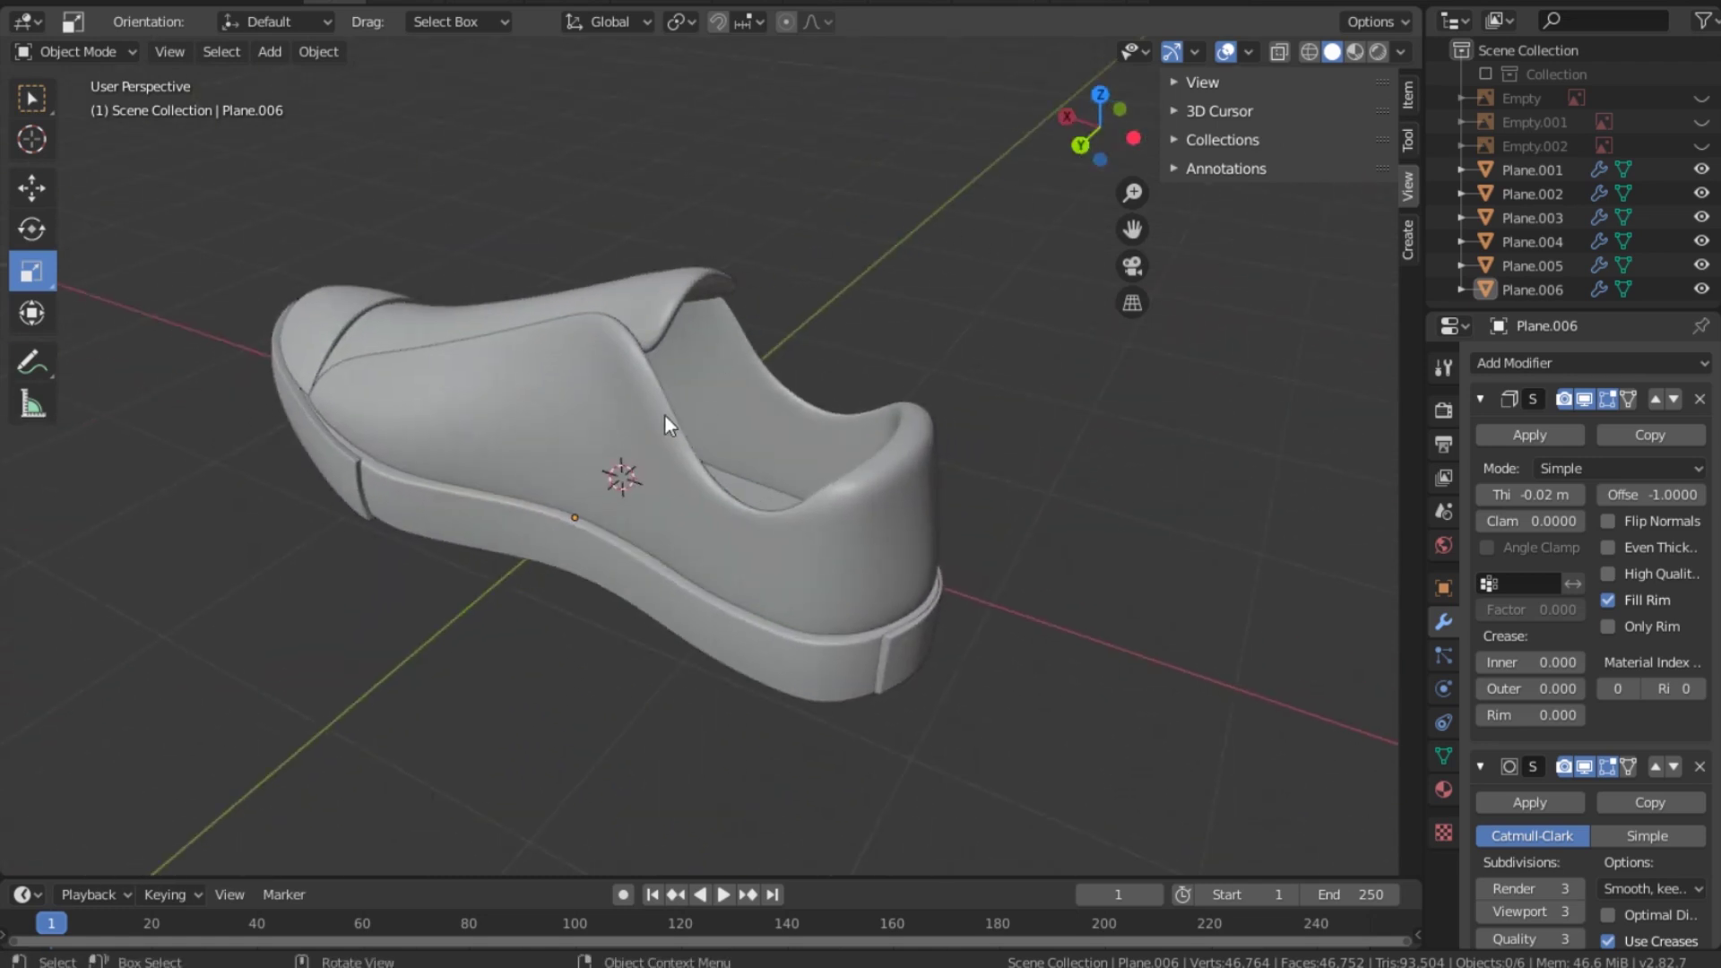
pyautogui.press('a')
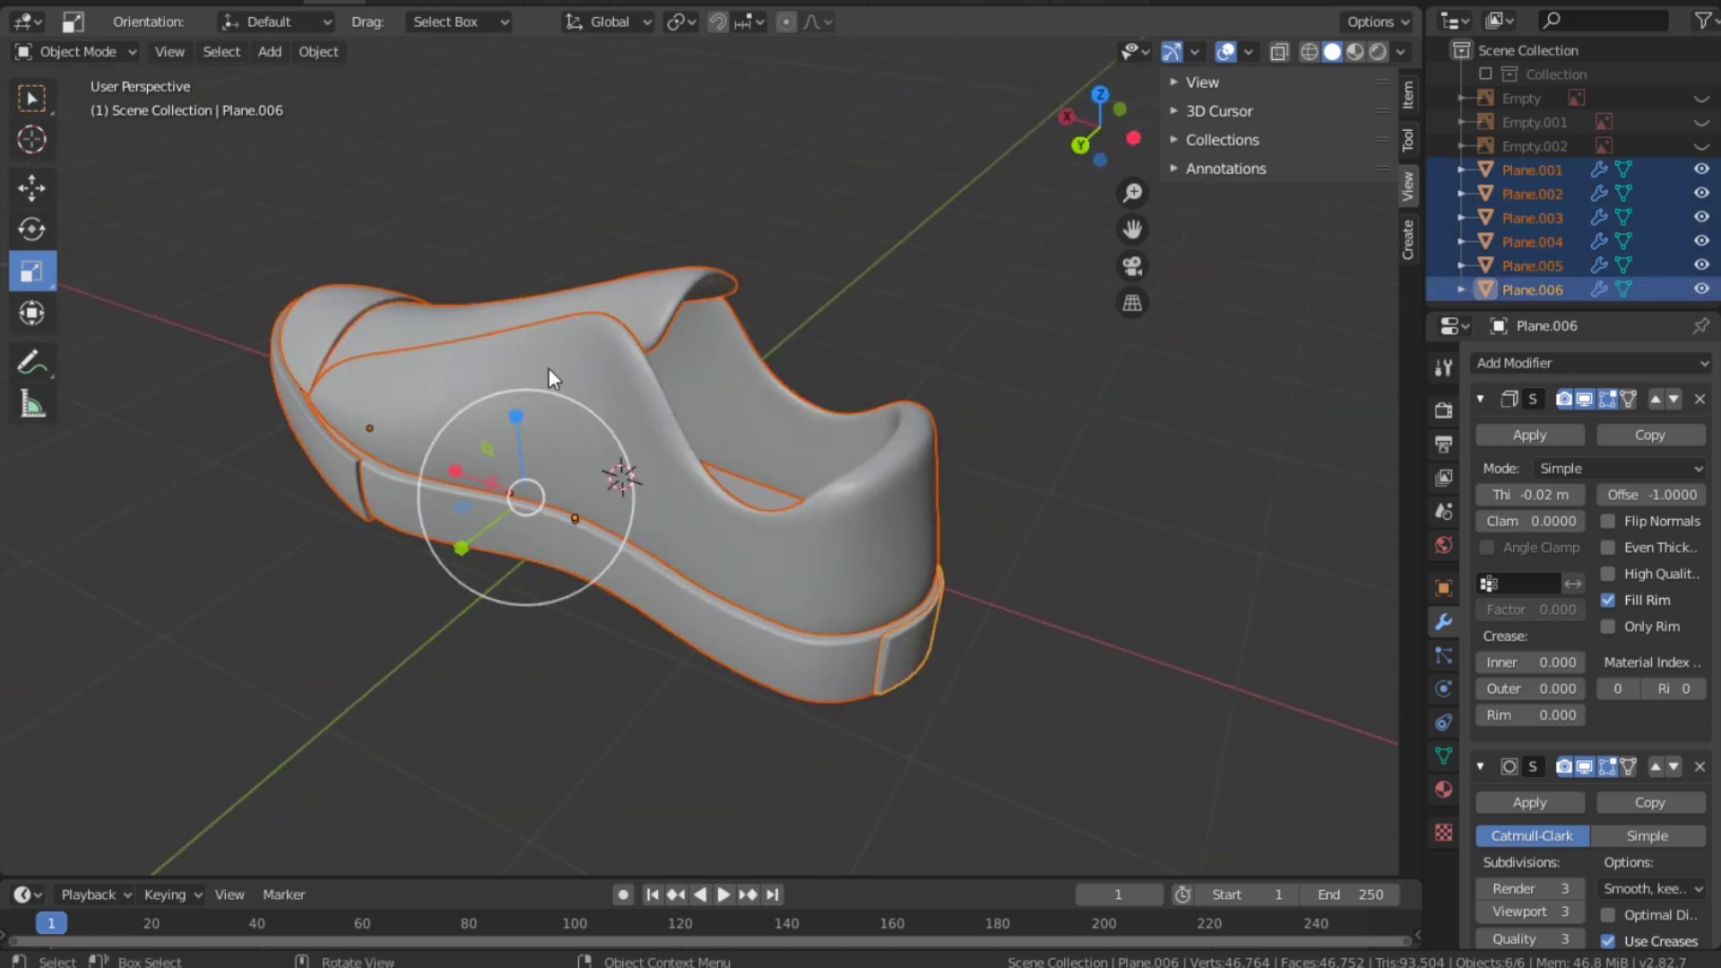
pyautogui.scroll(-3, 547, 368)
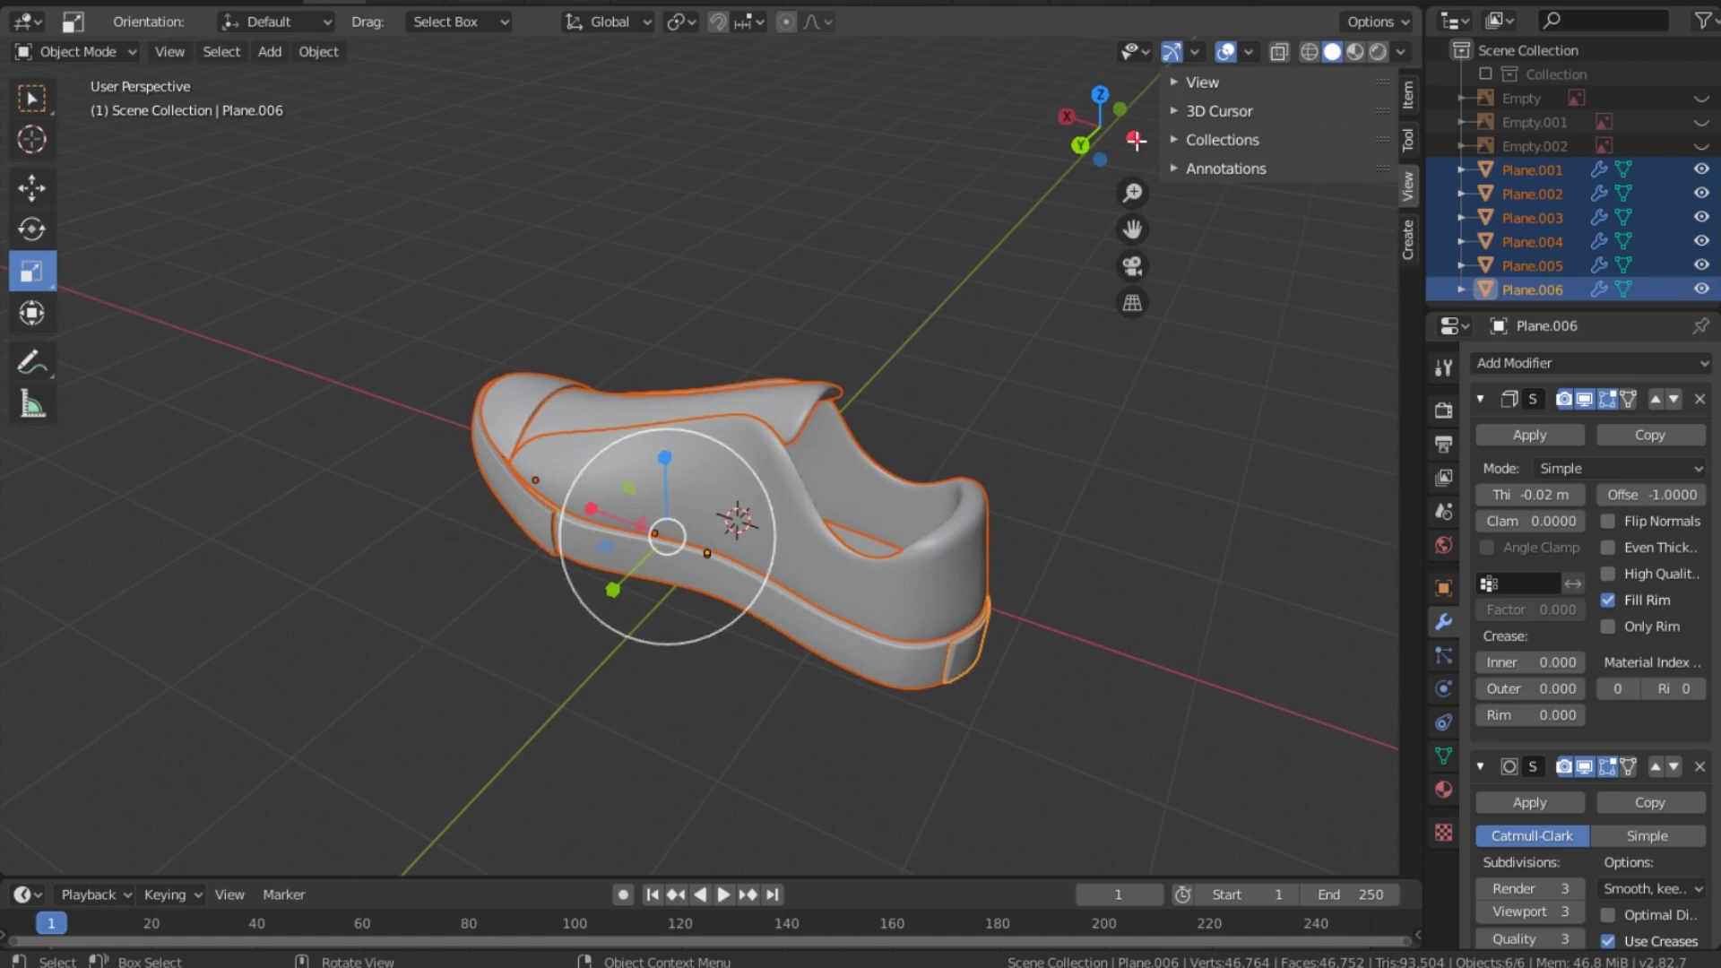
pyautogui.moveTo(1083, 142); pyautogui.dragTo(1160, 118)
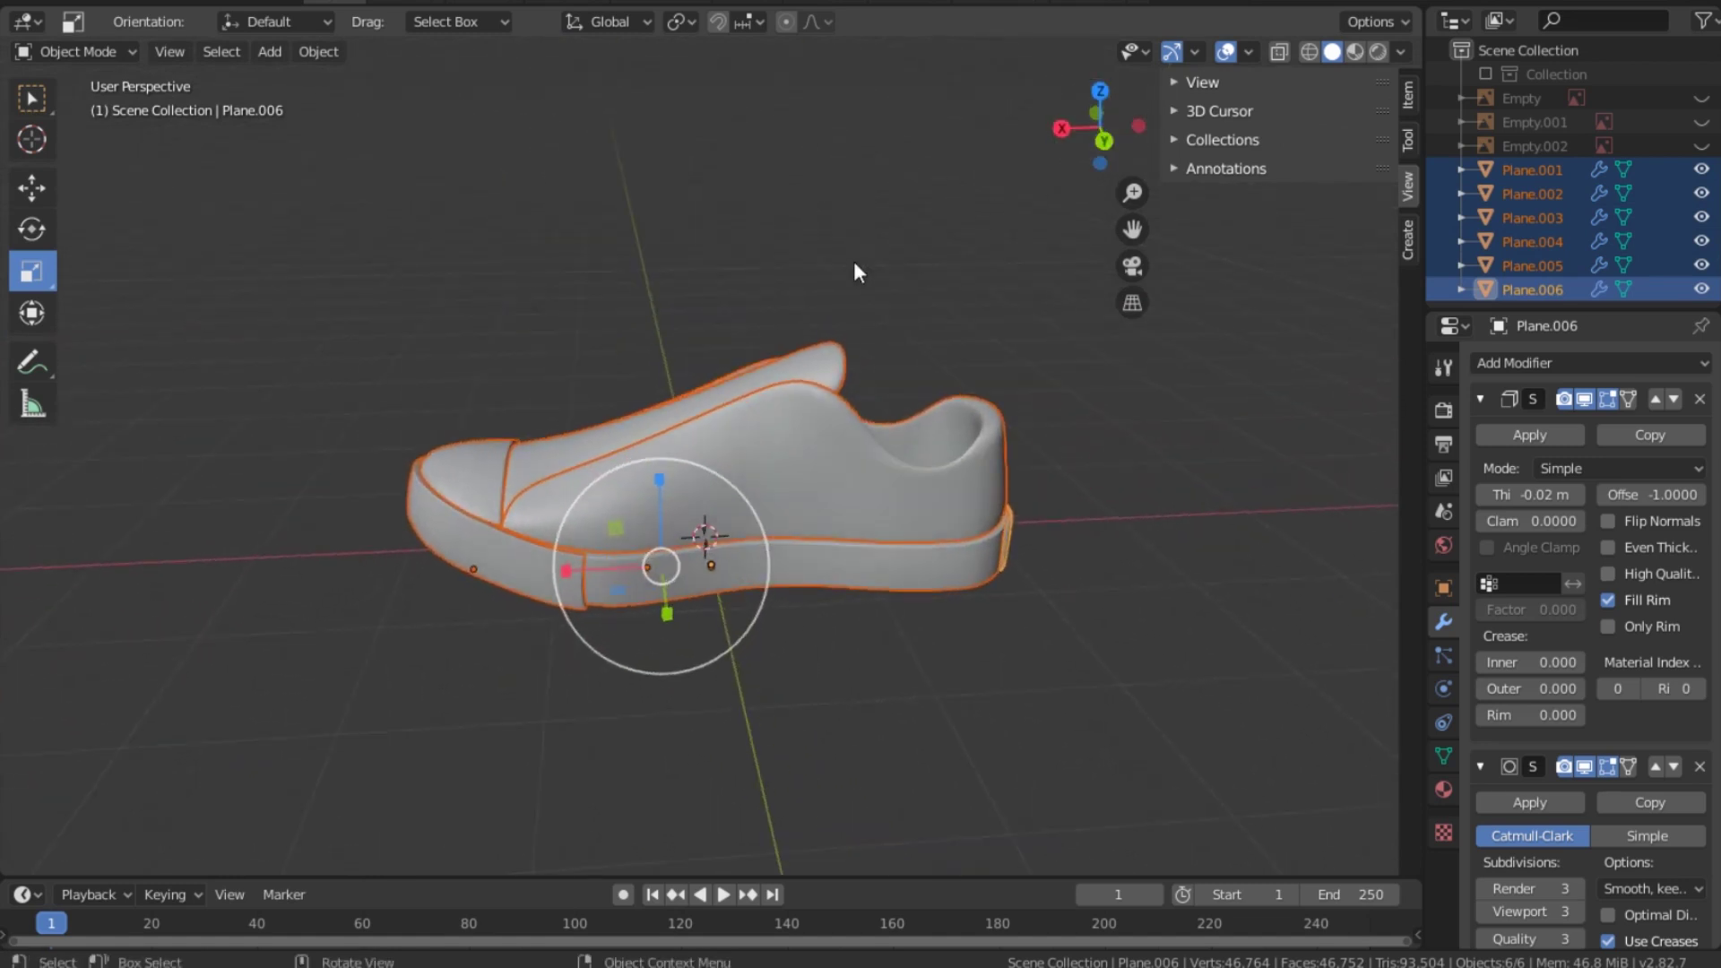
# Step: Deselect all the shoe parts and save the file
pyautogui.hotkey('alt', 'a')
pyautogui.hotkey('ctrl', 's')
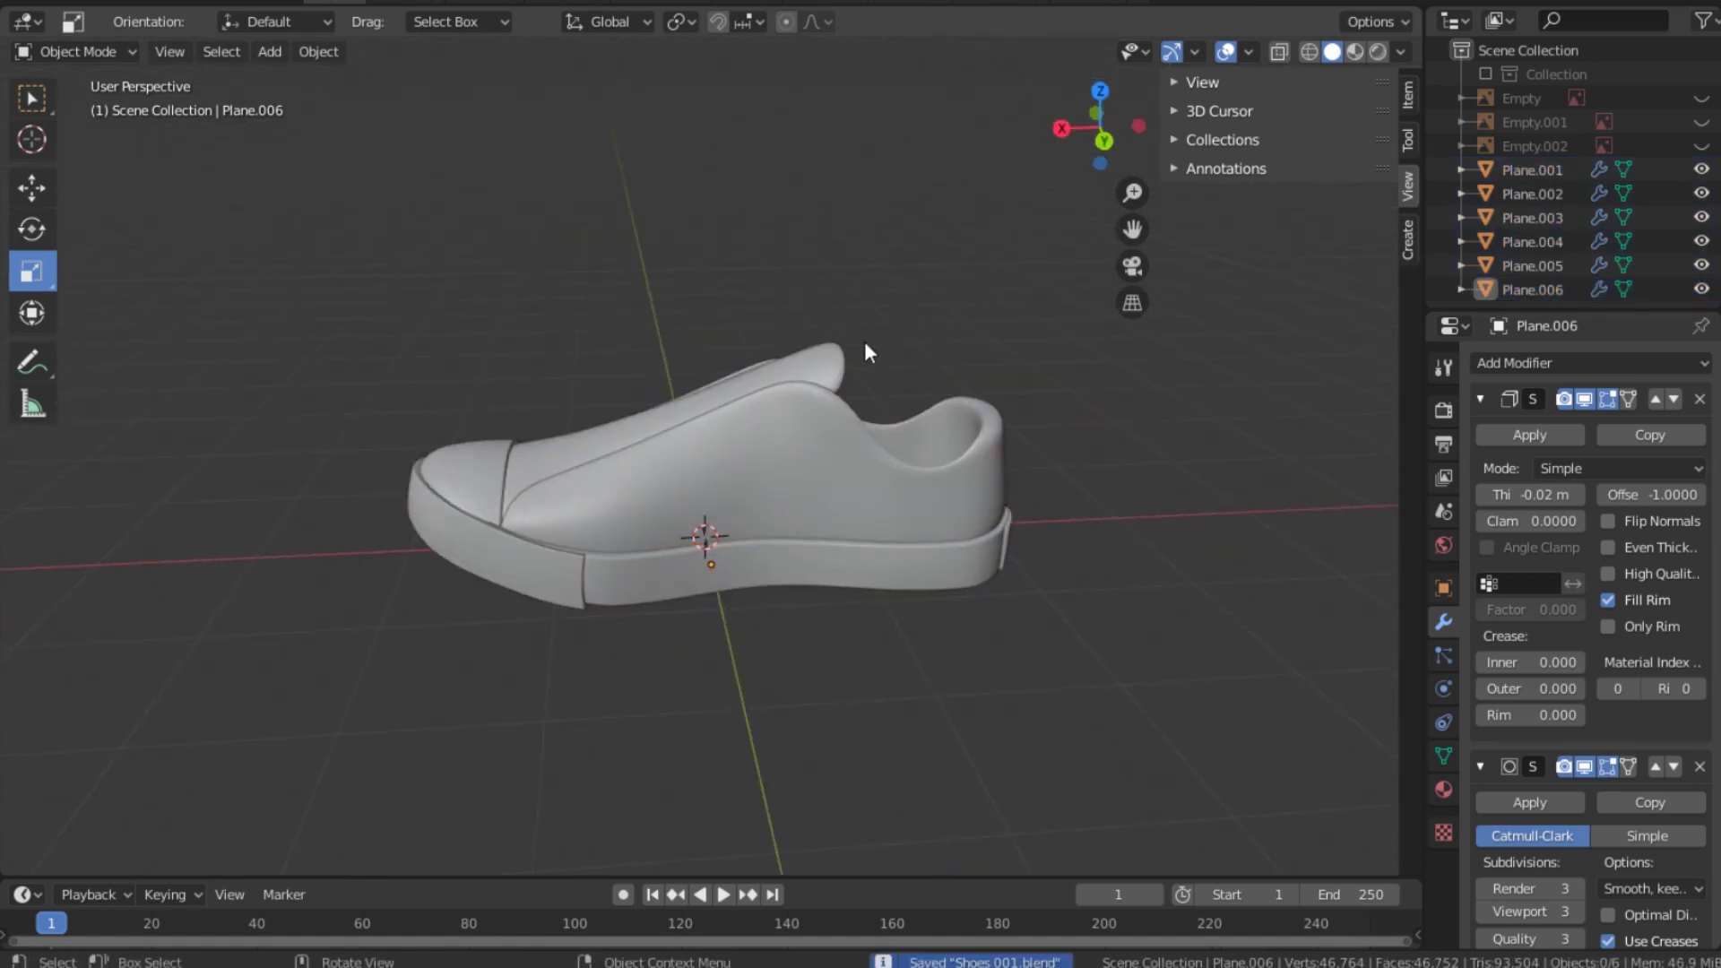